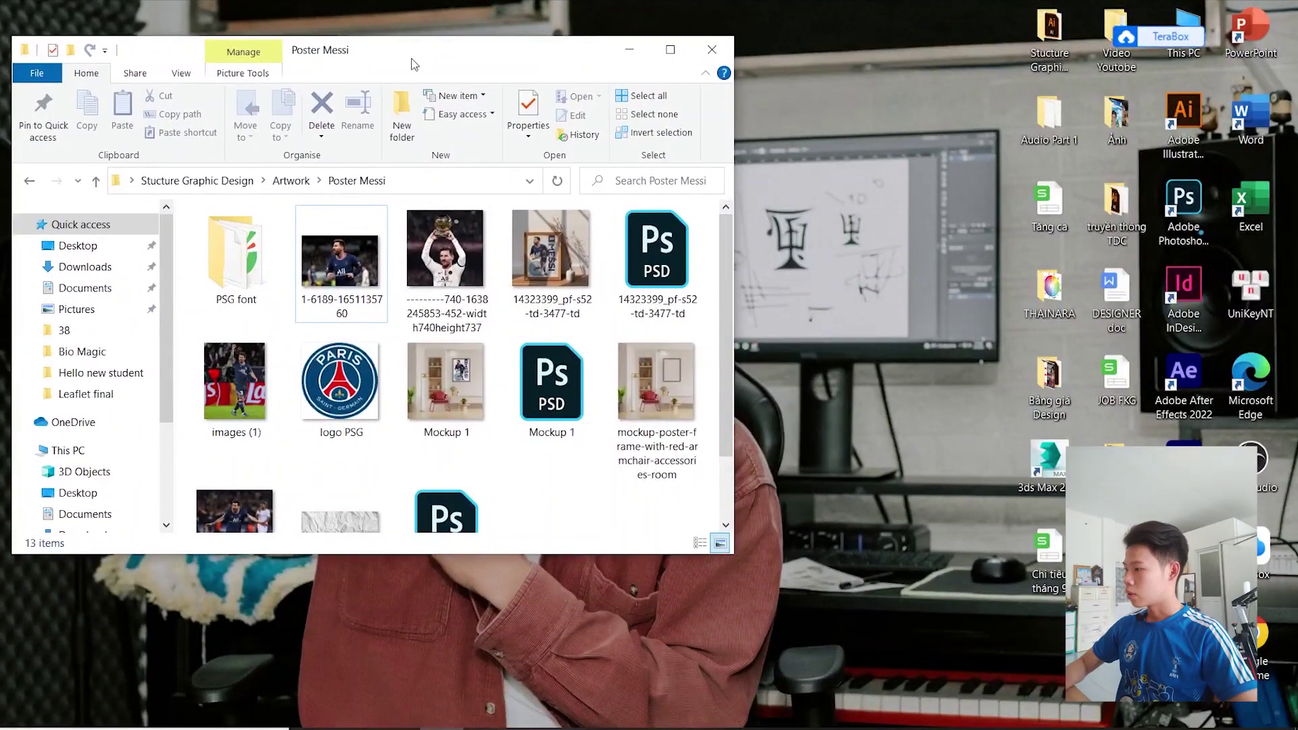
Reposition the Poster Messi folder window on screen.
{"action": "left_click_drag", "start_coordinate": [414, 65], "coordinate": [419, 97]}
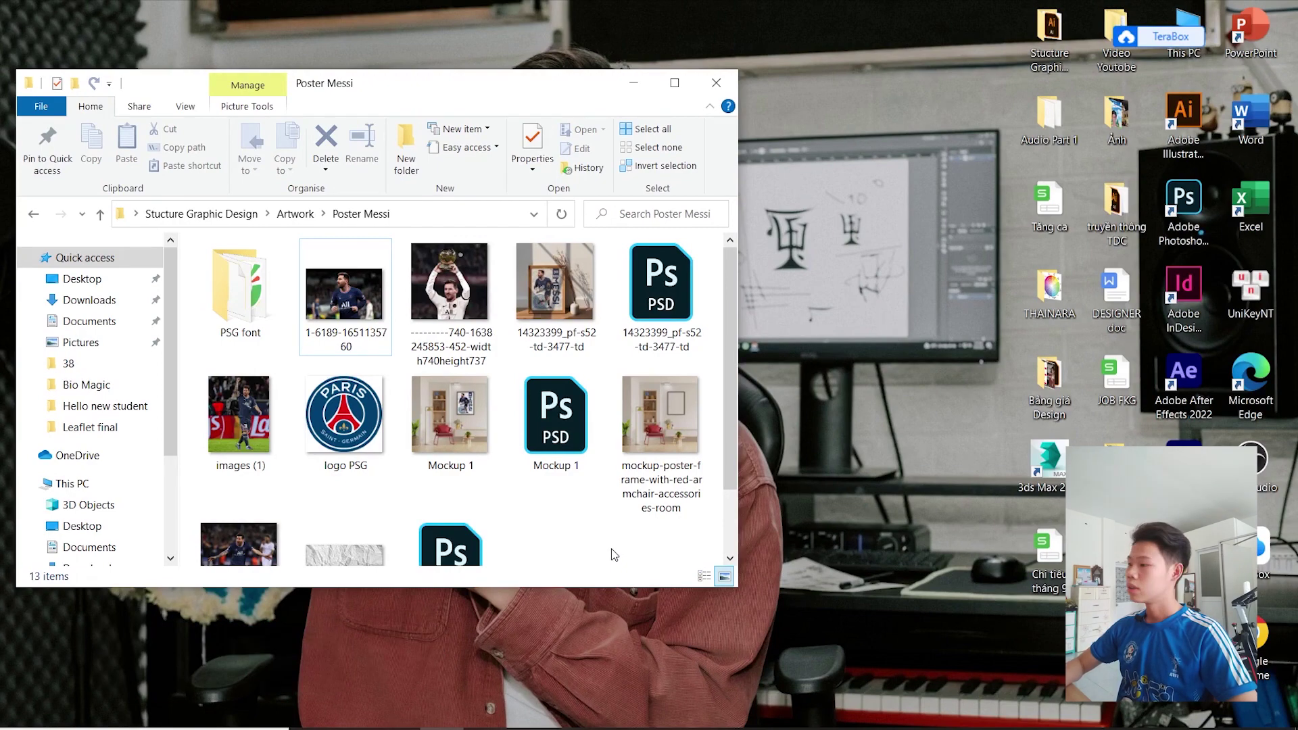
{"action": "left_click_drag", "start_coordinate": [486, 79], "coordinate": [472, 43]}
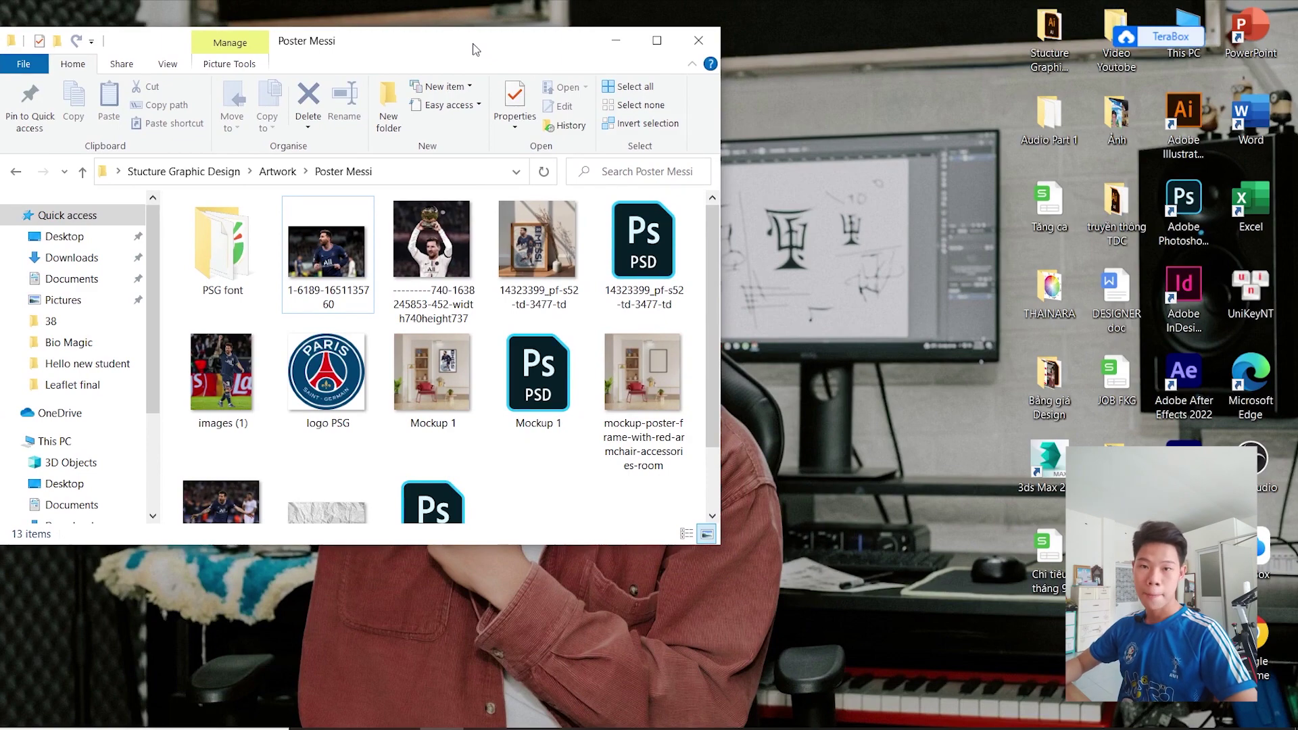
{"action": "mouse_move", "coordinate": [371, 42]}
{"action": "left_mouse_down"}
{"action": "mouse_move", "coordinate": [342, 40]}
{"action": "mouse_move", "coordinate": [389, 32]}
{"action": "left_mouse_up"}
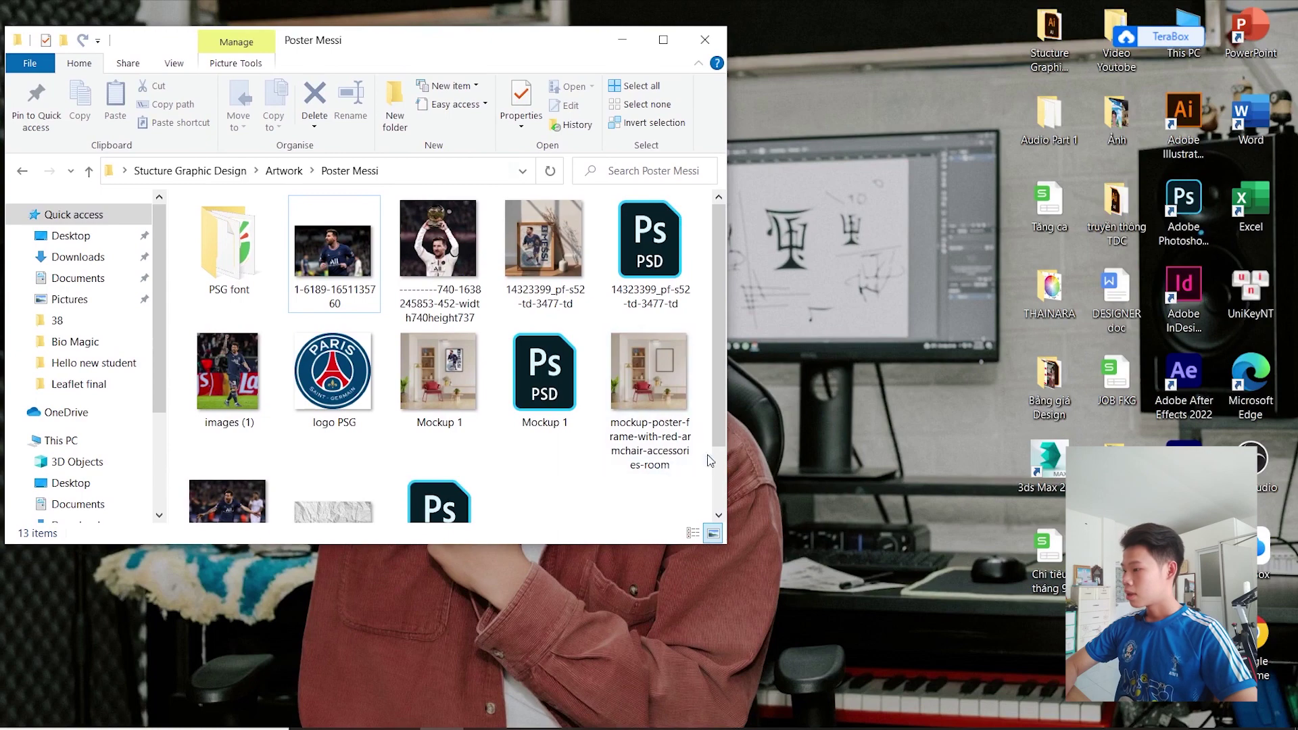
{"action": "scroll", "coordinate": [588, 322], "scroll_direction": "down", "scroll_amount": 2}
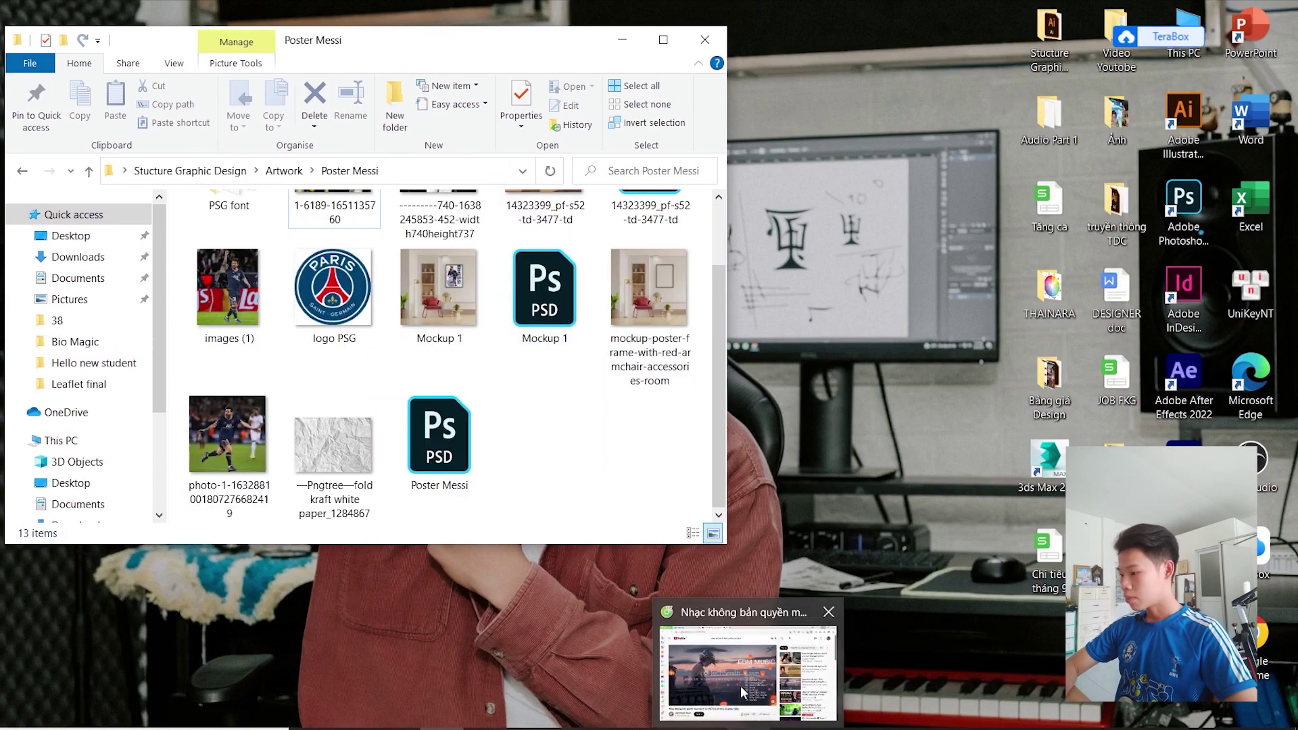
Search for 'Messi psg' in a new Cốc Cốc tab.
{"action": "left_click", "coordinate": [744, 695]}
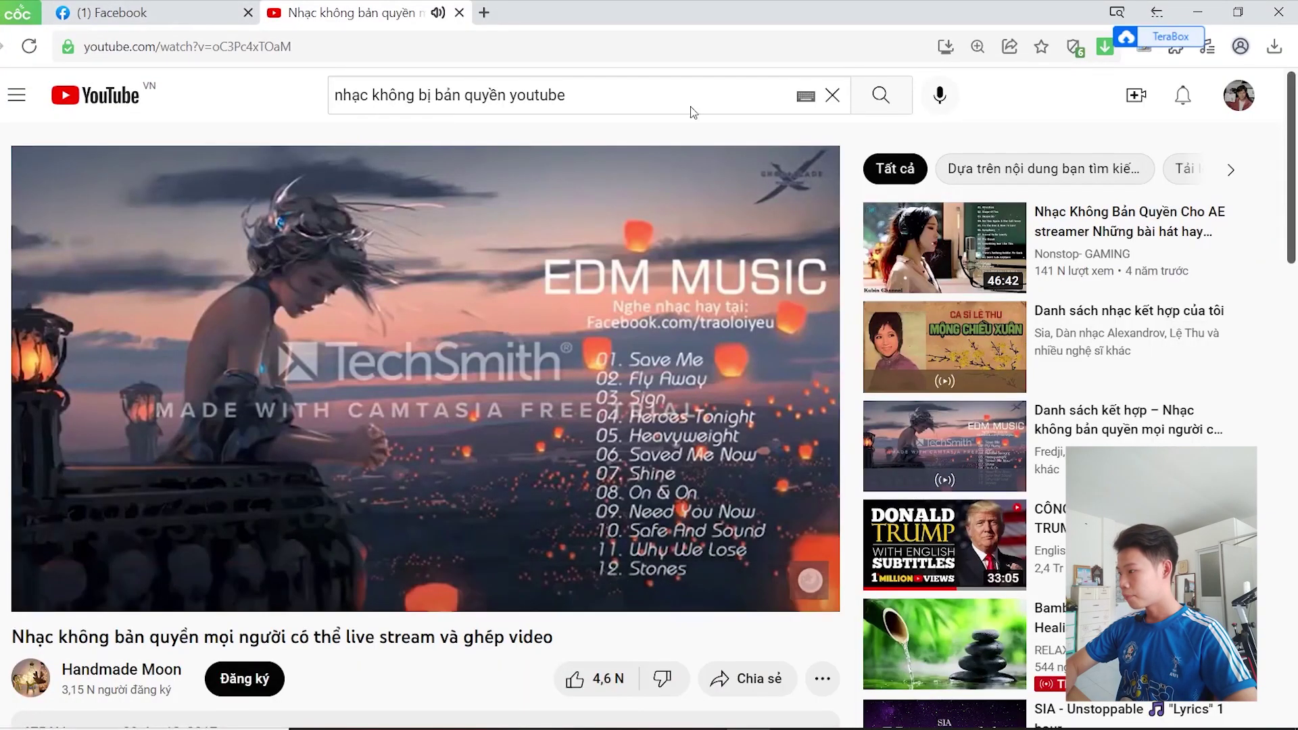
{"action": "left_click", "coordinate": [484, 13]}
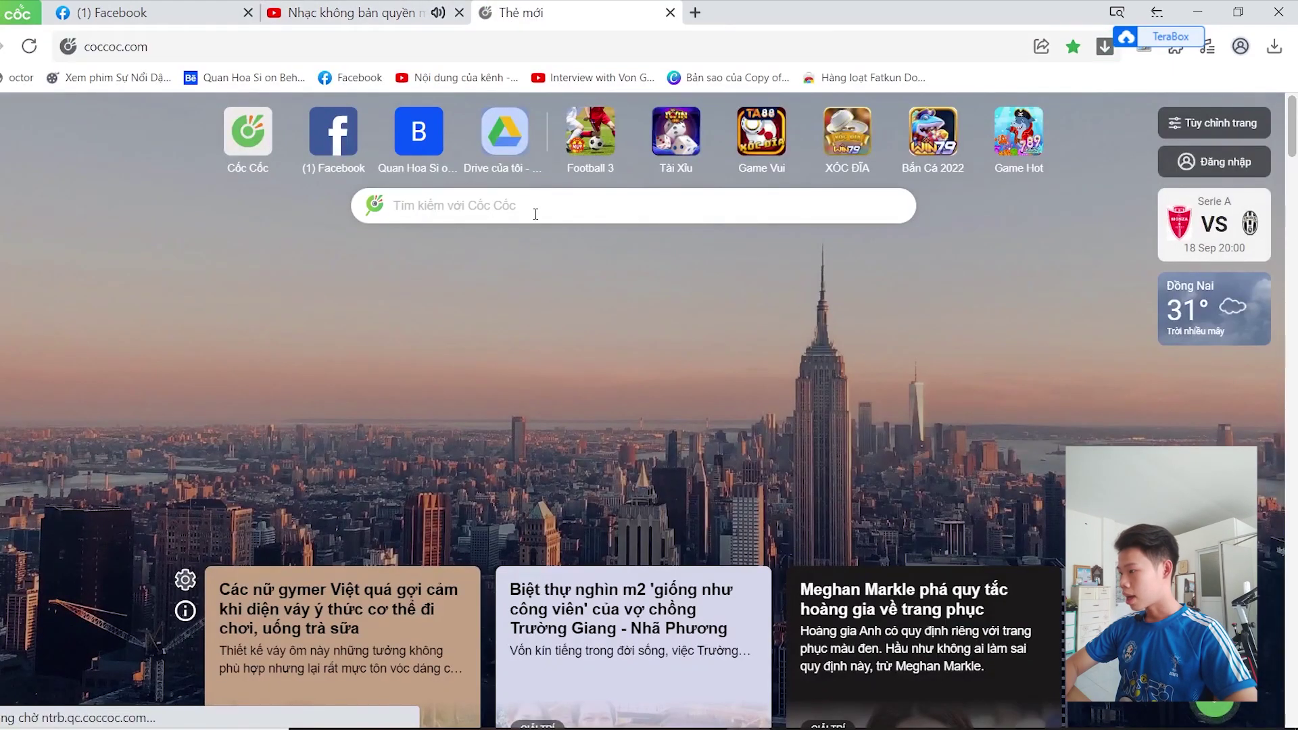
{"action": "left_click", "coordinate": [535, 214]}
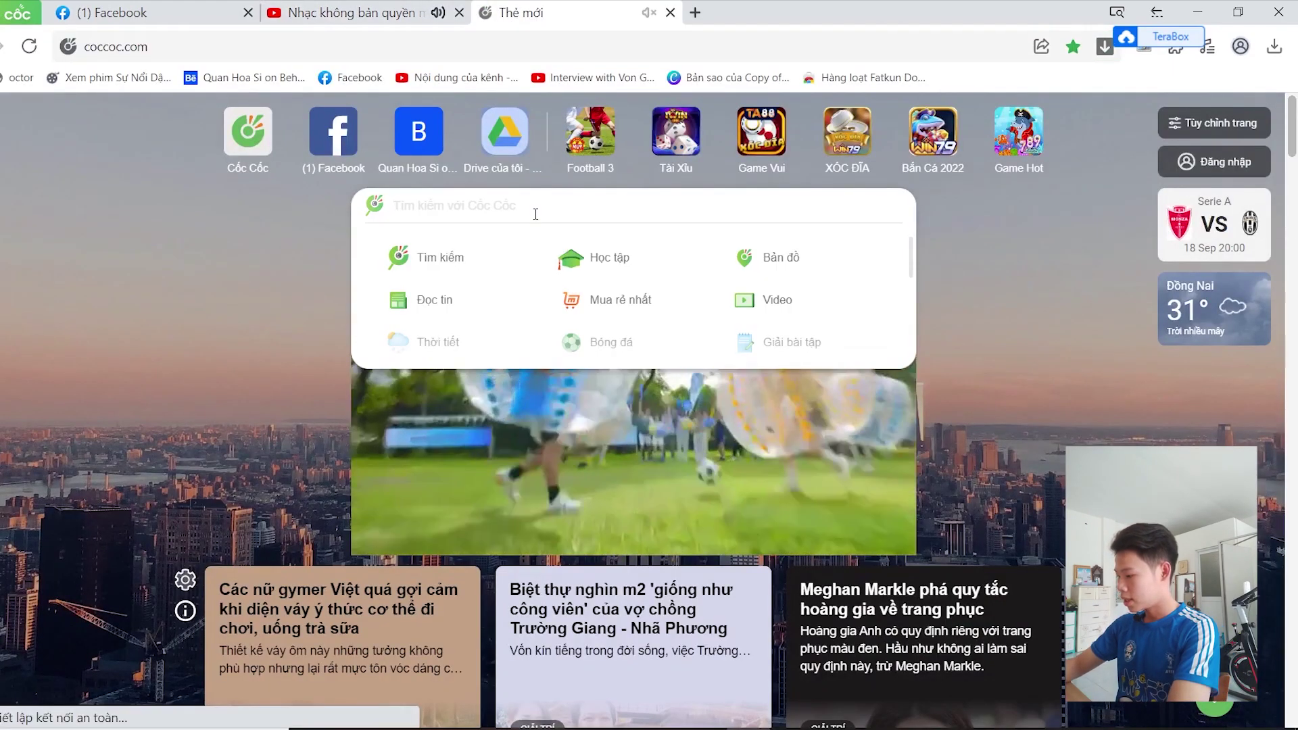
{"action": "type", "text": "ME"}
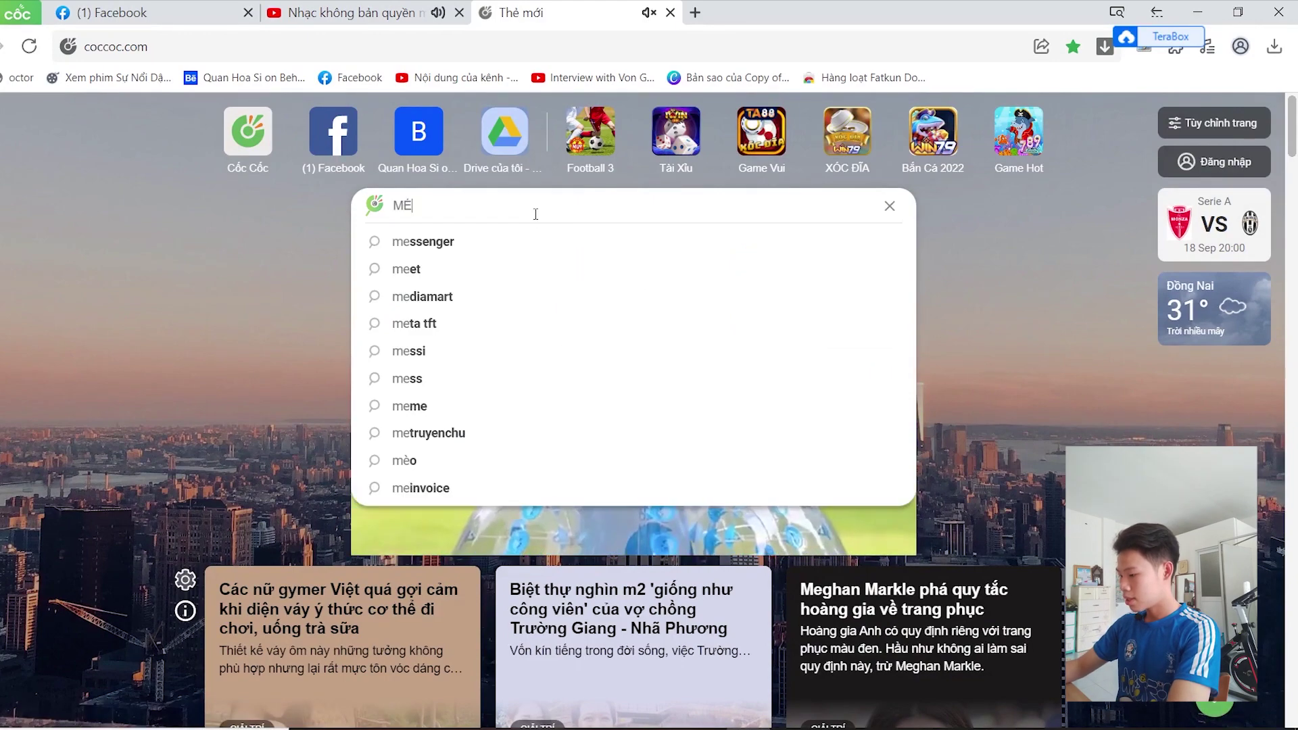
{"action": "type", "text": "S"}
{"action": "key", "text": "BackSpace"}
{"action": "key", "text": "BackSpace"}
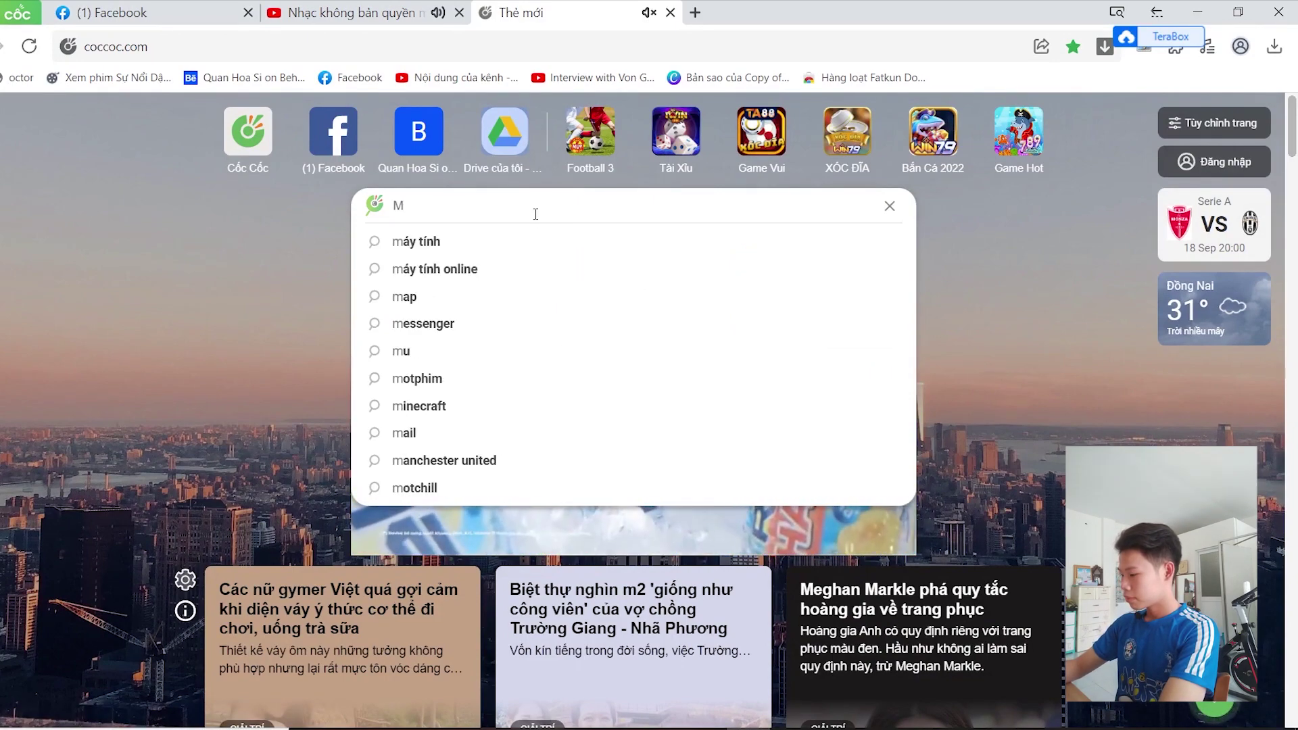
{"action": "type", "text": "é"}
{"action": "type", "text": "ss"}
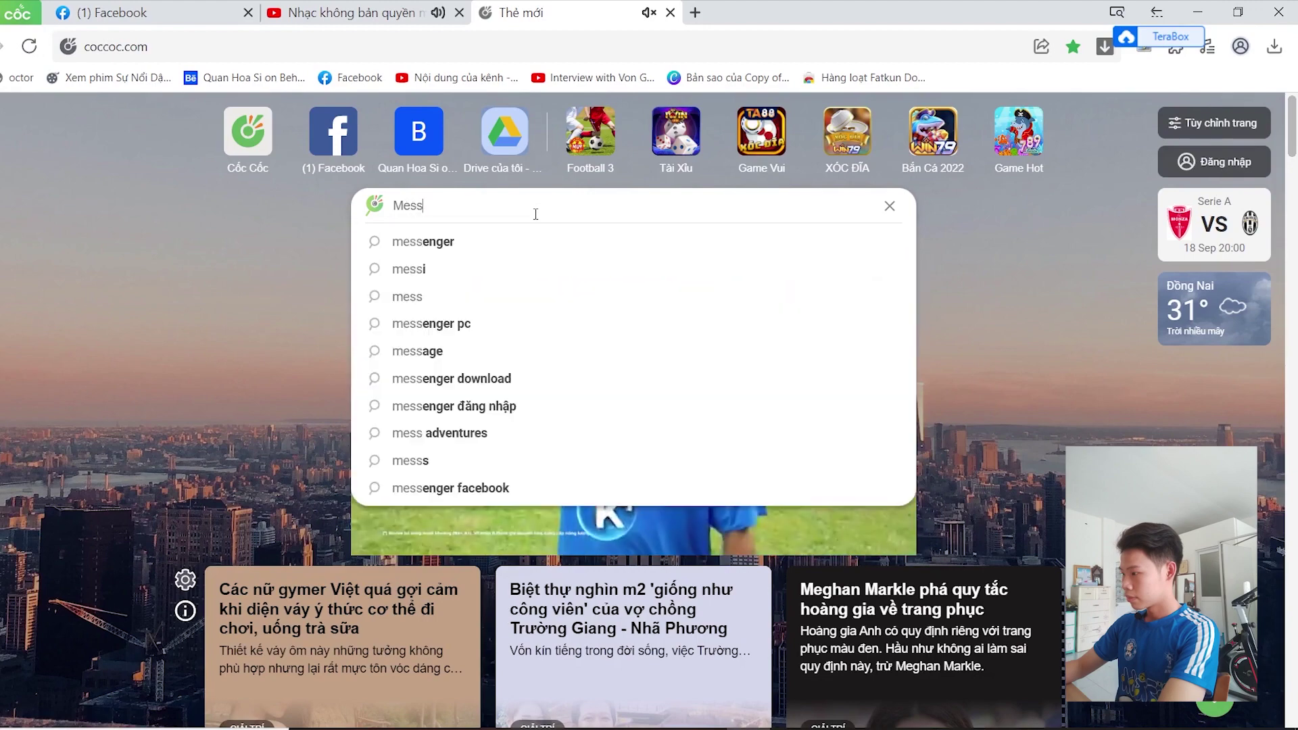
{"action": "type", "text": "i ps"}
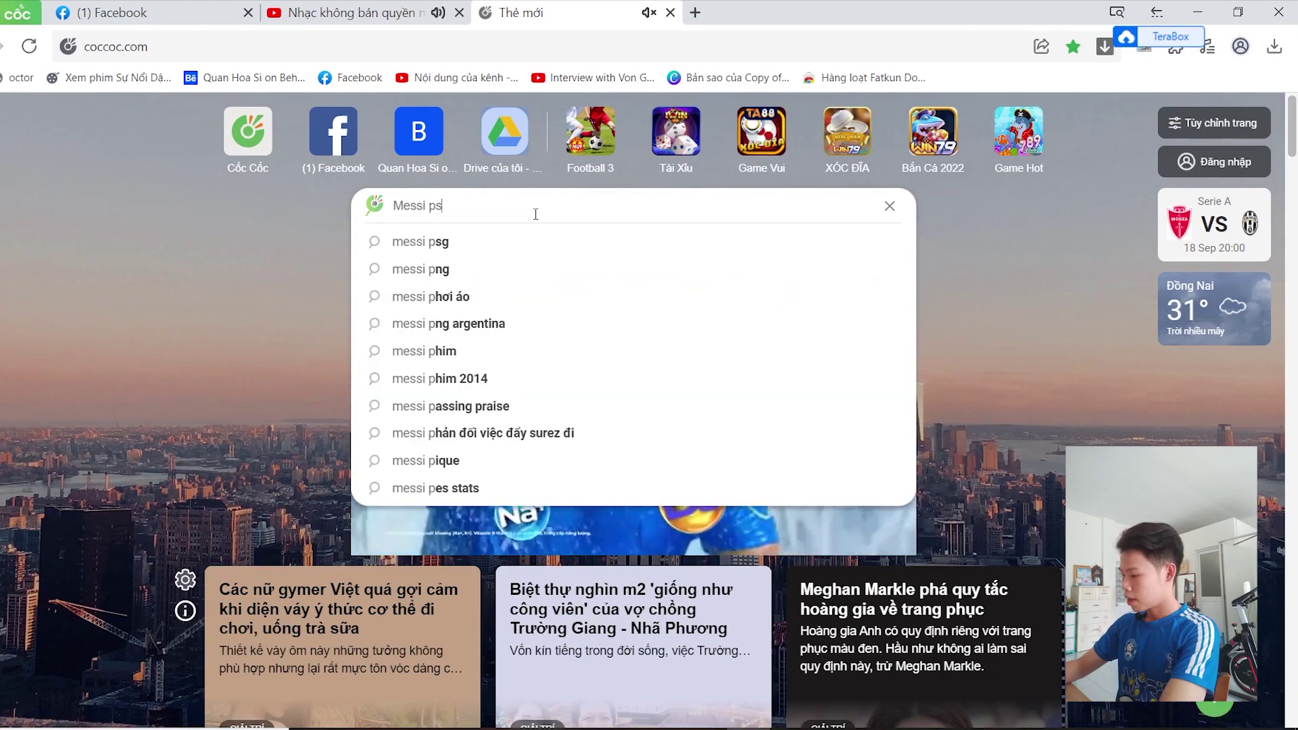
{"action": "type", "text": "g"}
{"action": "key", "text": "Return"}
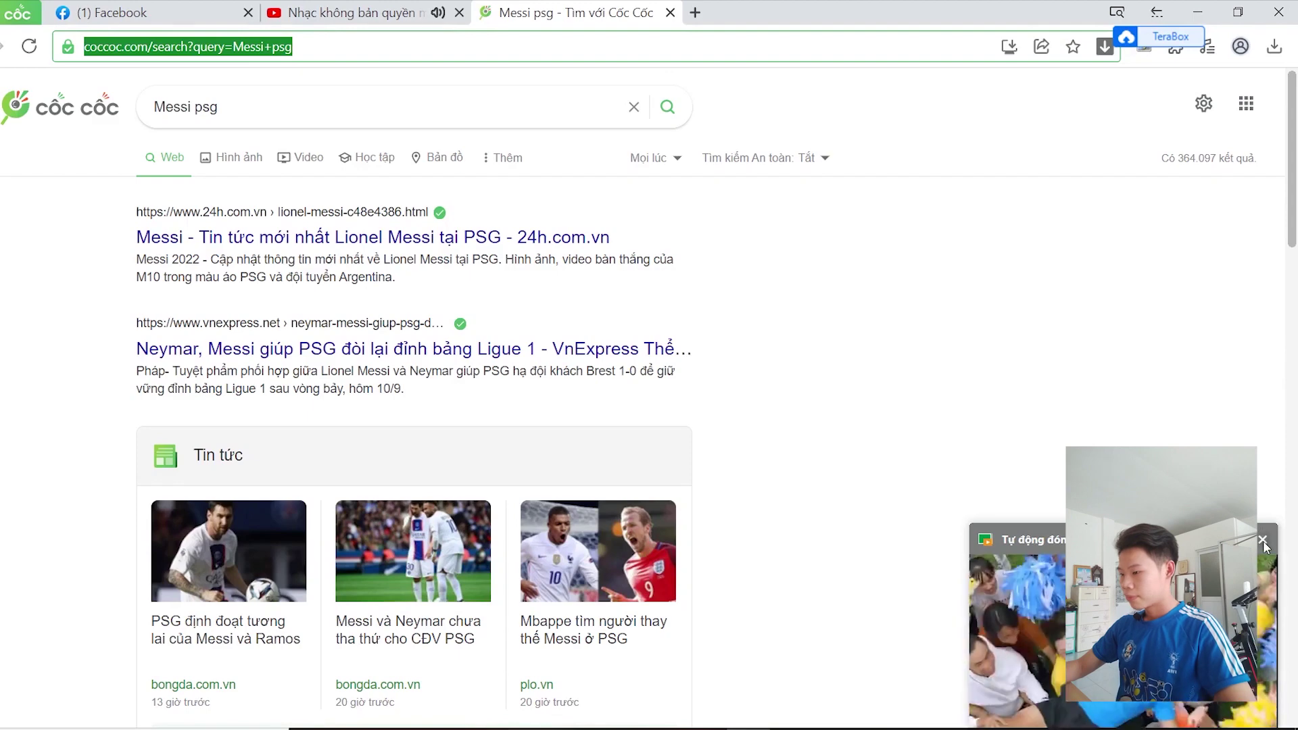
Dismiss the corner popup and switch to the image results.
{"action": "left_click", "coordinate": [1263, 540]}
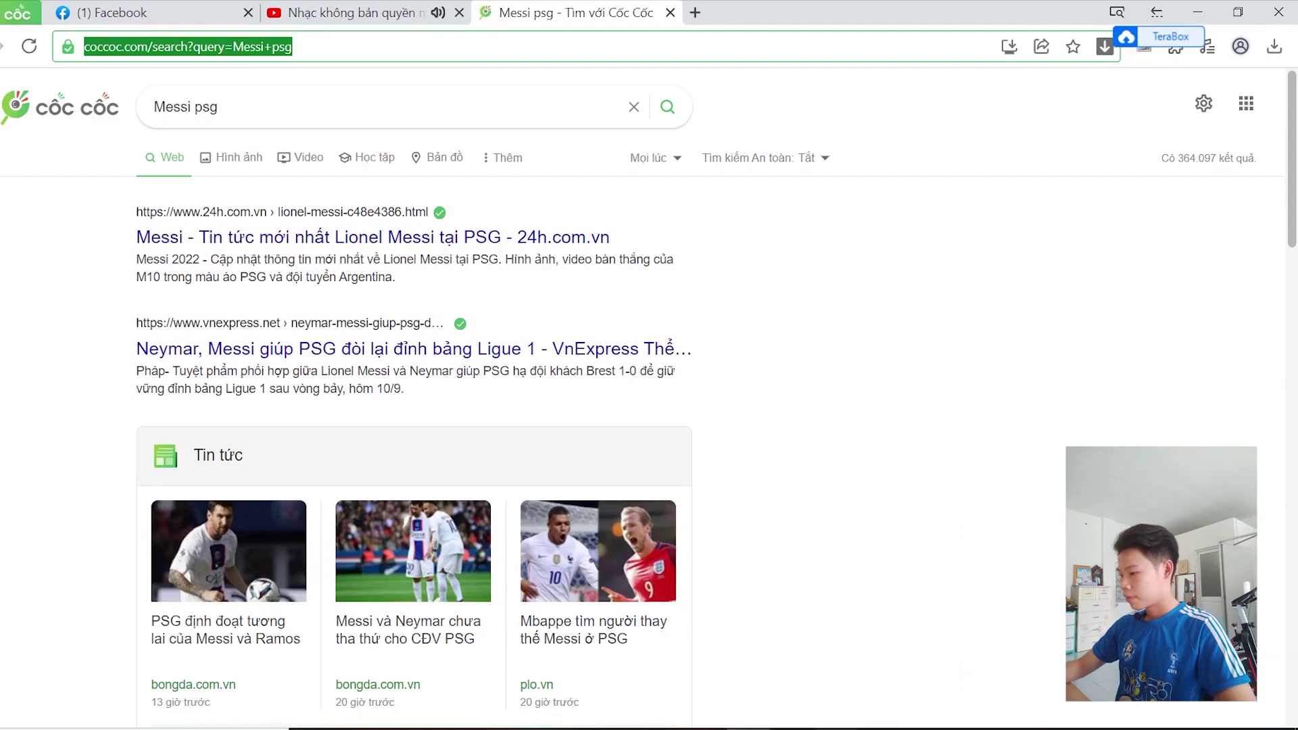
{"action": "left_click", "coordinate": [891, 306]}
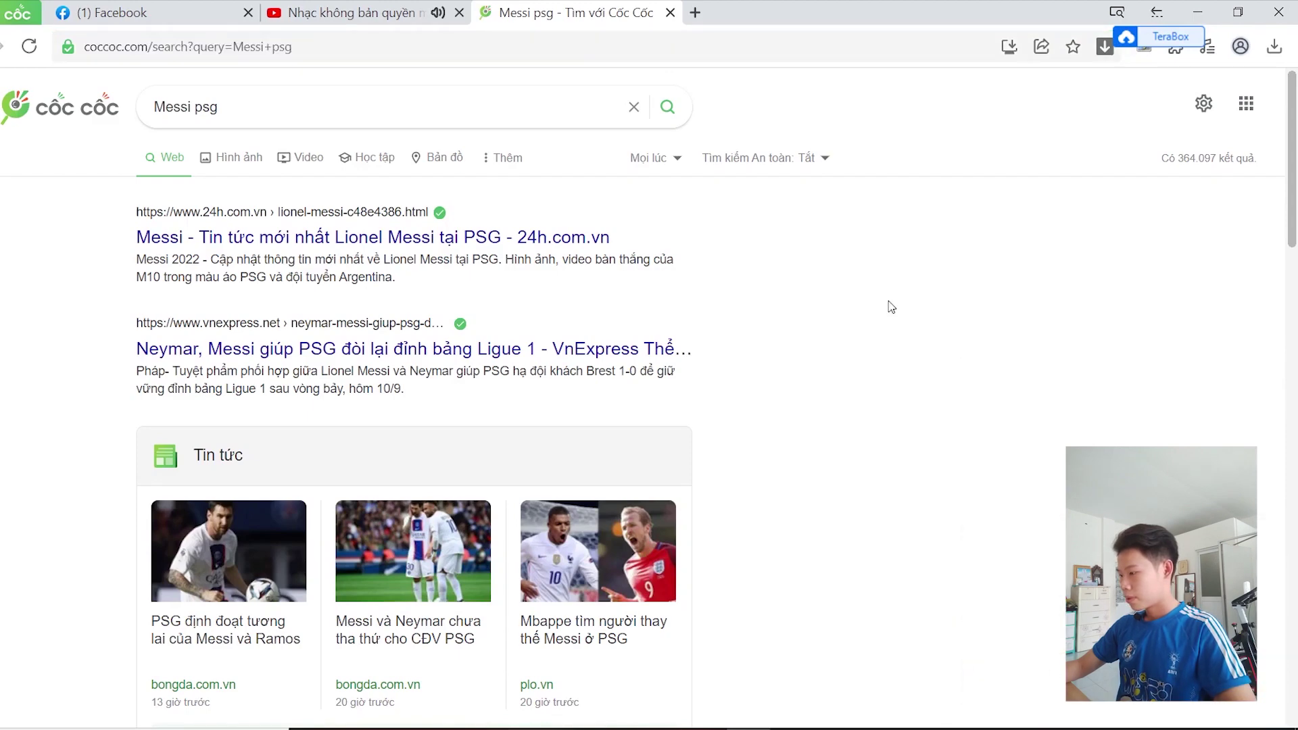
{"action": "left_click", "coordinate": [245, 160]}
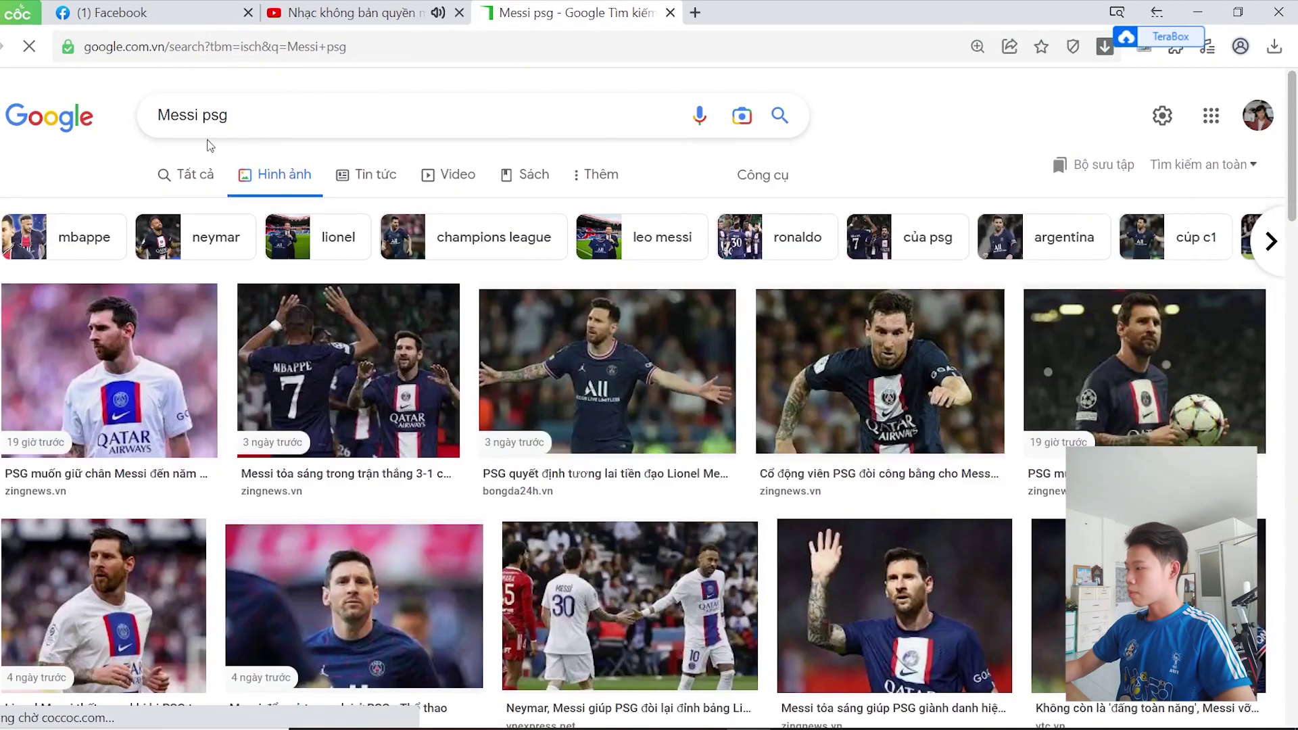
Preview the Mbappe and Messi celebration photo, then filter results to large images.
{"action": "scroll", "coordinate": [812, 378], "scroll_direction": "down", "scroll_amount": 3}
{"action": "scroll", "coordinate": [947, 378], "scroll_direction": "up", "scroll_amount": 3}
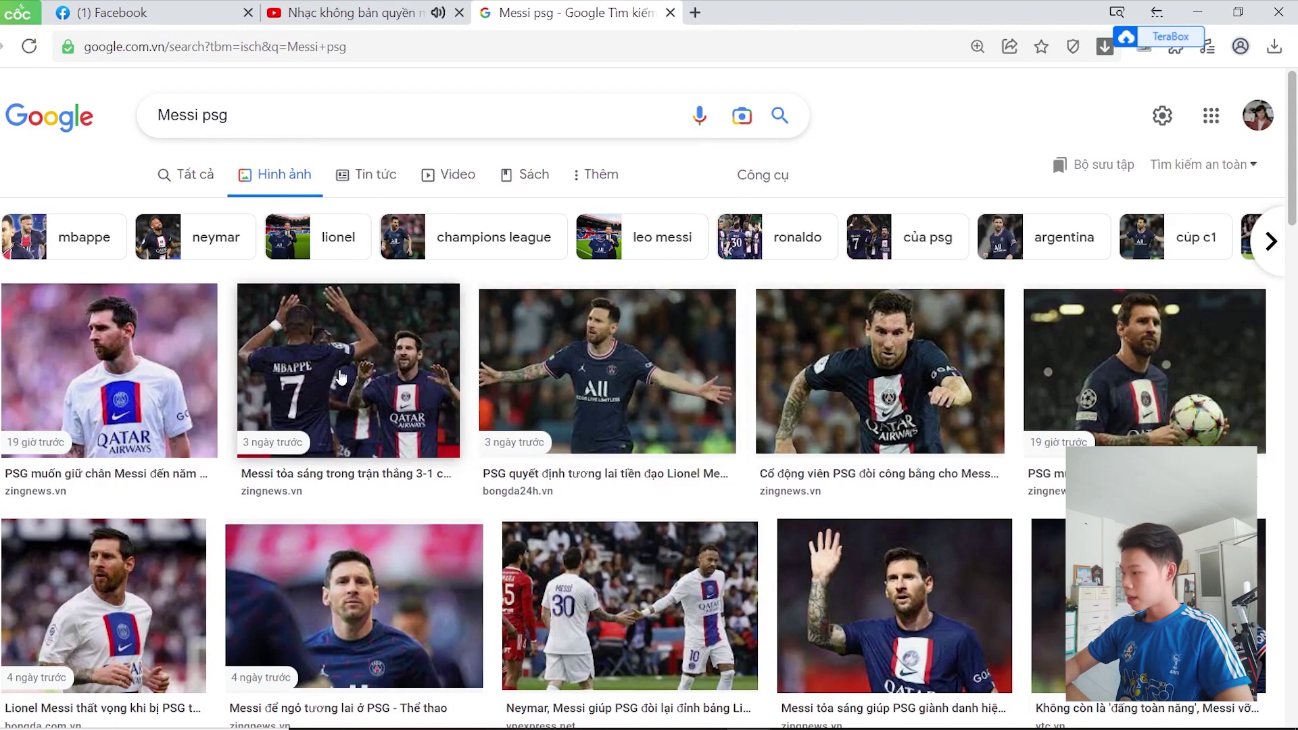
{"action": "left_click", "coordinate": [374, 376]}
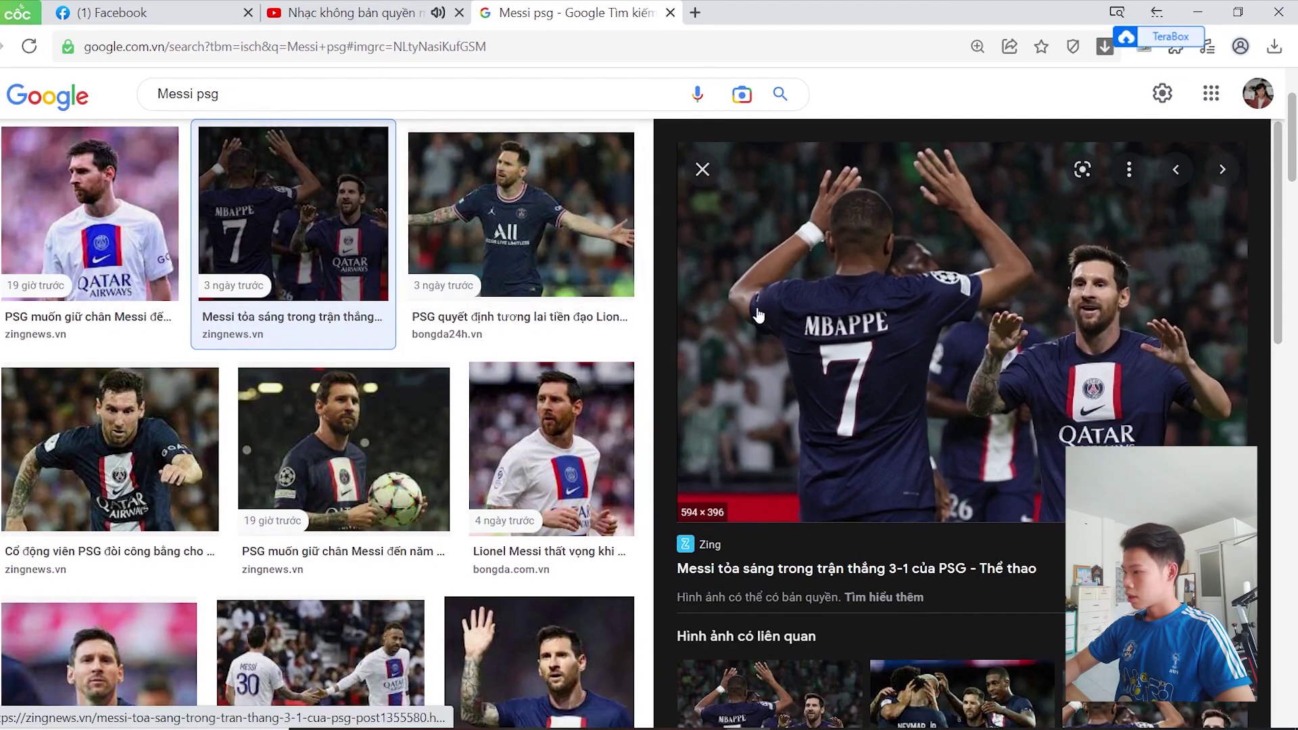
{"action": "scroll", "coordinate": [1230, 230], "scroll_direction": "up", "scroll_amount": 3}
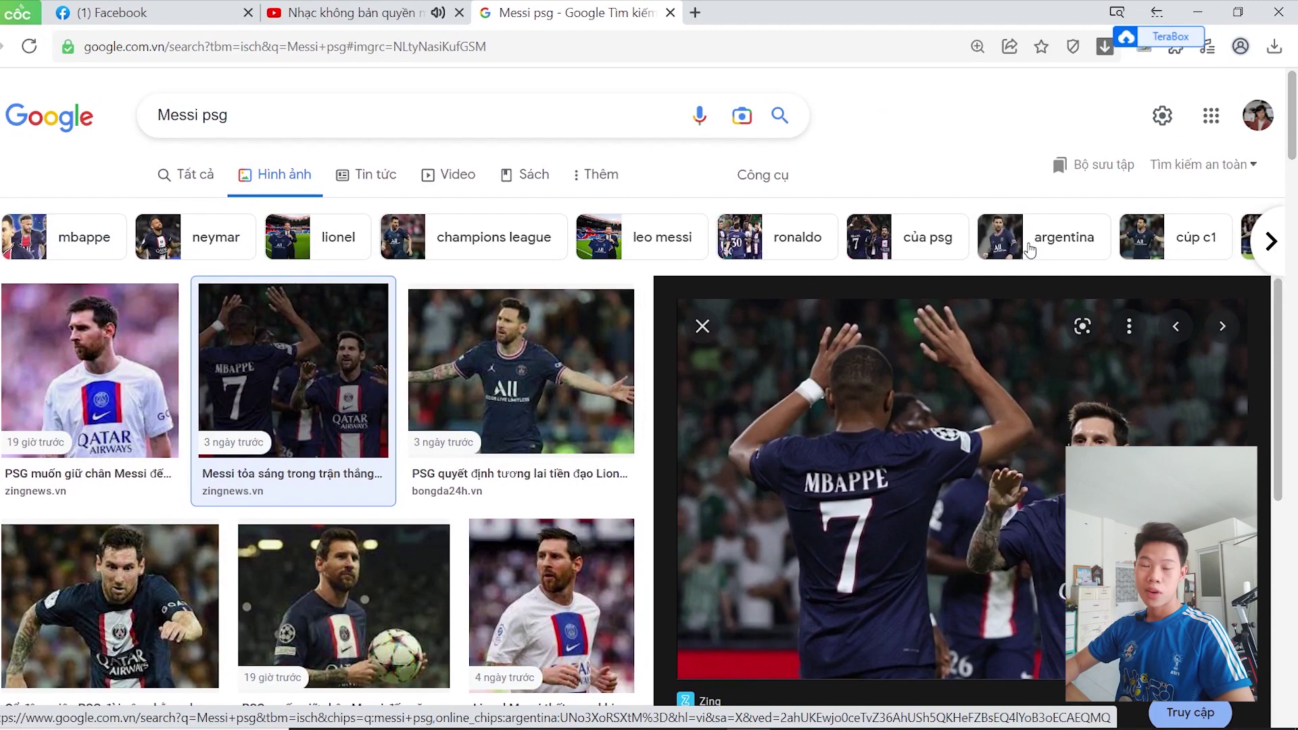
{"action": "left_click", "coordinate": [767, 182]}
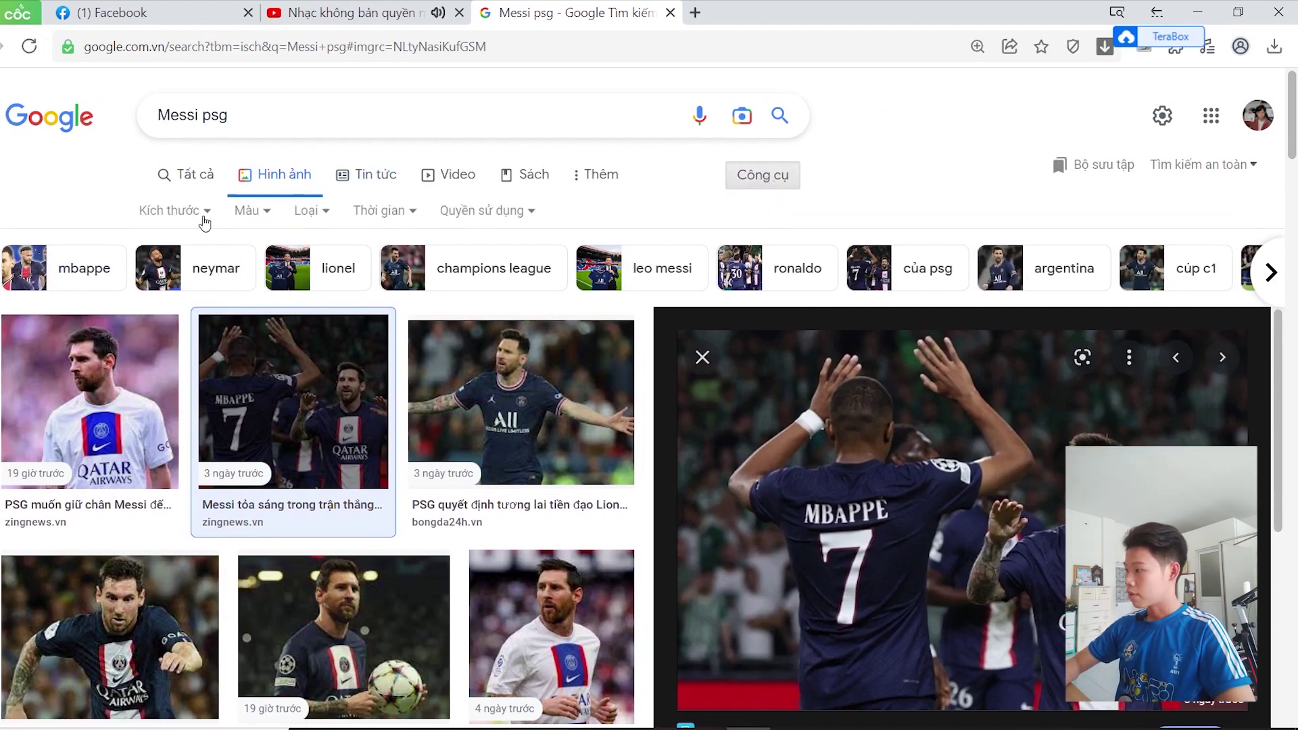
{"action": "left_click", "coordinate": [201, 215]}
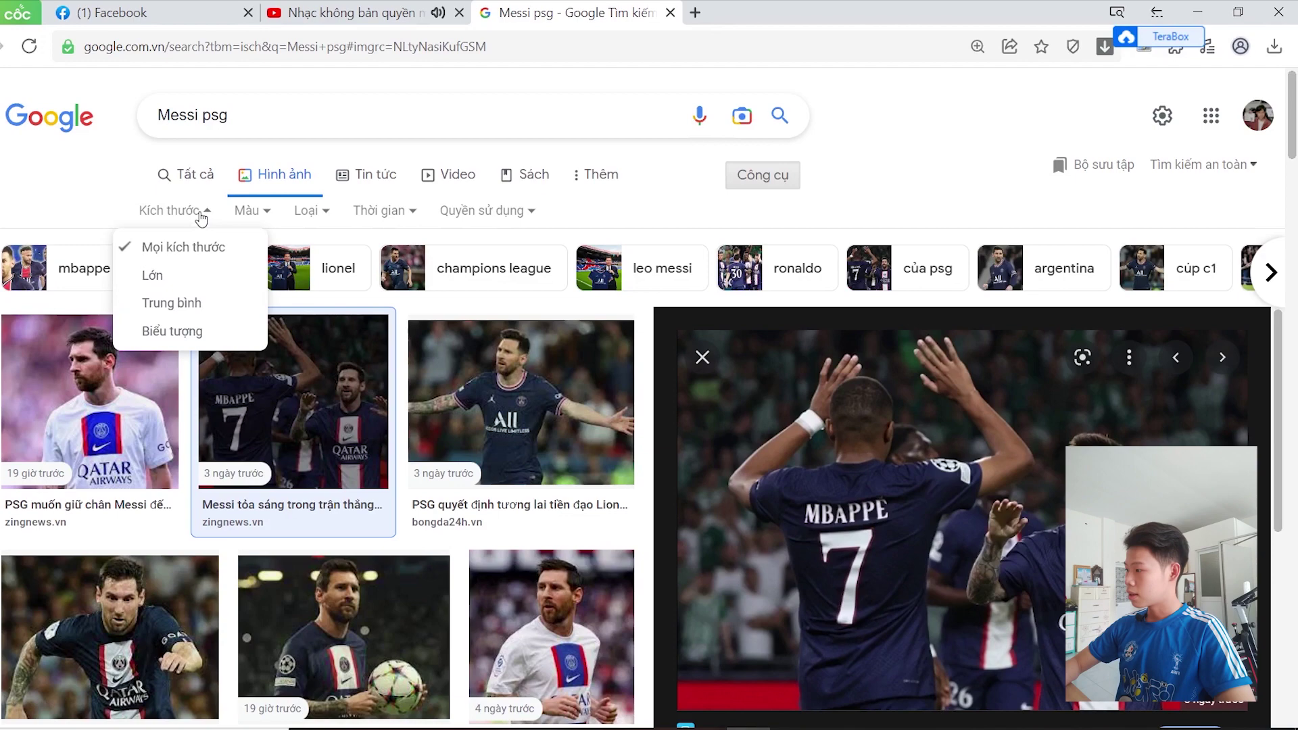
{"action": "left_click", "coordinate": [181, 283]}
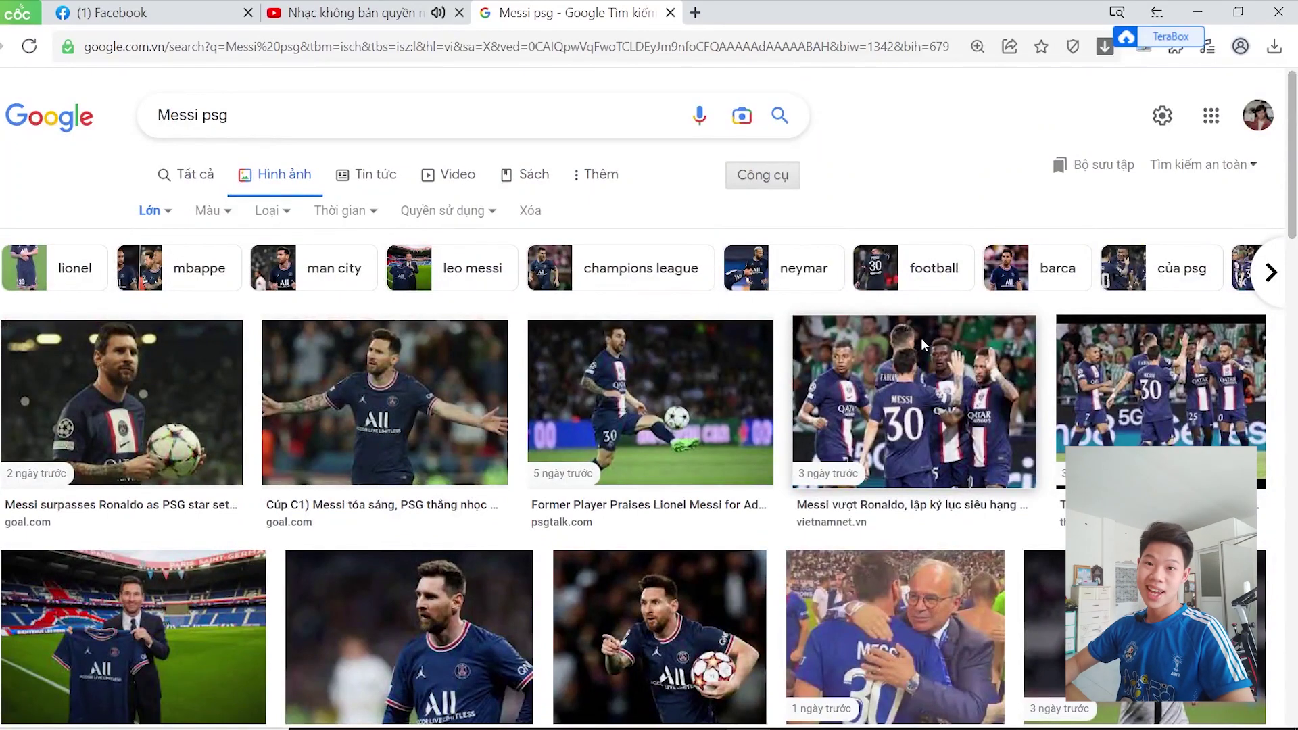
Save the 1440×1440 Messi arms-out celebration photo to the computer.
{"action": "scroll", "coordinate": [844, 406], "scroll_direction": "down", "scroll_amount": 5}
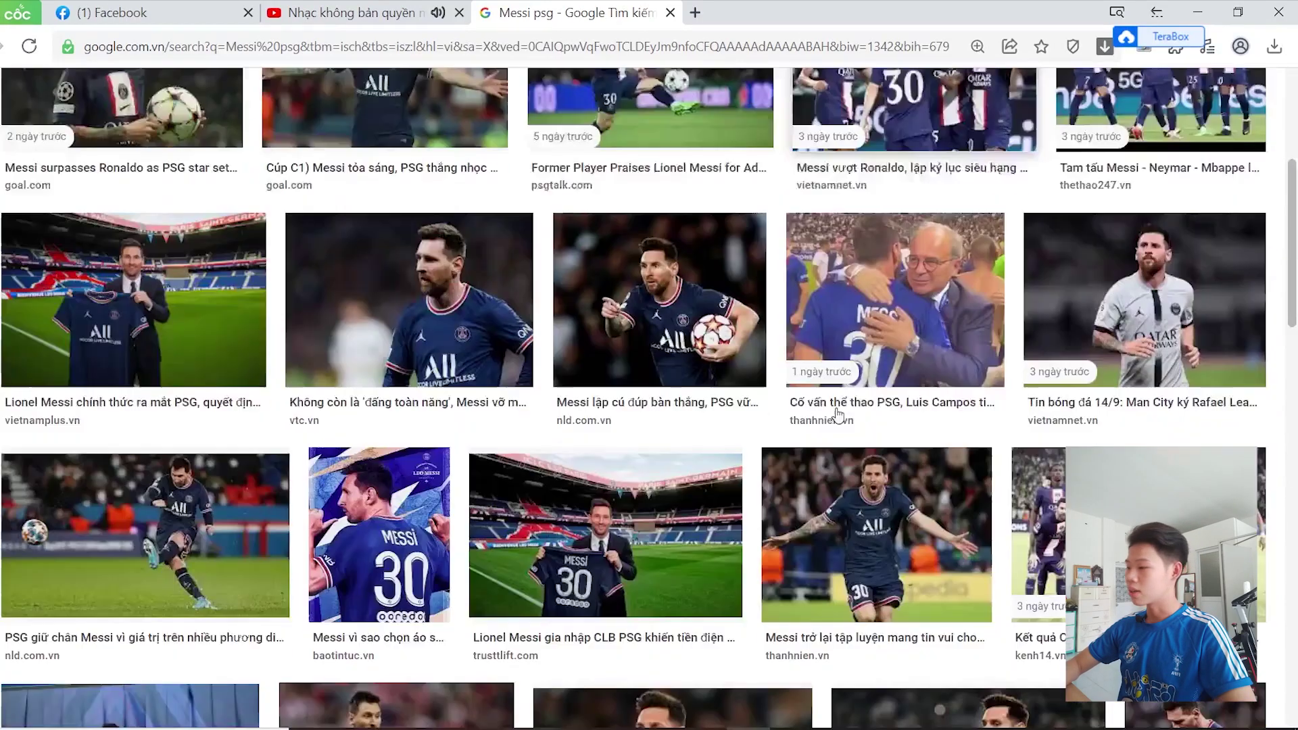
{"action": "scroll", "coordinate": [845, 406], "scroll_direction": "down", "scroll_amount": 5}
{"action": "scroll", "coordinate": [849, 402], "scroll_direction": "down", "scroll_amount": 2}
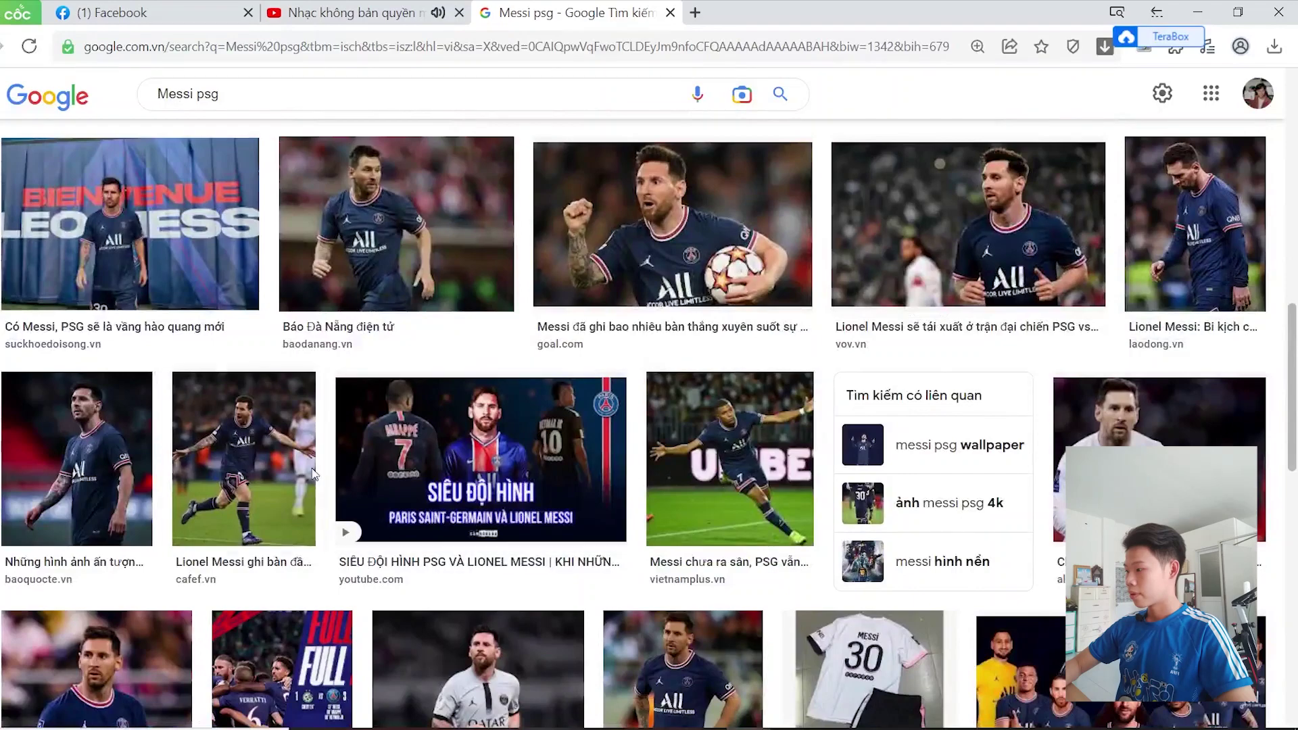
{"action": "left_click", "coordinate": [289, 472]}
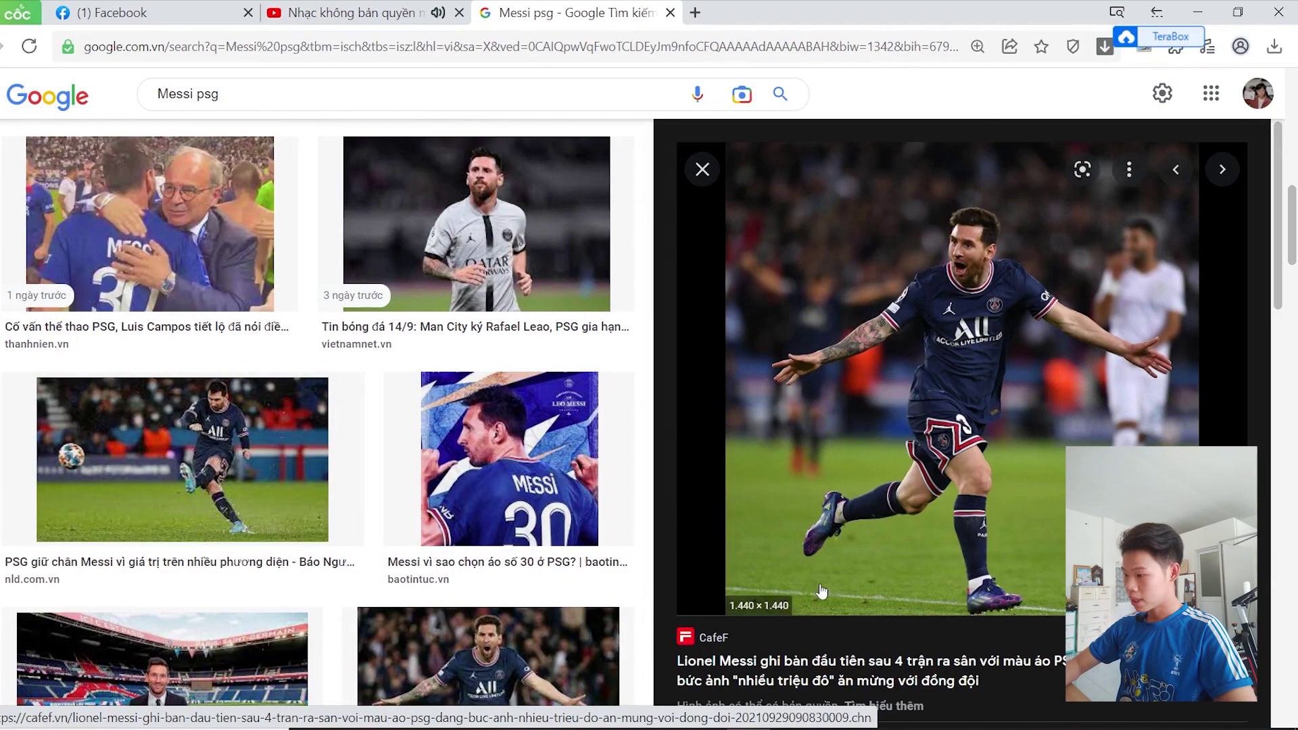
{"action": "right_click", "coordinate": [967, 326]}
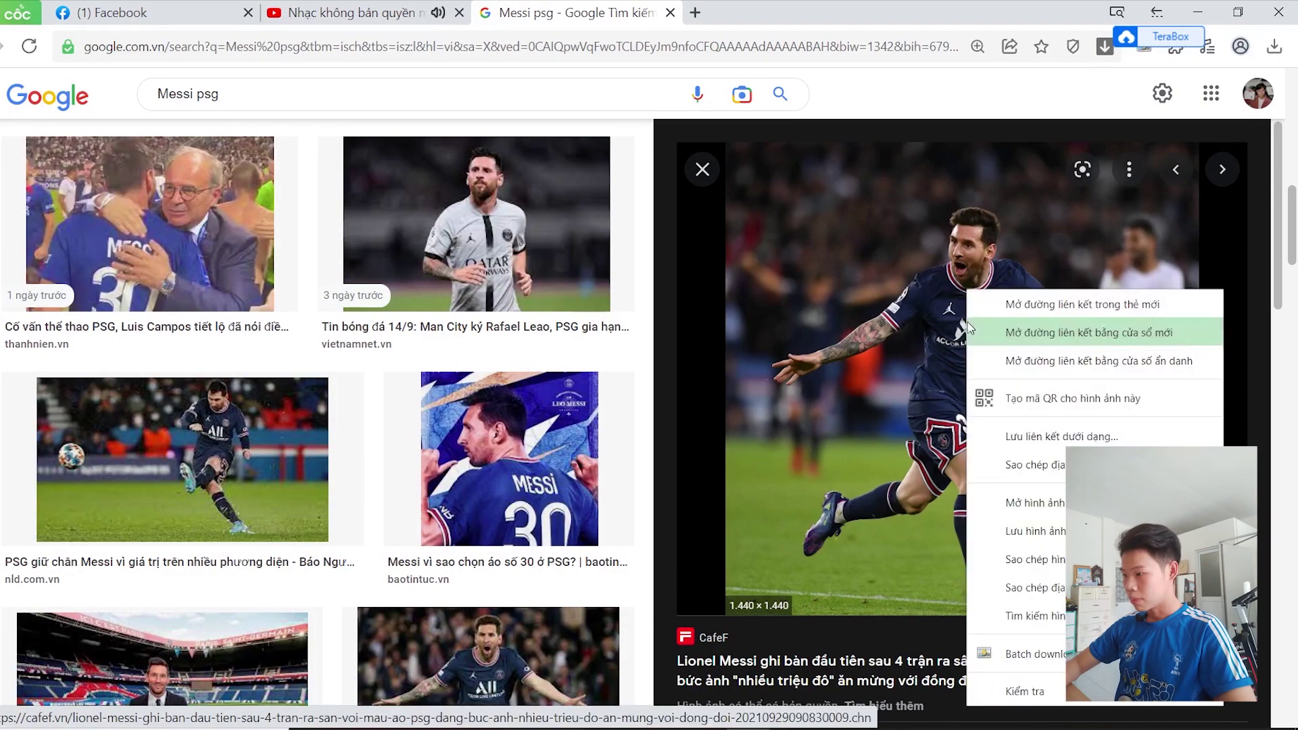
{"action": "left_click", "coordinate": [1044, 534]}
{"action": "left_click", "coordinate": [1144, 46]}
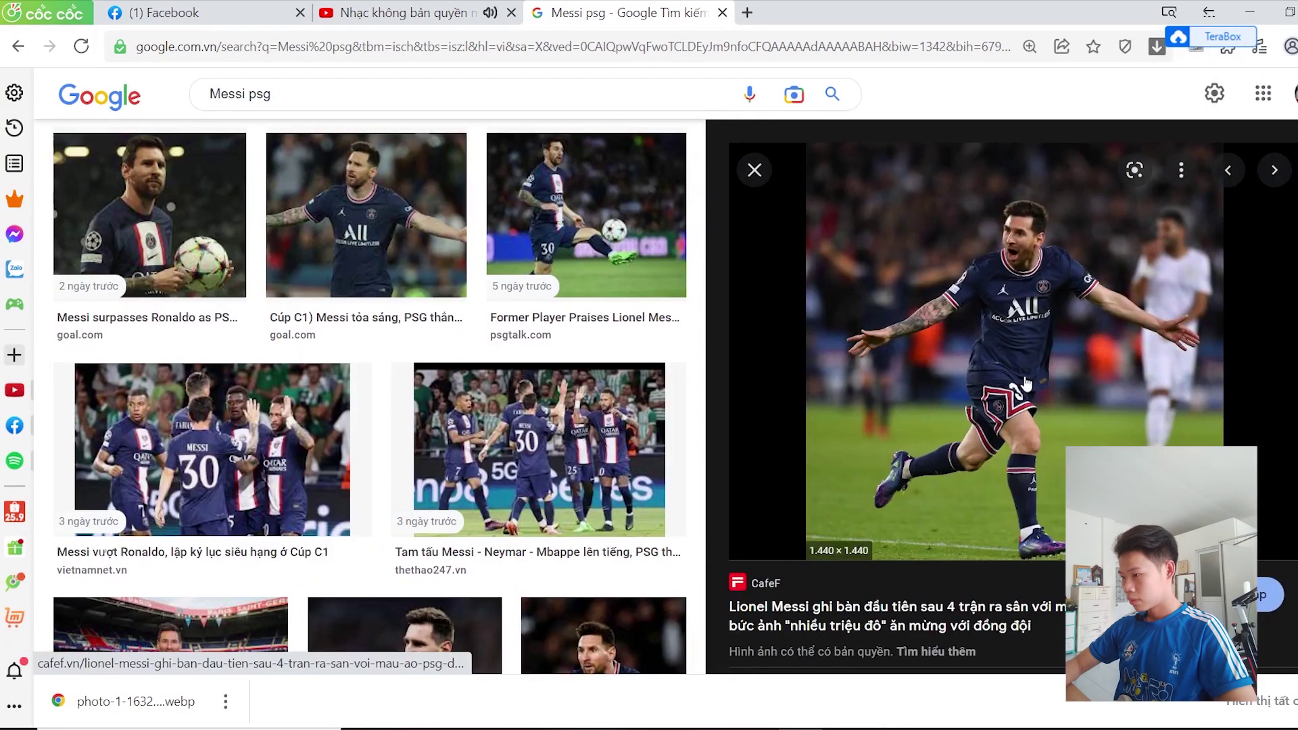
Back in the Poster Messi folder, preview the downloaded photo and shrink the window.
{"action": "left_click", "coordinate": [1254, 10]}
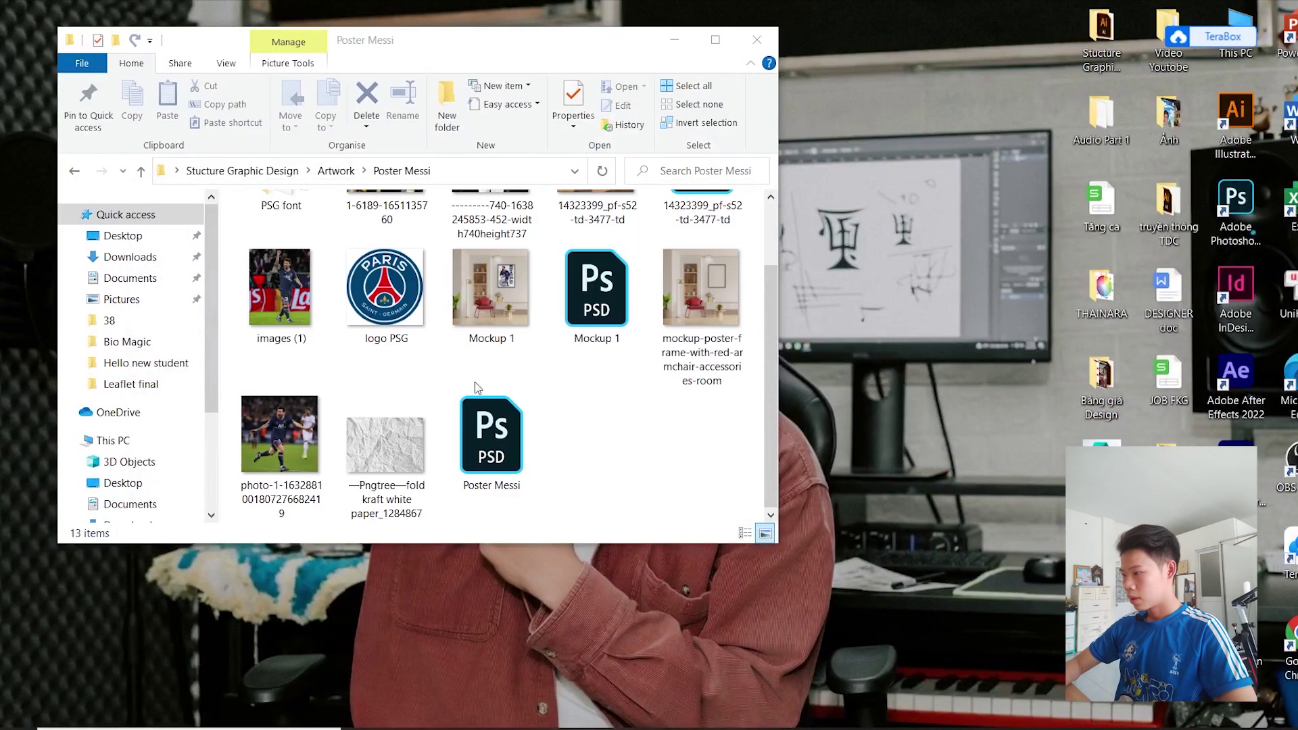
{"action": "left_click", "coordinate": [276, 443]}
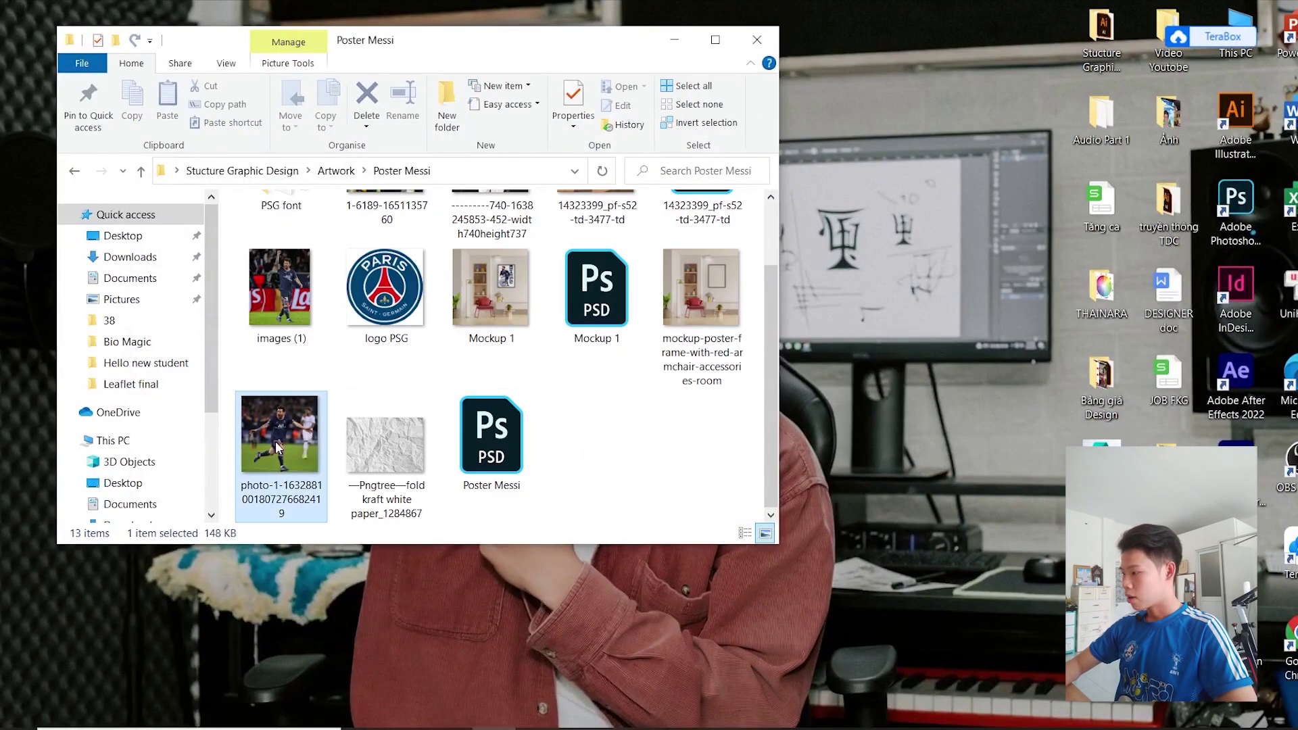
{"action": "double_click", "coordinate": [274, 441]}
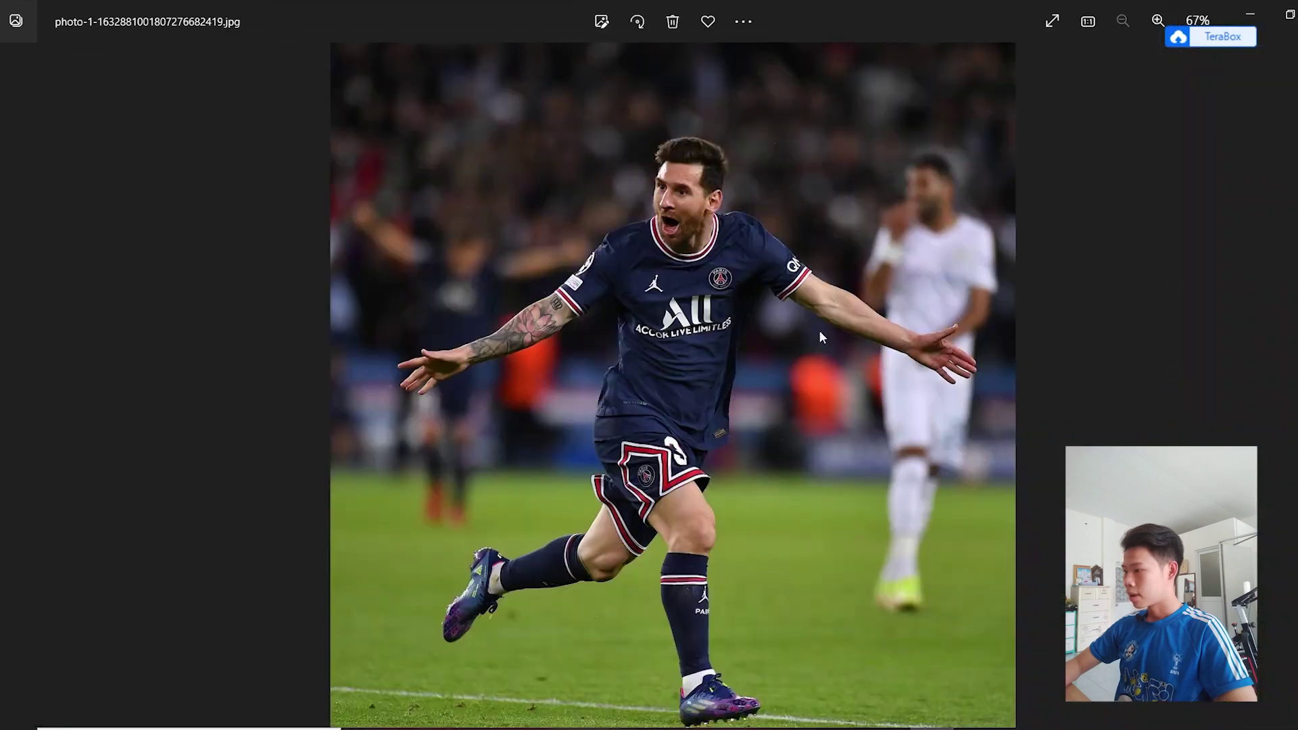
{"action": "key", "text": "alt+F4"}
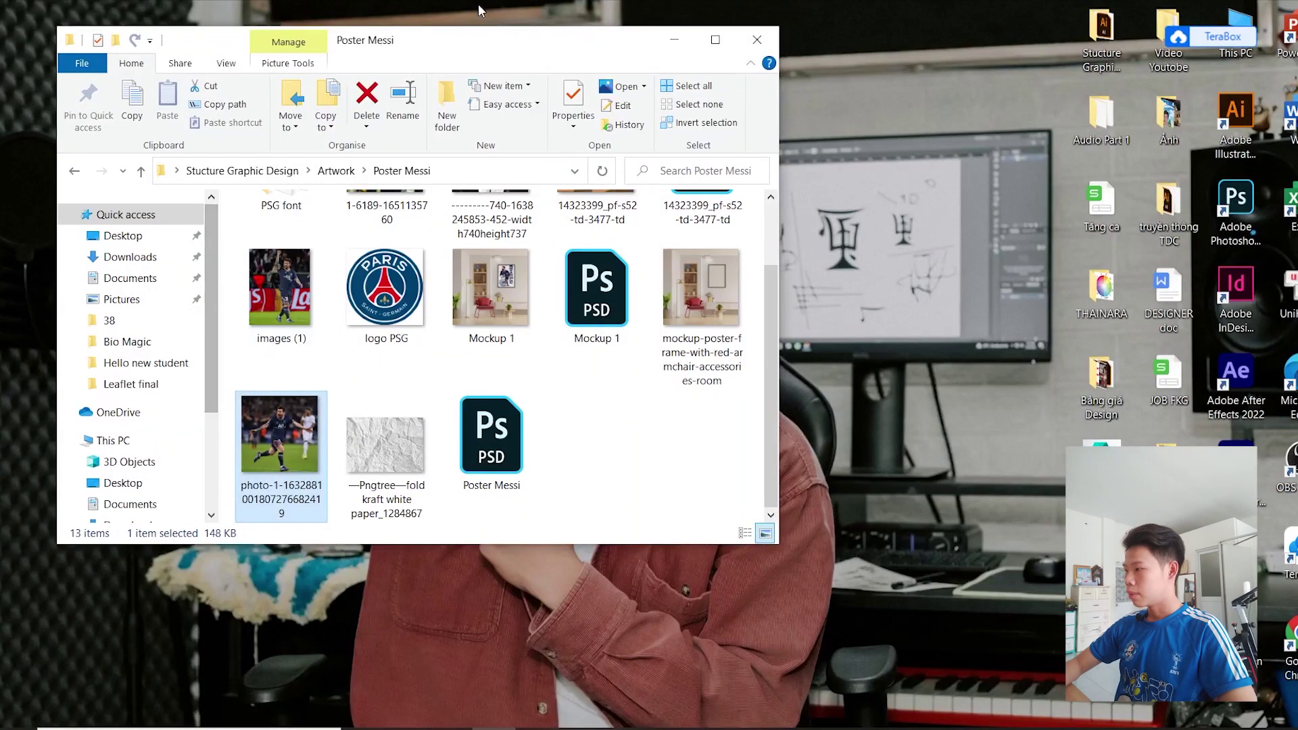
{"action": "left_click_drag", "start_coordinate": [517, 42], "coordinate": [524, 87]}
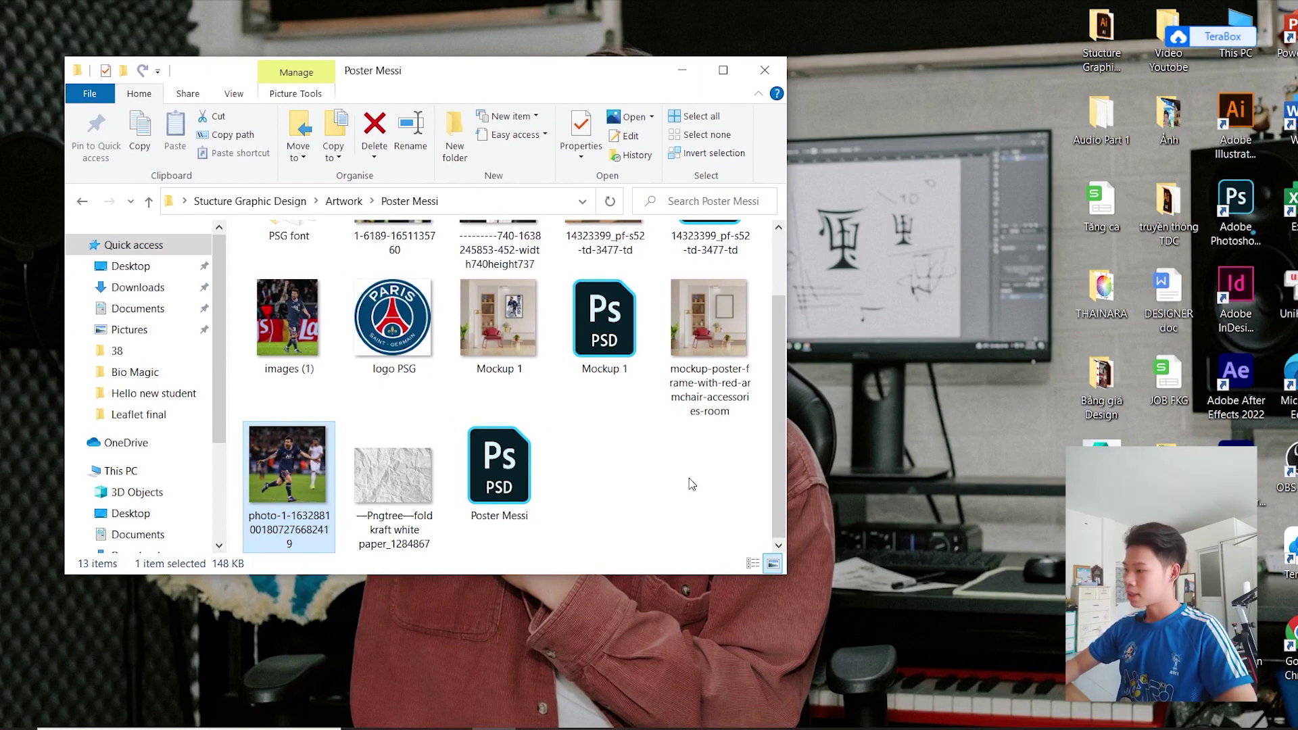
Preview the celebrating Messi photo (photo-1) in Photos and close it.
{"action": "left_click", "coordinate": [707, 481]}
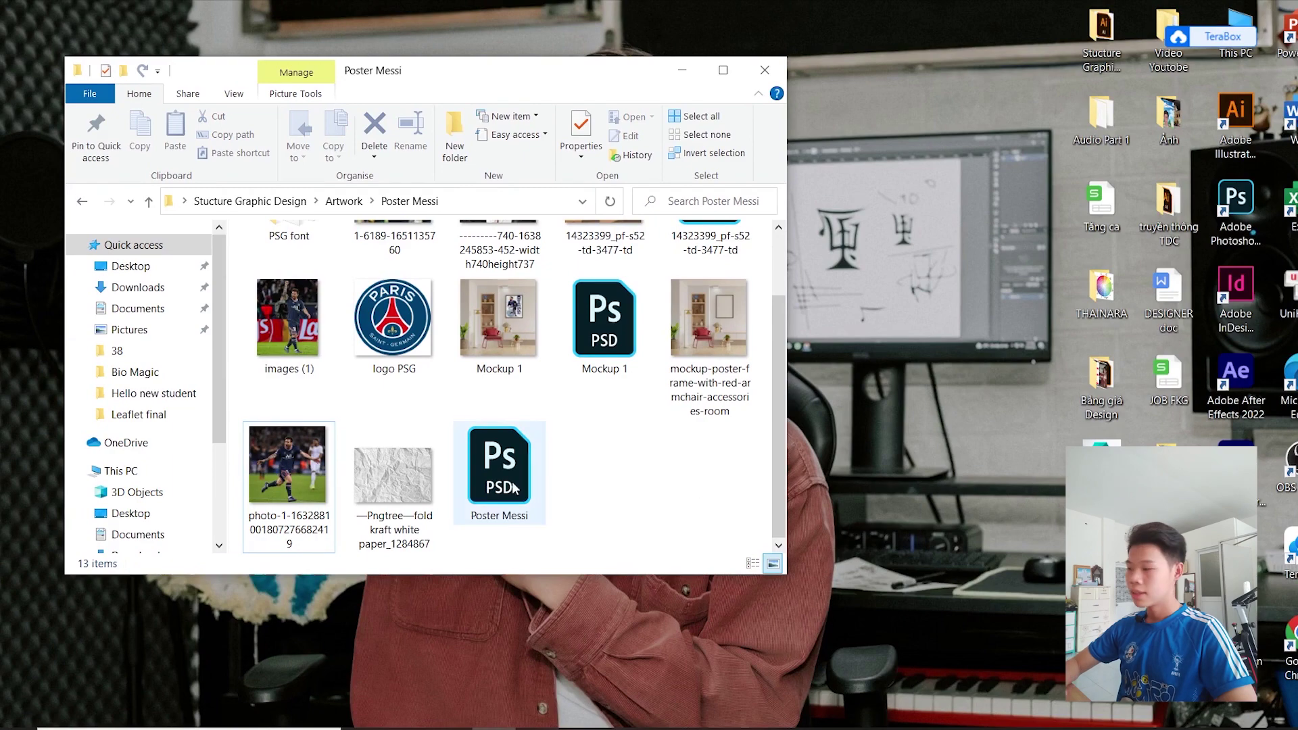
{"action": "scroll", "coordinate": [512, 487], "scroll_direction": "up", "scroll_amount": 2}
{"action": "scroll", "coordinate": [329, 444], "scroll_direction": "down", "scroll_amount": 1}
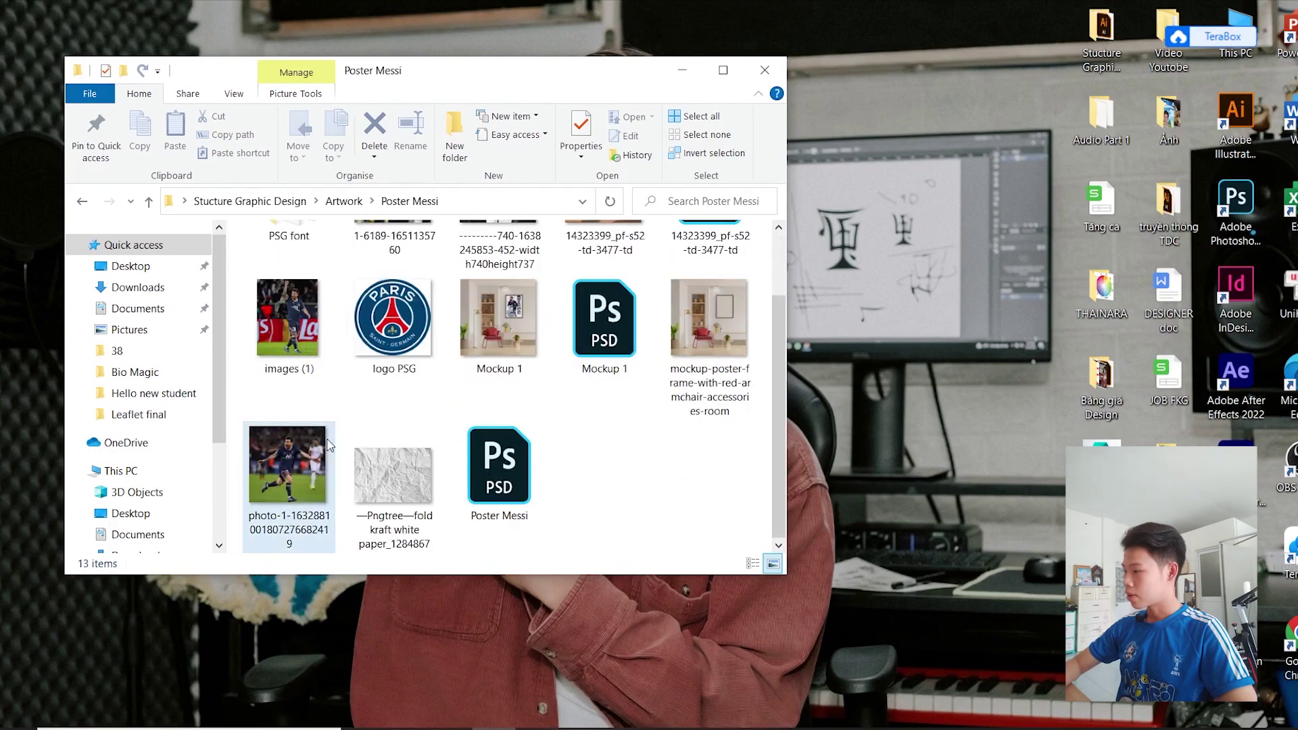
{"action": "double_click", "coordinate": [303, 499]}
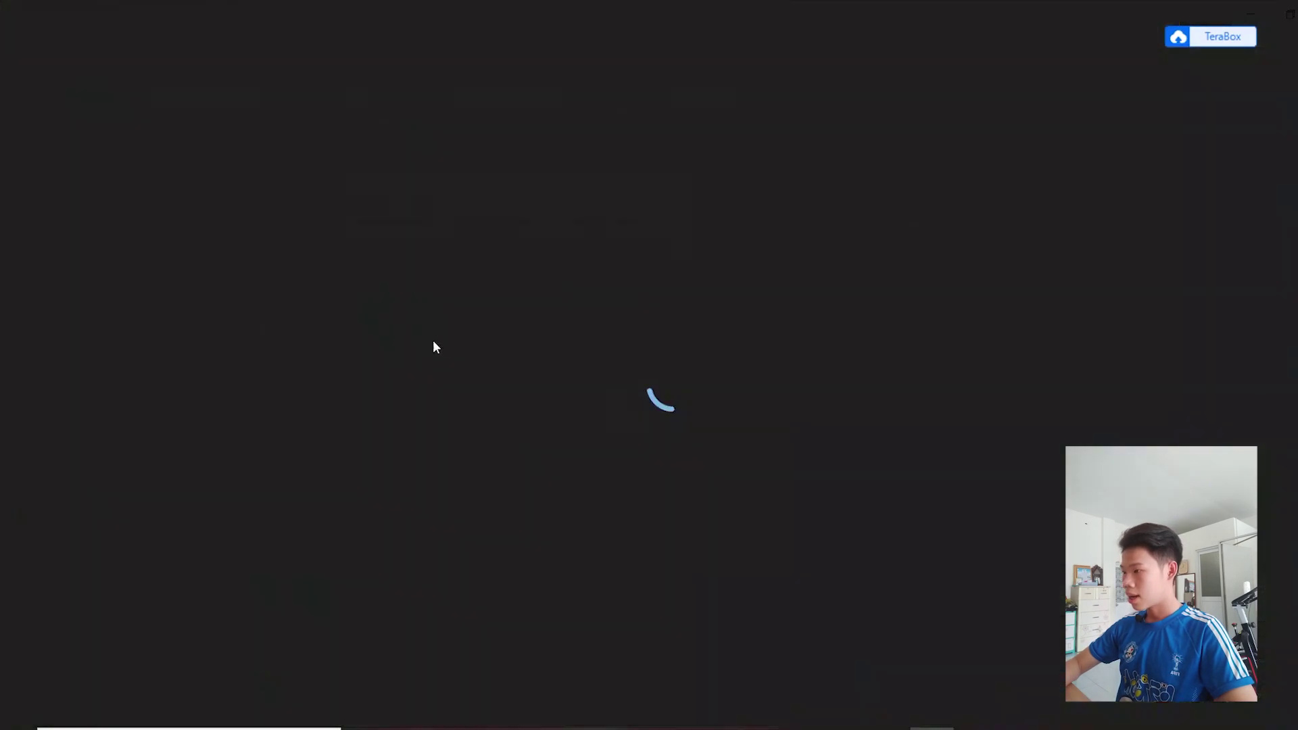
{"action": "key", "text": "alt+F4"}
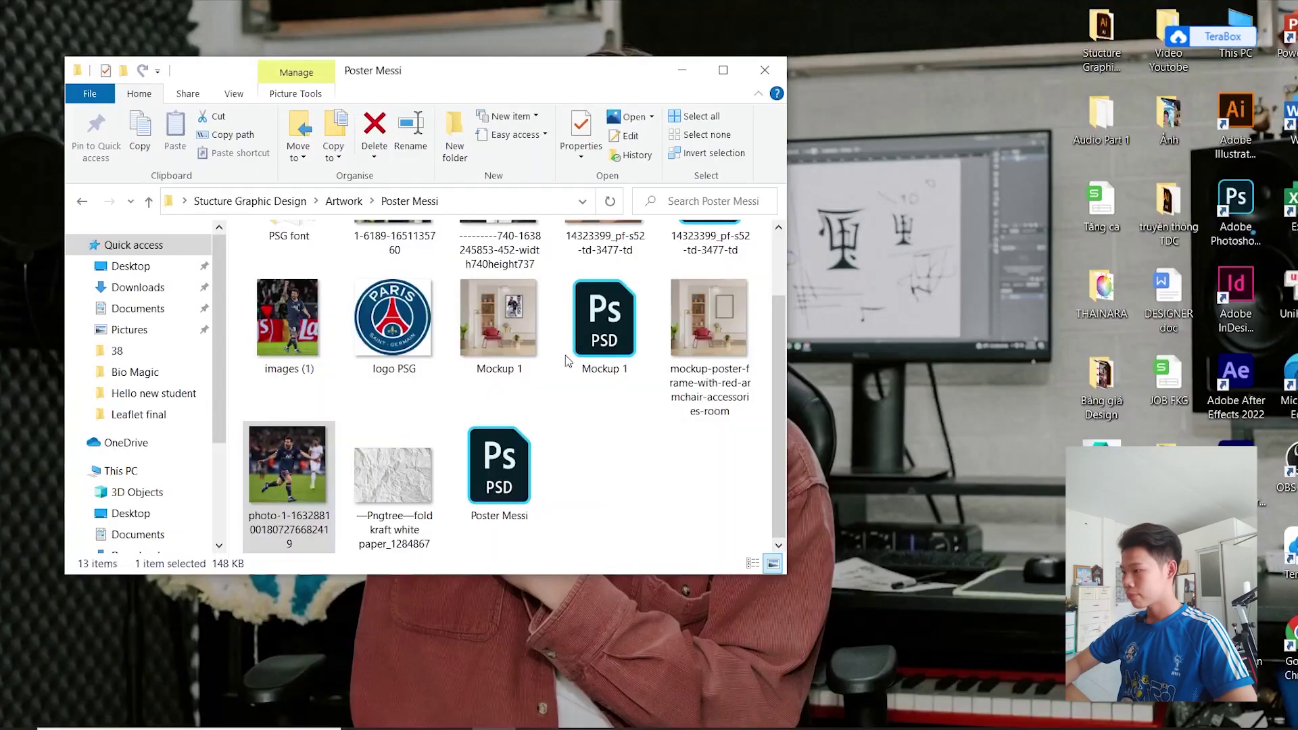
Preview the 1-6189 Messi photo, close it, and clear the selection.
{"action": "scroll", "coordinate": [434, 293], "scroll_direction": "up", "scroll_amount": 1}
{"action": "left_click", "coordinate": [435, 292]}
{"action": "double_click", "coordinate": [365, 245]}
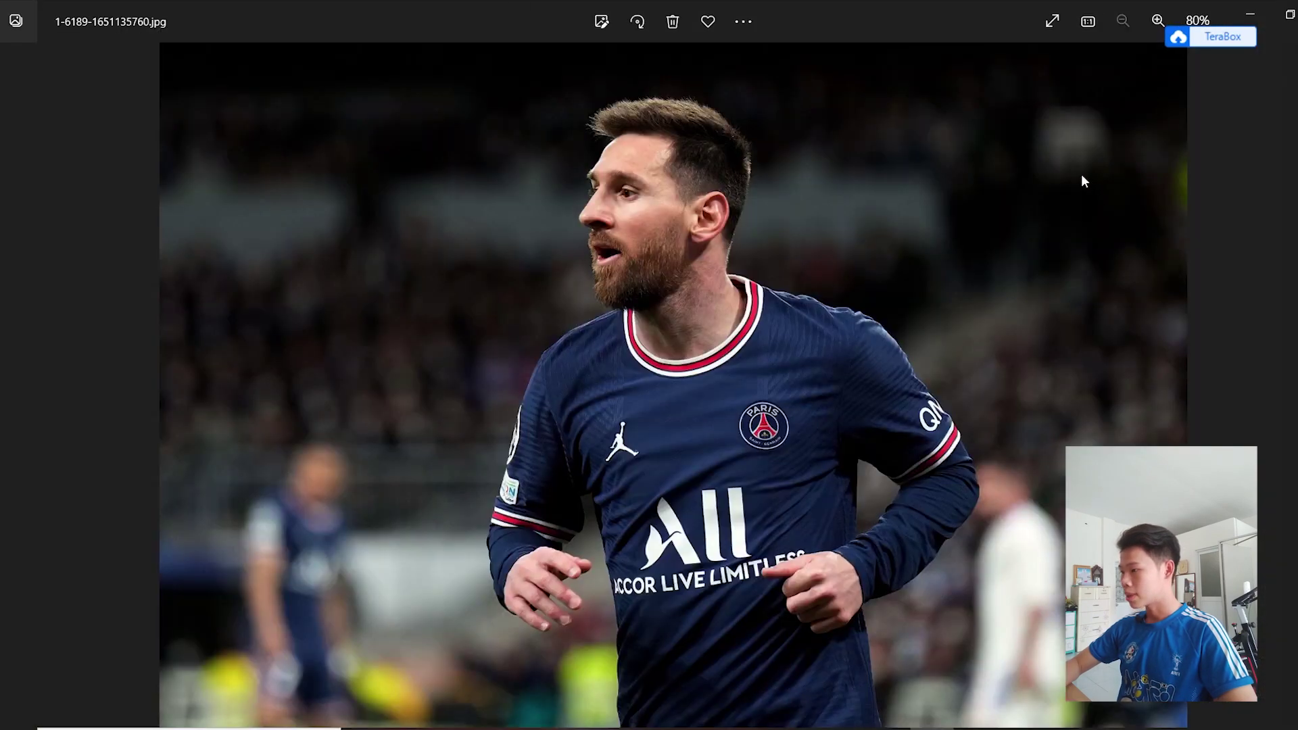
{"action": "key", "text": "alt+F4"}
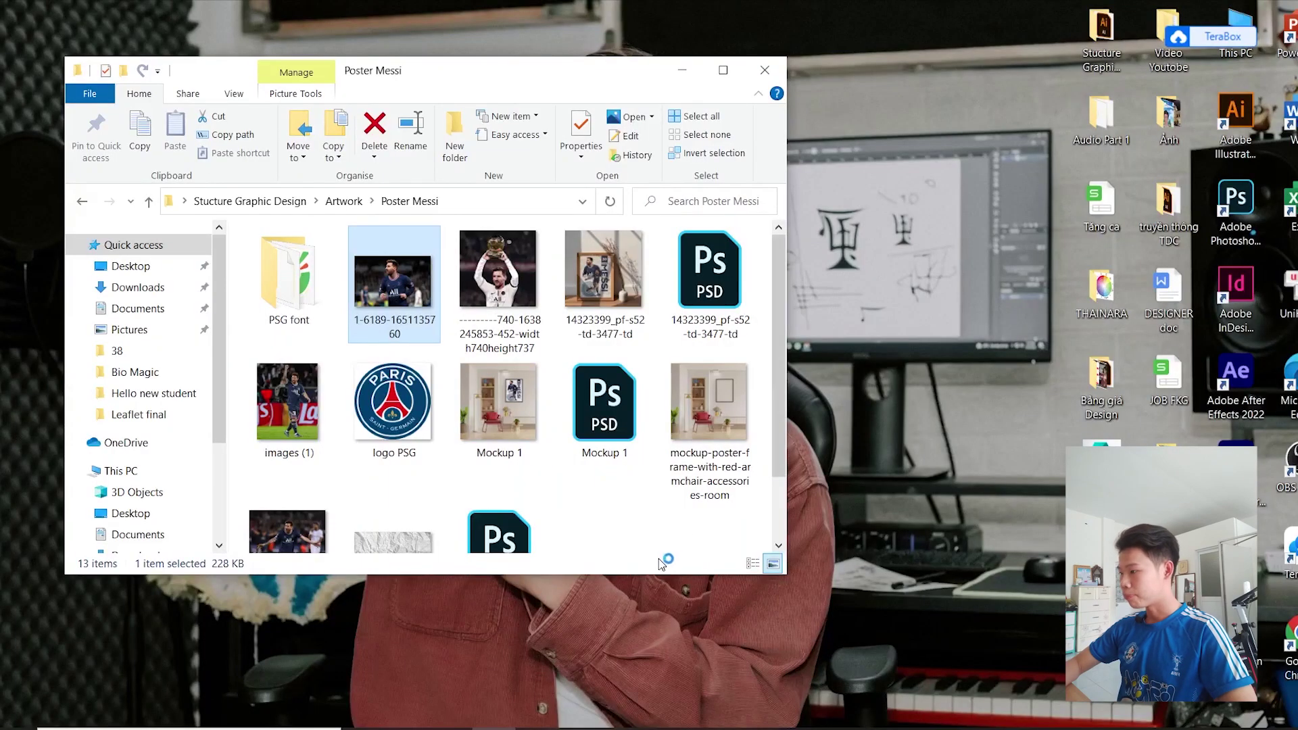
{"action": "left_click", "coordinate": [647, 552]}
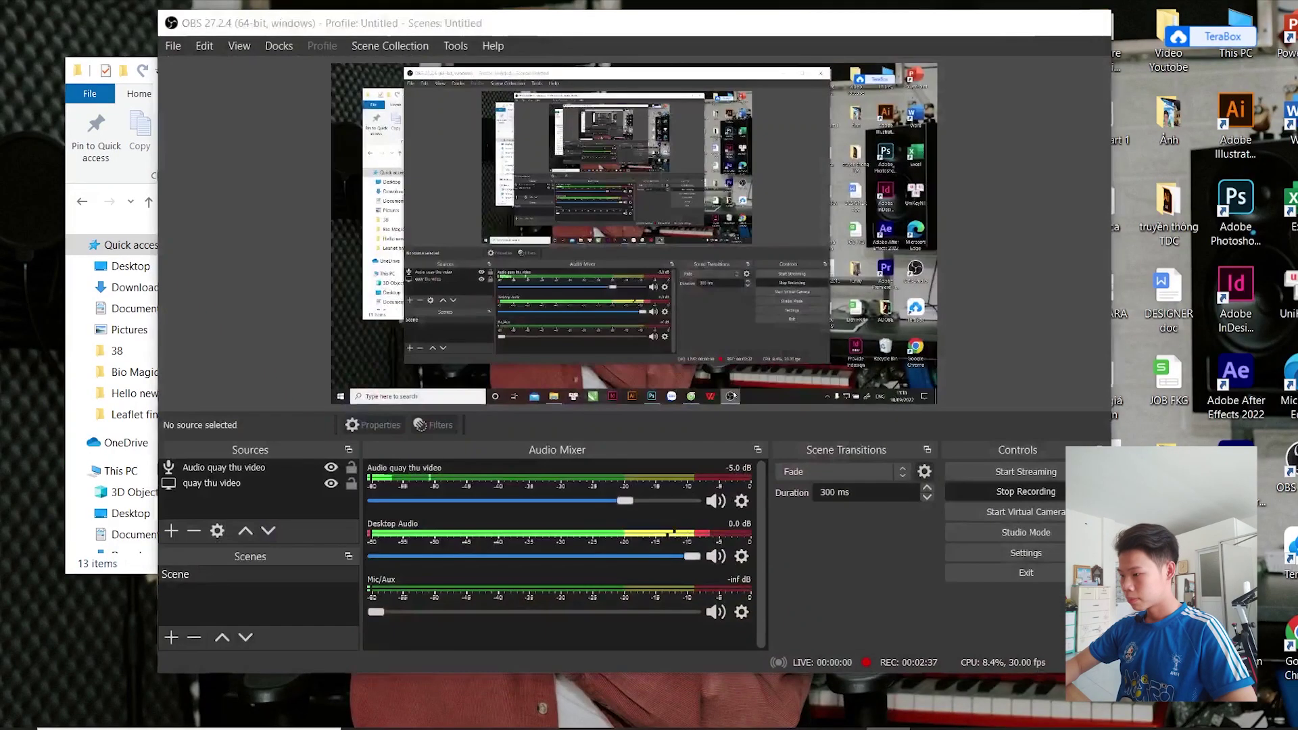
{"action": "scroll", "coordinate": [609, 418], "scroll_direction": "down", "scroll_amount": 2}
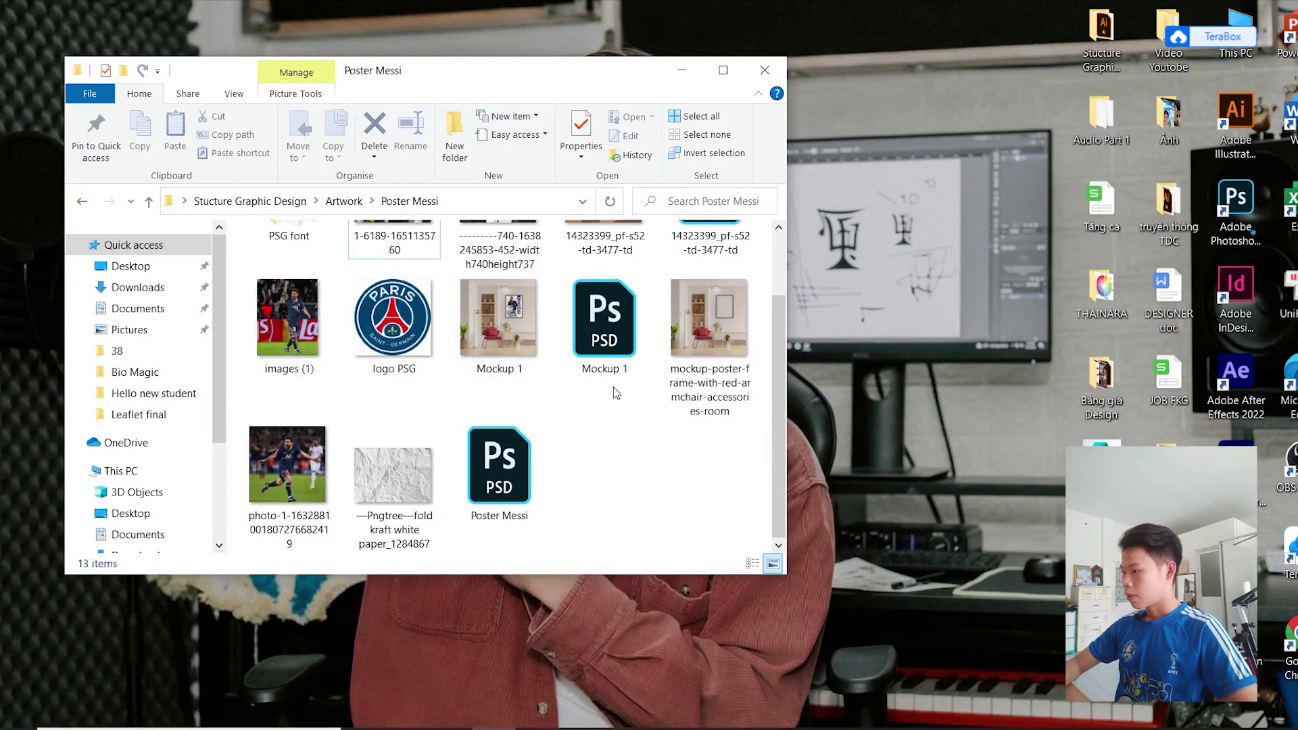
Create a new A4 print document (210×297 mm, 300 ppi, RGB) and fit it on screen.
{"action": "left_click", "coordinate": [710, 669]}
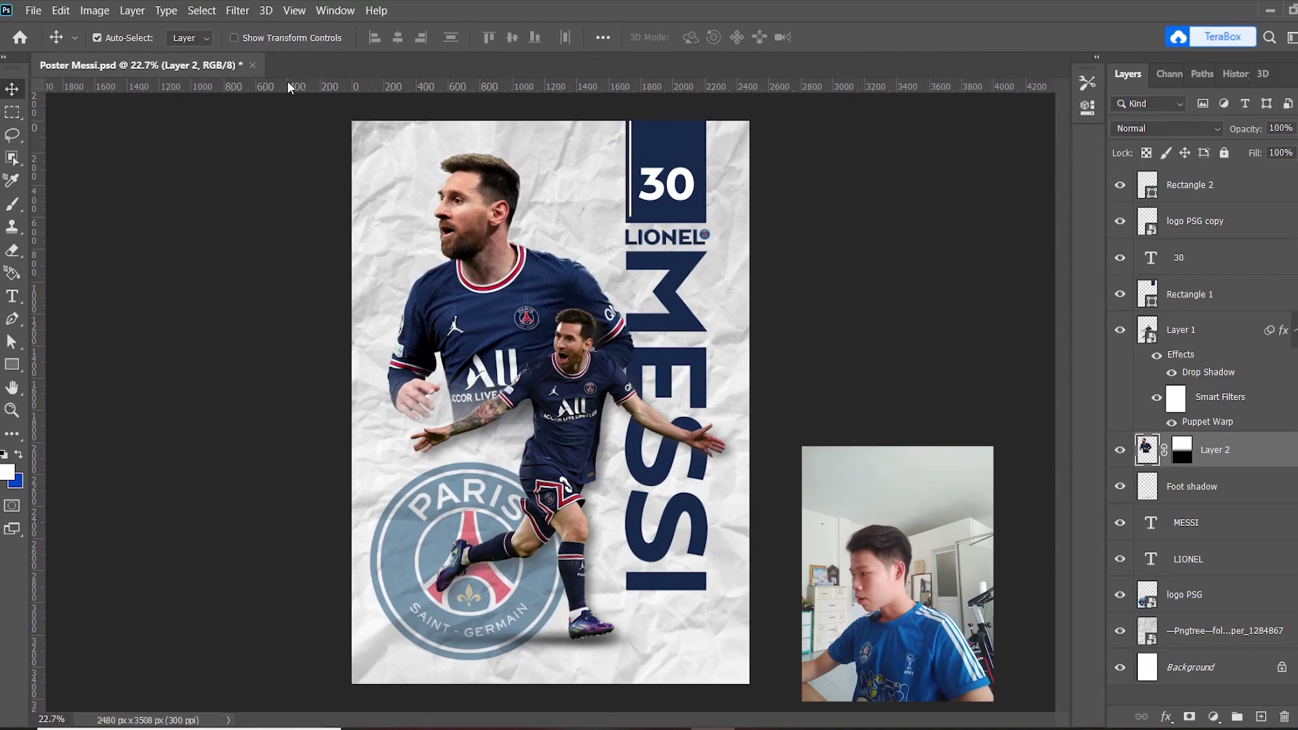
{"action": "left_click", "coordinate": [34, 11]}
{"action": "left_click", "coordinate": [94, 37]}
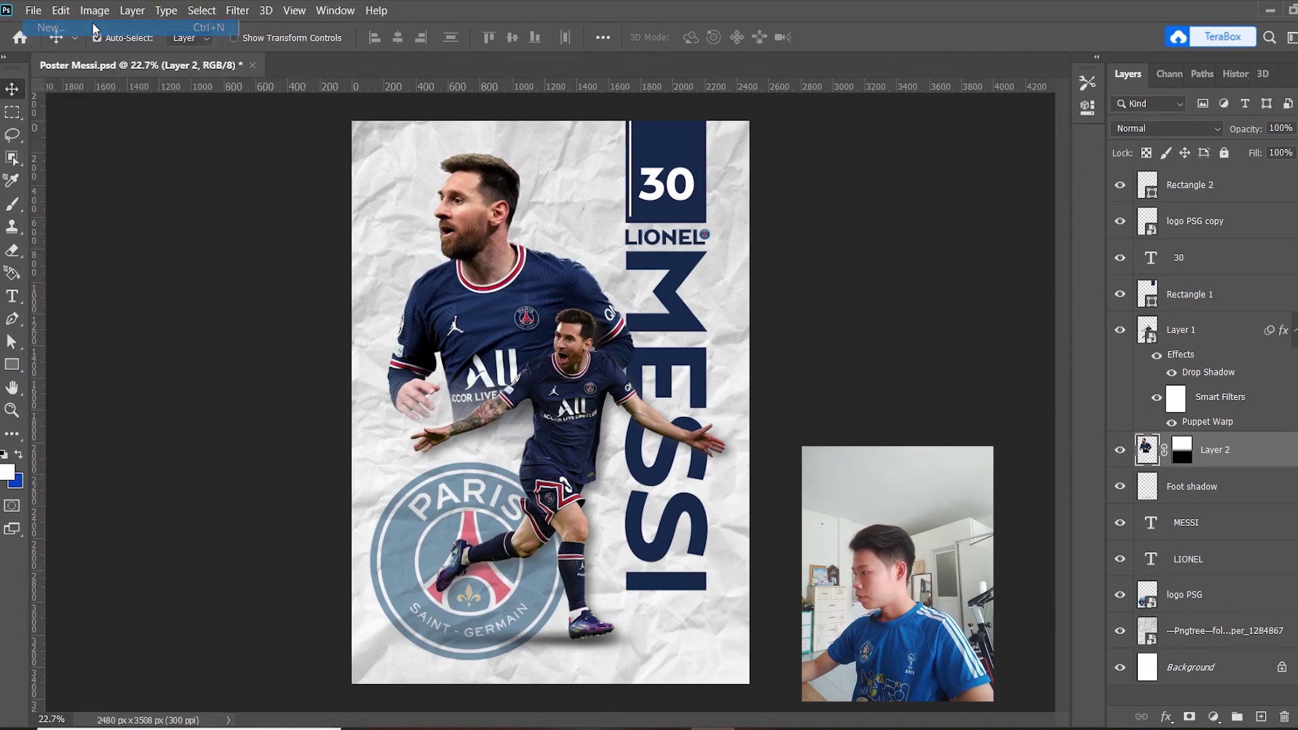
{"action": "left_click_drag", "start_coordinate": [811, 87], "coordinate": [865, 95]}
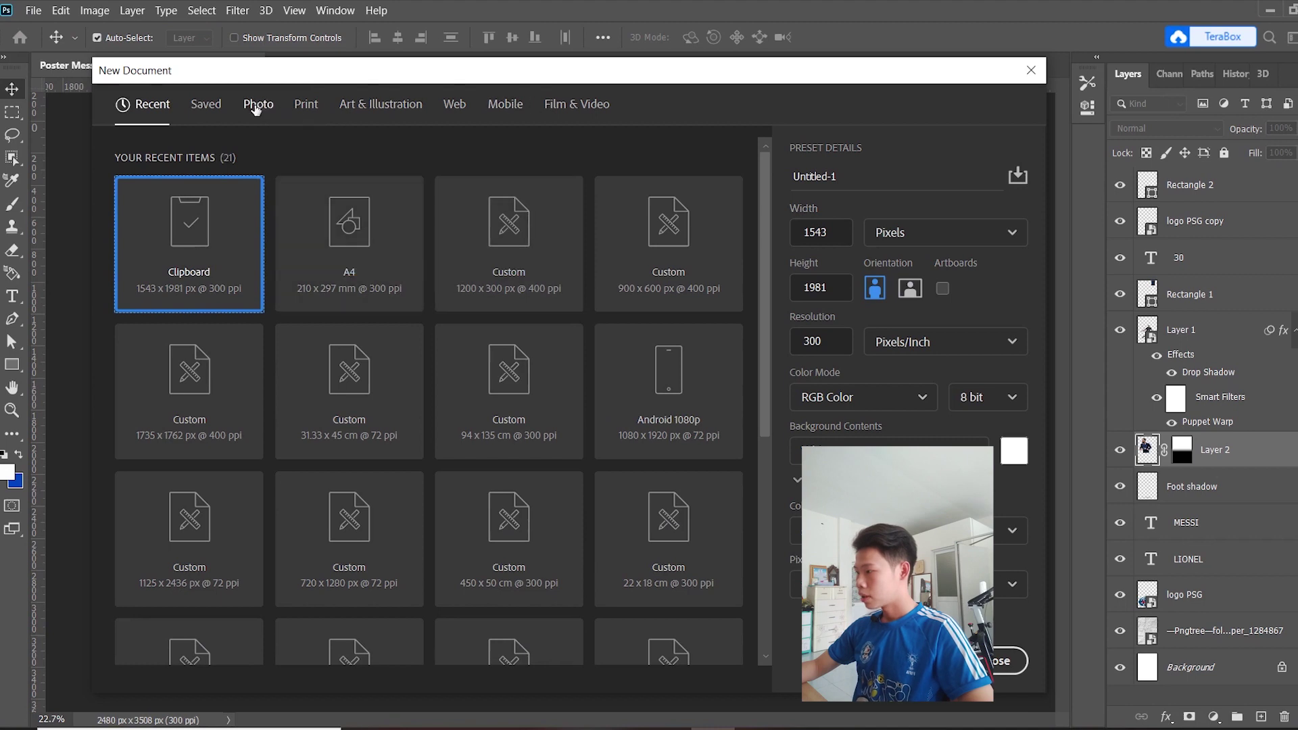
{"action": "left_click", "coordinate": [306, 105]}
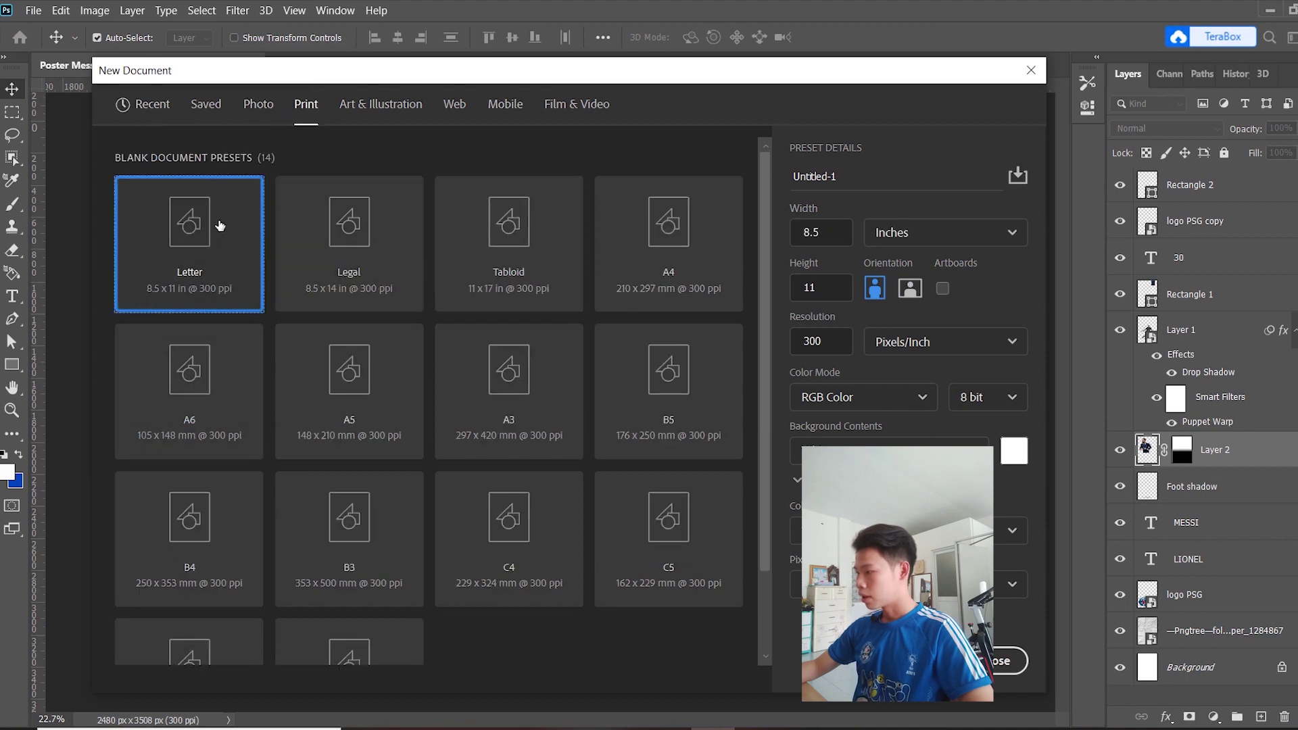
{"action": "left_click", "coordinate": [705, 230]}
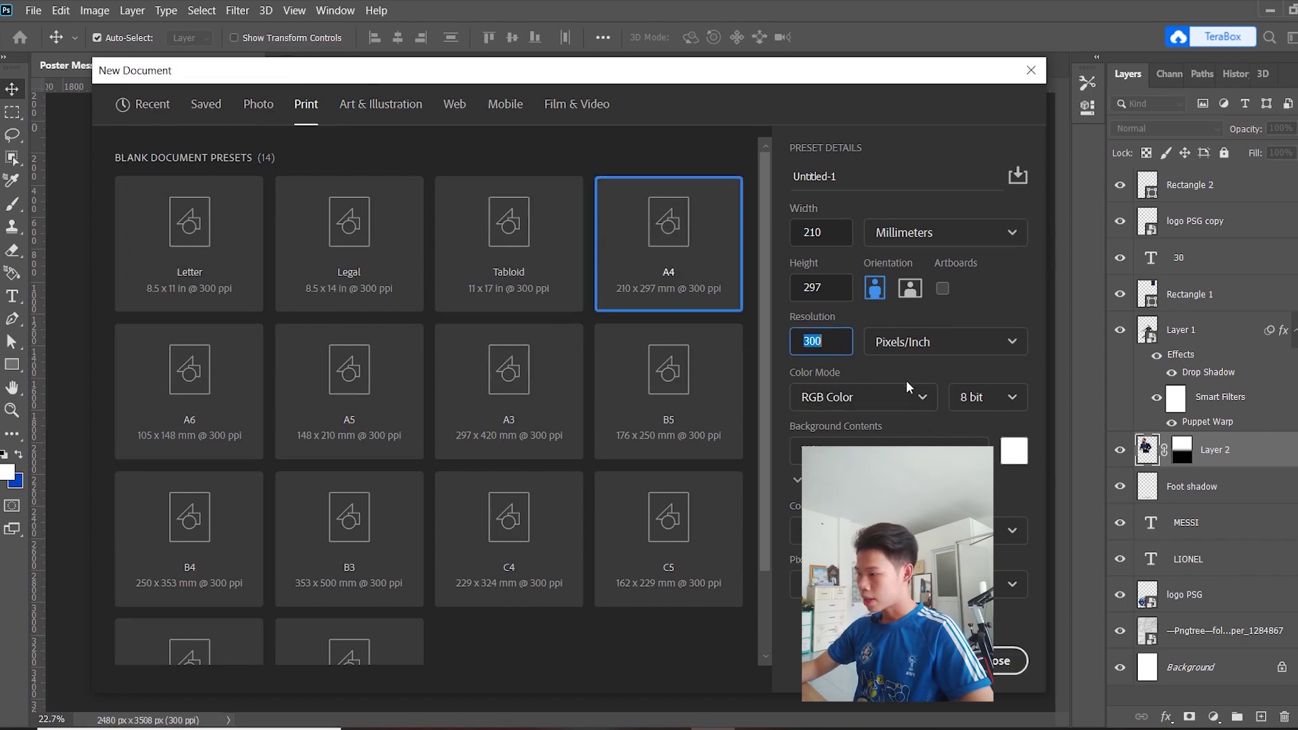
{"action": "left_click", "coordinate": [892, 399]}
{"action": "key", "text": "Escape"}
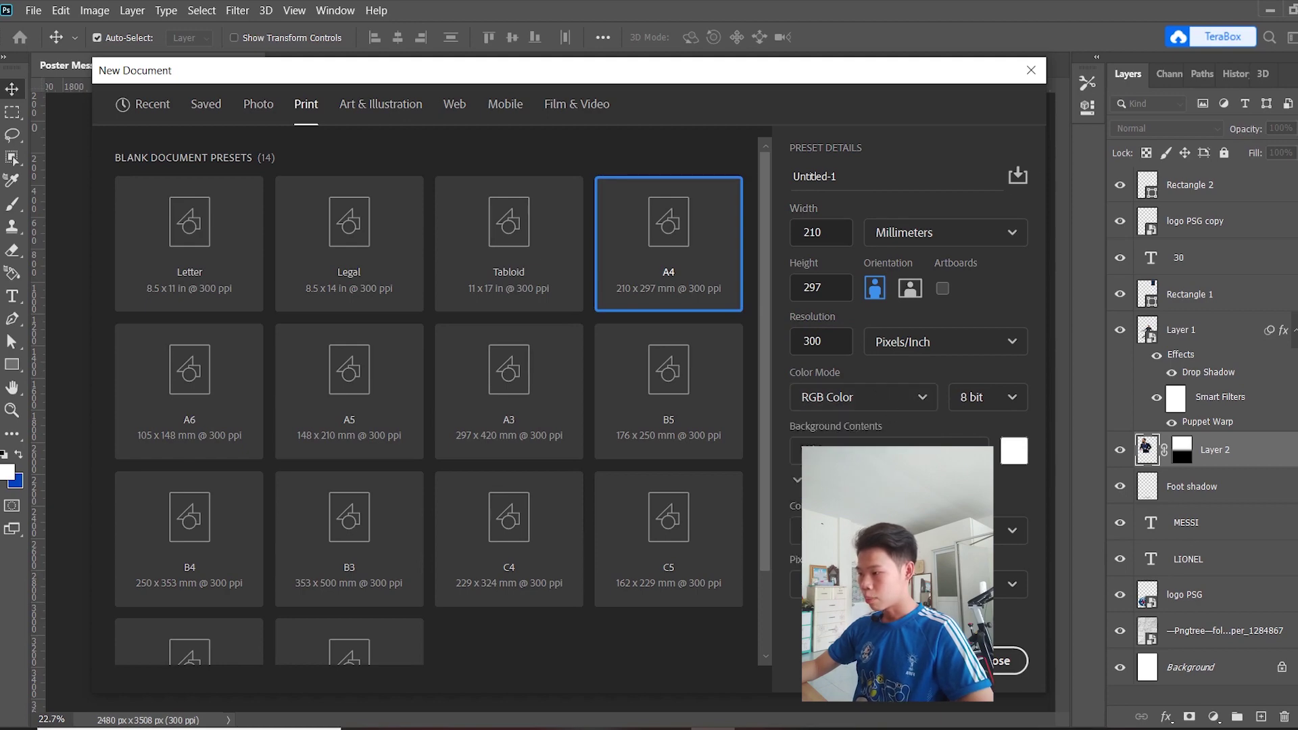
{"action": "left_click", "coordinate": [906, 661]}
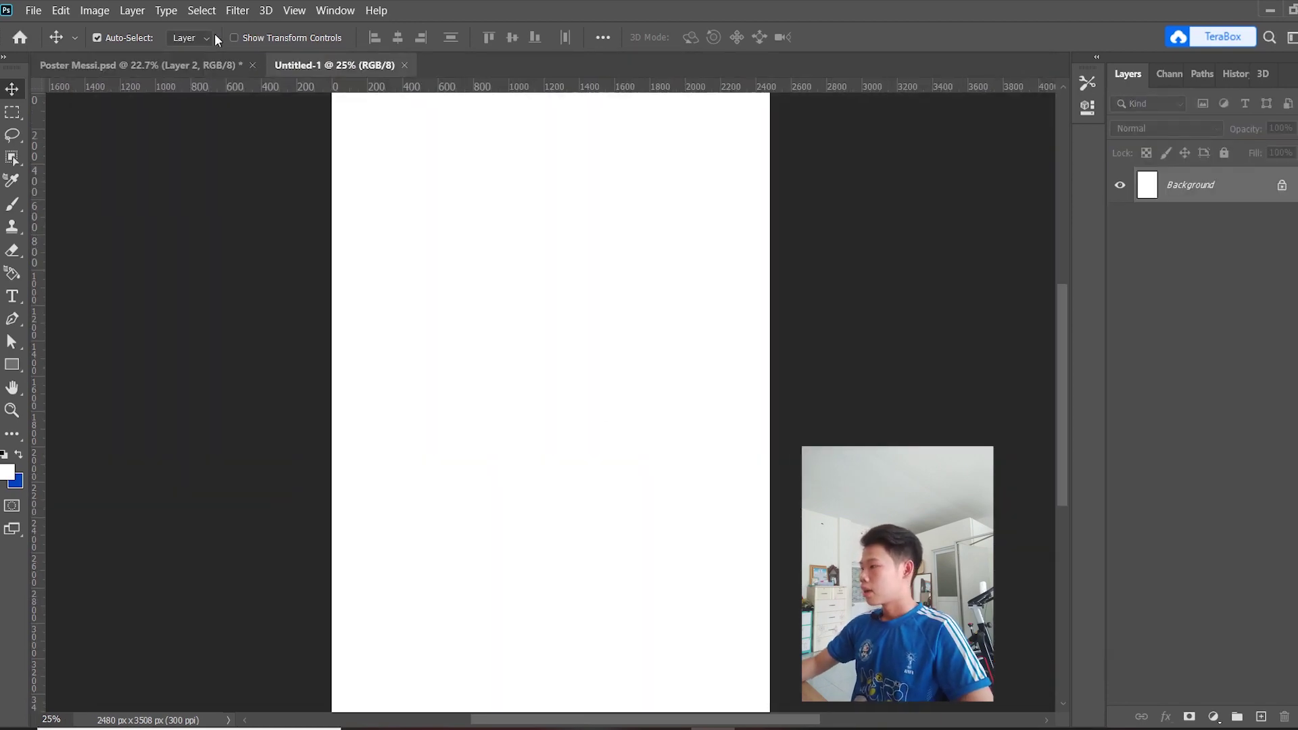
{"action": "key", "text": "ctrl+0"}
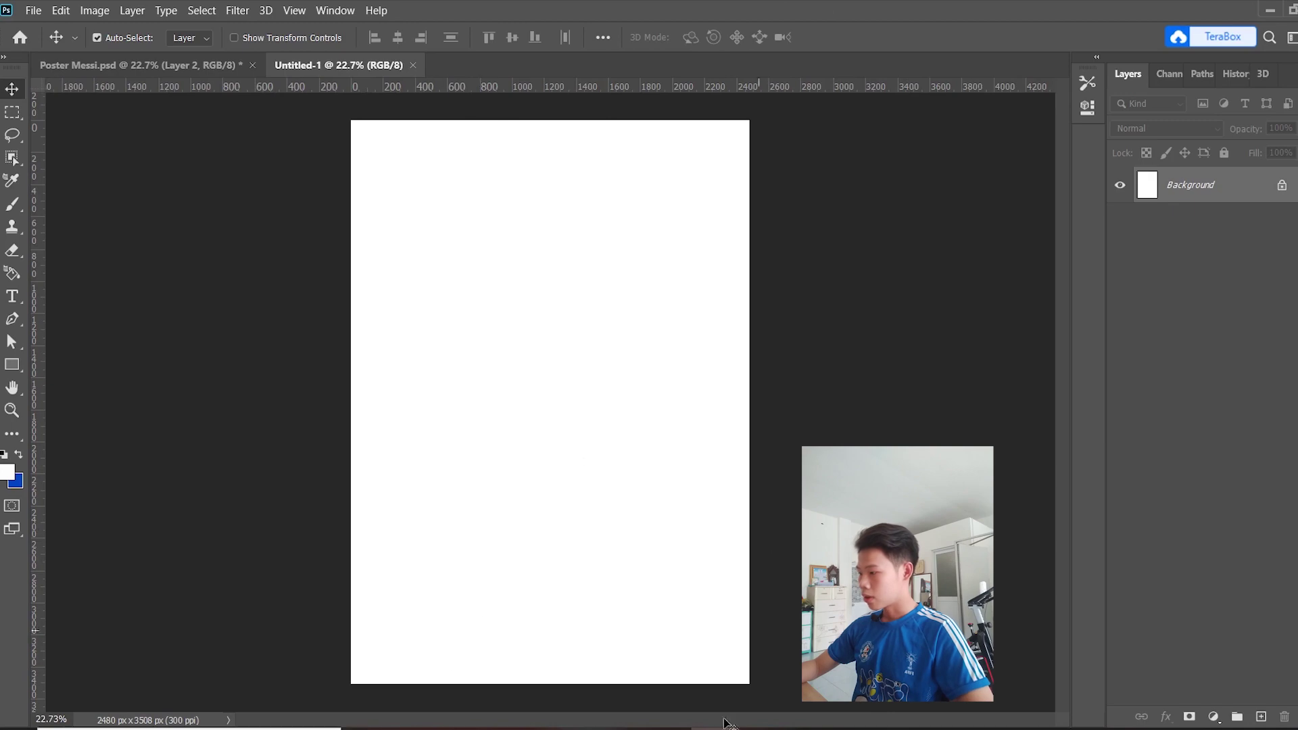
Drag photo-1 and 1-6189 from the folder into Photoshop to open them.
{"action": "left_click", "coordinate": [493, 670]}
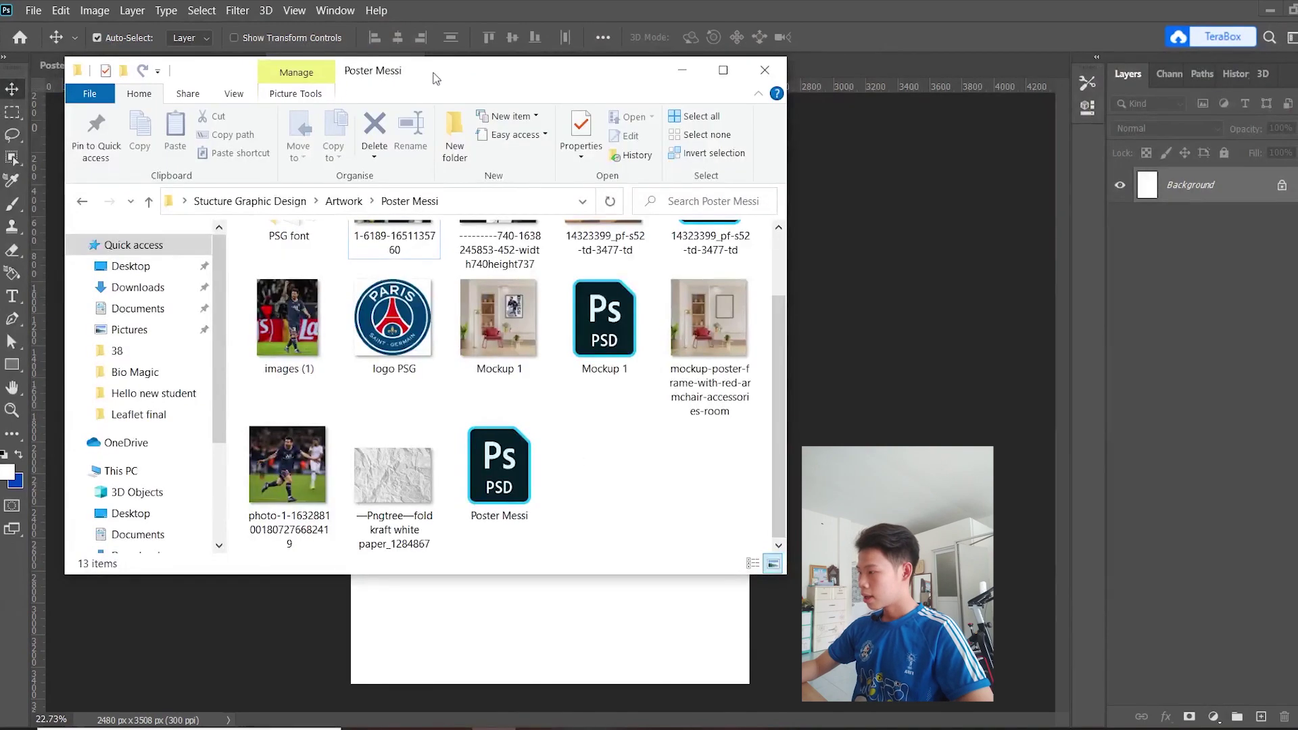
{"action": "left_click_drag", "start_coordinate": [436, 79], "coordinate": [387, 100]}
{"action": "mouse_move", "coordinate": [262, 493]}
{"action": "left_mouse_down"}
{"action": "mouse_move", "coordinate": [688, 103]}
{"action": "mouse_move", "coordinate": [231, 480]}
{"action": "left_mouse_up"}
{"action": "scroll", "coordinate": [271, 440], "scroll_direction": "up", "scroll_amount": 1}
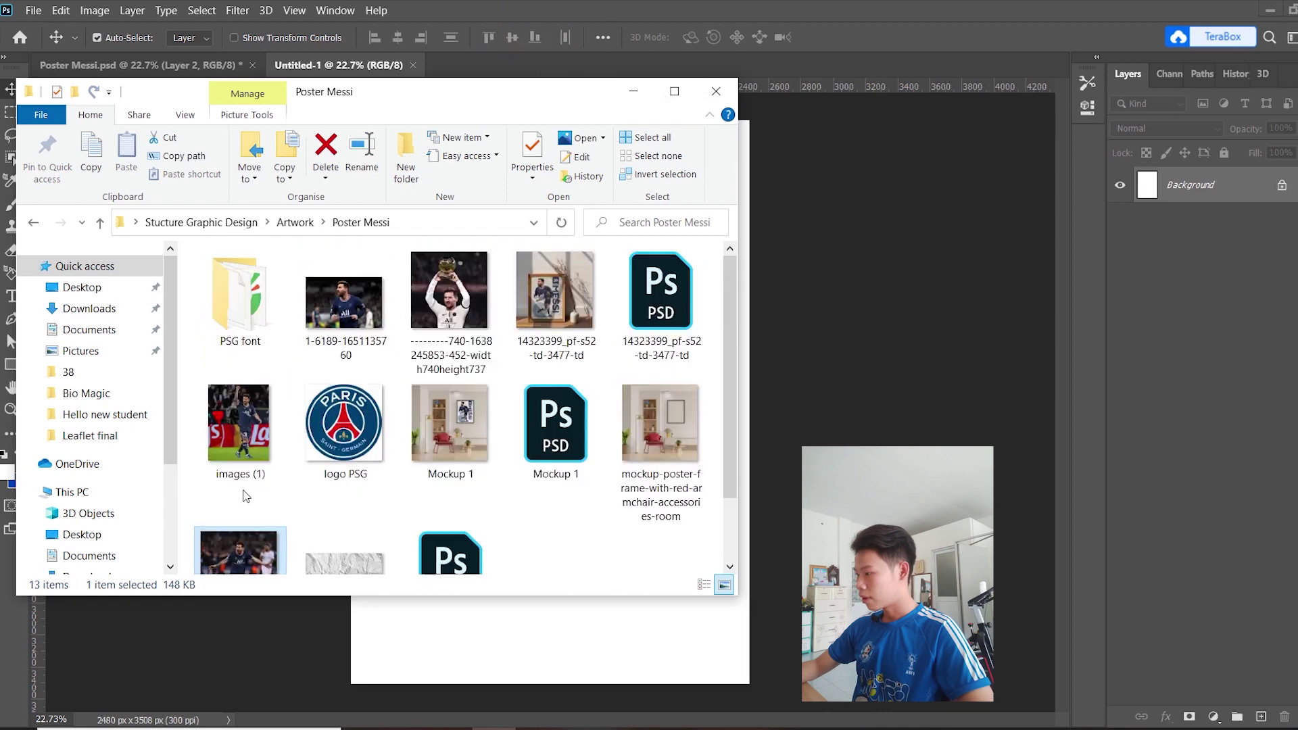
{"action": "left_click", "coordinate": [351, 336], "text": "ctrl"}
{"action": "left_click_drag", "start_coordinate": [350, 336], "coordinate": [465, 125]}
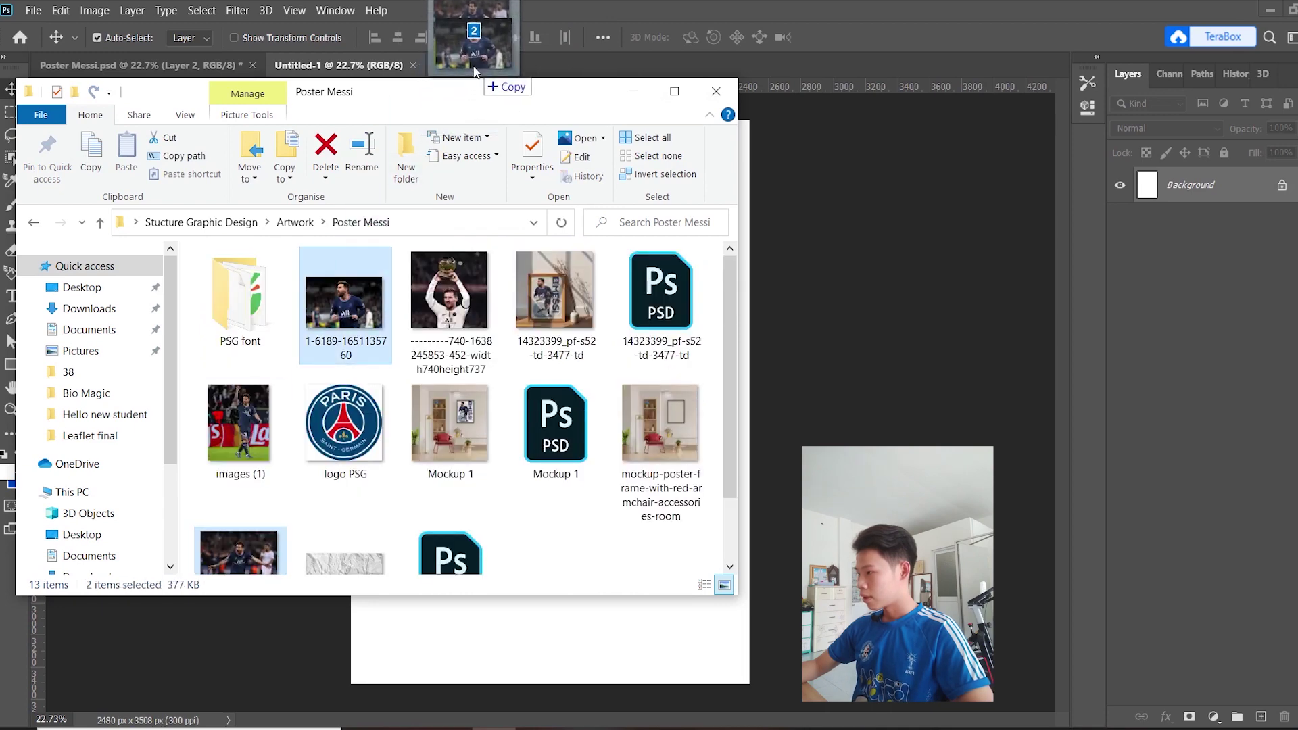
{"action": "left_click_drag", "start_coordinate": [471, 81], "coordinate": [472, 65]}
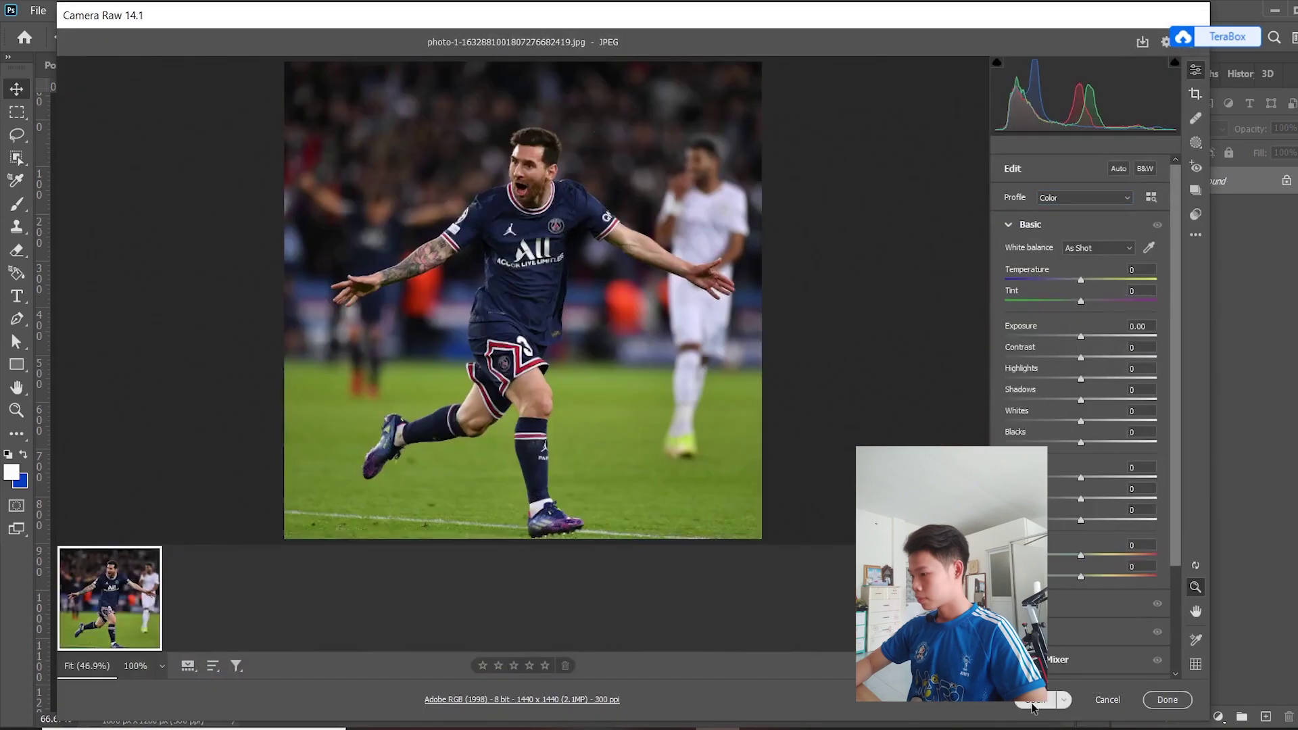
{"action": "left_click", "coordinate": [1032, 703]}
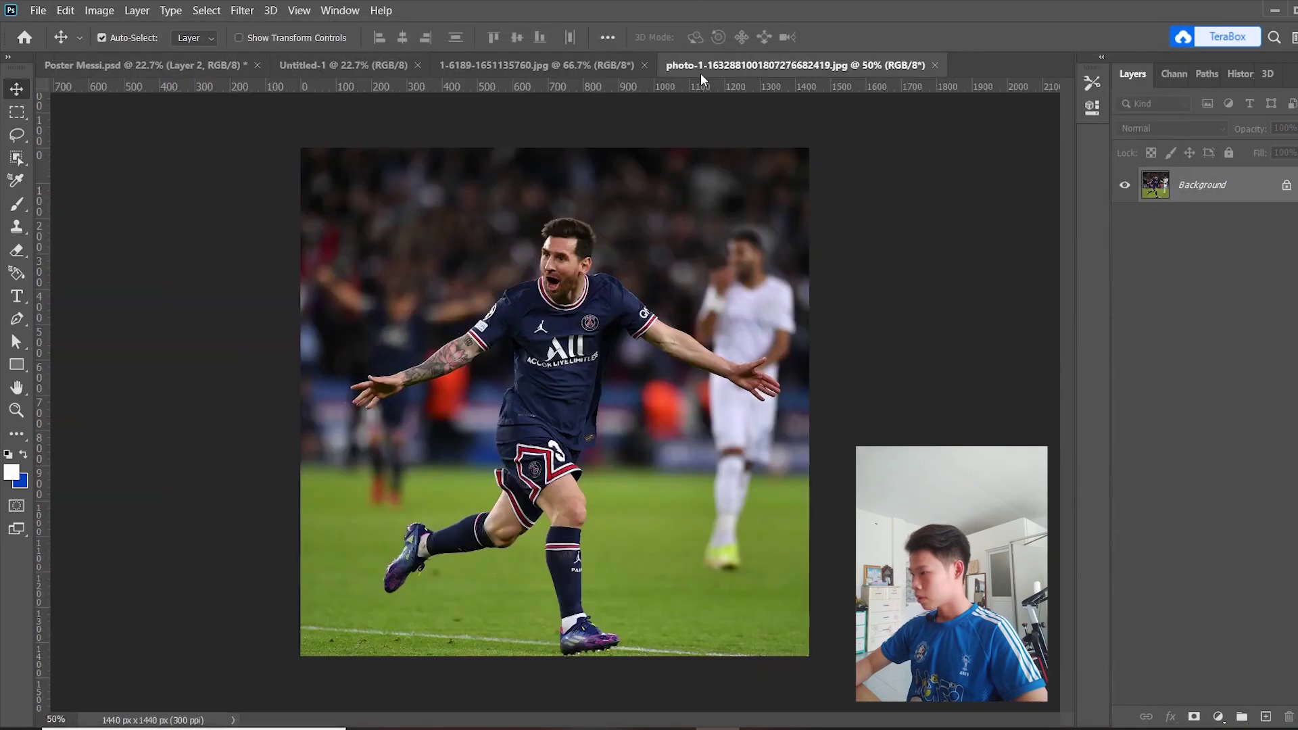
Reorder the two photo tabs and check each one.
{"action": "left_click_drag", "start_coordinate": [534, 65], "coordinate": [824, 68]}
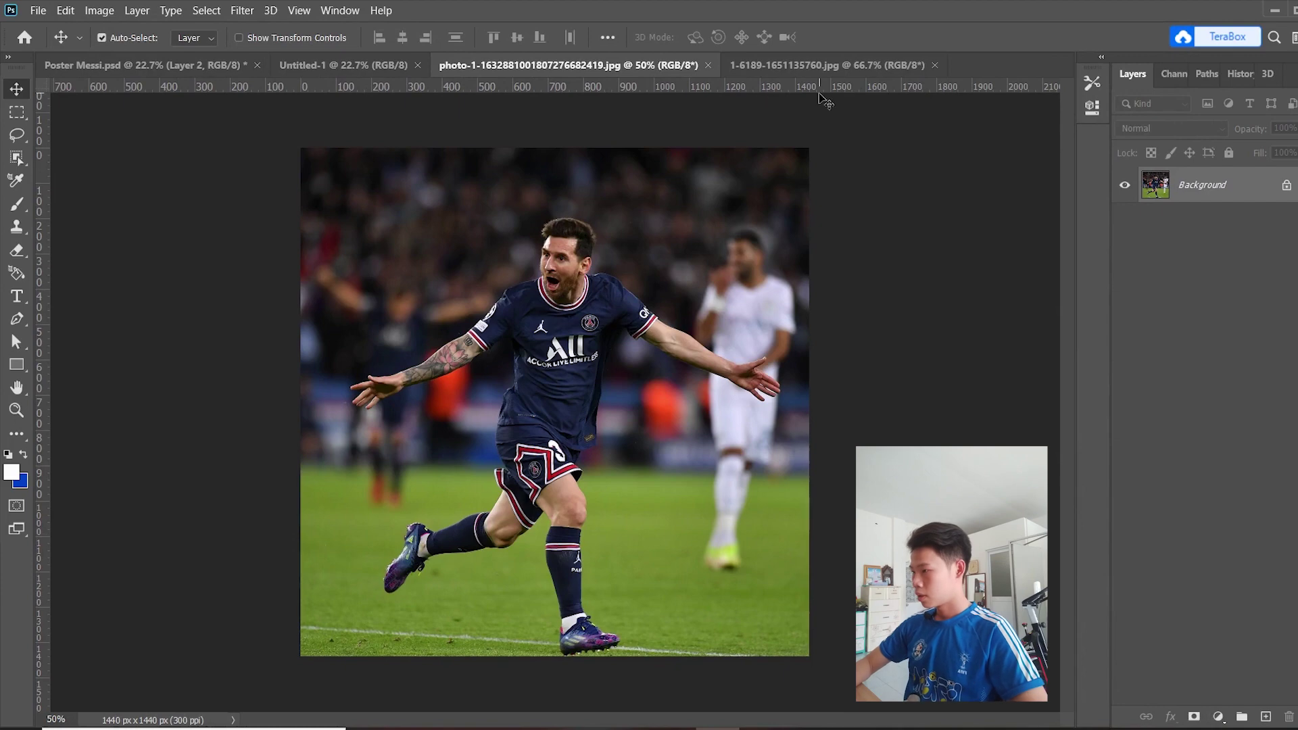
{"action": "left_click", "coordinate": [824, 65]}
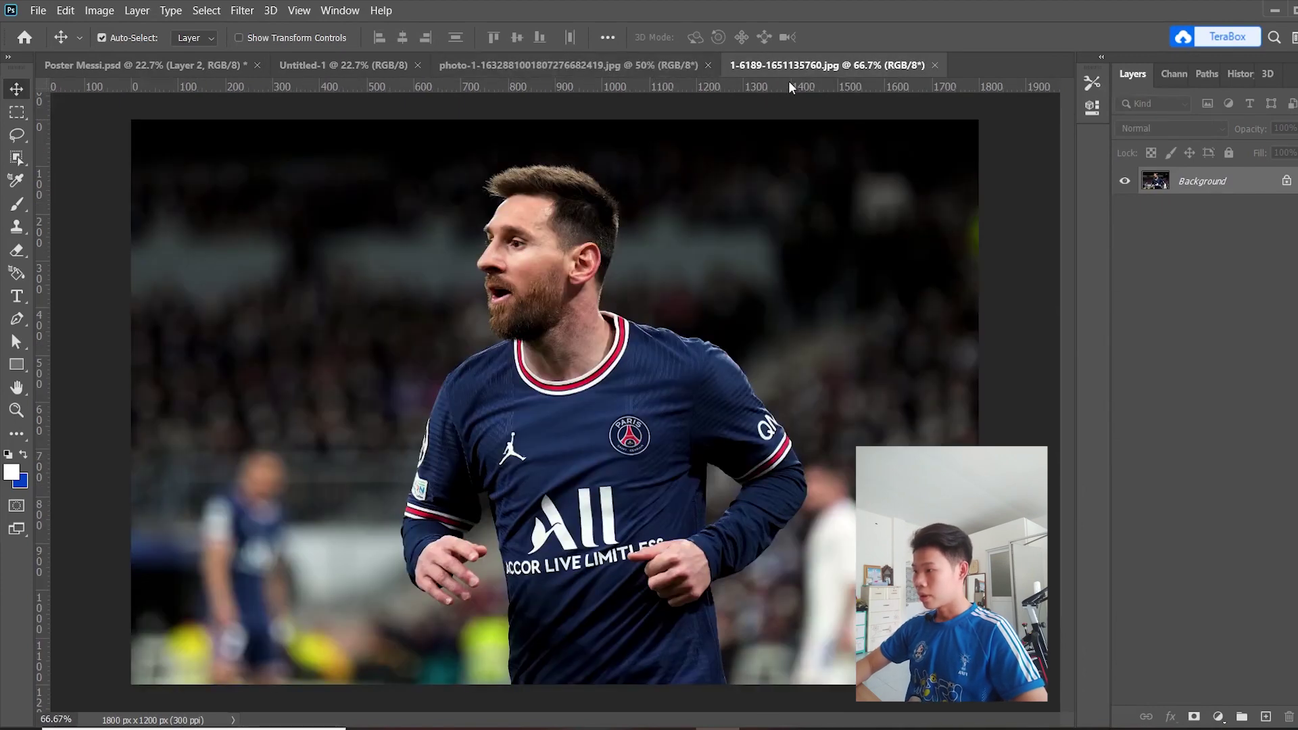
{"action": "left_click", "coordinate": [691, 67]}
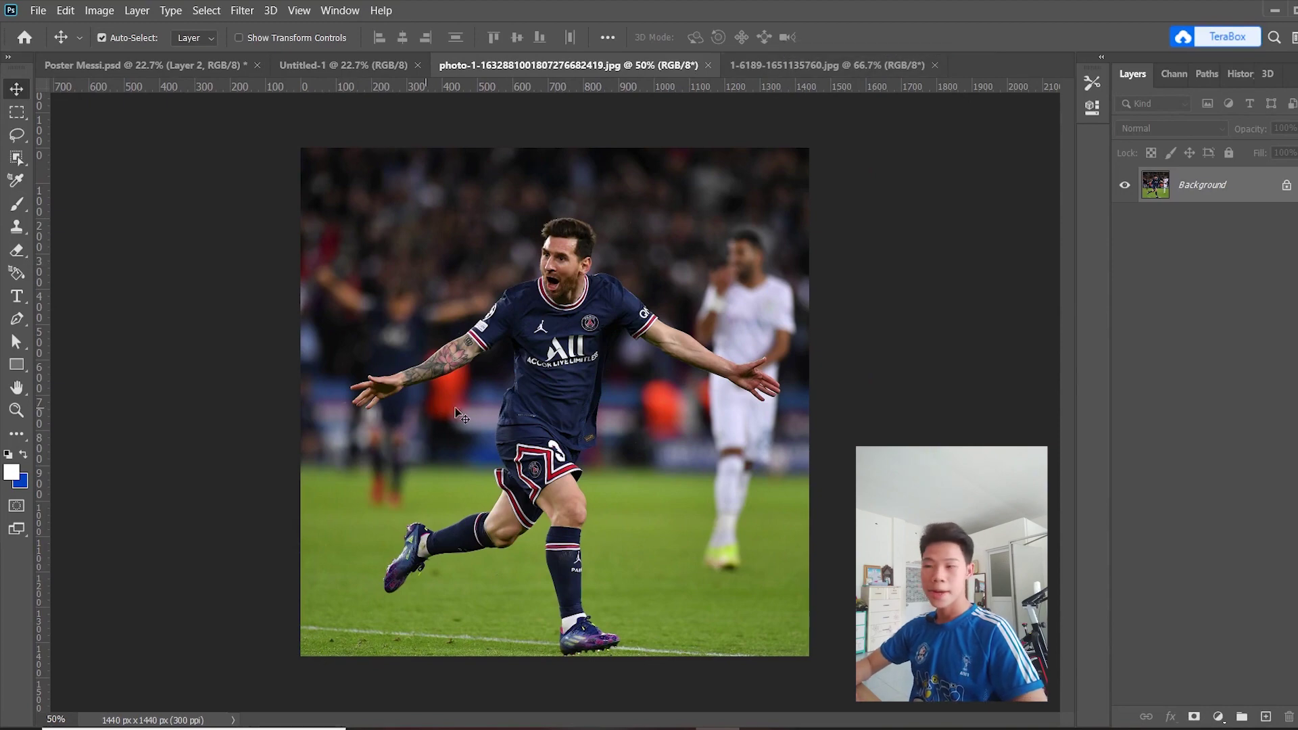
{"action": "scroll", "coordinate": [574, 481], "scroll_direction": "up", "scroll_amount": 3}
{"action": "scroll", "coordinate": [578, 482], "scroll_direction": "down", "scroll_amount": 2}
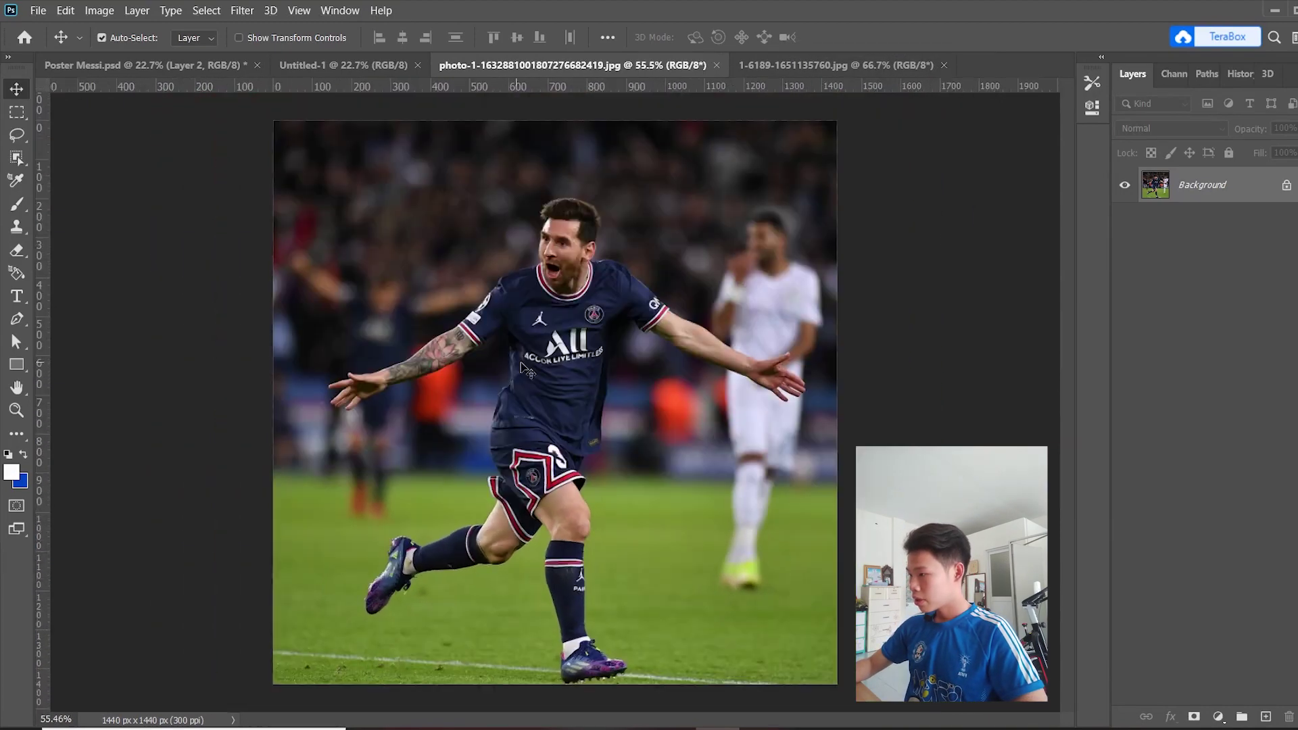
Box-select Messi with Object Selection, copy him to Layer 1, and hide the background.
{"action": "left_click", "coordinate": [19, 157]}
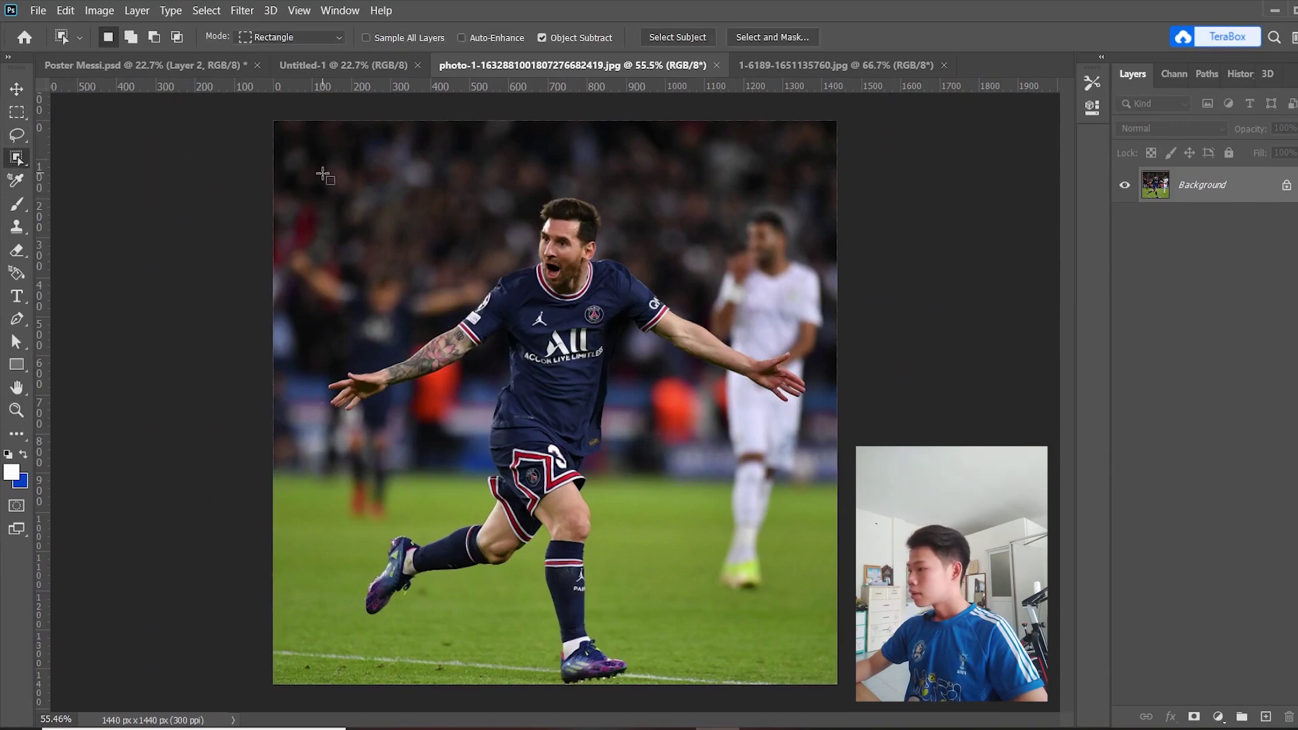
{"action": "left_click_drag", "start_coordinate": [308, 157], "coordinate": [821, 687]}
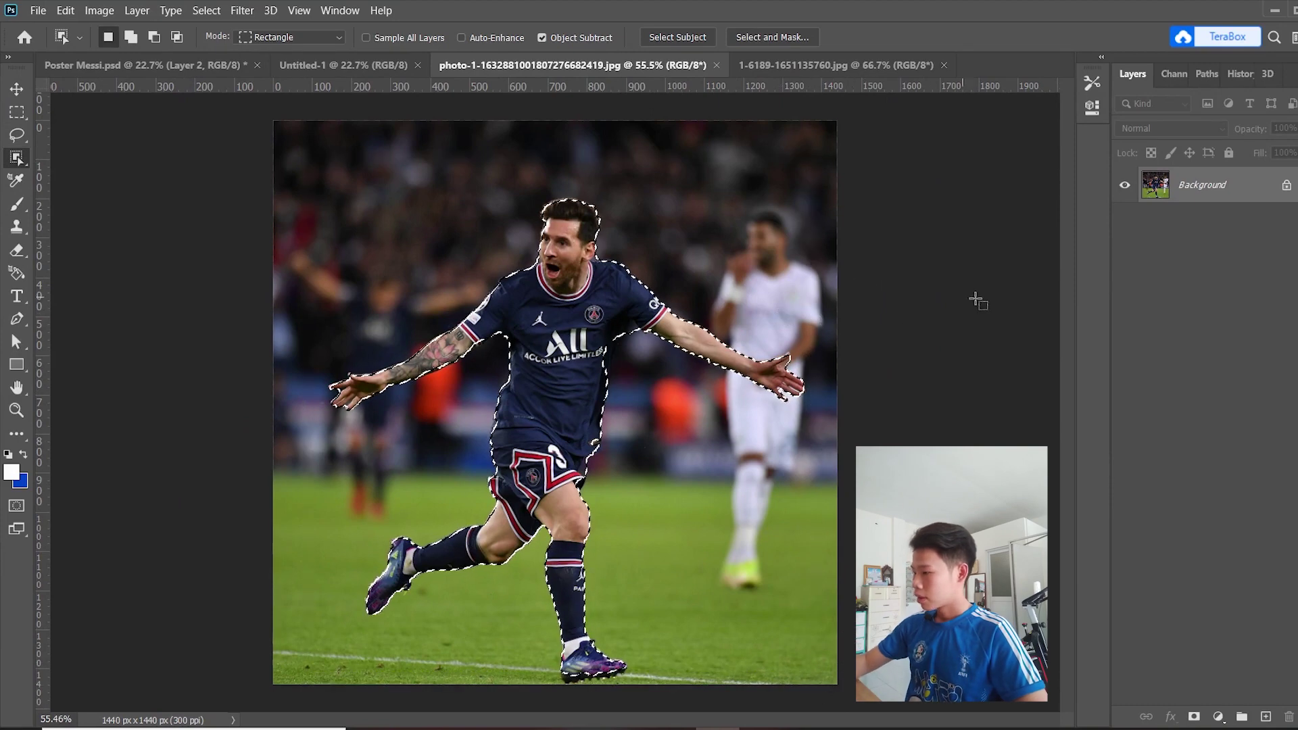
{"action": "key", "text": "ctrl+j"}
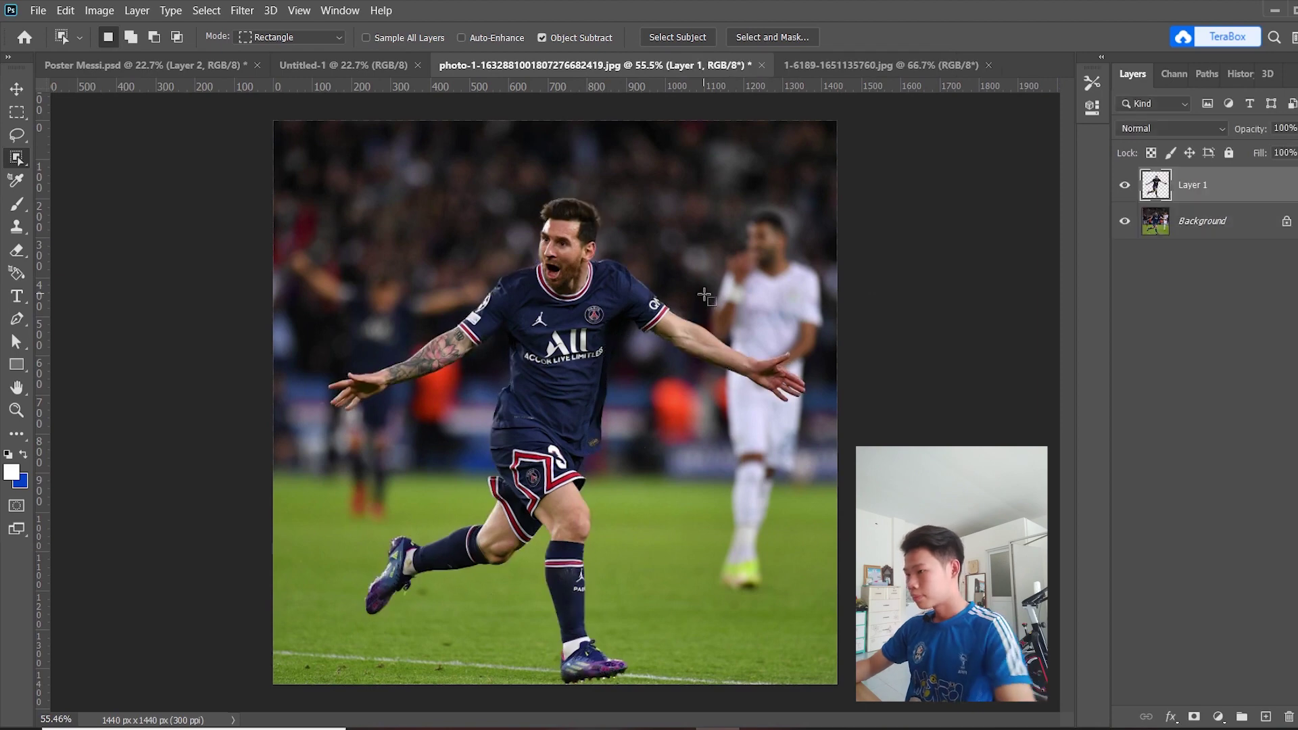
{"action": "left_click", "coordinate": [1119, 220]}
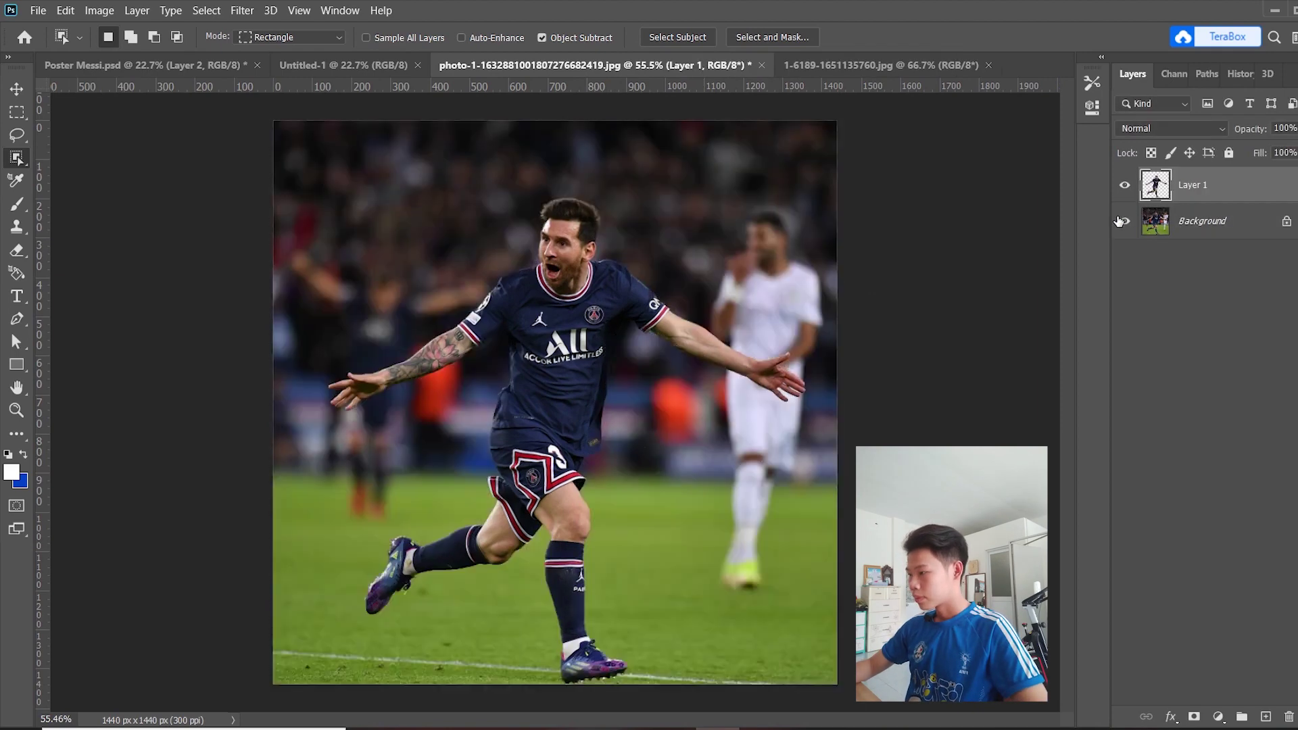
{"action": "left_click", "coordinate": [1119, 221]}
{"action": "left_click", "coordinate": [1119, 221]}
Pick the Move tool and switch over to the Poster Messi.psd document.
{"action": "left_click", "coordinate": [16, 88]}
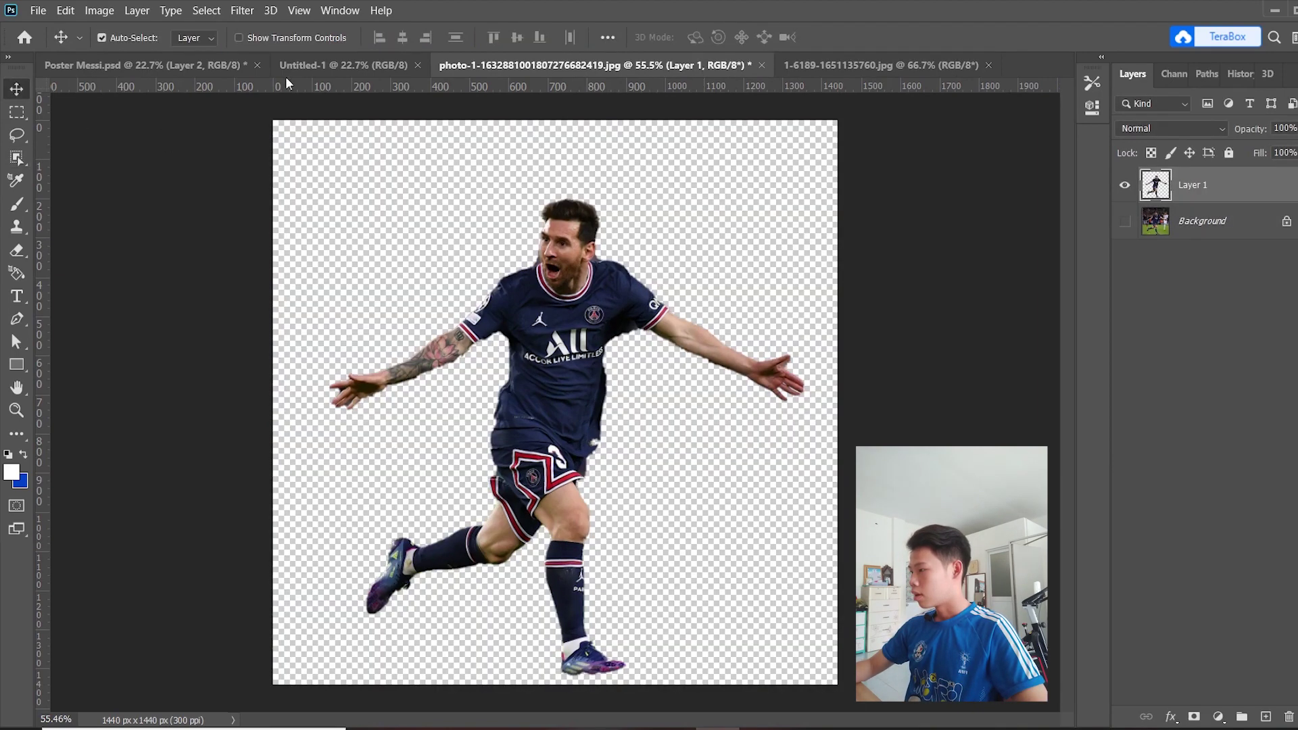
{"action": "left_click", "coordinate": [327, 63]}
{"action": "left_click", "coordinate": [226, 65]}
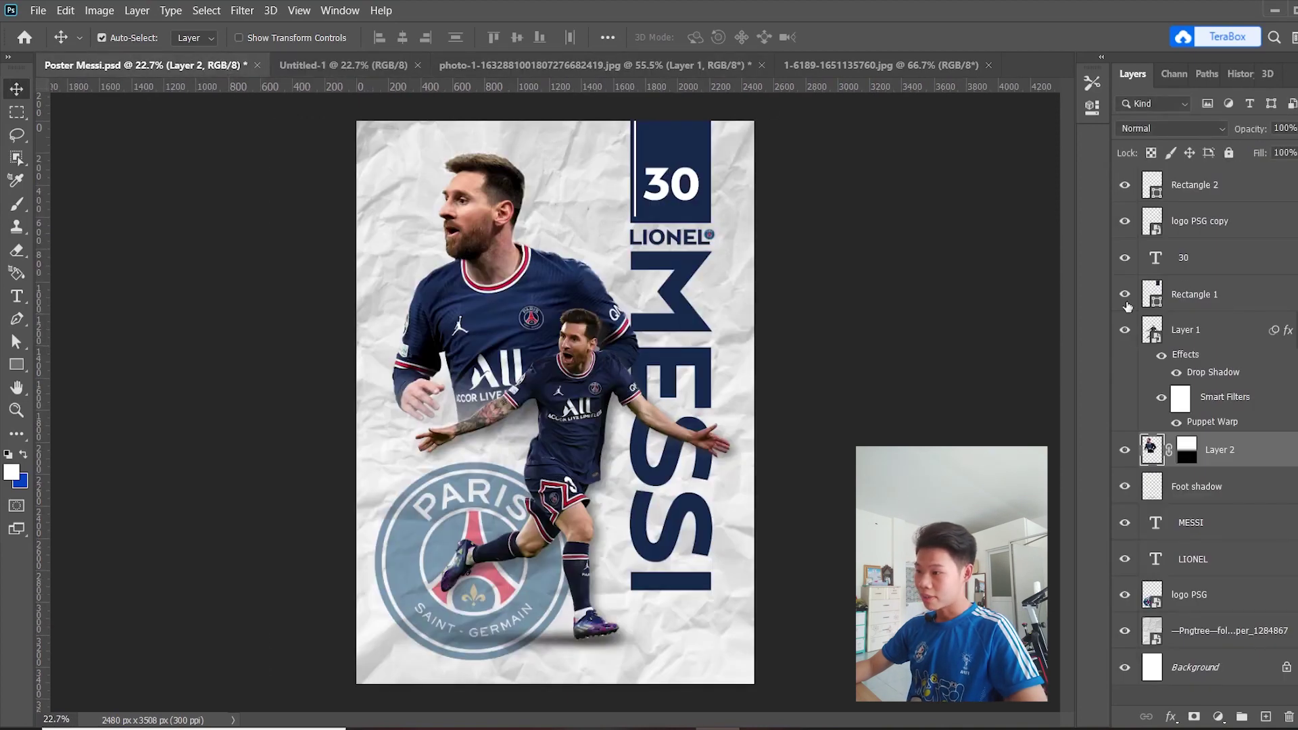
Copy the running Messi (Layer 1) from the poster and paste it into Untitled-1.
{"action": "left_click", "coordinate": [566, 408]}
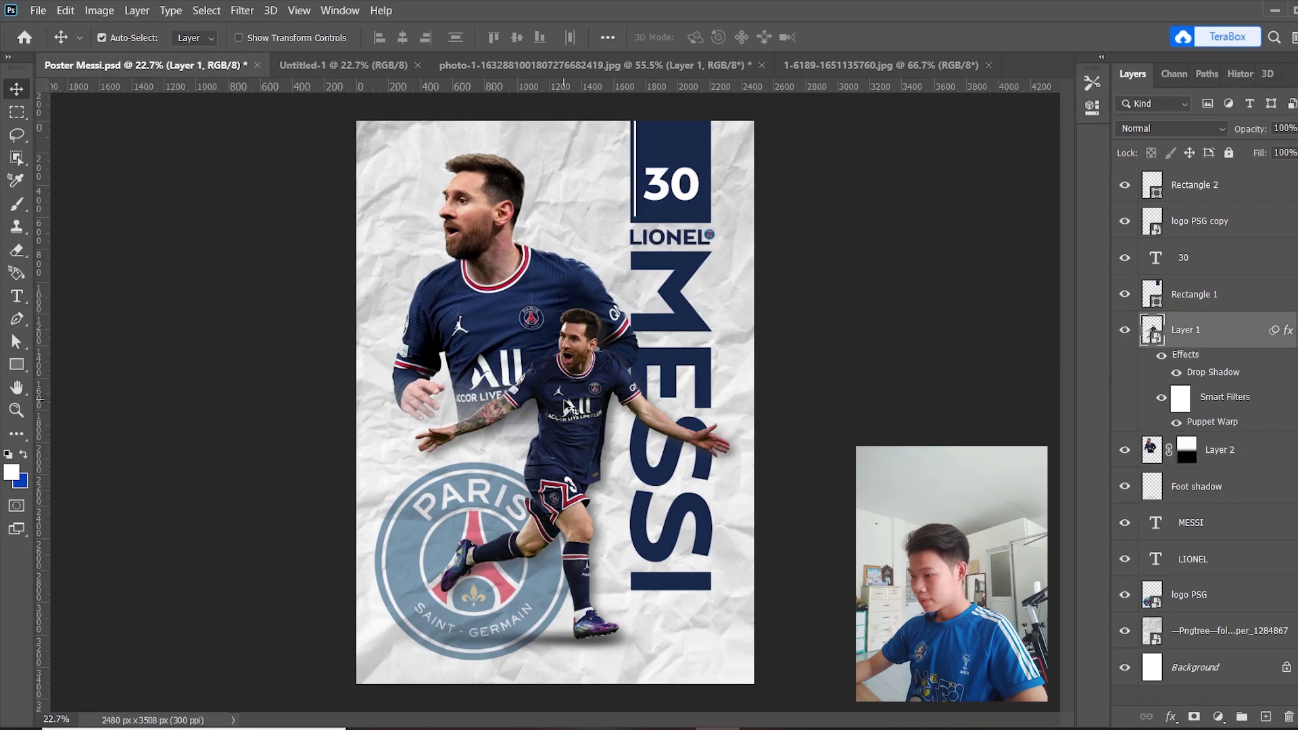
{"action": "key", "text": "ctrl"}
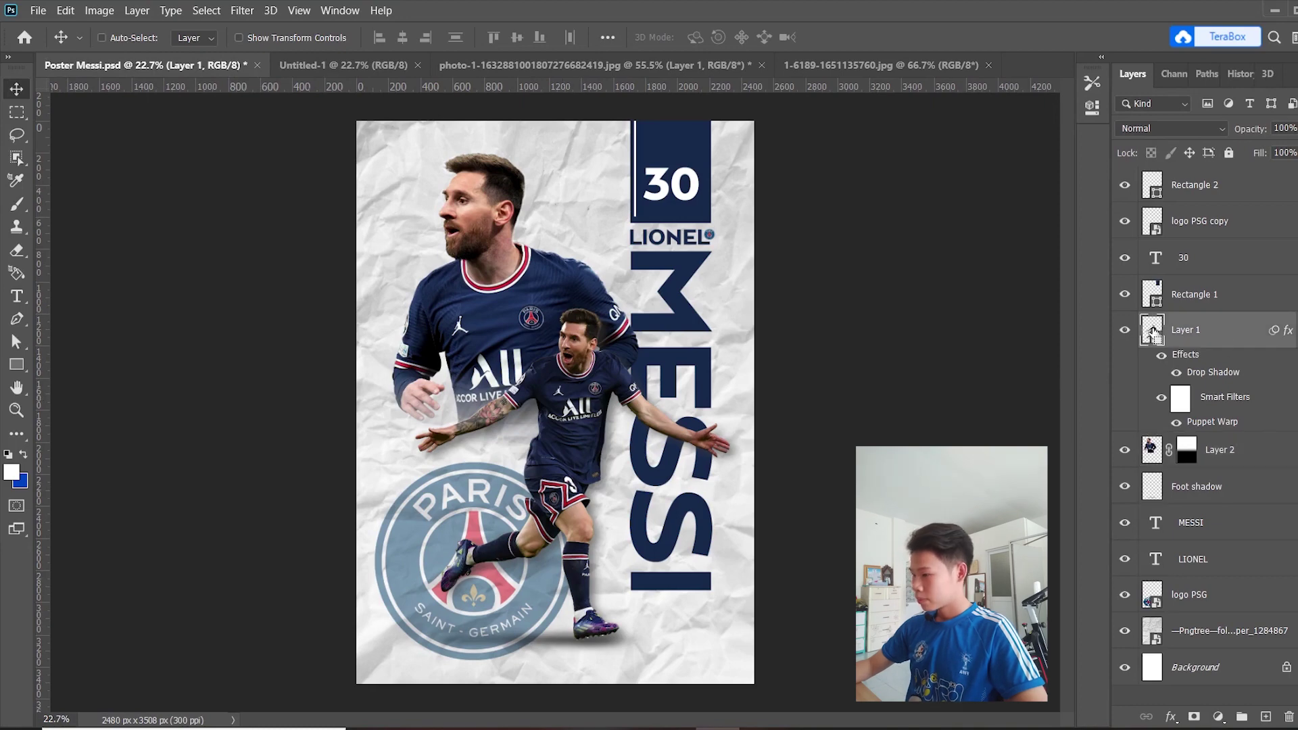
{"action": "left_click", "coordinate": [1153, 331], "text": "ctrl"}
{"action": "key", "text": "ctrl+c"}
{"action": "left_click", "coordinate": [344, 65]}
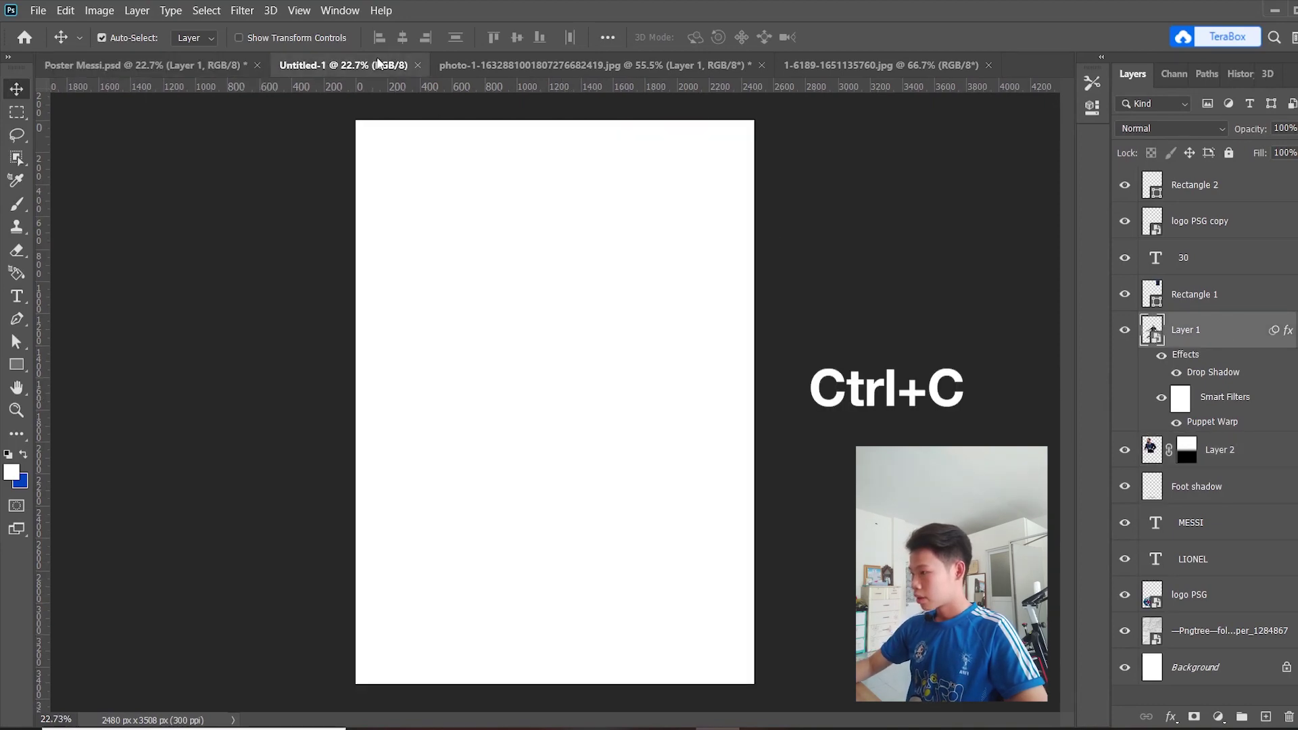
{"action": "key", "text": "ctrl+v"}
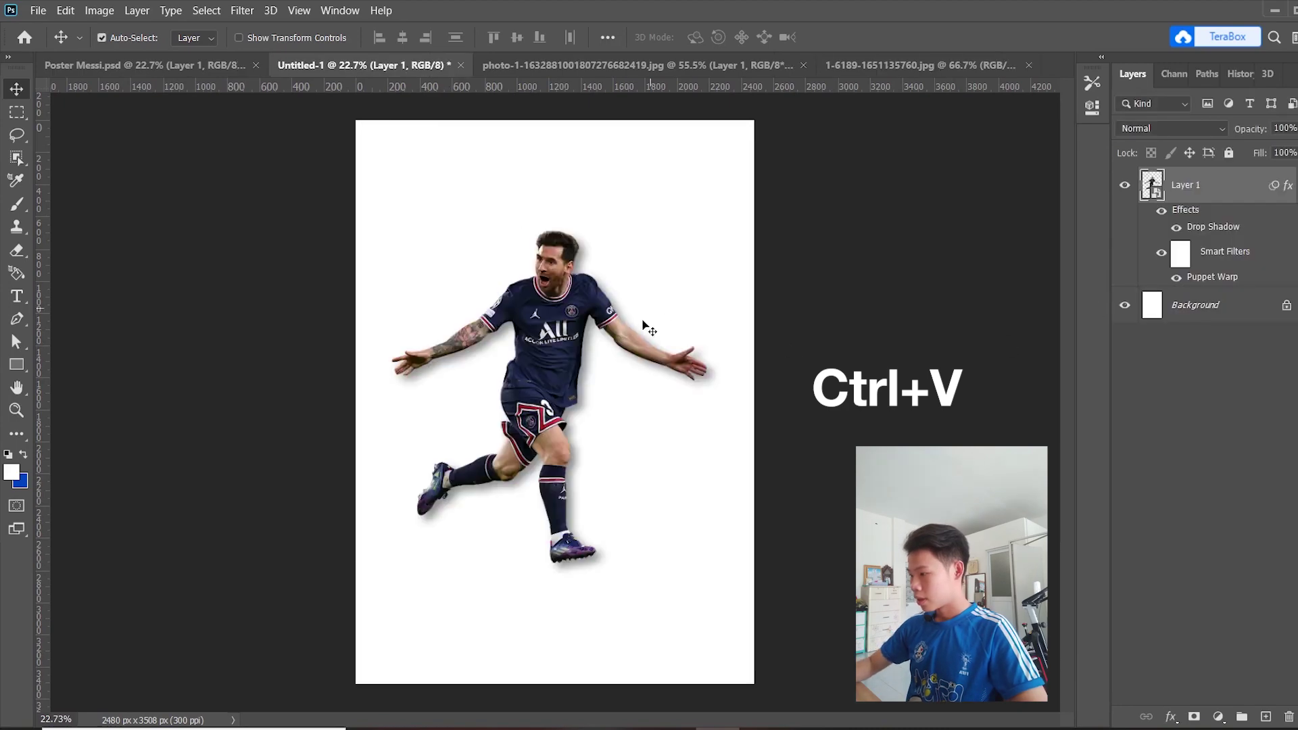
Copy the large Messi (Layer 2) from the poster and paste it into Untitled-1.
{"action": "left_click", "coordinate": [584, 66]}
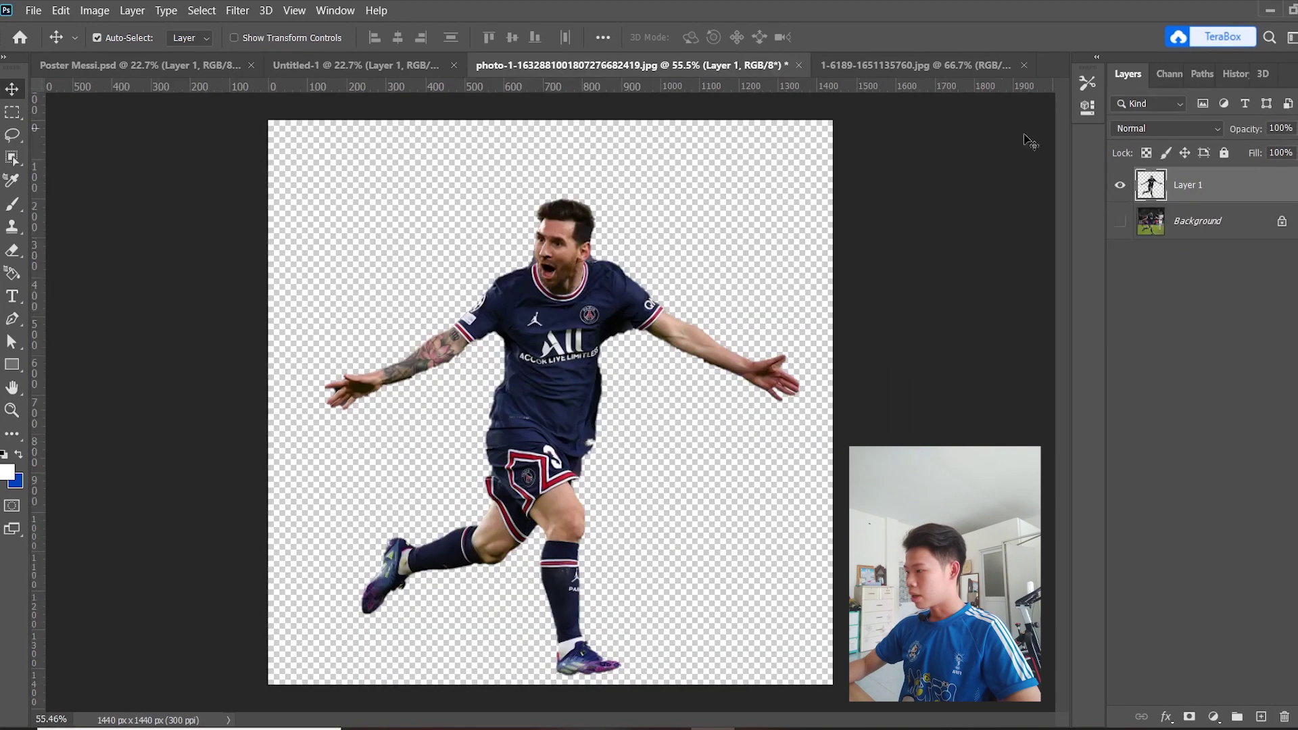
{"action": "left_click", "coordinate": [880, 63]}
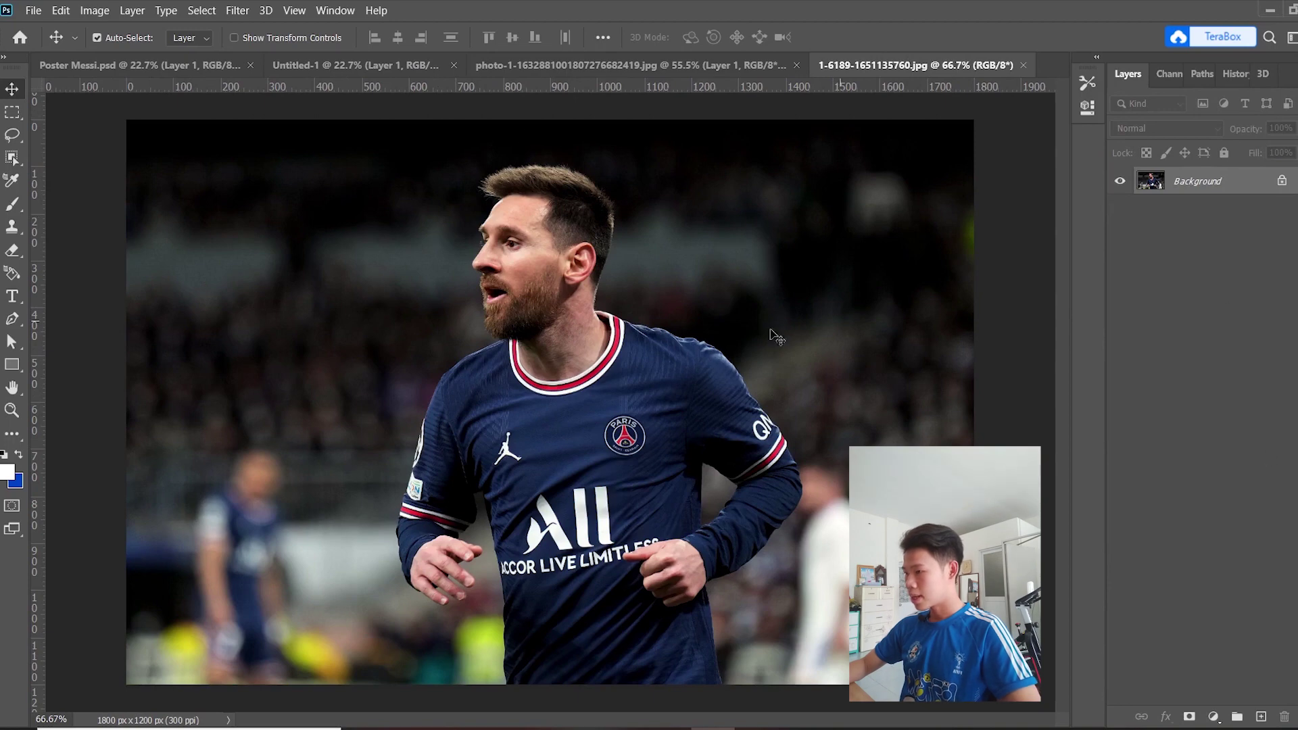
{"action": "left_click", "coordinate": [135, 65]}
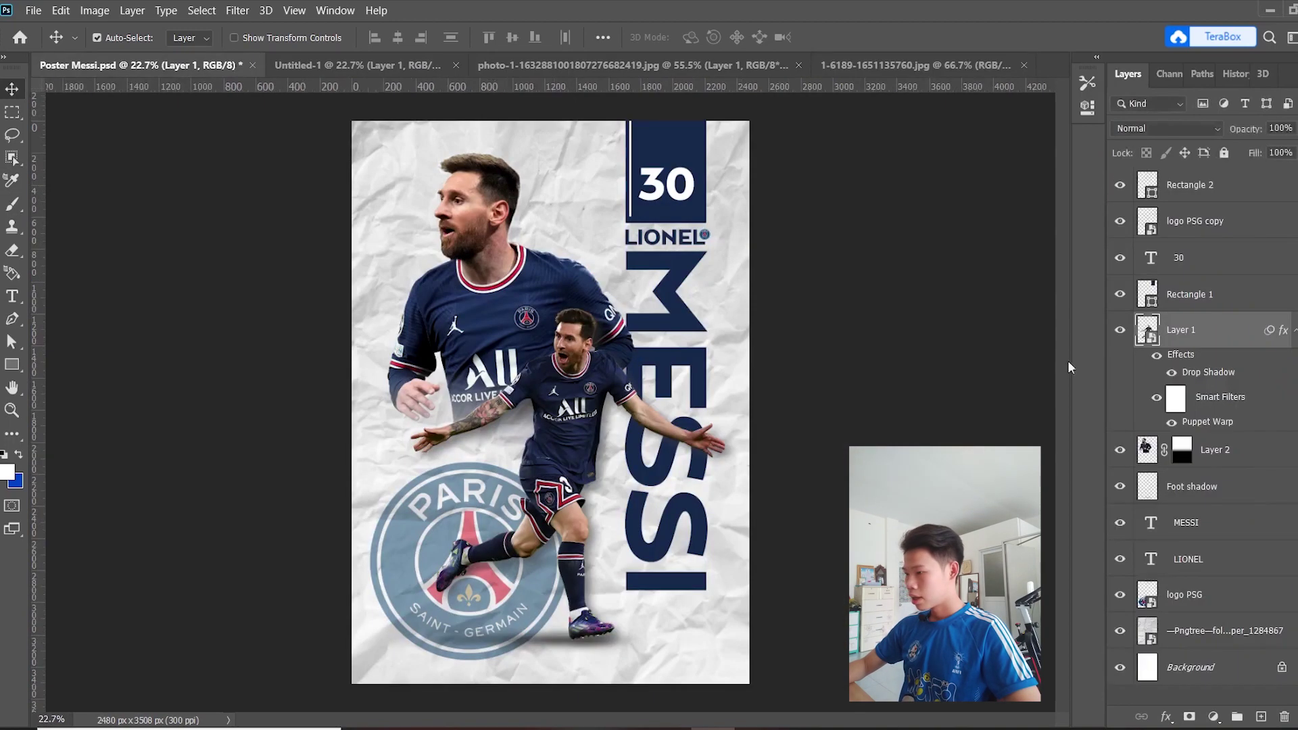
{"action": "left_click", "coordinate": [1154, 454]}
{"action": "left_click", "coordinate": [1147, 450], "text": "ctrl"}
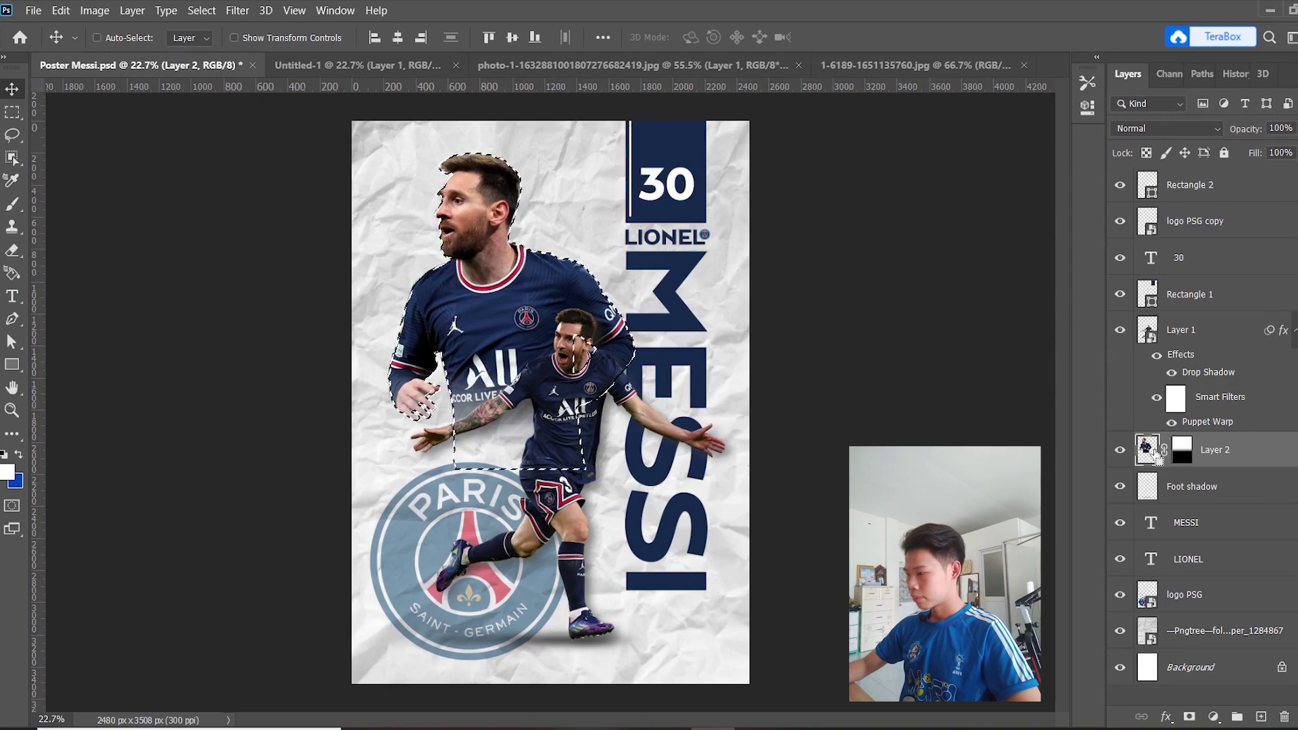
{"action": "left_click", "coordinate": [341, 62]}
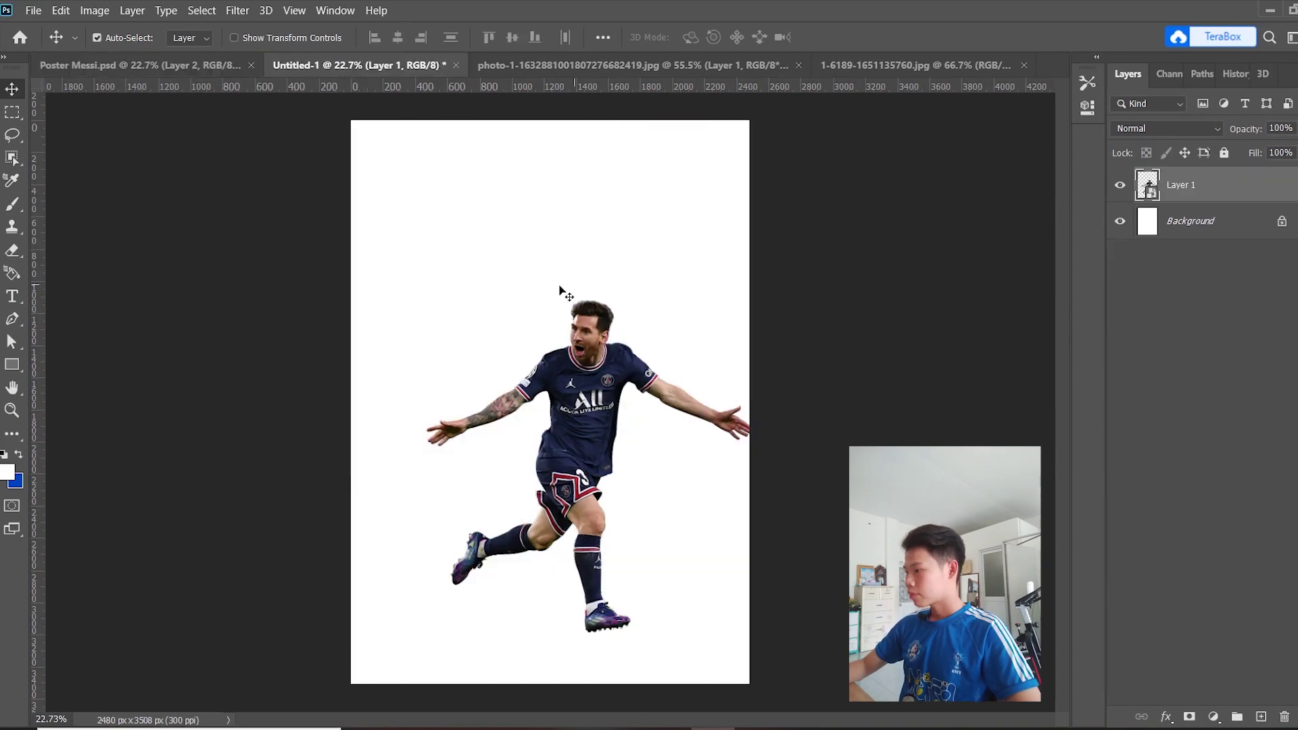
{"action": "key", "text": "ctrl+v"}
Stack the running Messi in front of the large one and reposition both.
{"action": "mouse_move", "coordinate": [520, 323]}
{"action": "left_mouse_down"}
{"action": "mouse_move", "coordinate": [521, 335]}
{"action": "mouse_move", "coordinate": [475, 233]}
{"action": "left_mouse_up"}
{"action": "left_click_drag", "start_coordinate": [1209, 229], "coordinate": [1203, 174]}
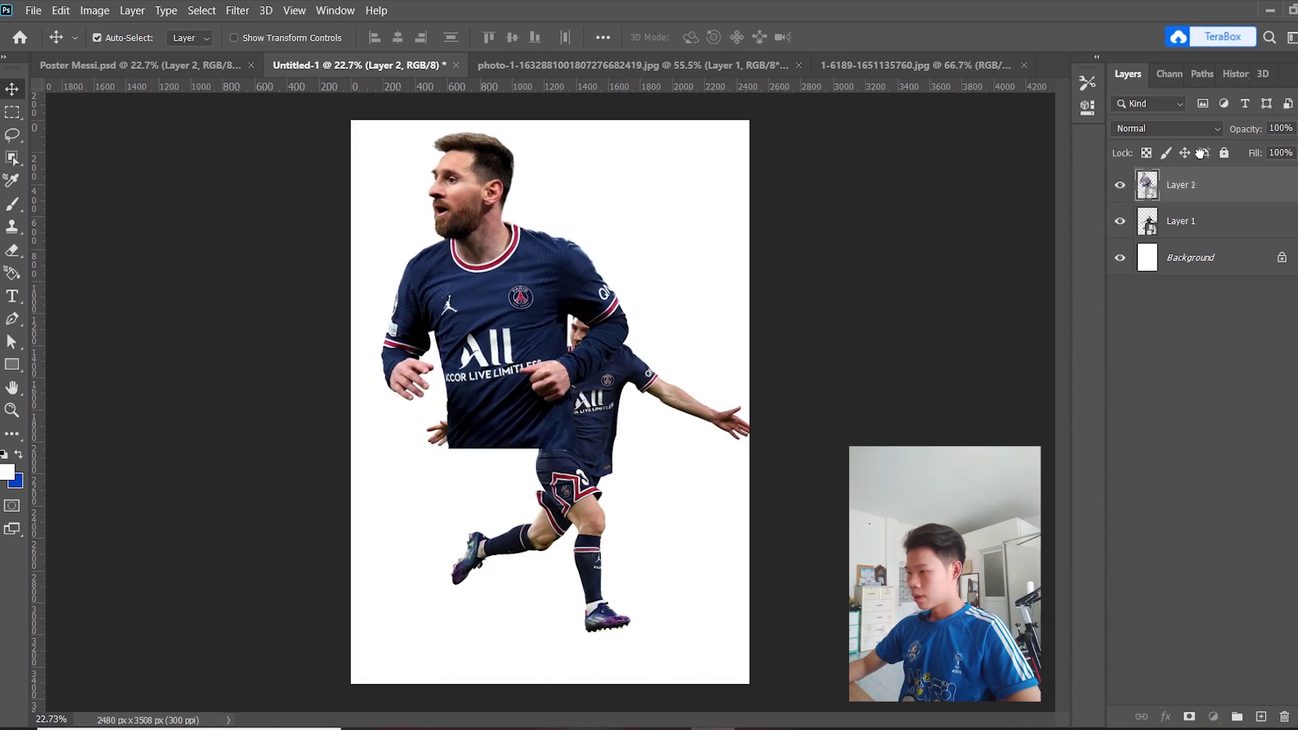
{"action": "left_click", "coordinate": [1199, 231]}
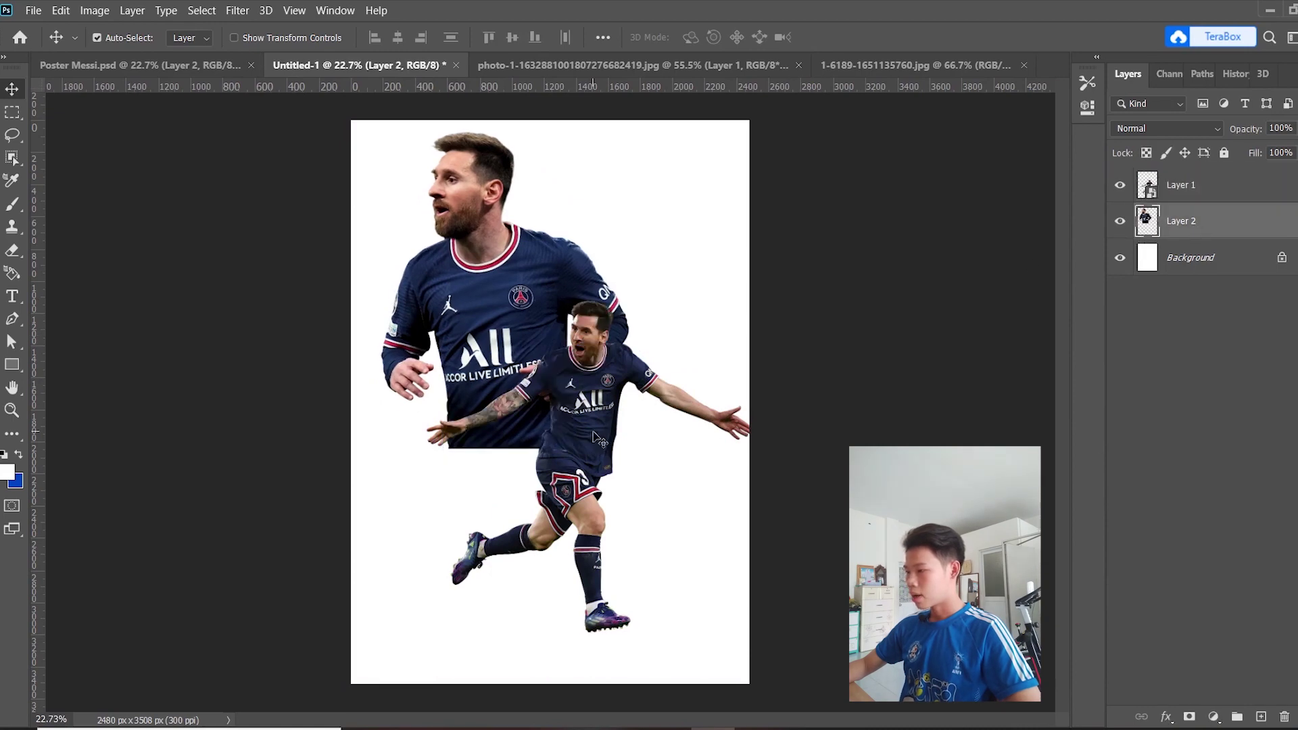
{"action": "left_click_drag", "start_coordinate": [599, 438], "coordinate": [623, 455]}
Add two vertical and two horizontal ruler guides, nudging the large Messi slightly lower.
{"action": "mouse_move", "coordinate": [493, 301]}
{"action": "left_mouse_down"}
{"action": "mouse_move", "coordinate": [493, 331]}
{"action": "mouse_move", "coordinate": [489, 314]}
{"action": "left_mouse_up"}
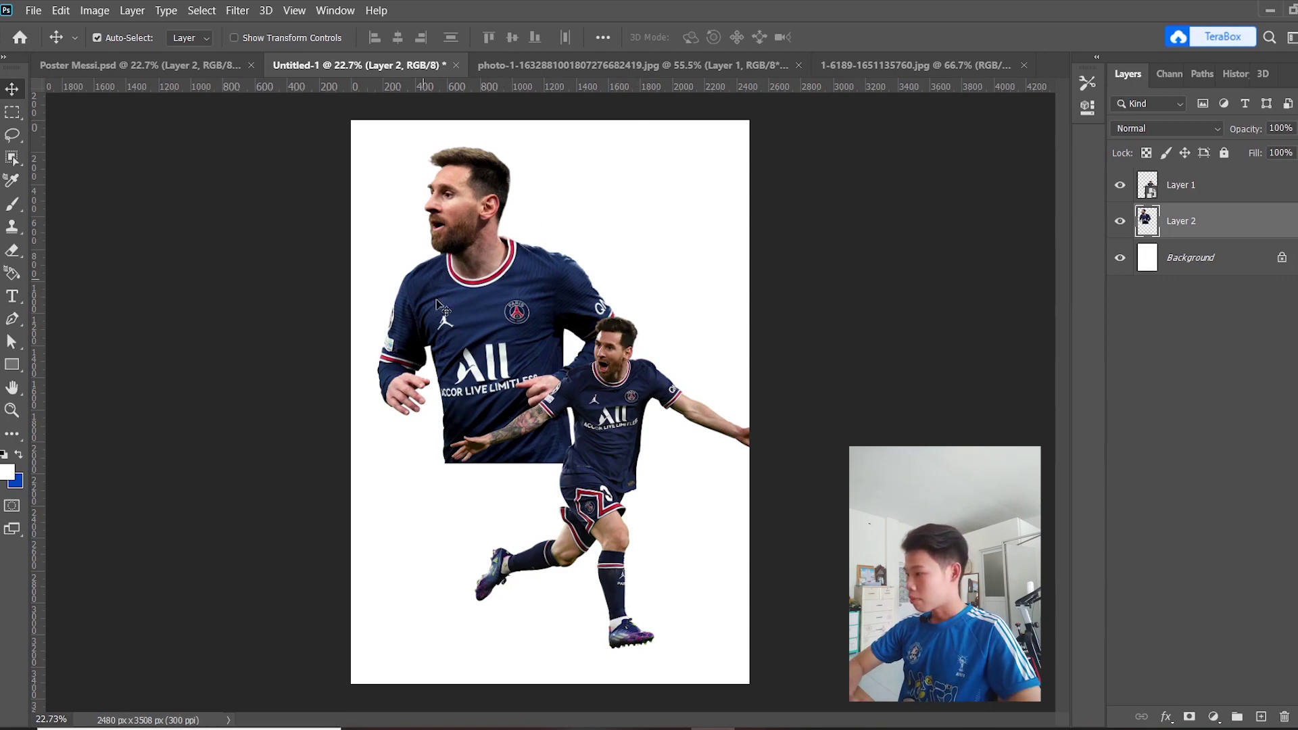
{"action": "left_click_drag", "start_coordinate": [436, 302], "coordinate": [482, 277]}
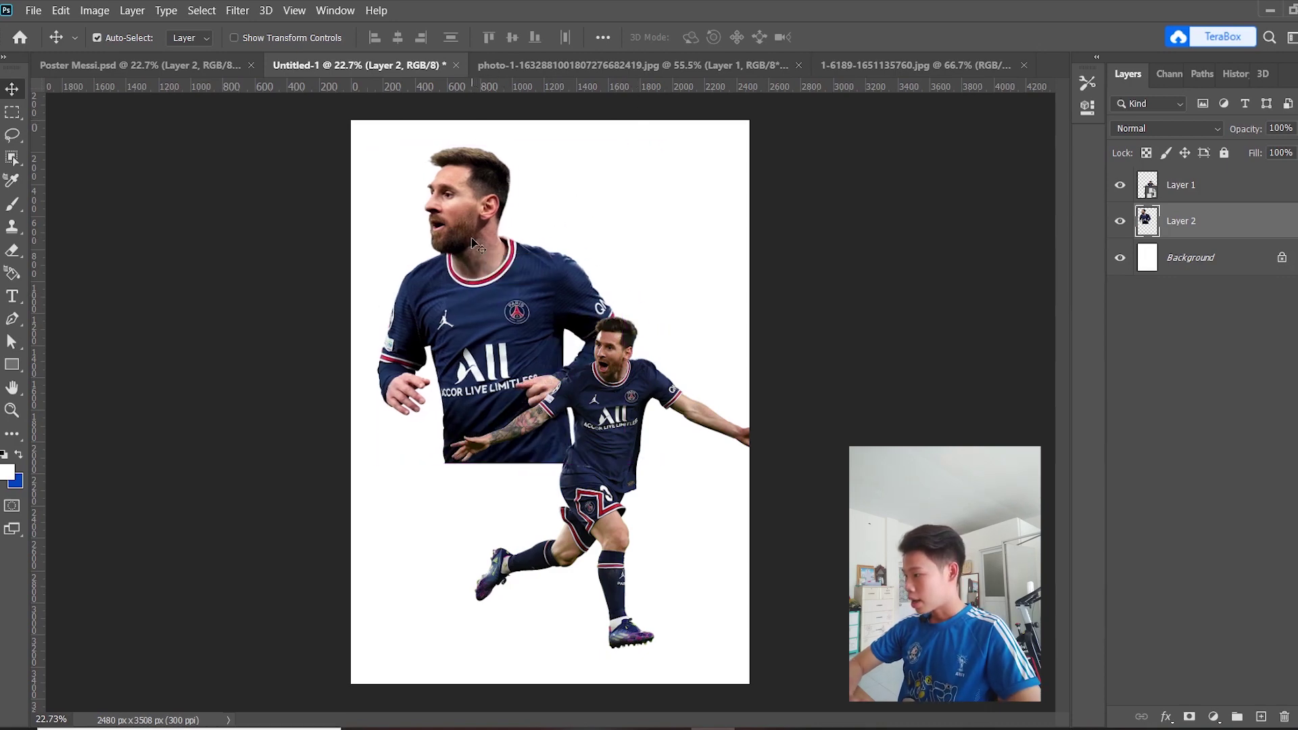
{"action": "left_click_drag", "start_coordinate": [41, 256], "coordinate": [479, 253]}
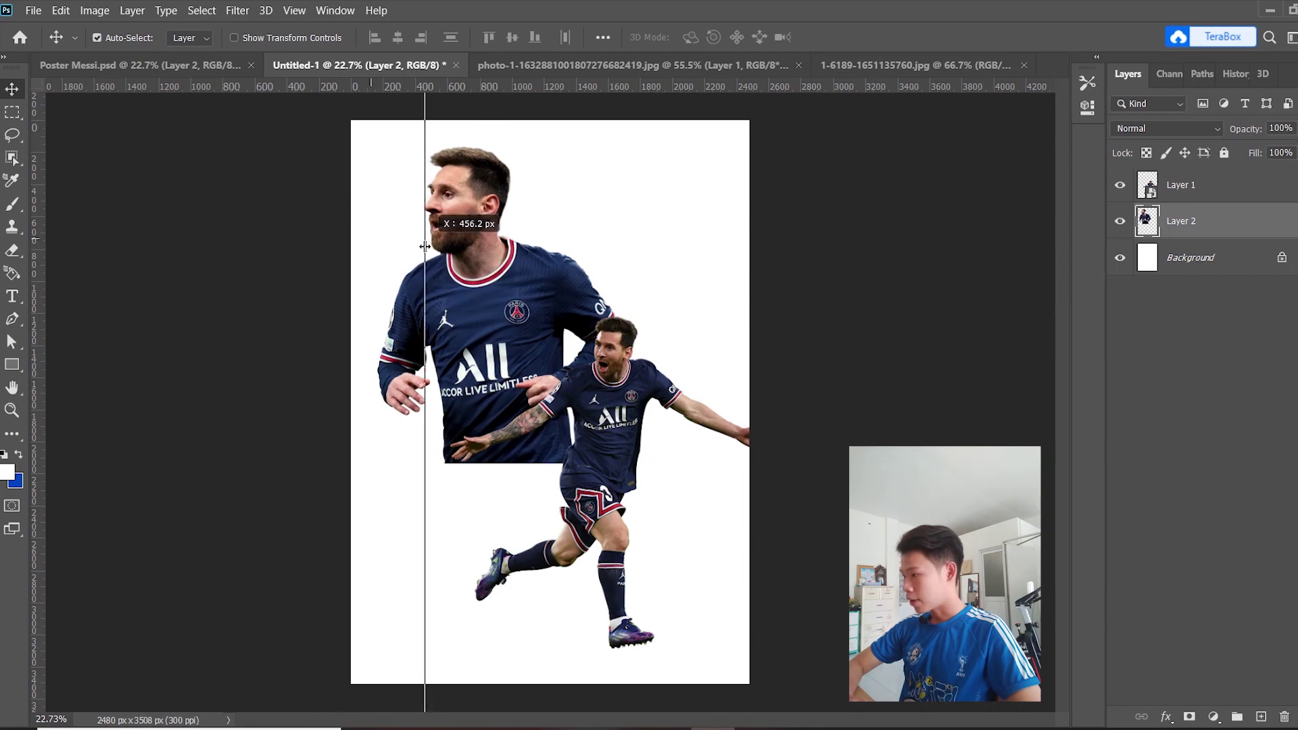
{"action": "left_click_drag", "start_coordinate": [39, 356], "coordinate": [615, 298]}
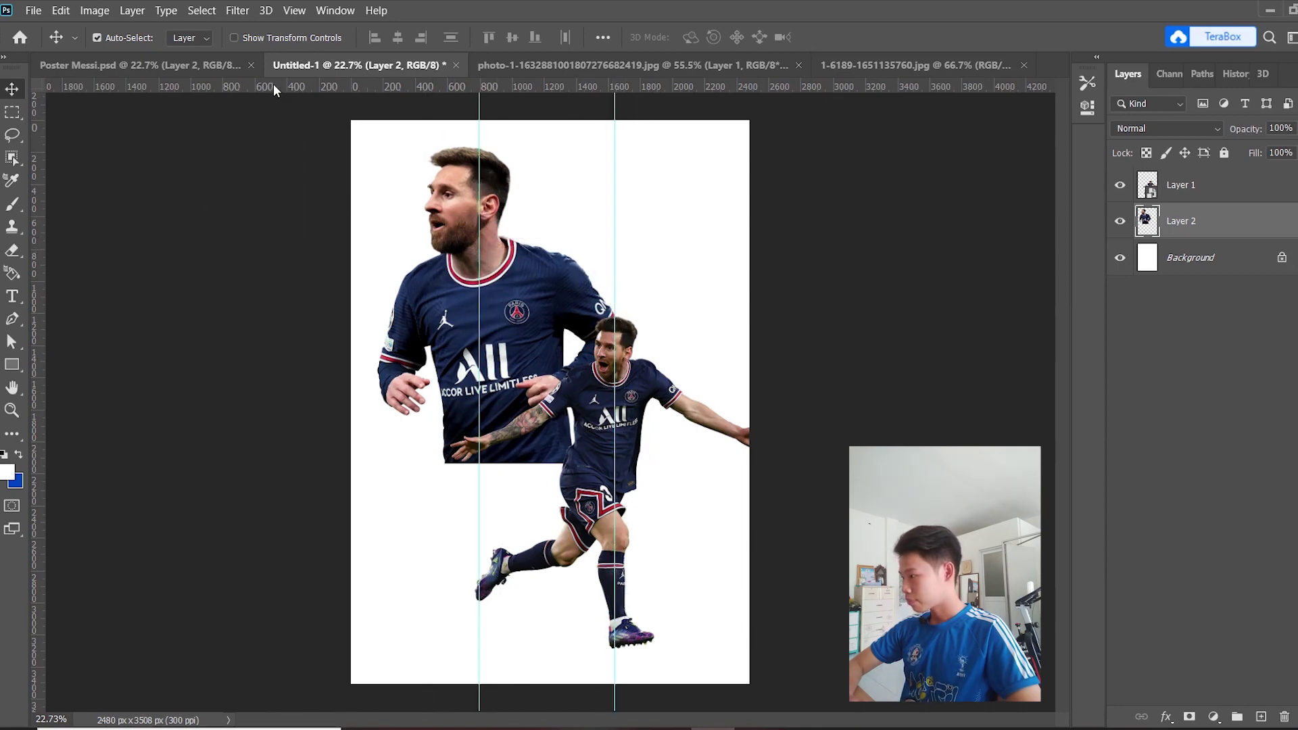
{"action": "left_click_drag", "start_coordinate": [274, 90], "coordinate": [367, 295]}
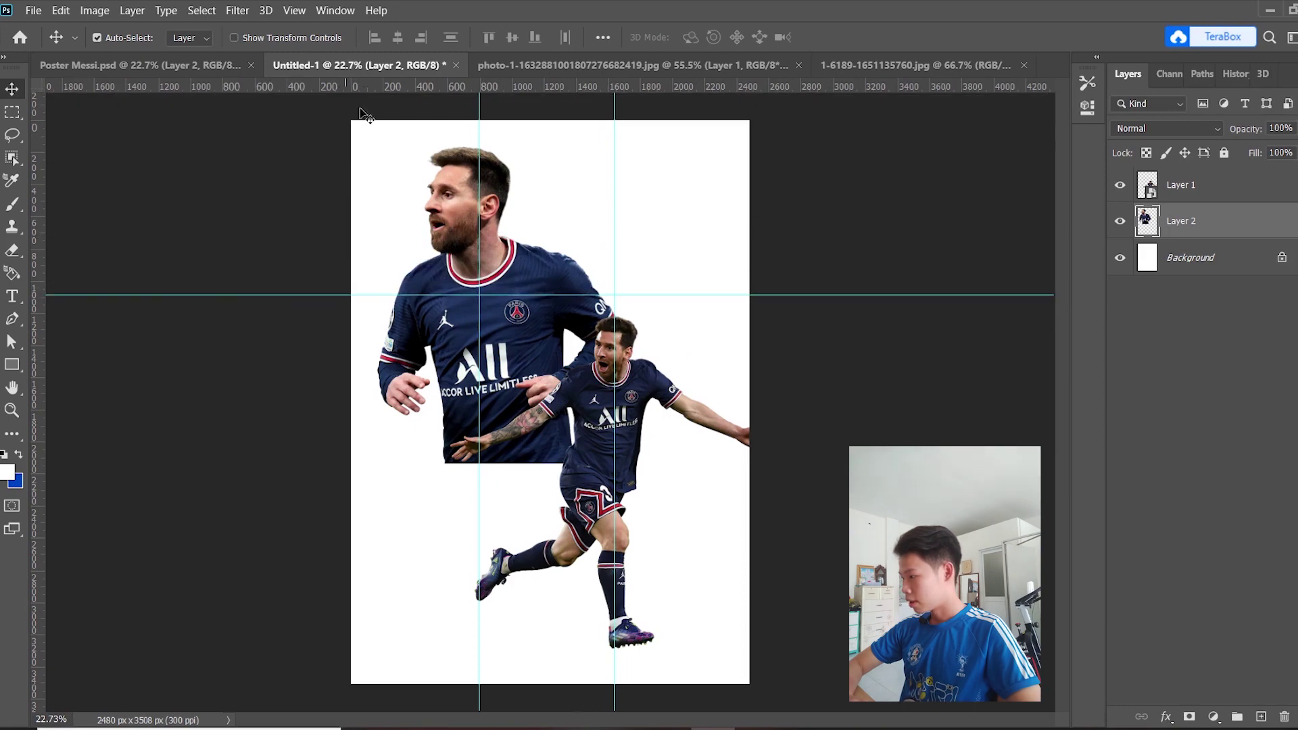
{"action": "left_click_drag", "start_coordinate": [365, 89], "coordinate": [425, 498]}
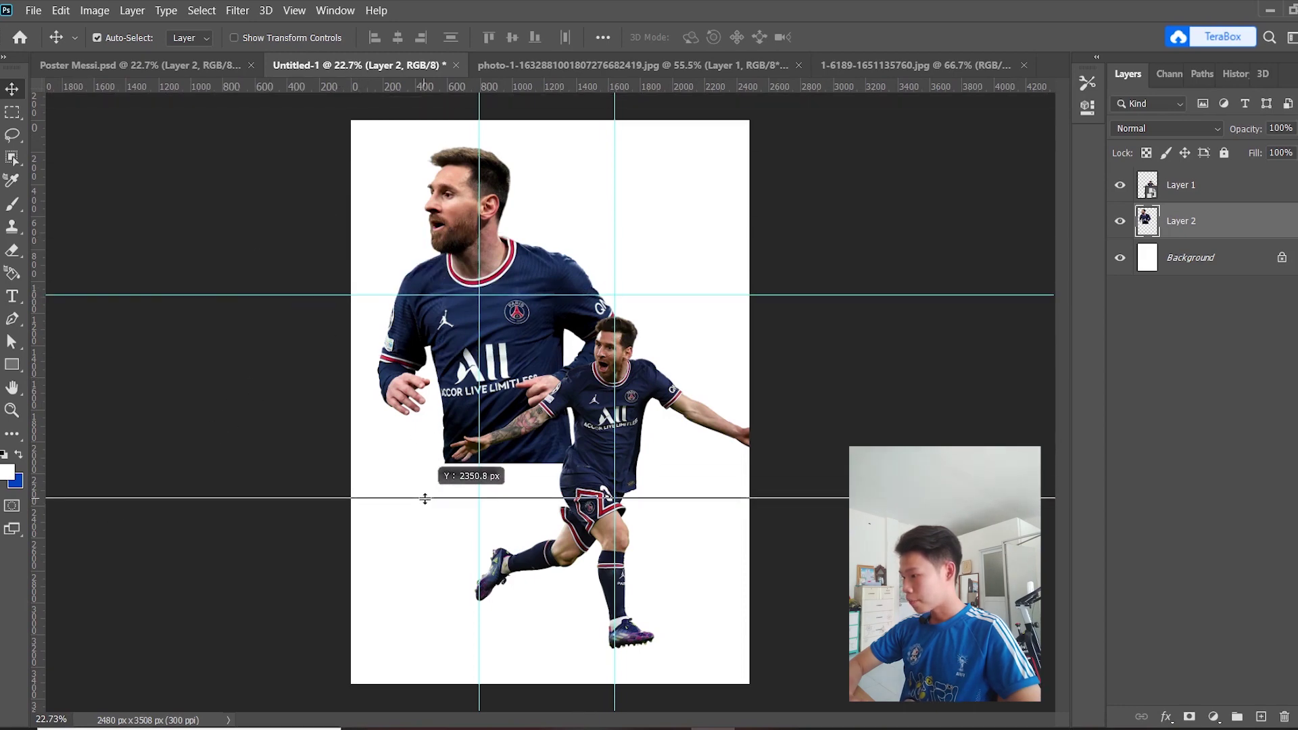
{"action": "left_click_drag", "start_coordinate": [513, 269], "coordinate": [515, 278]}
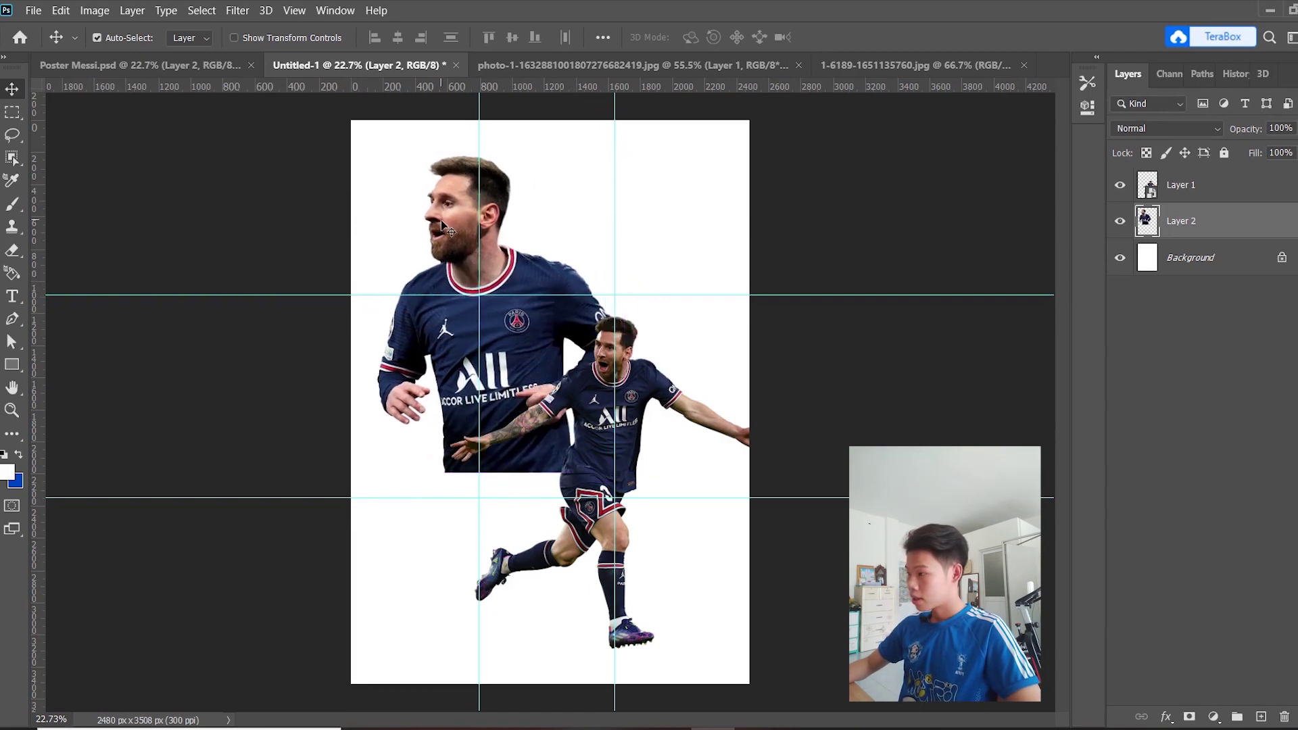
Shift the running Messi a little right and down.
{"action": "left_click_drag", "start_coordinate": [521, 280], "coordinate": [520, 276]}
{"action": "left_click", "coordinate": [507, 282]}
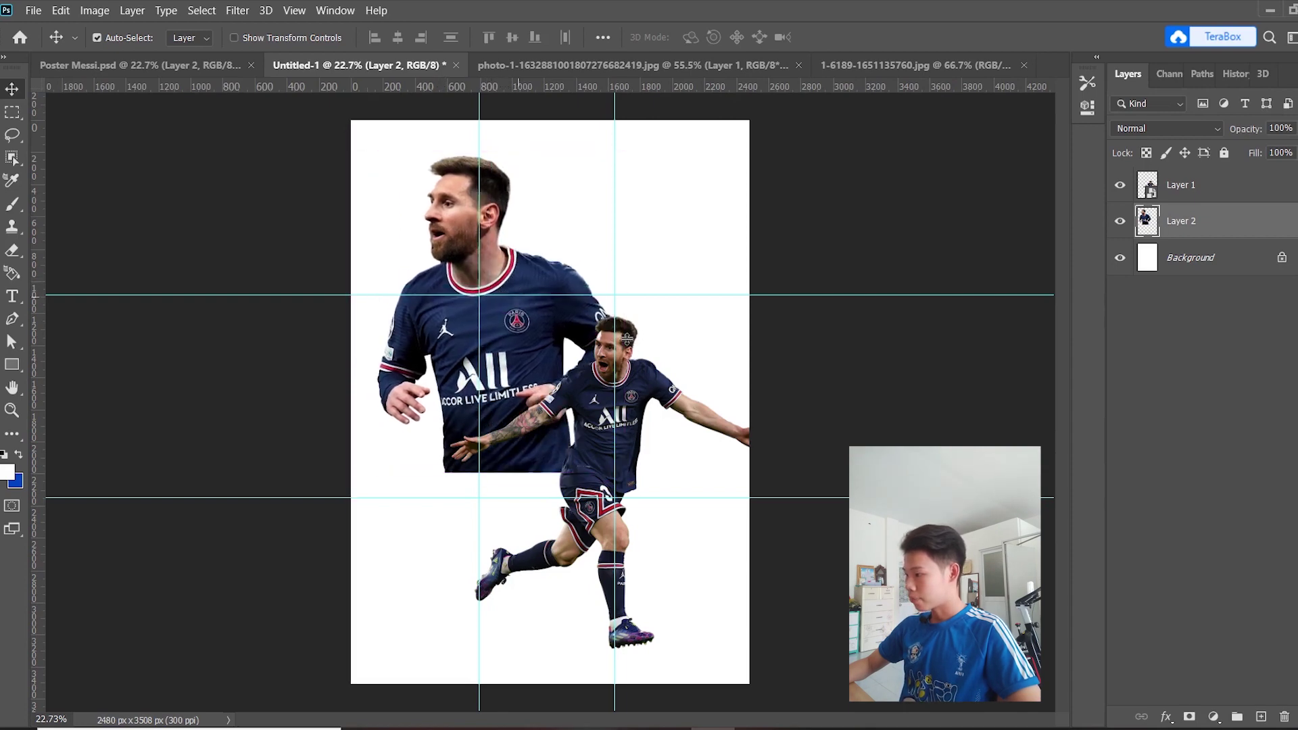
{"action": "mouse_move", "coordinate": [576, 436]}
{"action": "left_mouse_down"}
{"action": "mouse_move", "coordinate": [610, 469]}
{"action": "mouse_move", "coordinate": [602, 441]}
{"action": "left_mouse_up"}
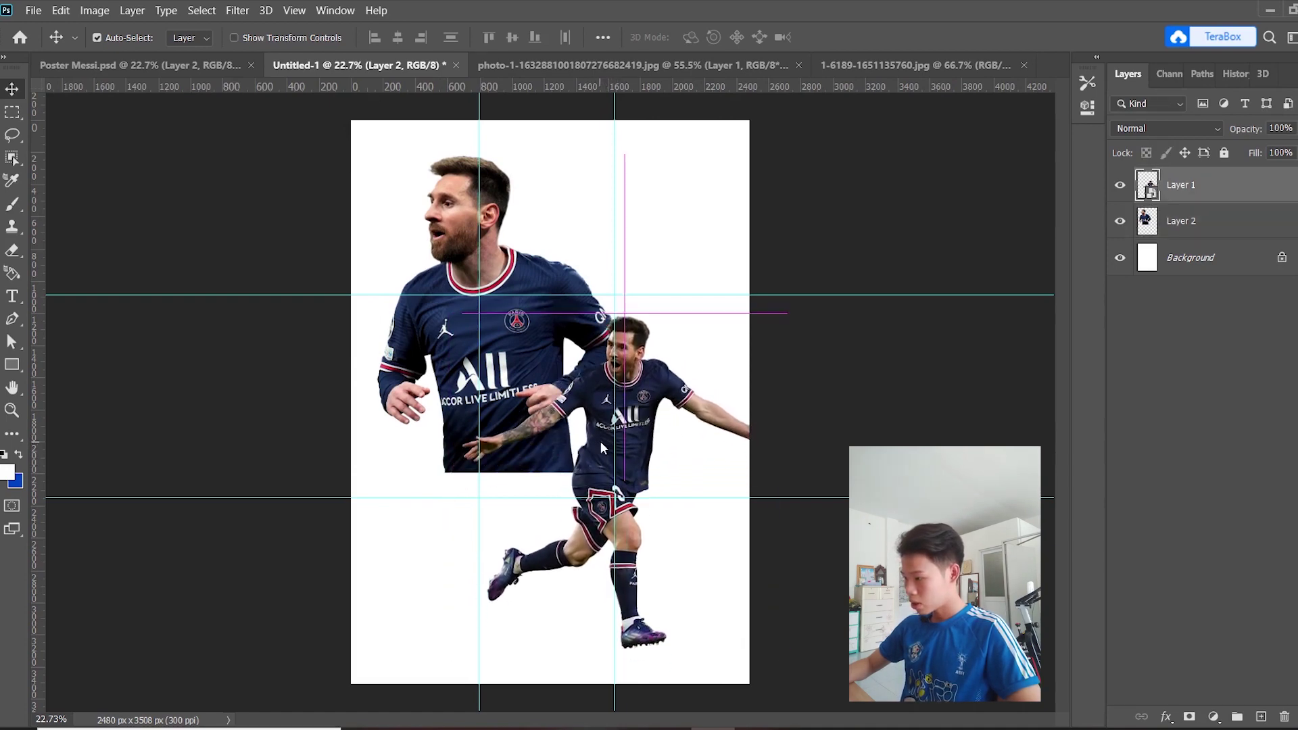
{"action": "left_click_drag", "start_coordinate": [633, 522], "coordinate": [625, 517]}
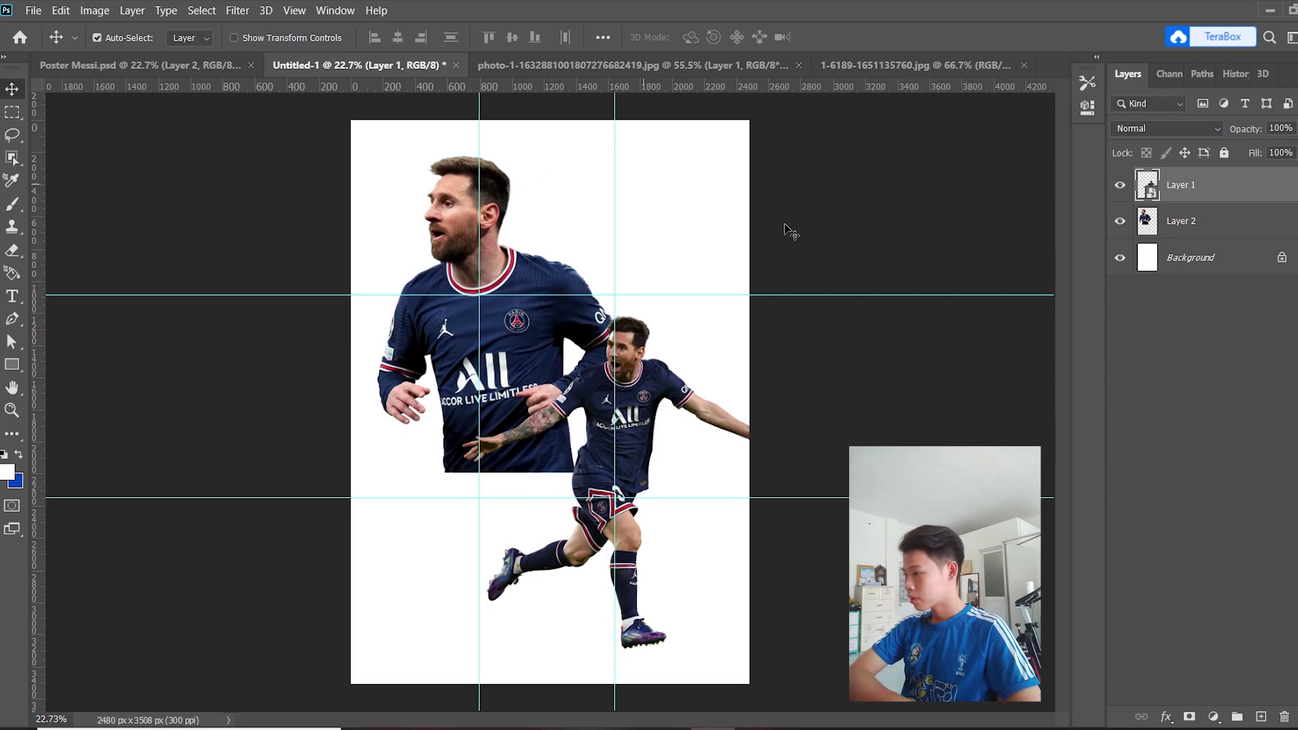
Drag all guides back onto the rulers and deselect the layers.
{"action": "left_click_drag", "start_coordinate": [875, 87], "coordinate": [862, 87]}
{"action": "left_click_drag", "start_coordinate": [616, 175], "coordinate": [37, 203]}
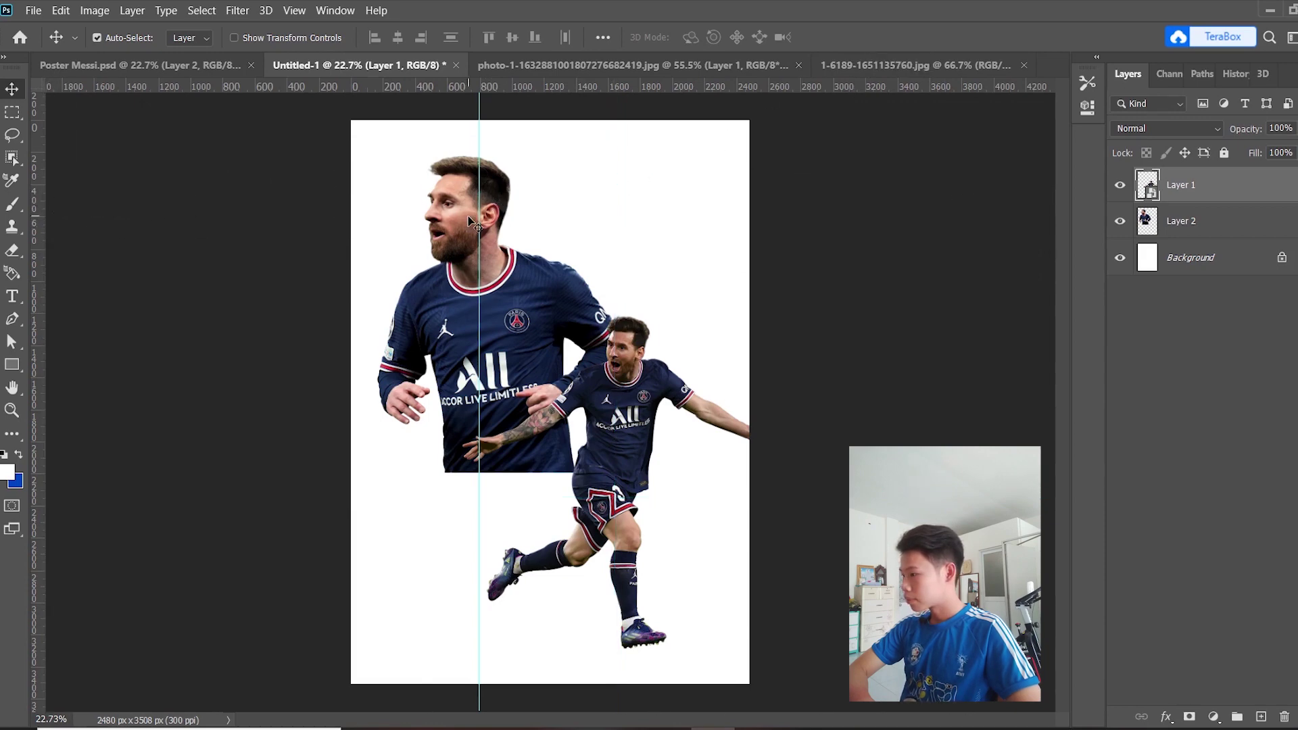
{"action": "left_click_drag", "start_coordinate": [479, 216], "coordinate": [40, 253]}
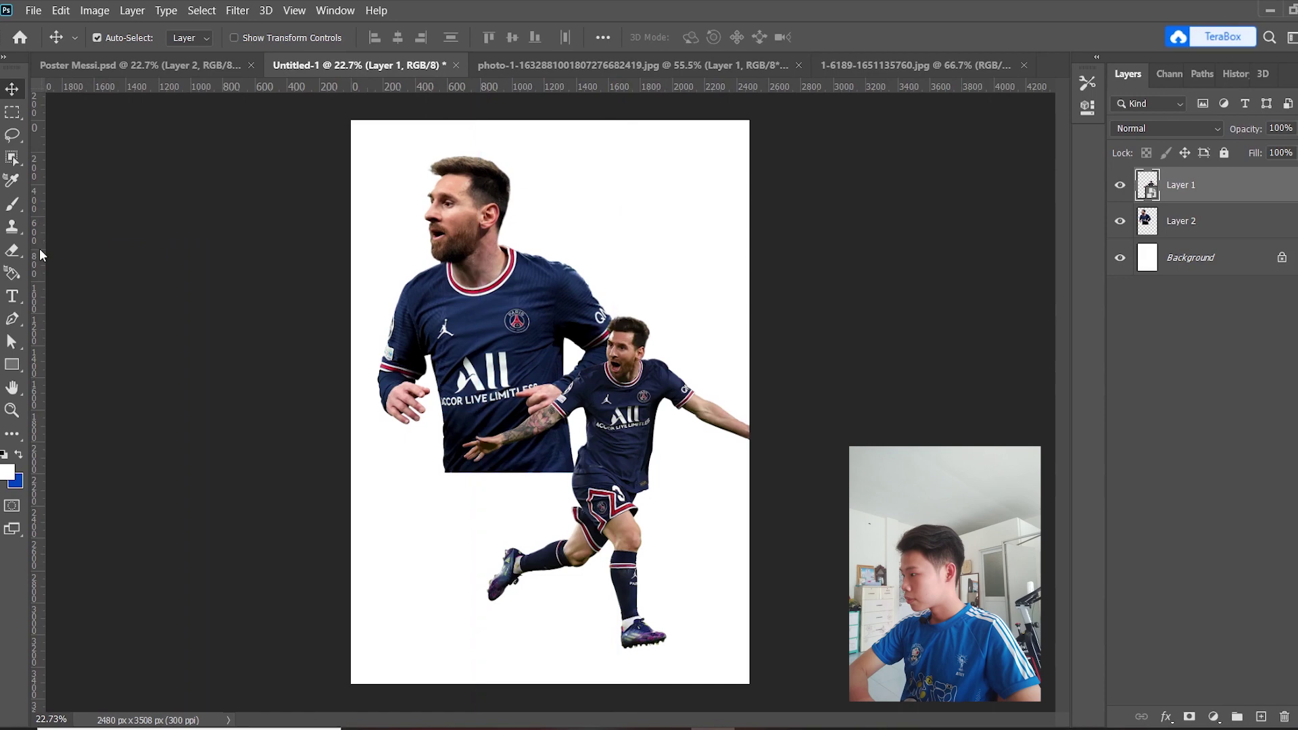
{"action": "left_click", "coordinate": [1240, 365]}
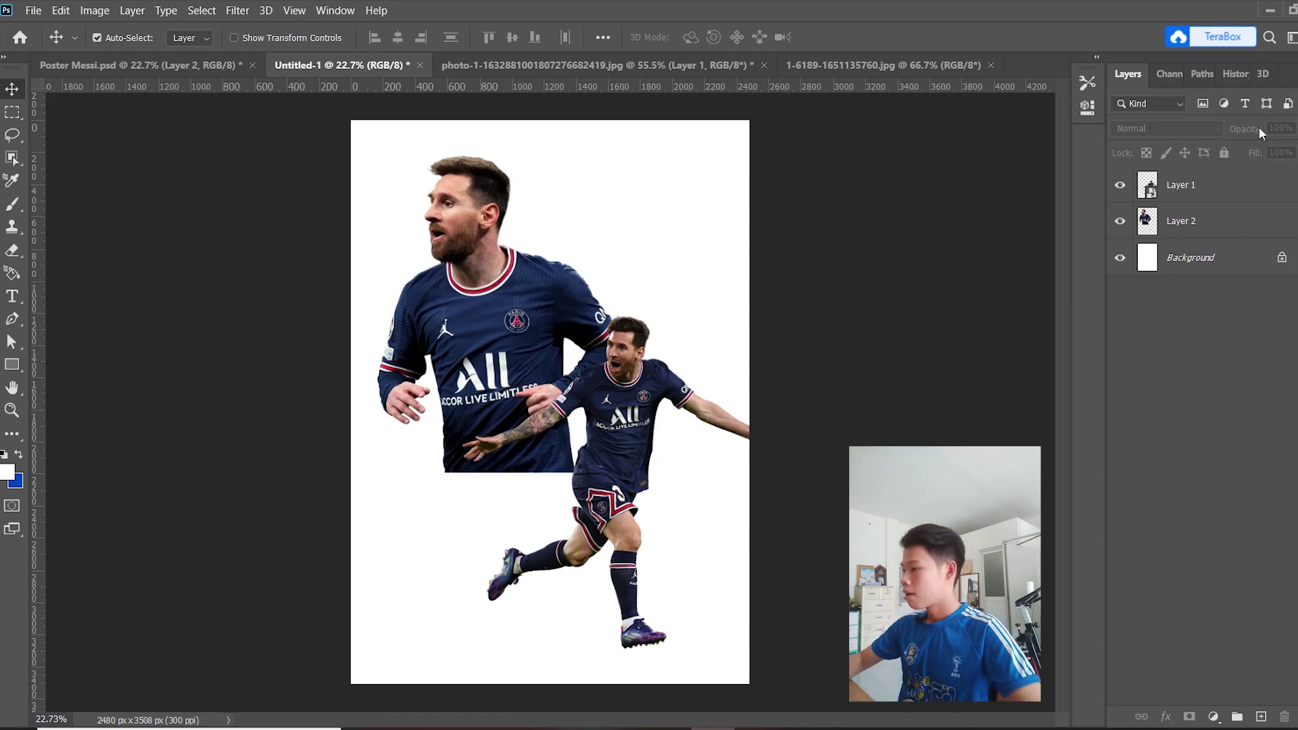
Add a white layer mask to Layer 2 and pick the Gradient tool.
{"action": "left_click", "coordinate": [497, 309]}
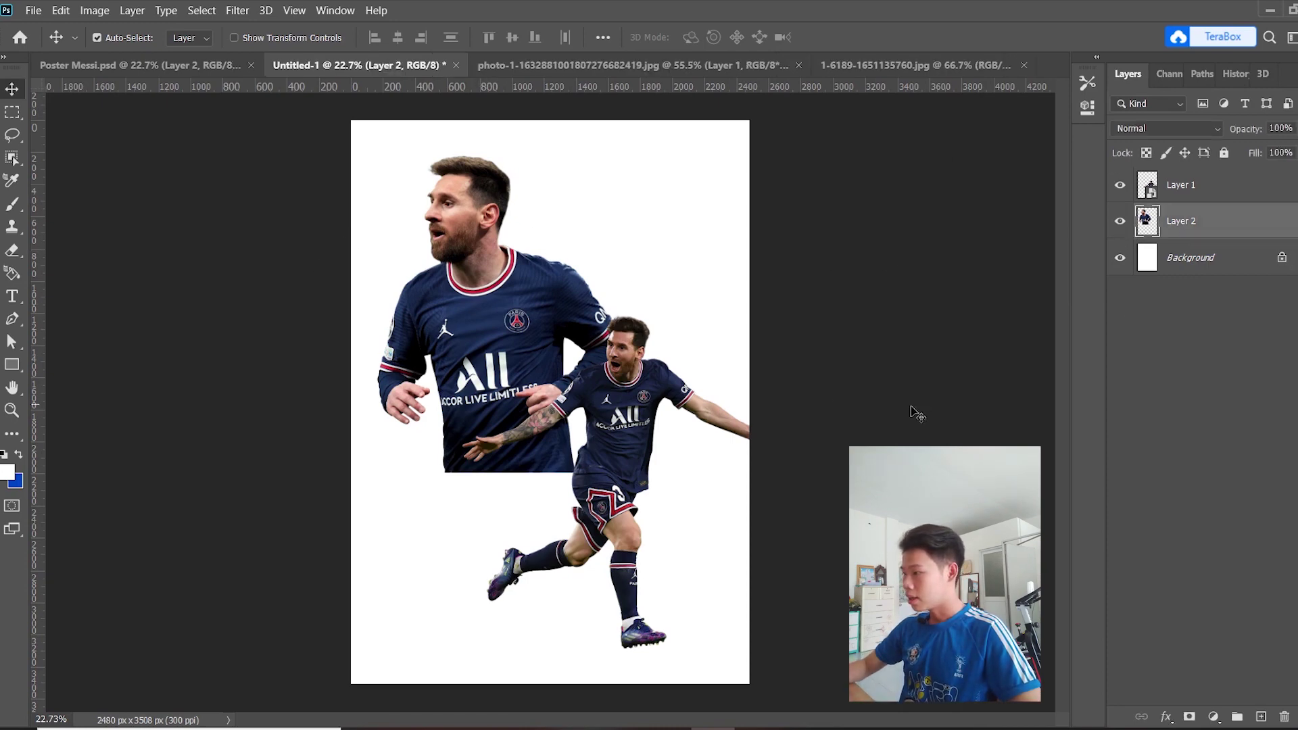
{"action": "left_click", "coordinate": [1189, 717]}
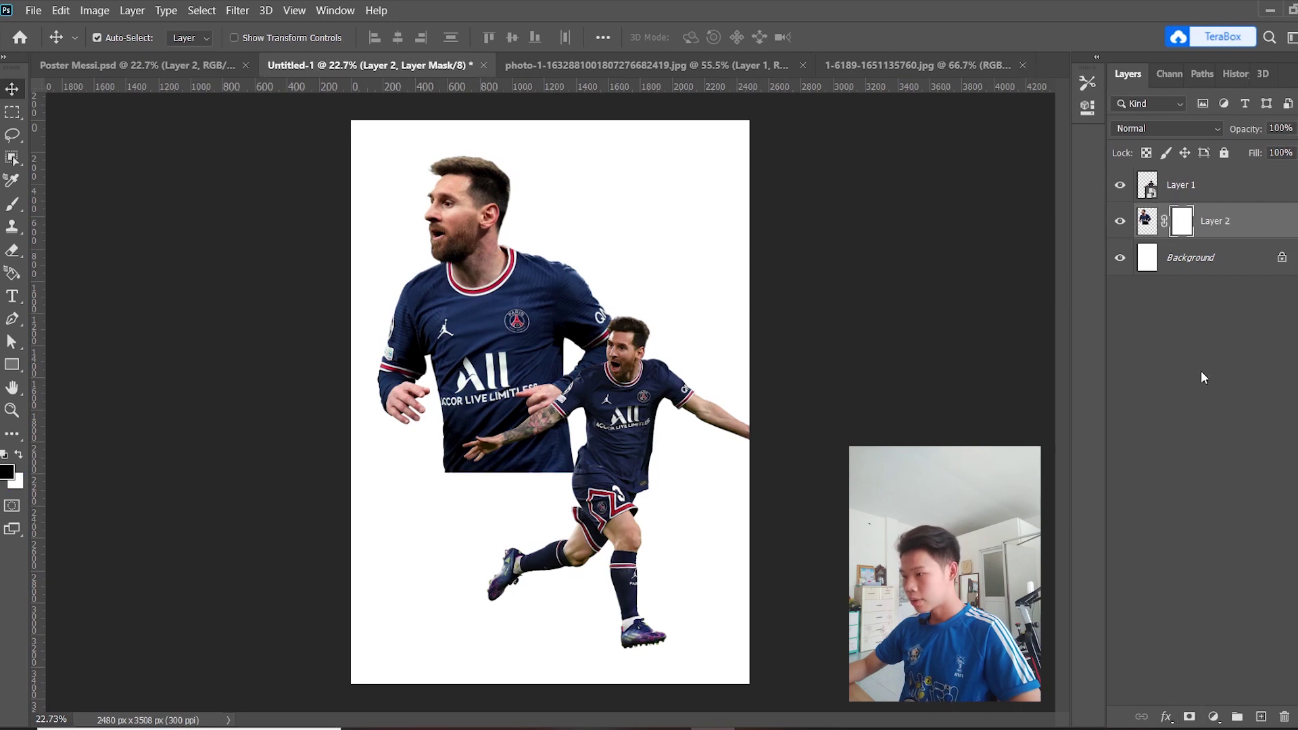
{"action": "left_click", "coordinate": [13, 443]}
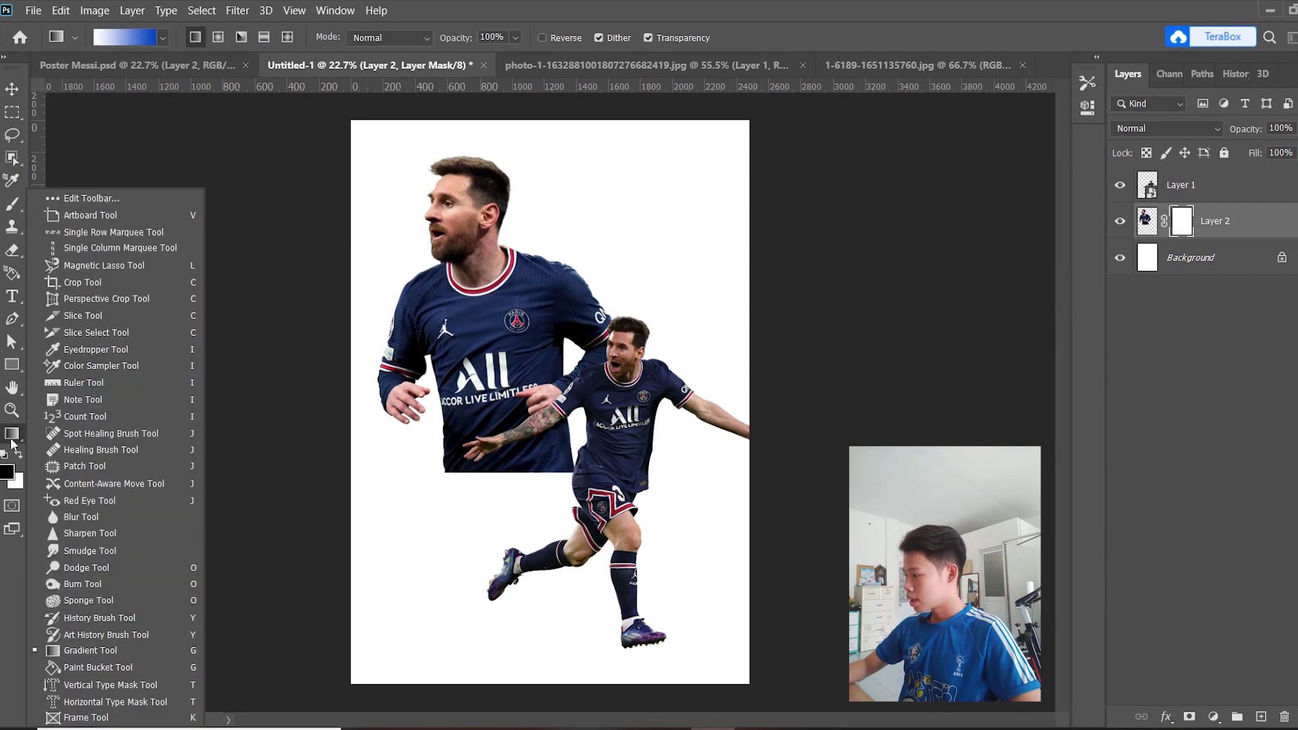
{"action": "left_click", "coordinate": [102, 653]}
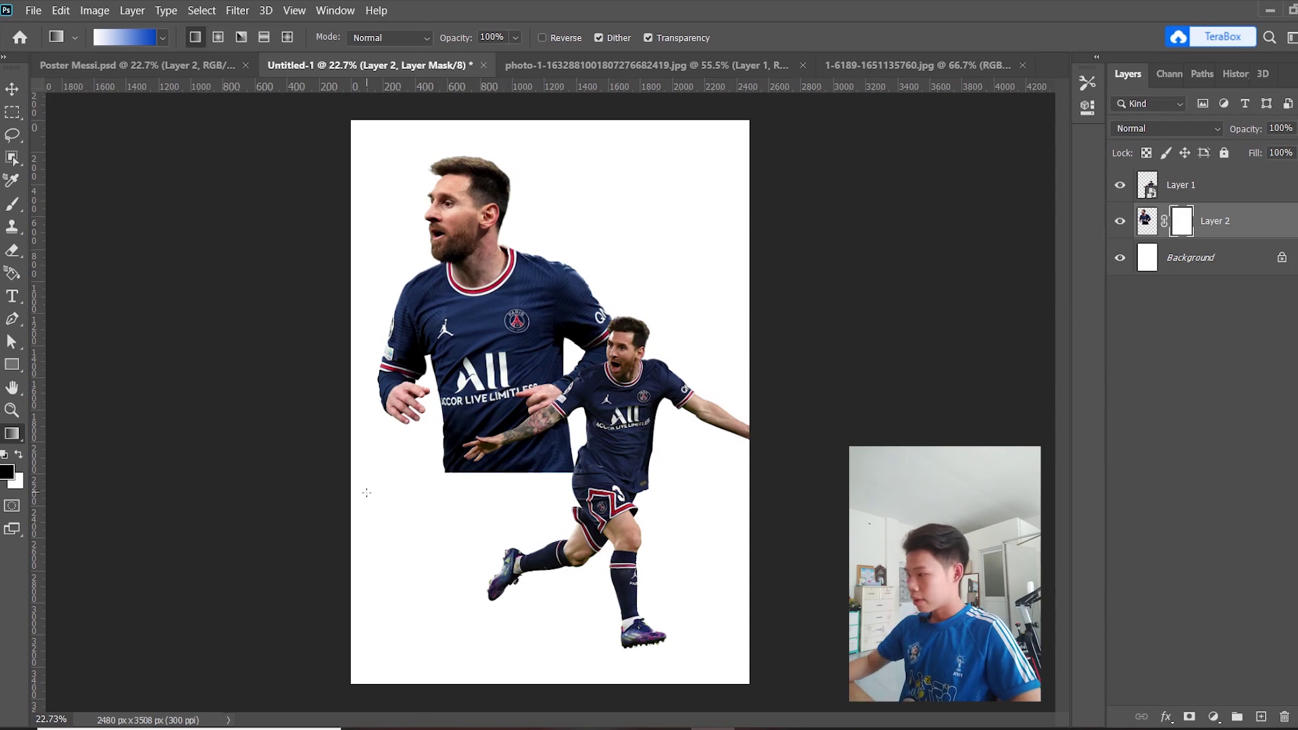
Drag an upward gradient on the mask so the large Messi's lower body fades to white.
{"action": "left_click_drag", "start_coordinate": [495, 414], "coordinate": [494, 415]}
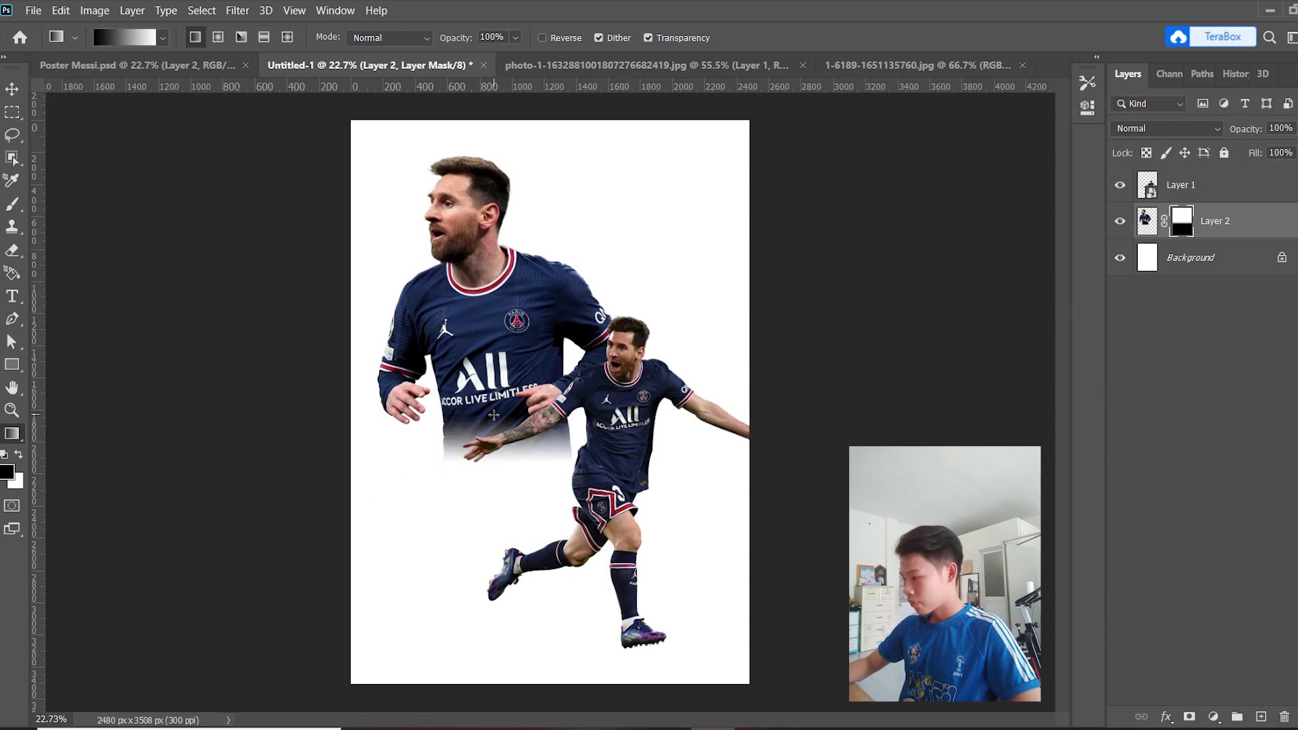
{"action": "key", "text": "ctrl+z"}
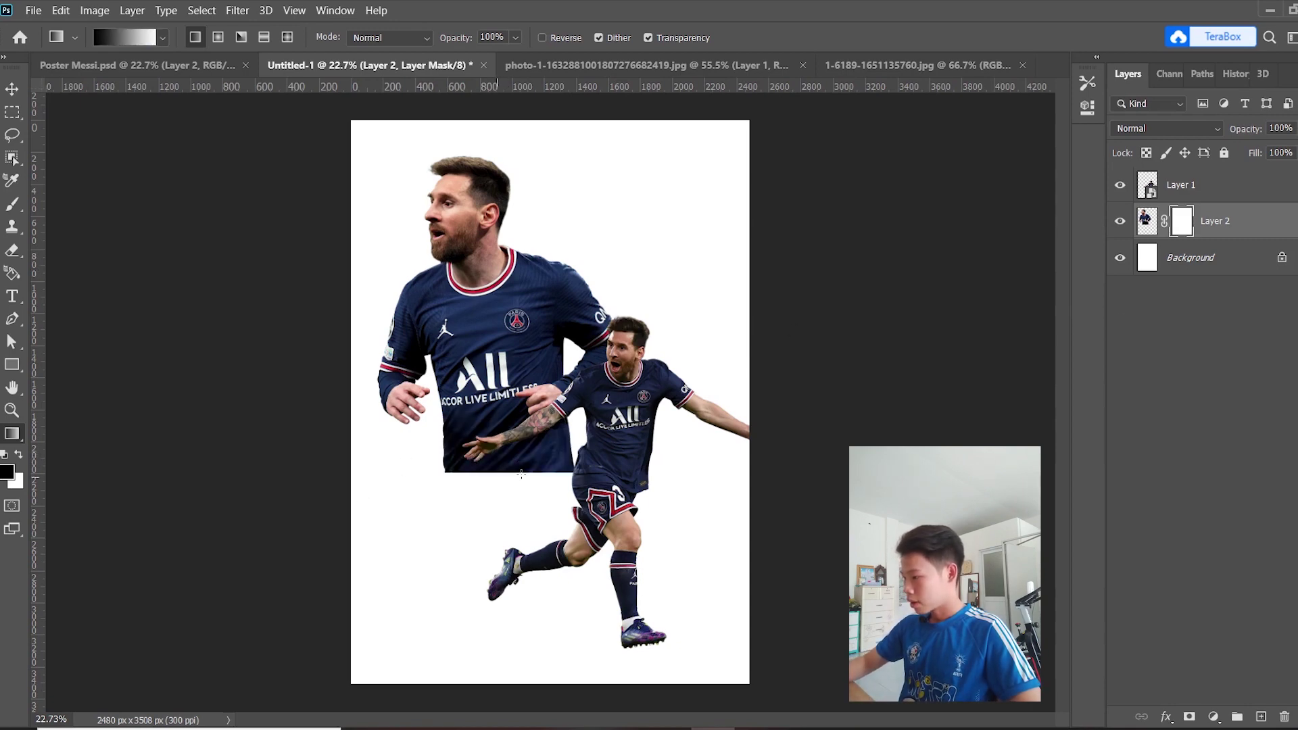
{"action": "left_click_drag", "start_coordinate": [509, 424], "coordinate": [519, 468]}
{"action": "left_click", "coordinate": [122, 38]}
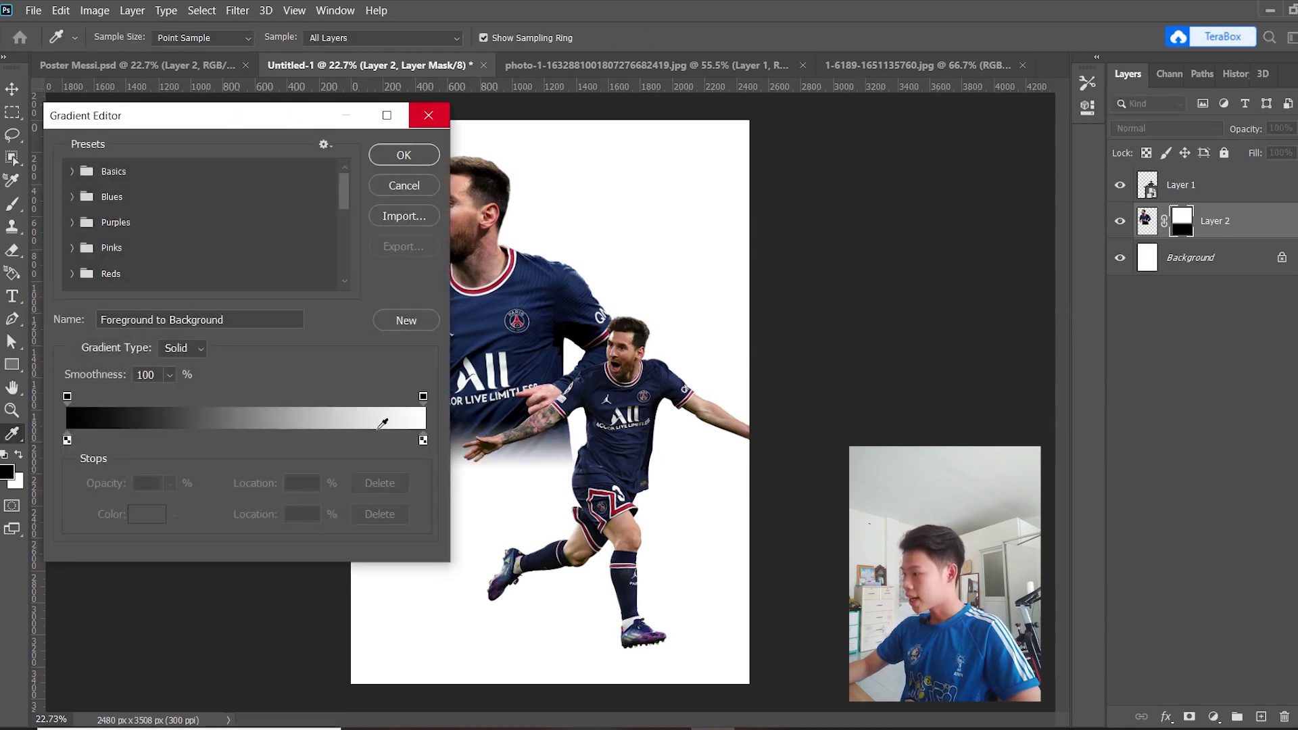
{"action": "left_click", "coordinate": [423, 123]}
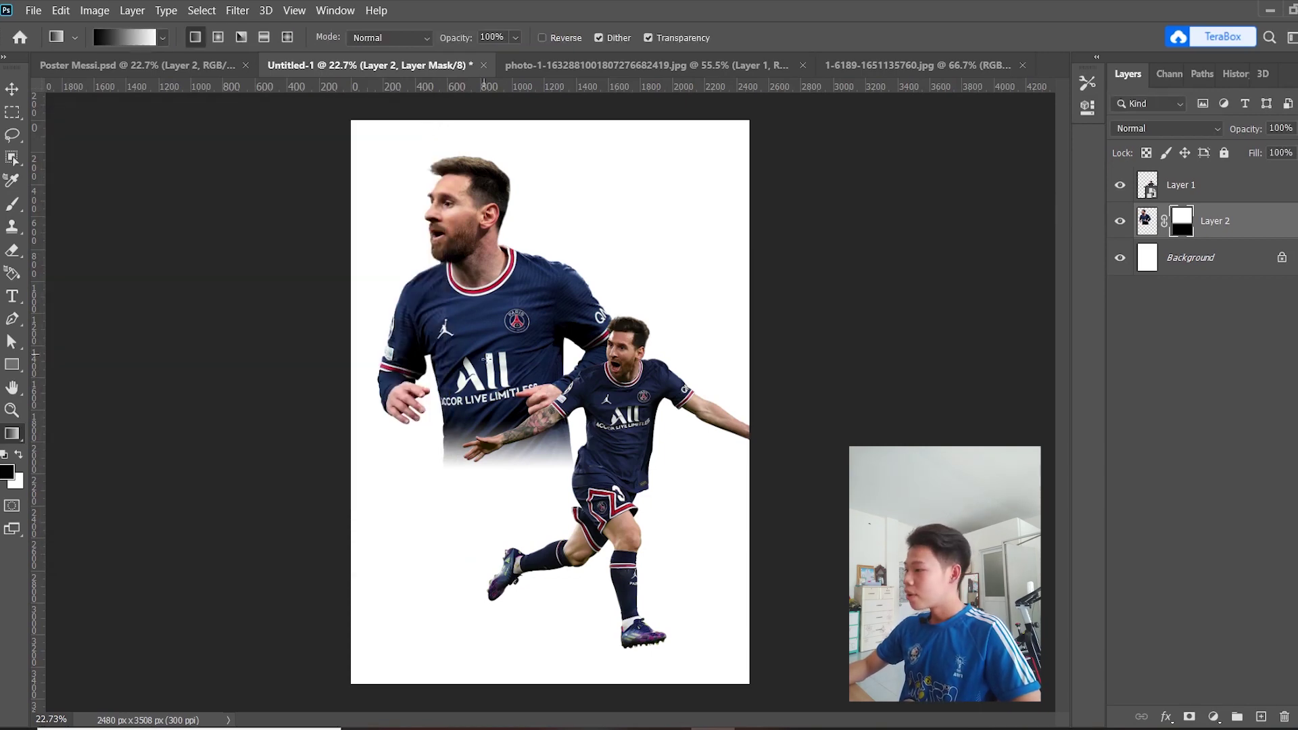
{"action": "key", "text": "ctrl+z"}
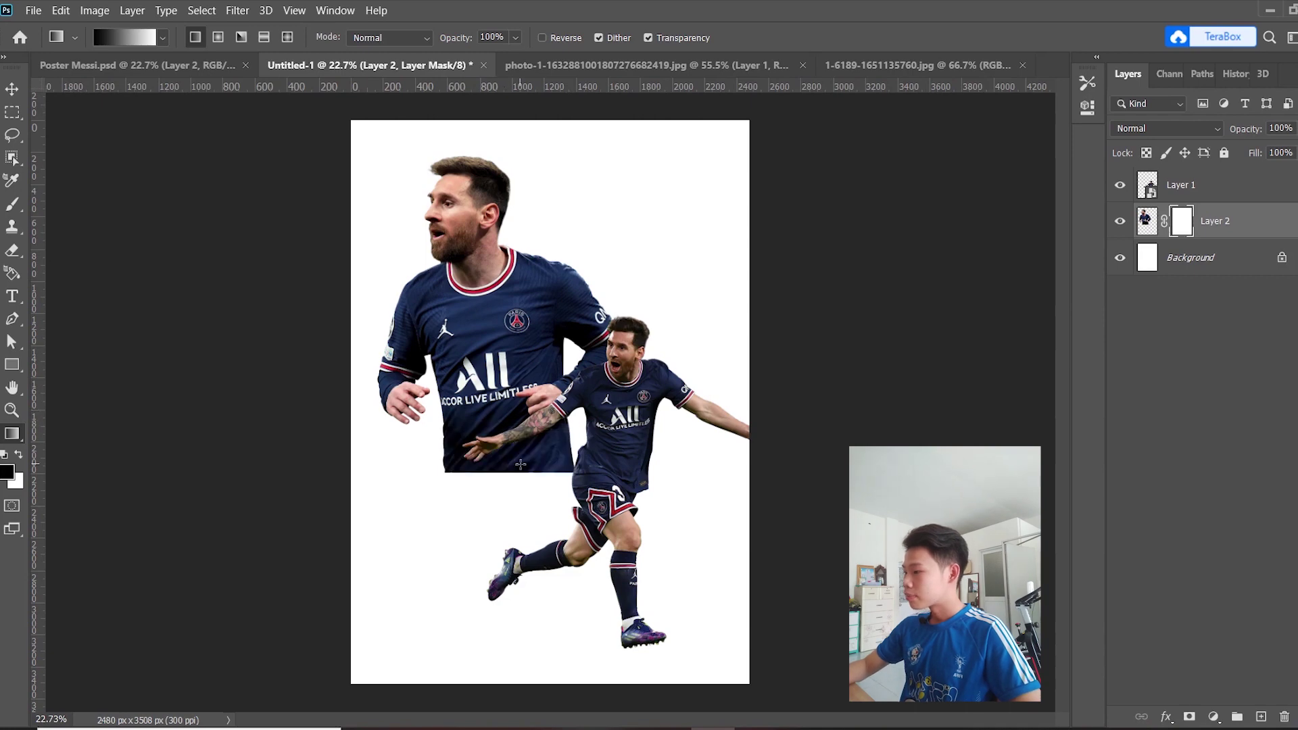
{"action": "left_click_drag", "start_coordinate": [520, 399], "coordinate": [520, 464]}
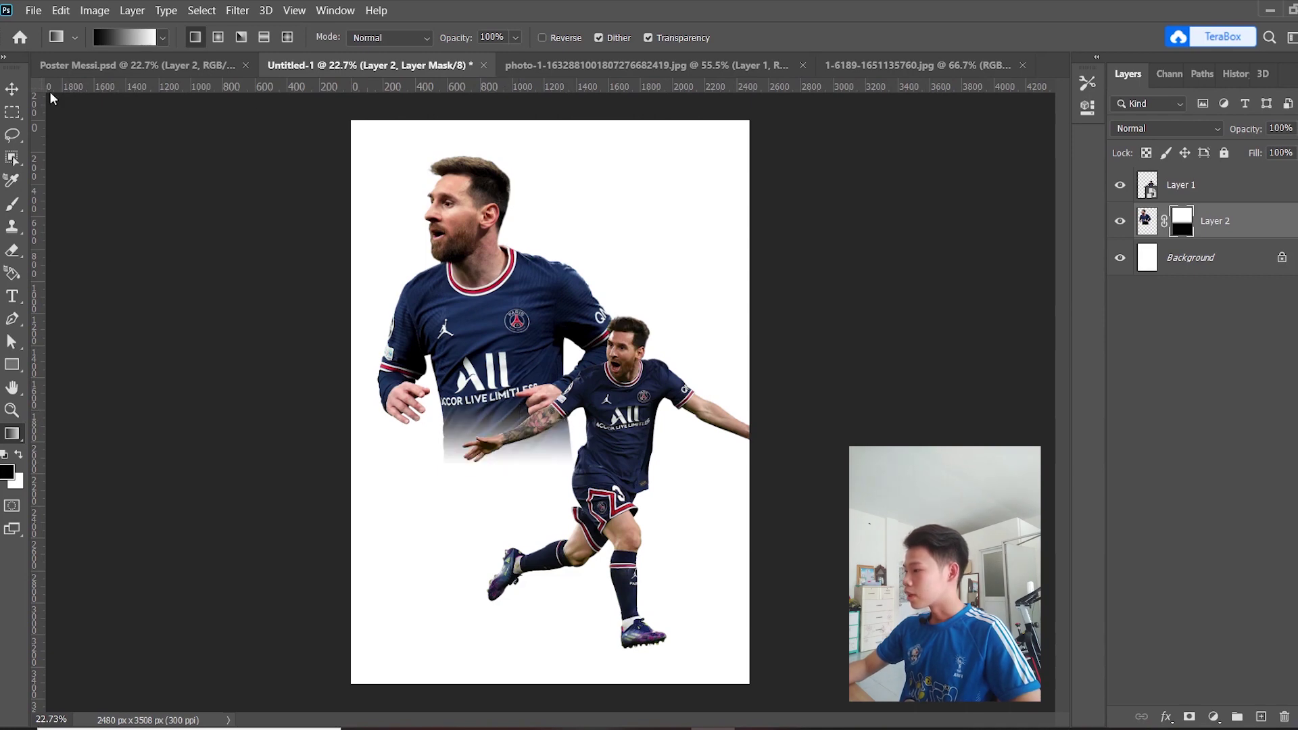
{"action": "left_click", "coordinate": [13, 89]}
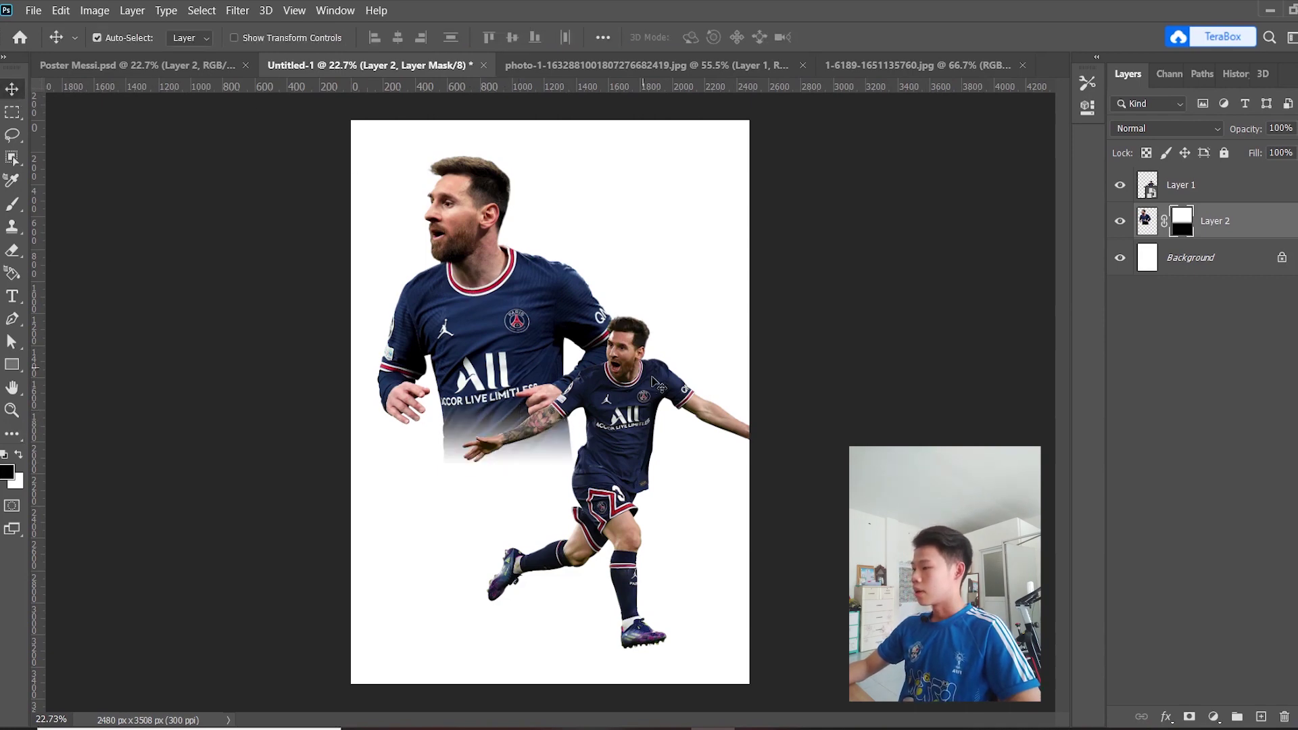
Scale up the running Messi on Layer 1 and move it left over the large Messi's legs.
{"action": "left_click_drag", "start_coordinate": [652, 382], "coordinate": [600, 383]}
{"action": "key", "text": "ctrl+z"}
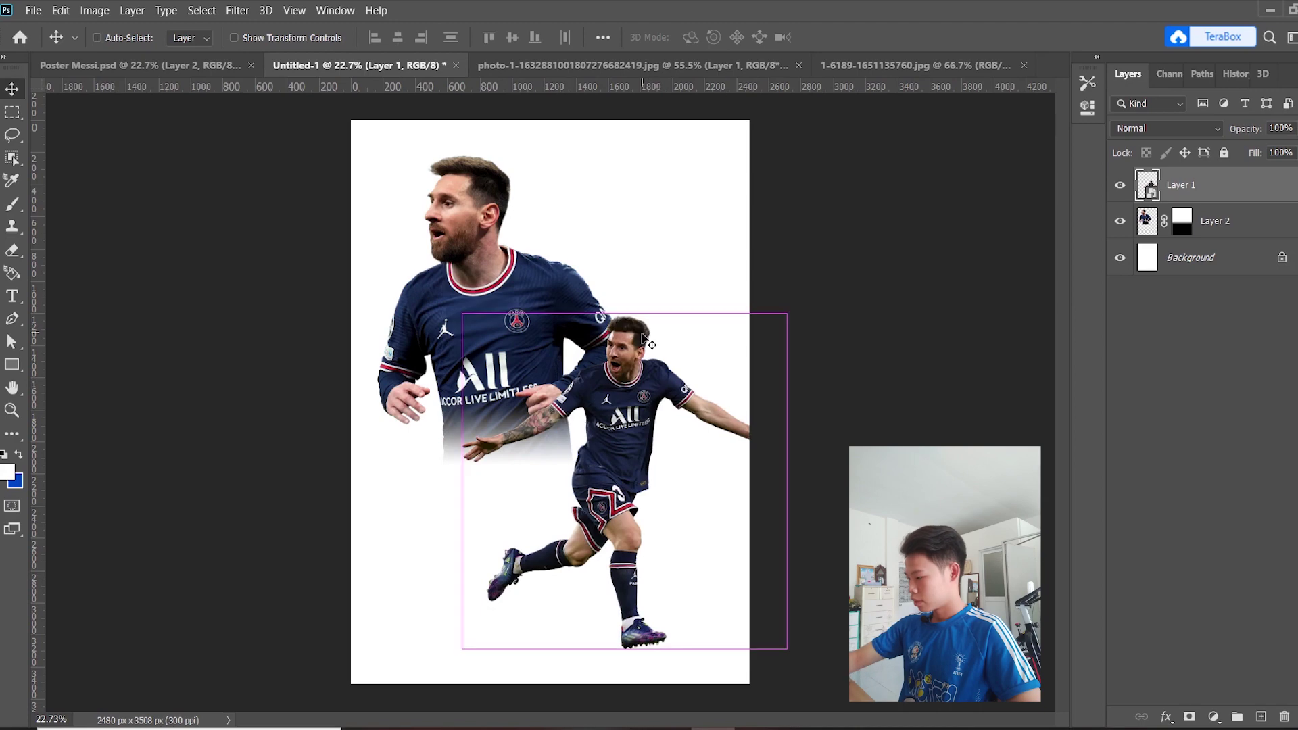
{"action": "key", "text": "ctrl+t"}
{"action": "left_click_drag", "start_coordinate": [788, 313], "coordinate": [737, 360]}
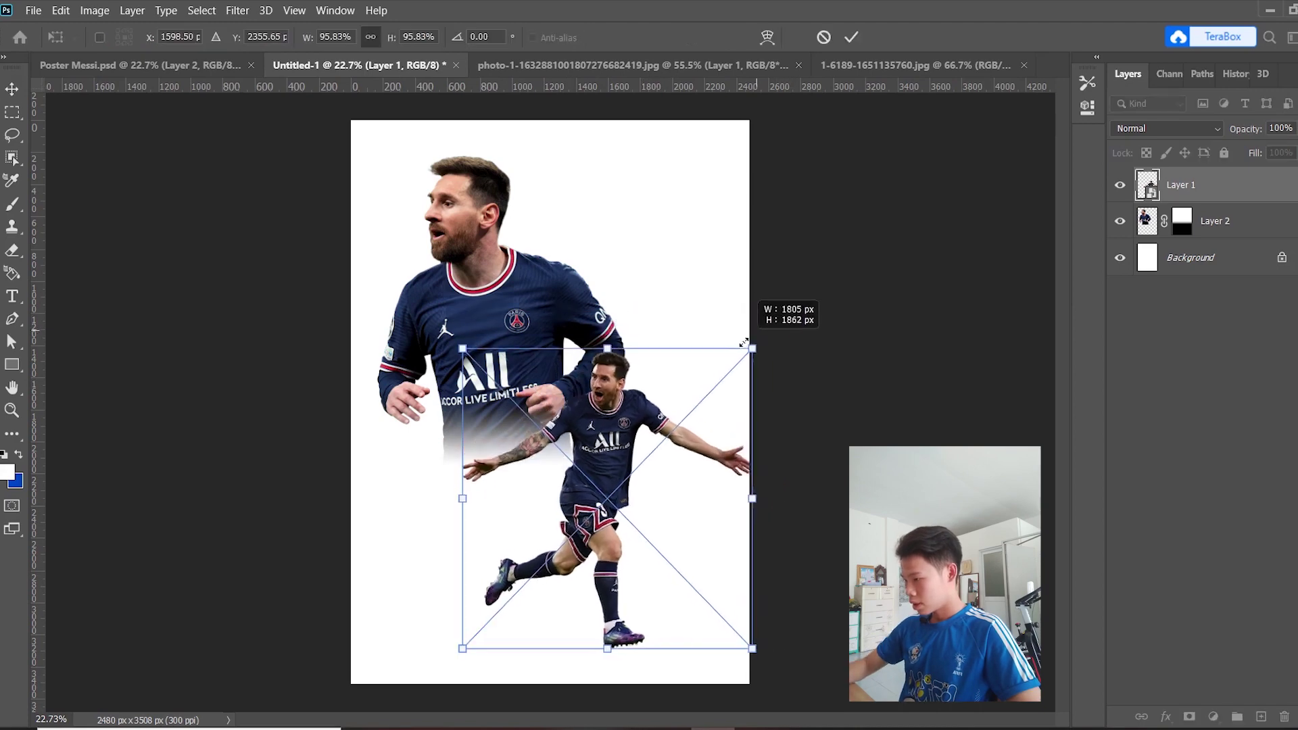
{"action": "left_click_drag", "start_coordinate": [605, 383], "coordinate": [609, 417]}
{"action": "left_click_drag", "start_coordinate": [739, 363], "coordinate": [788, 313]}
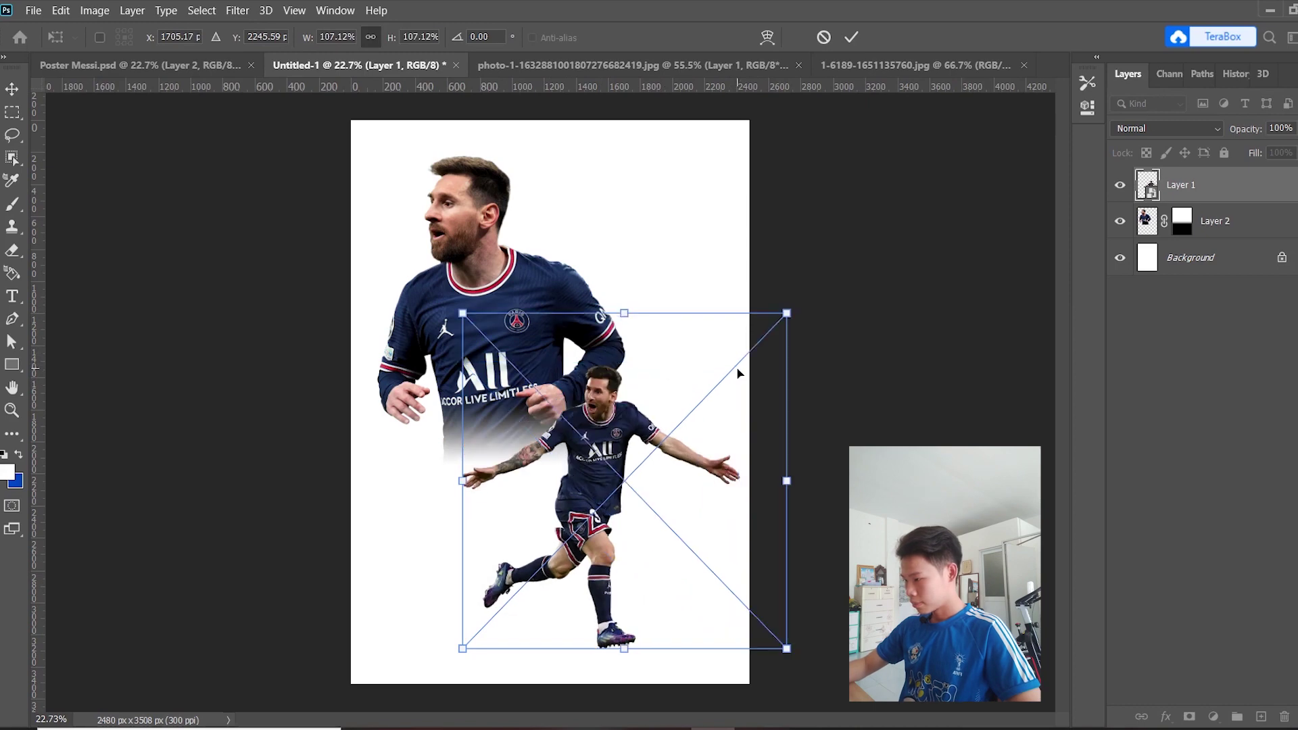
{"action": "key", "text": "Return"}
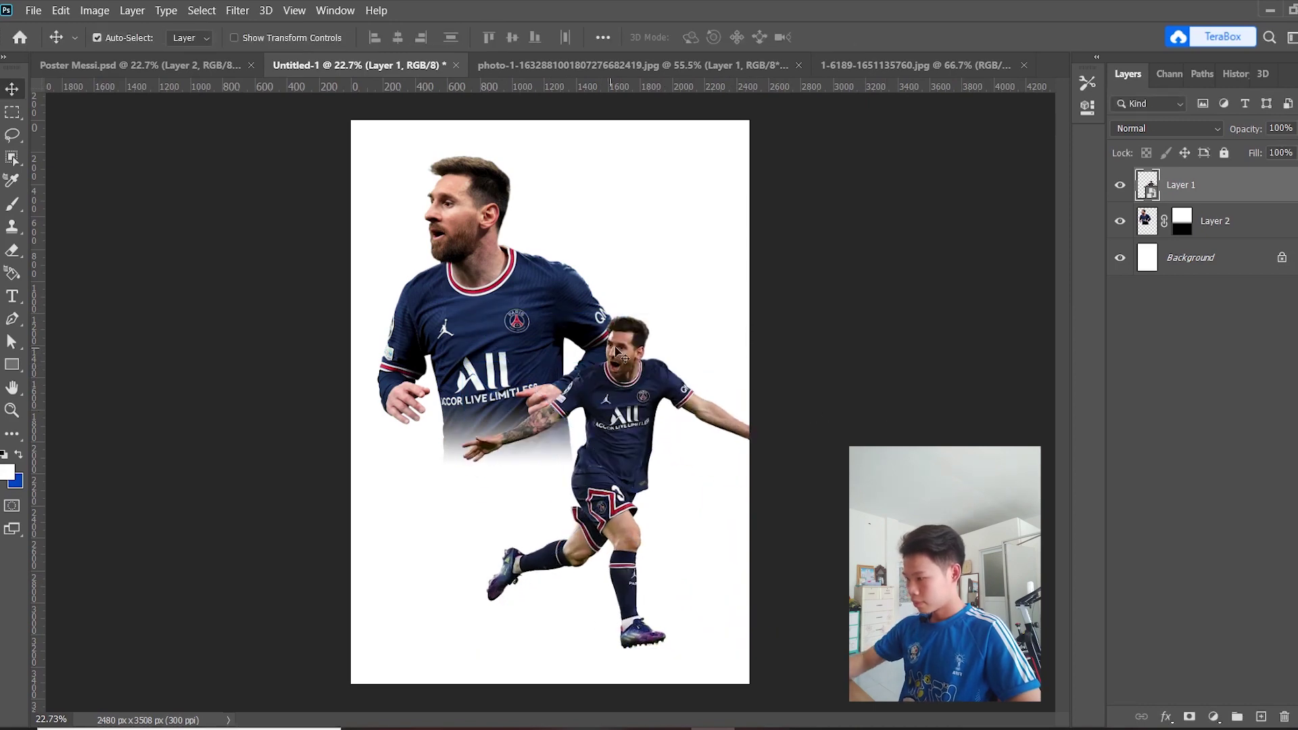
{"action": "left_click_drag", "start_coordinate": [640, 325], "coordinate": [640, 316]}
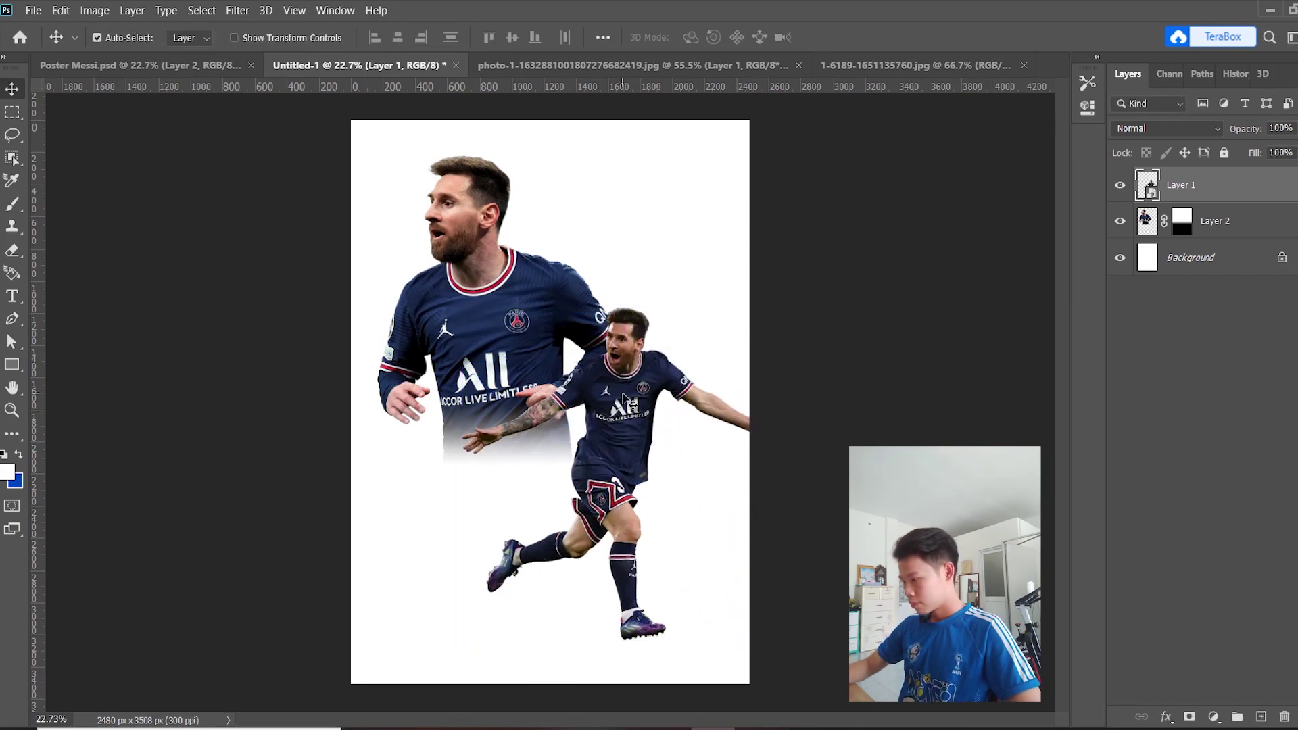
{"action": "left_click_drag", "start_coordinate": [624, 398], "coordinate": [577, 392]}
{"action": "left_click", "coordinate": [480, 298]}
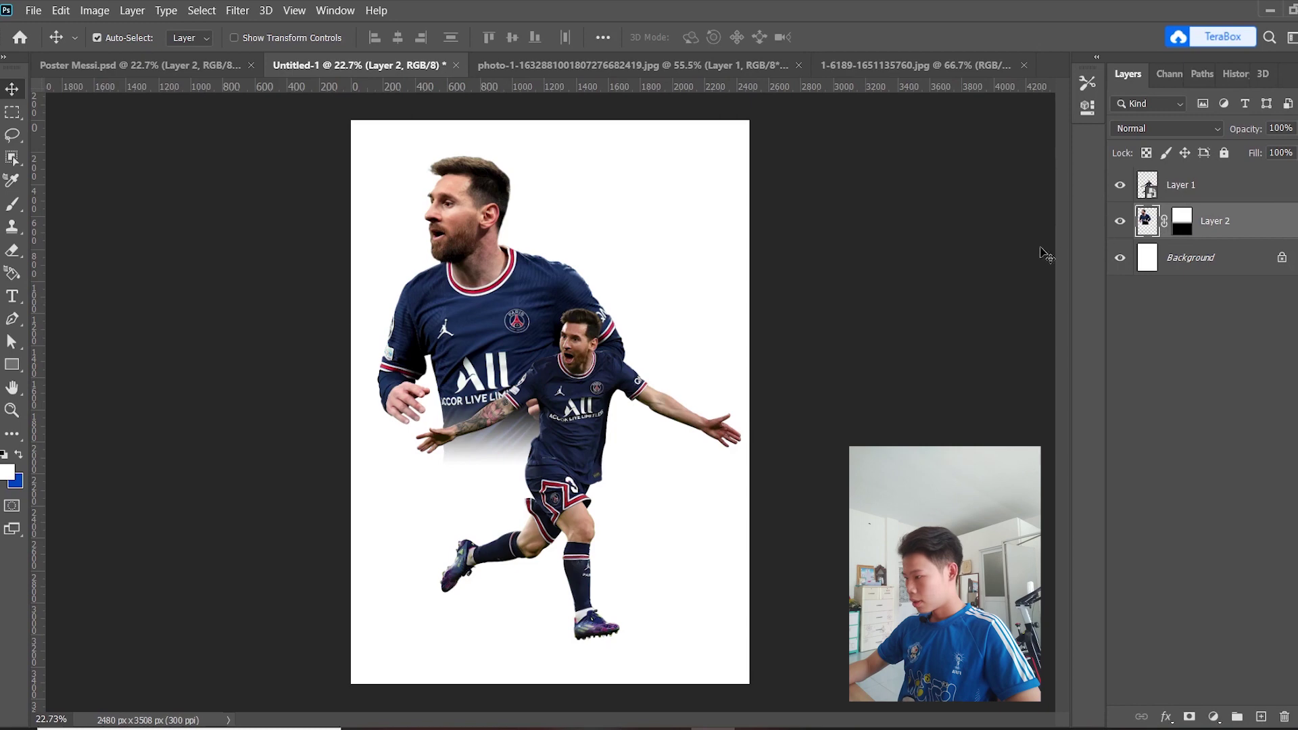
Drag the Pngtree kraft white paper JPG from the Poster Messi folder onto the poster canvas.
{"action": "left_click", "coordinate": [498, 697]}
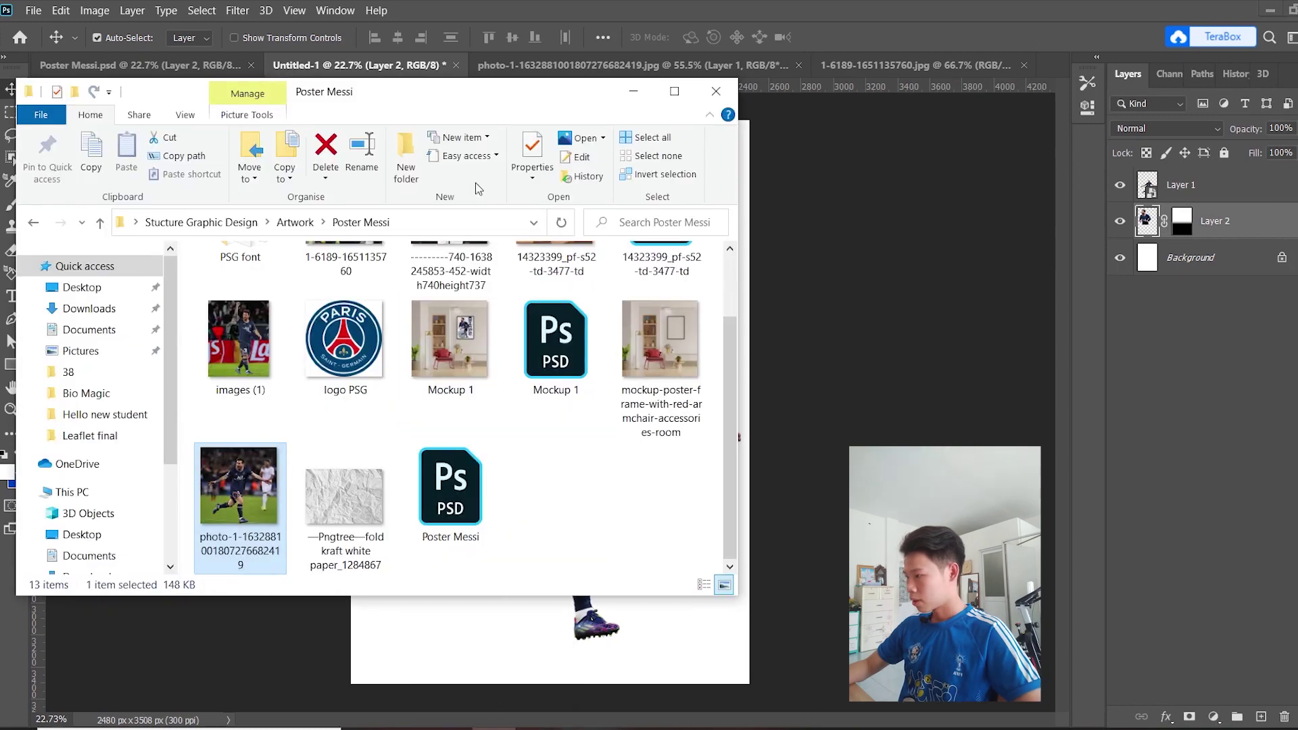
{"action": "left_click", "coordinate": [347, 493]}
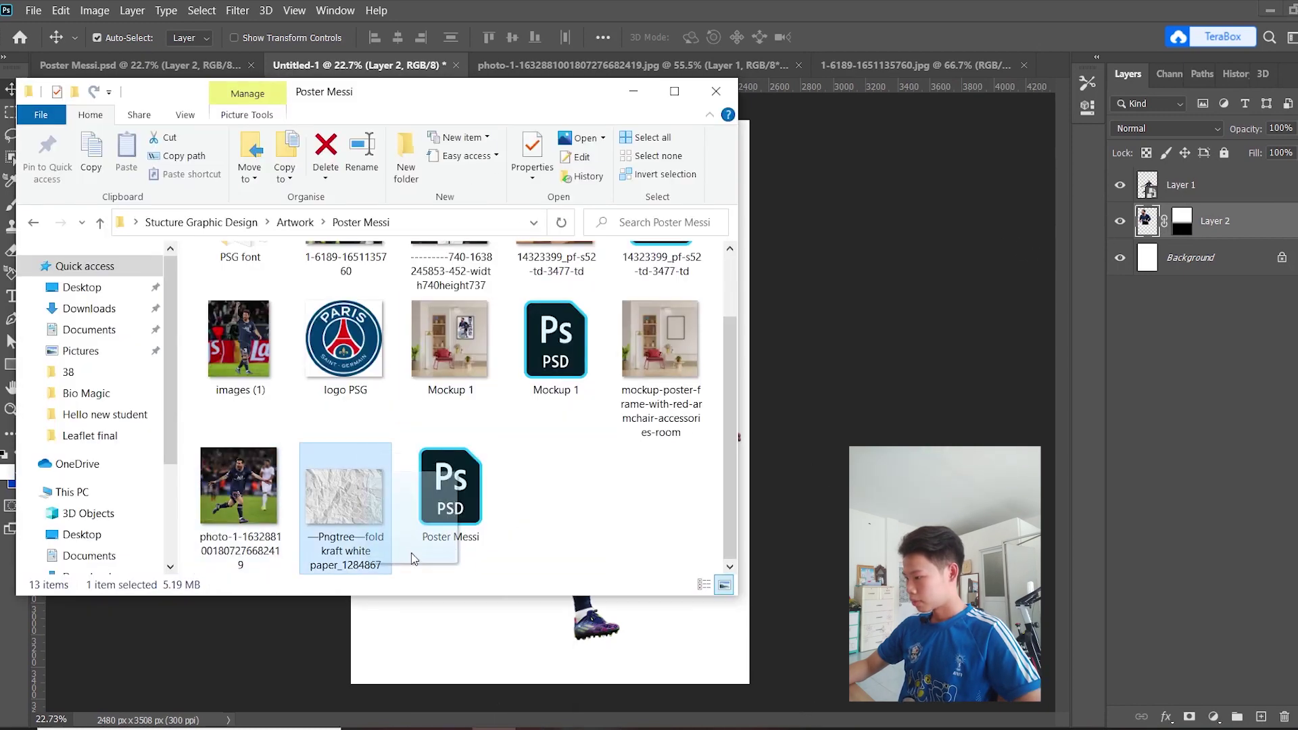
{"action": "left_click_drag", "start_coordinate": [412, 101], "coordinate": [450, 102]}
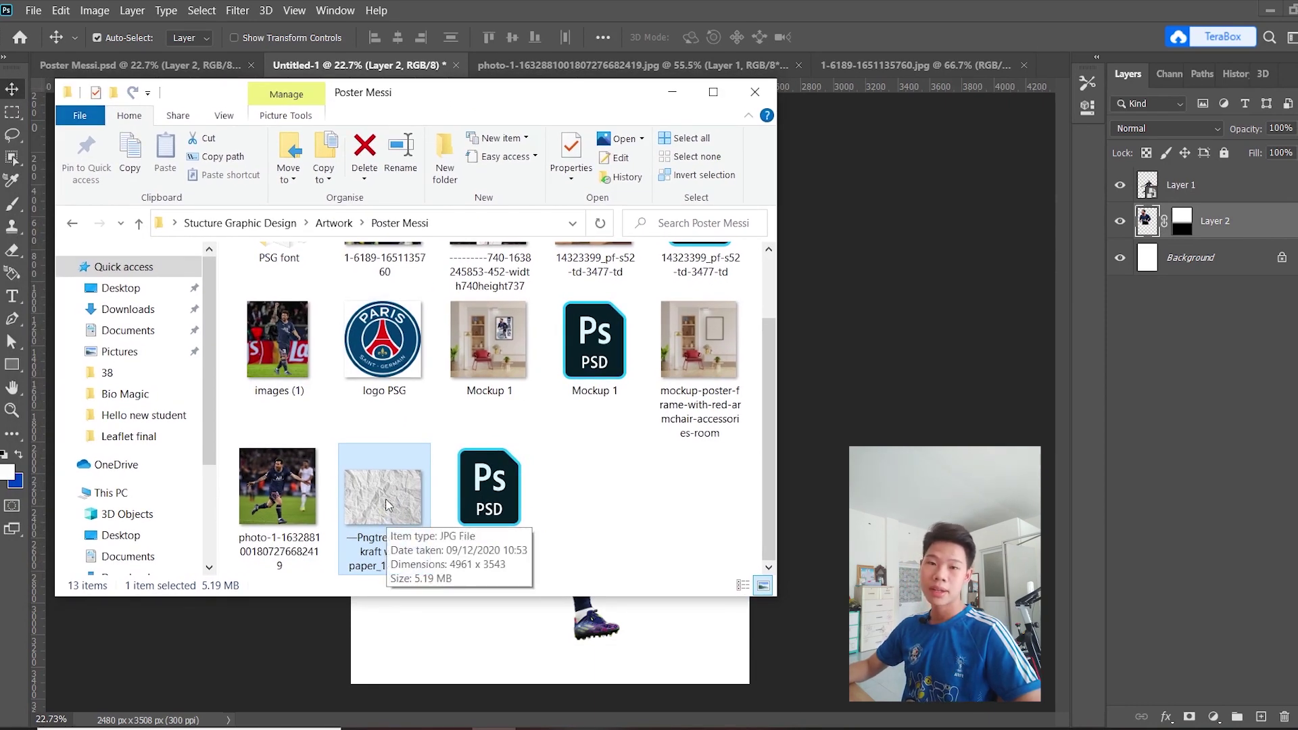
{"action": "scroll", "coordinate": [560, 279], "scroll_direction": "up", "scroll_amount": 1}
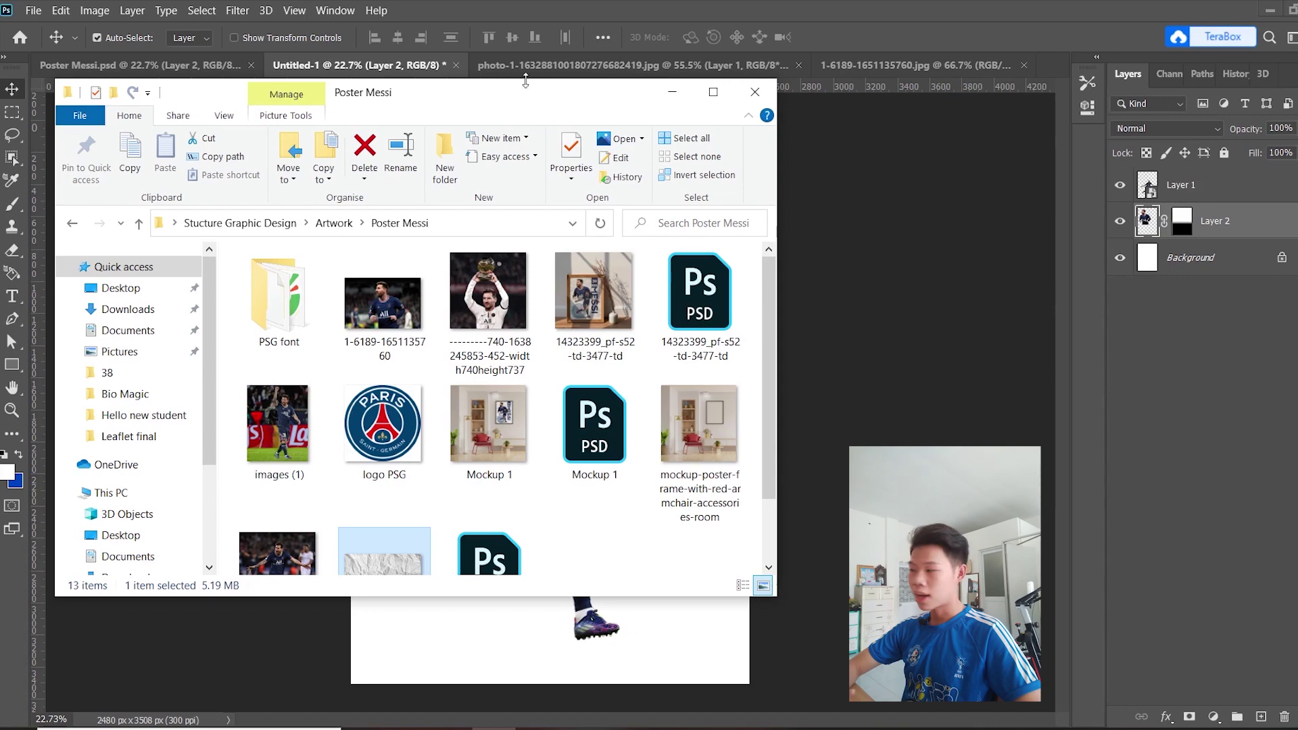
{"action": "left_click_drag", "start_coordinate": [518, 88], "coordinate": [525, 119]}
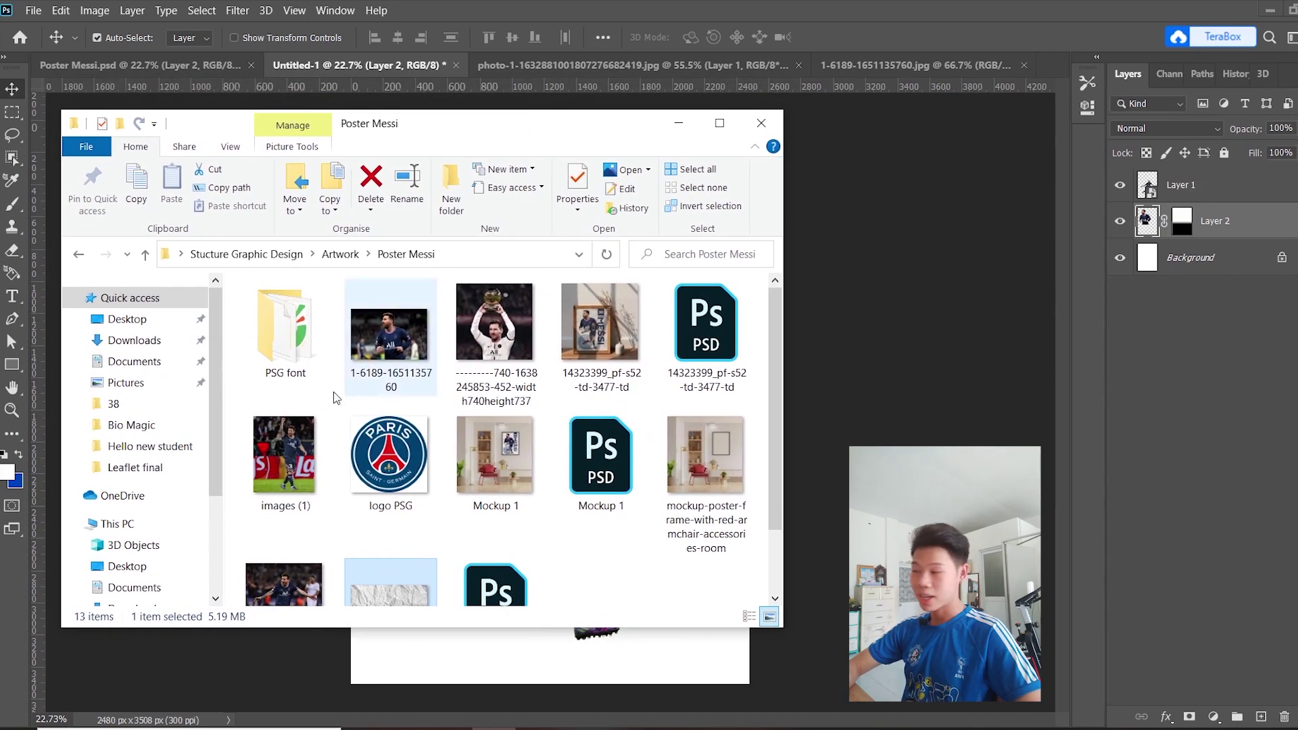
{"action": "scroll", "coordinate": [392, 518], "scroll_direction": "down", "scroll_amount": 2}
{"action": "left_click_drag", "start_coordinate": [387, 526], "coordinate": [519, 663]}
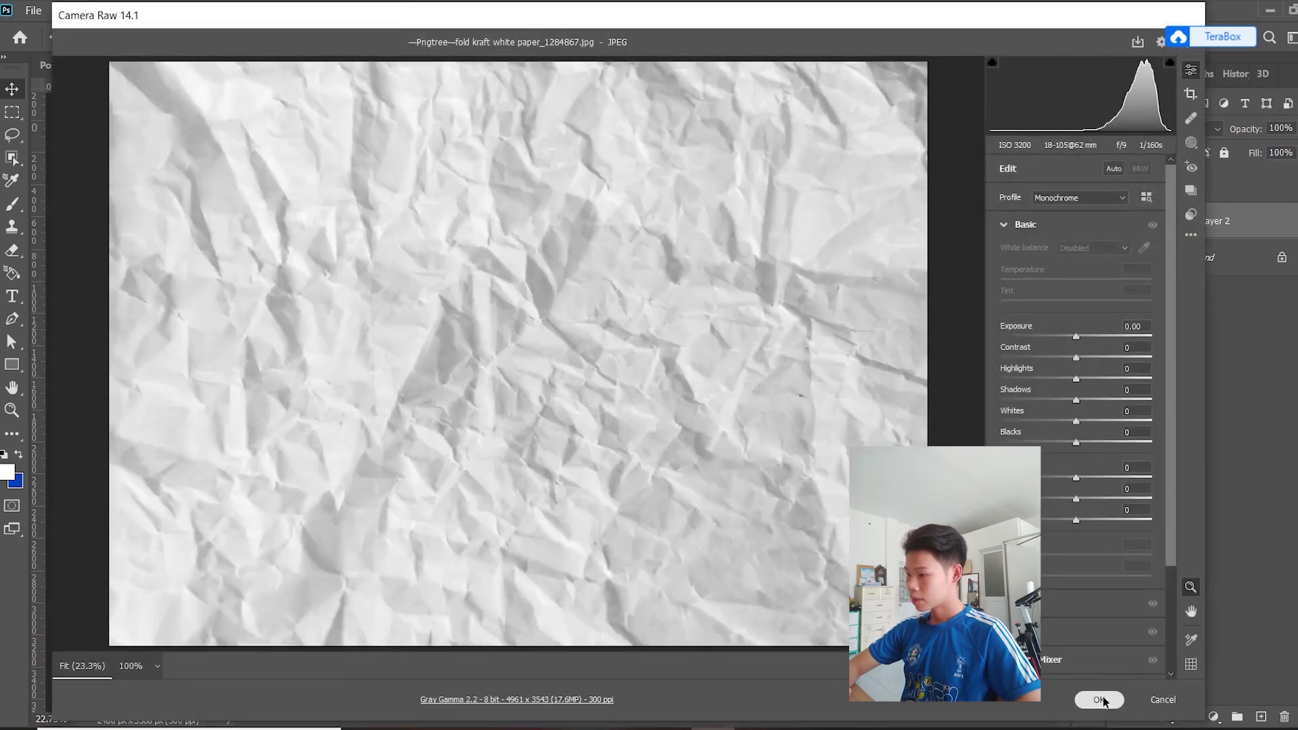
Place the paper below Layer 2, rotated to portrait and stretched to fill the whole poster.
{"action": "left_click", "coordinate": [1102, 700]}
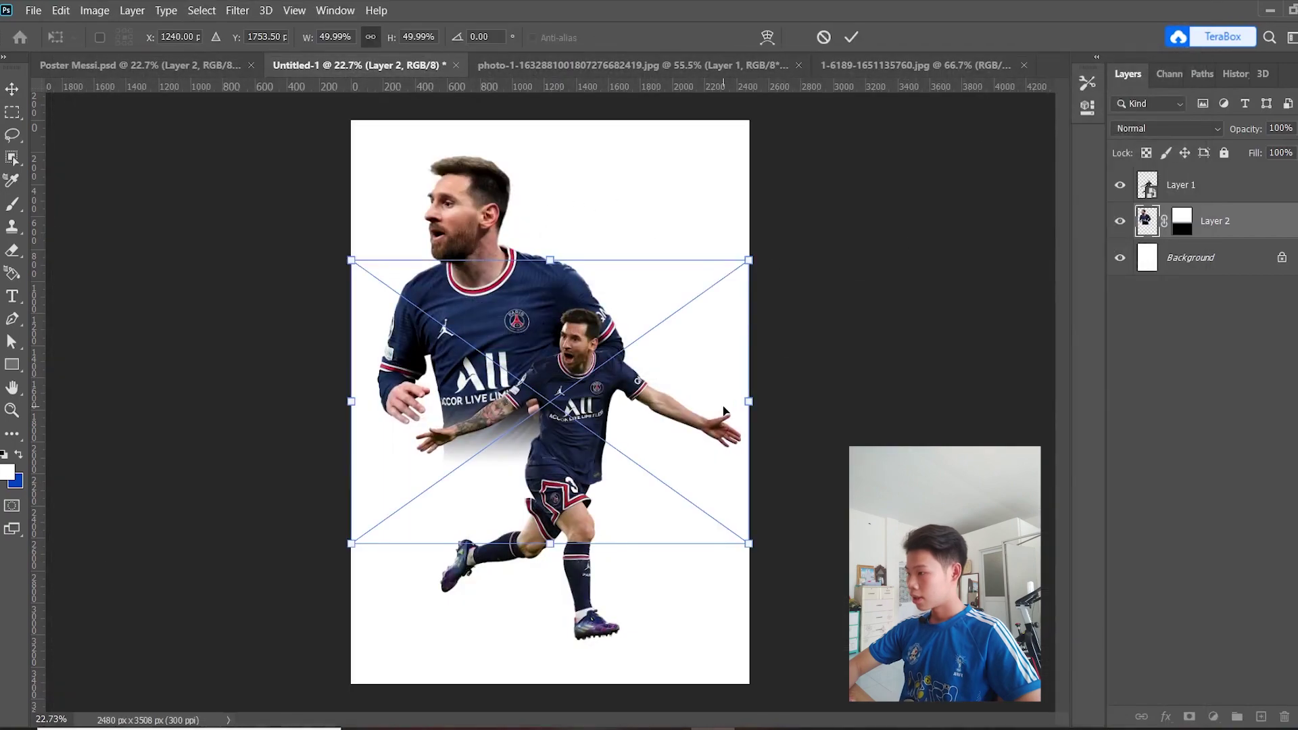
{"action": "left_click_drag", "start_coordinate": [484, 305], "coordinate": [485, 266]}
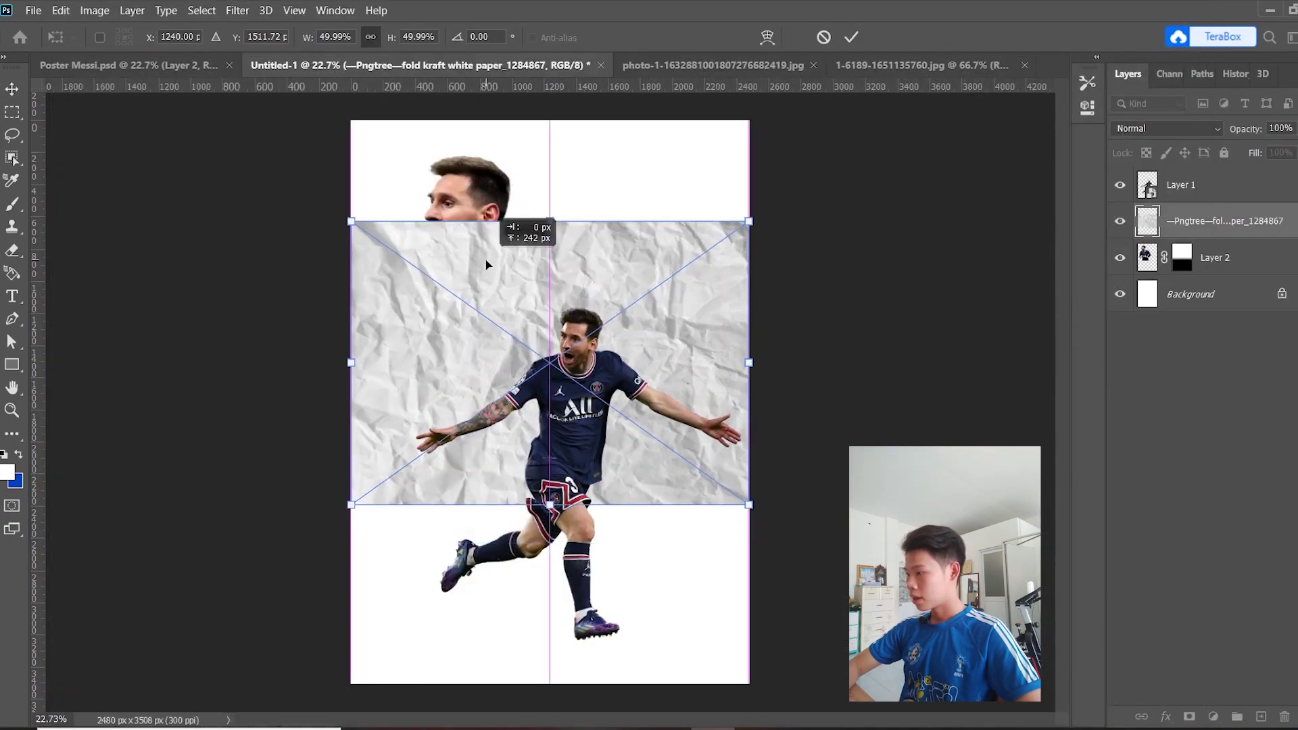
{"action": "left_click_drag", "start_coordinate": [1210, 230], "coordinate": [1210, 274]}
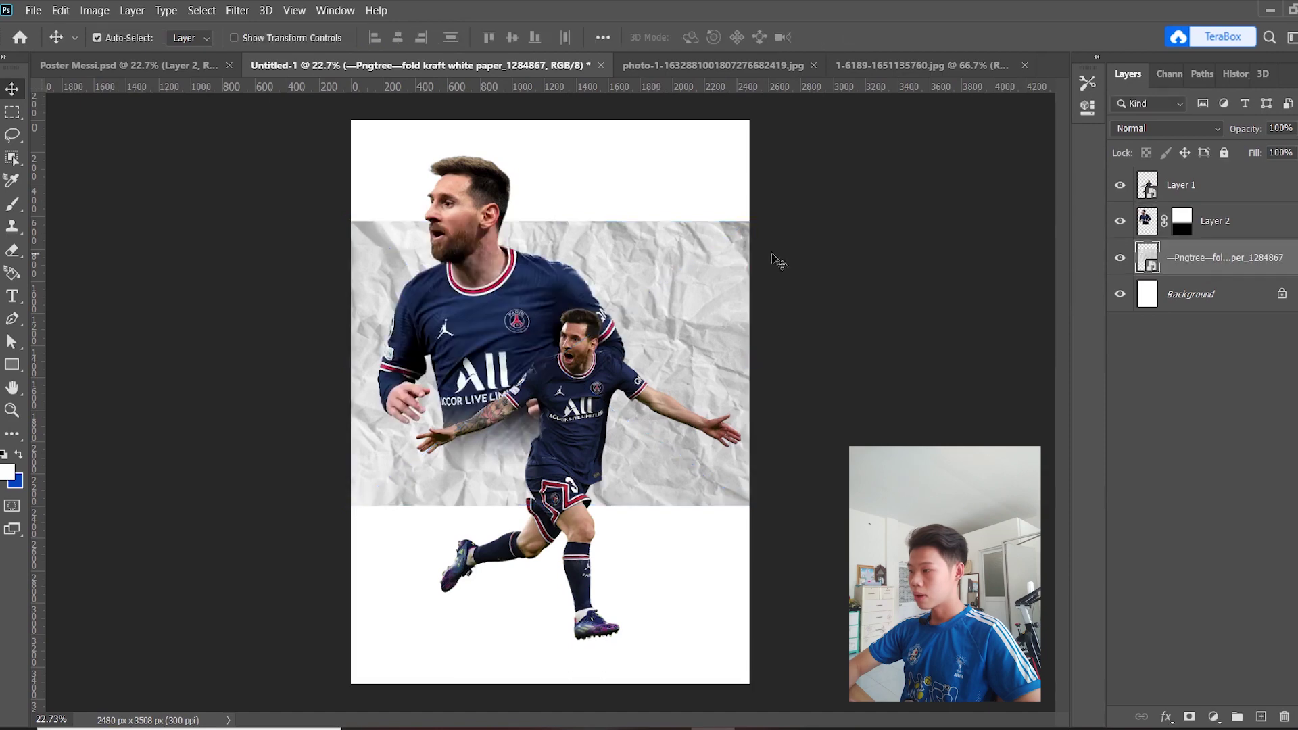
{"action": "mouse_move", "coordinate": [811, 349]}
{"action": "left_mouse_down"}
{"action": "mouse_move", "coordinate": [808, 378]}
{"action": "mouse_move", "coordinate": [571, 429]}
{"action": "left_mouse_up"}
{"action": "left_click_drag", "start_coordinate": [594, 216], "coordinate": [537, 173]}
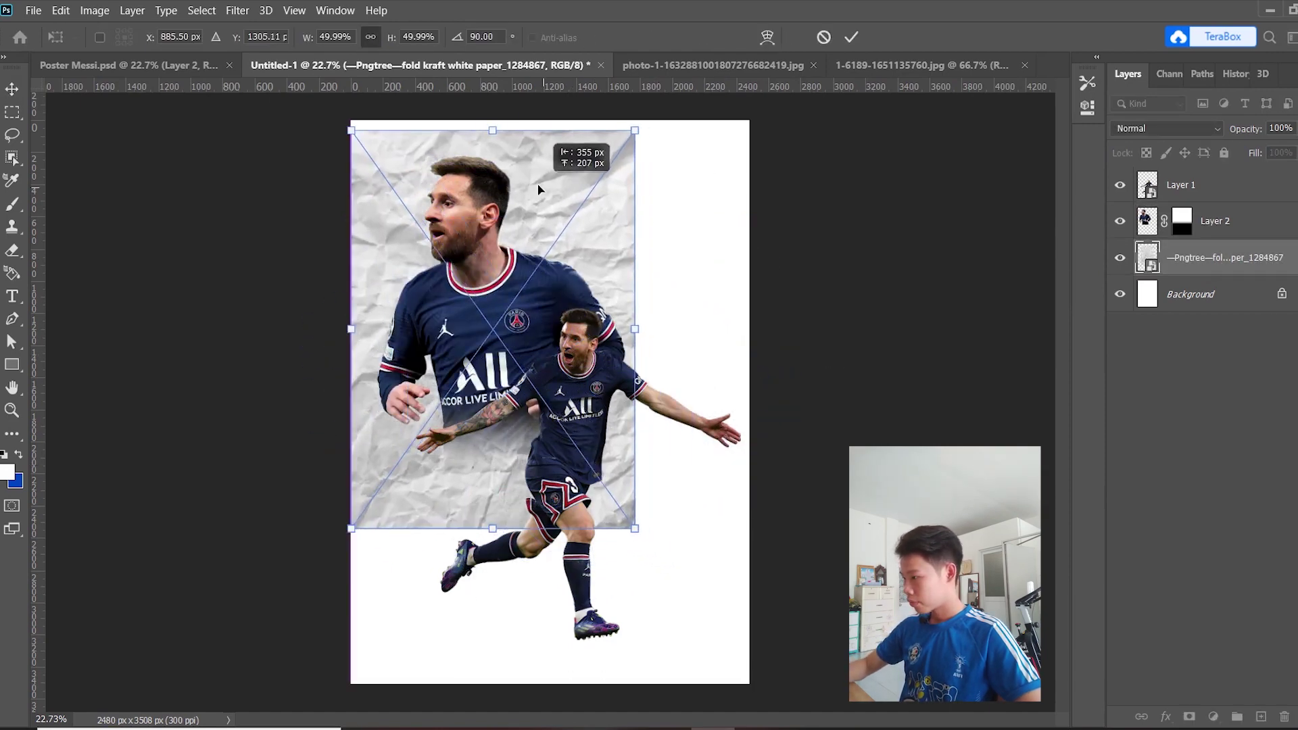
{"action": "mouse_move", "coordinate": [636, 517]}
{"action": "left_mouse_down"}
{"action": "mouse_move", "coordinate": [700, 571]}
{"action": "mouse_move", "coordinate": [777, 679]}
{"action": "left_mouse_up"}
{"action": "key", "text": "Return"}
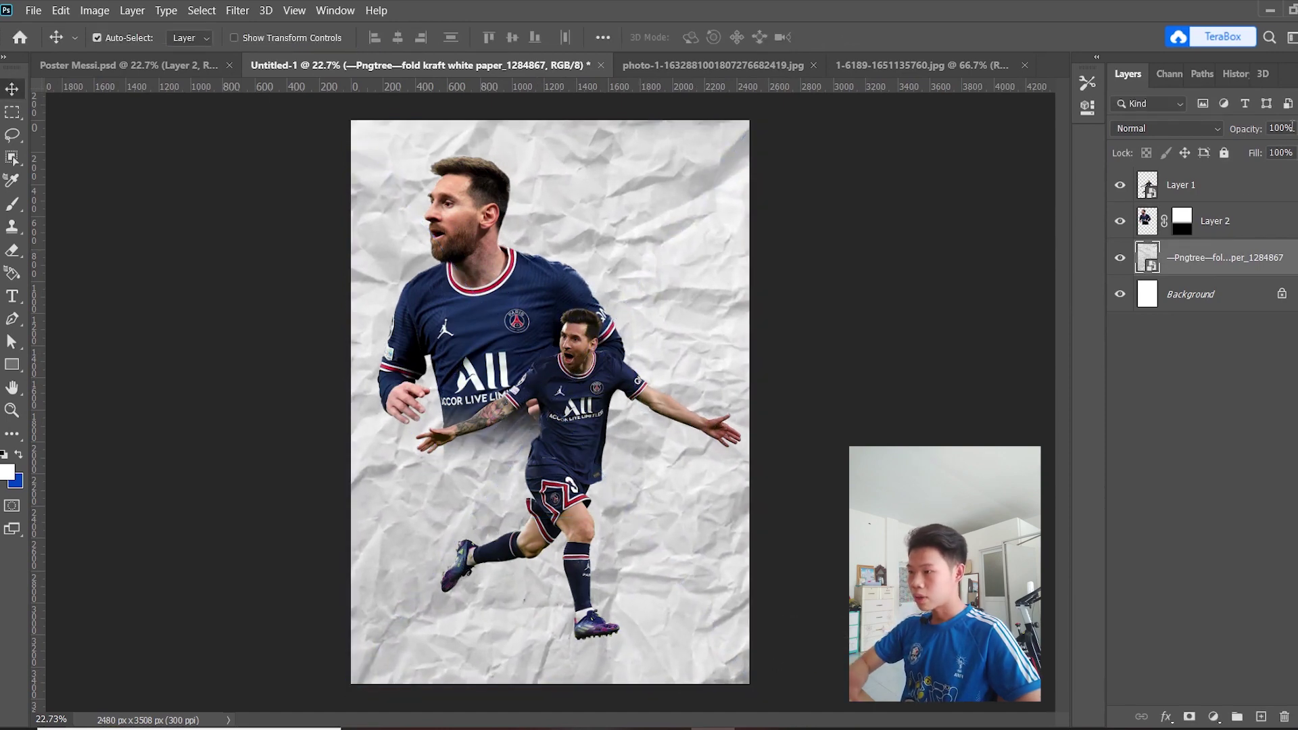
Set the paper layer to 70% opacity and nudge the small Messi slightly right.
{"action": "type", "text": "7"}
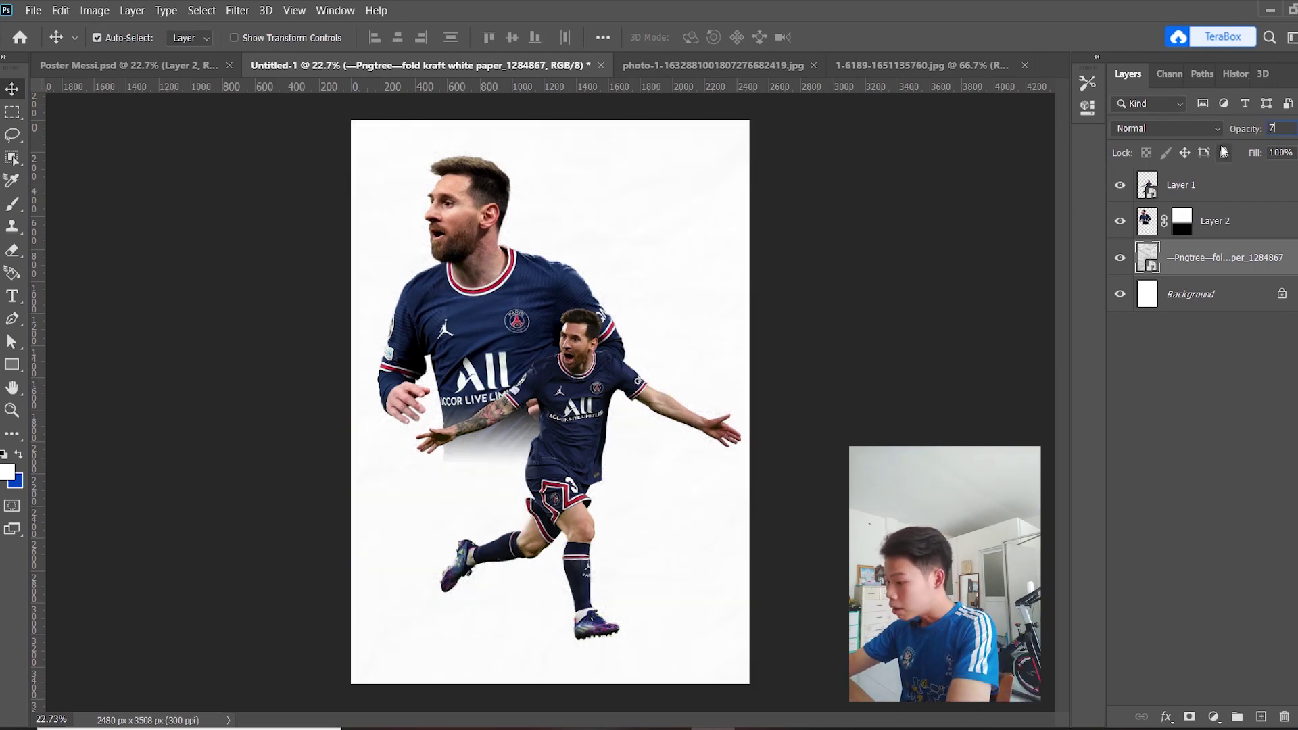
{"action": "type", "text": "0"}
{"action": "key", "text": "Return"}
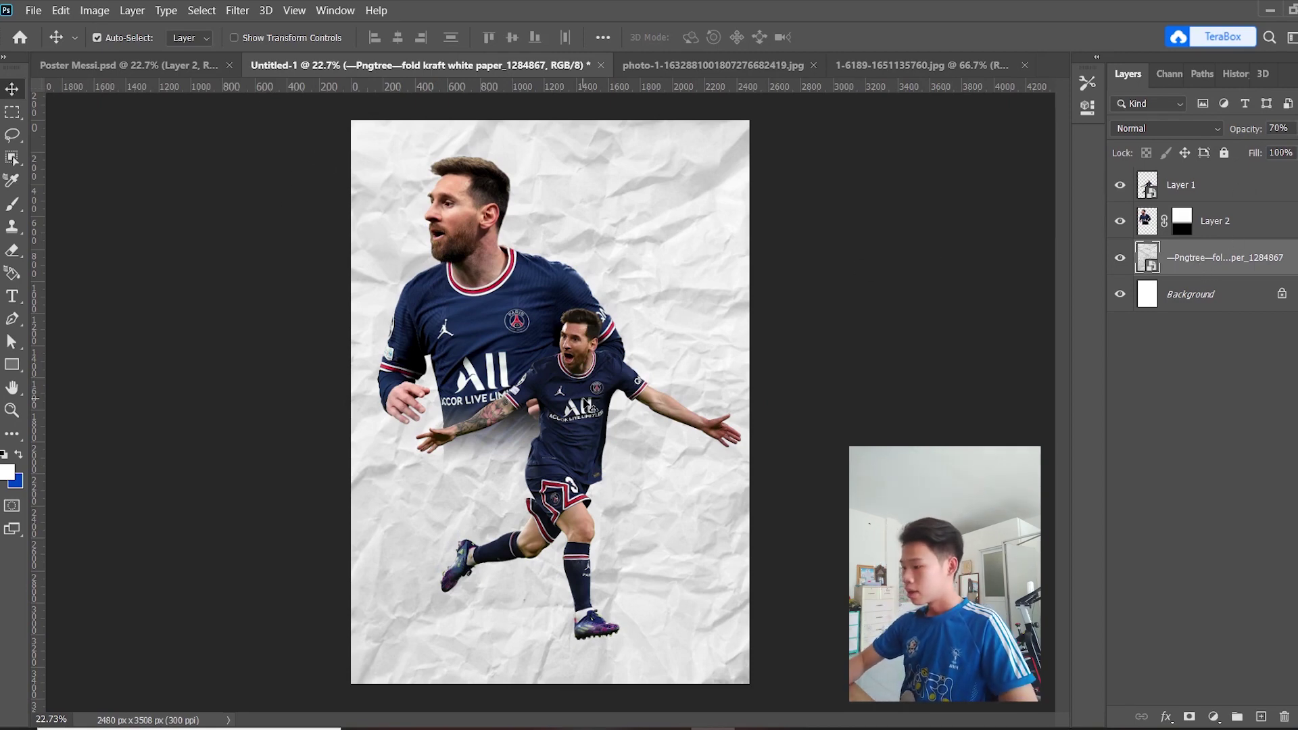
{"action": "mouse_move", "coordinate": [584, 426]}
{"action": "left_mouse_down"}
{"action": "mouse_move", "coordinate": [600, 426]}
{"action": "mouse_move", "coordinate": [586, 423]}
{"action": "left_mouse_up"}
{"action": "left_click", "coordinate": [472, 280]}
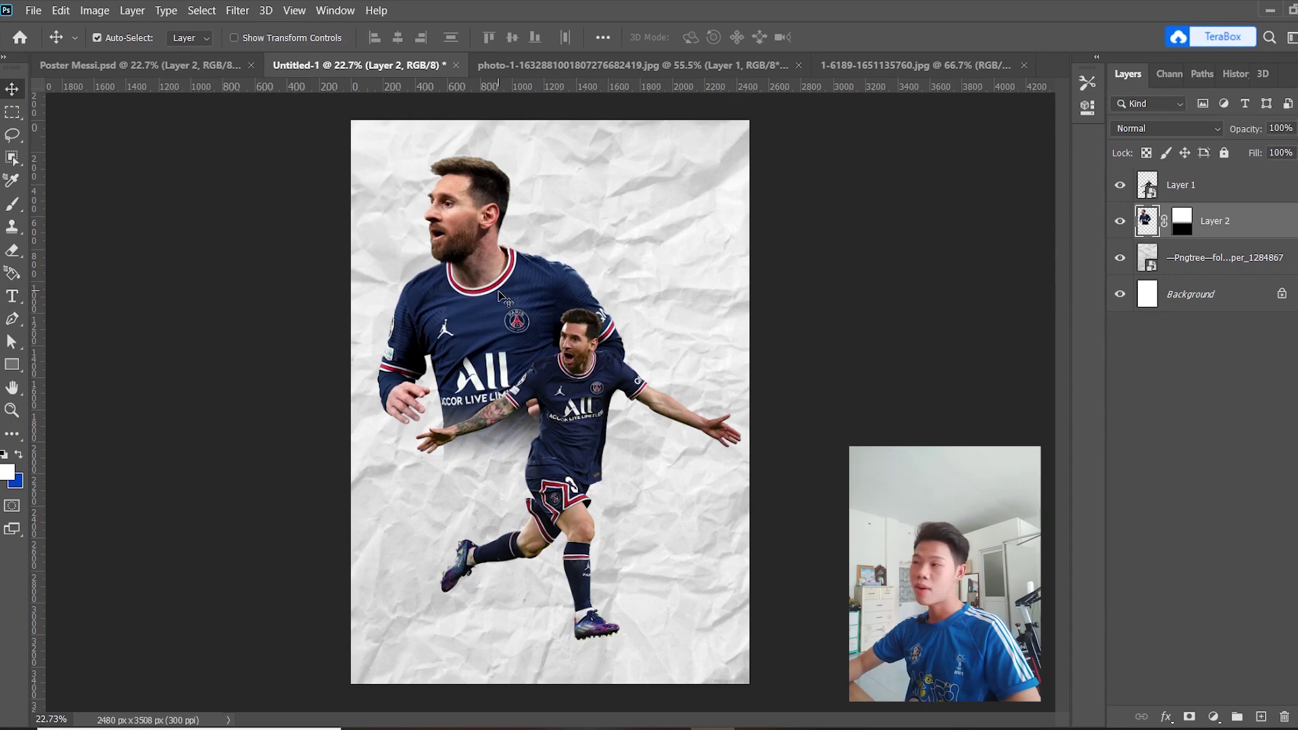
Draw a rectangle hanging from the poster's top edge, right of centre.
{"action": "left_click", "coordinate": [12, 296]}
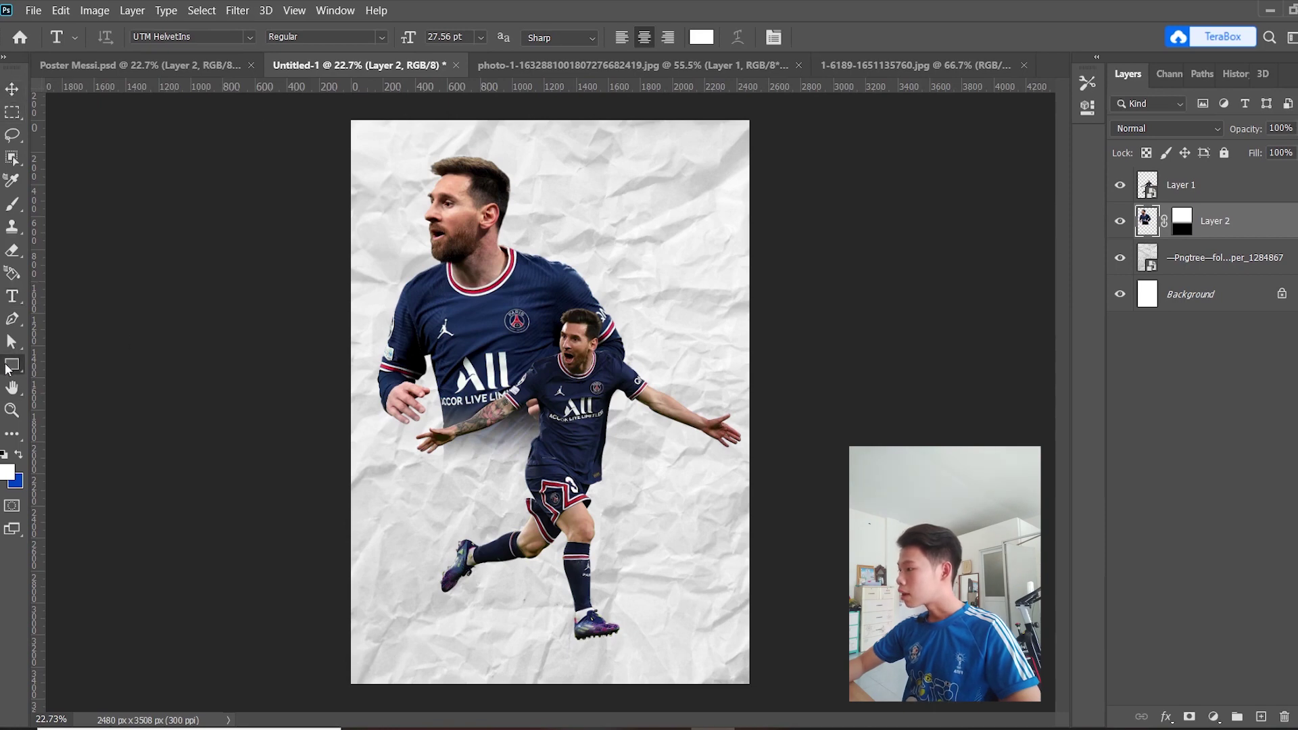
{"action": "left_click", "coordinate": [12, 365]}
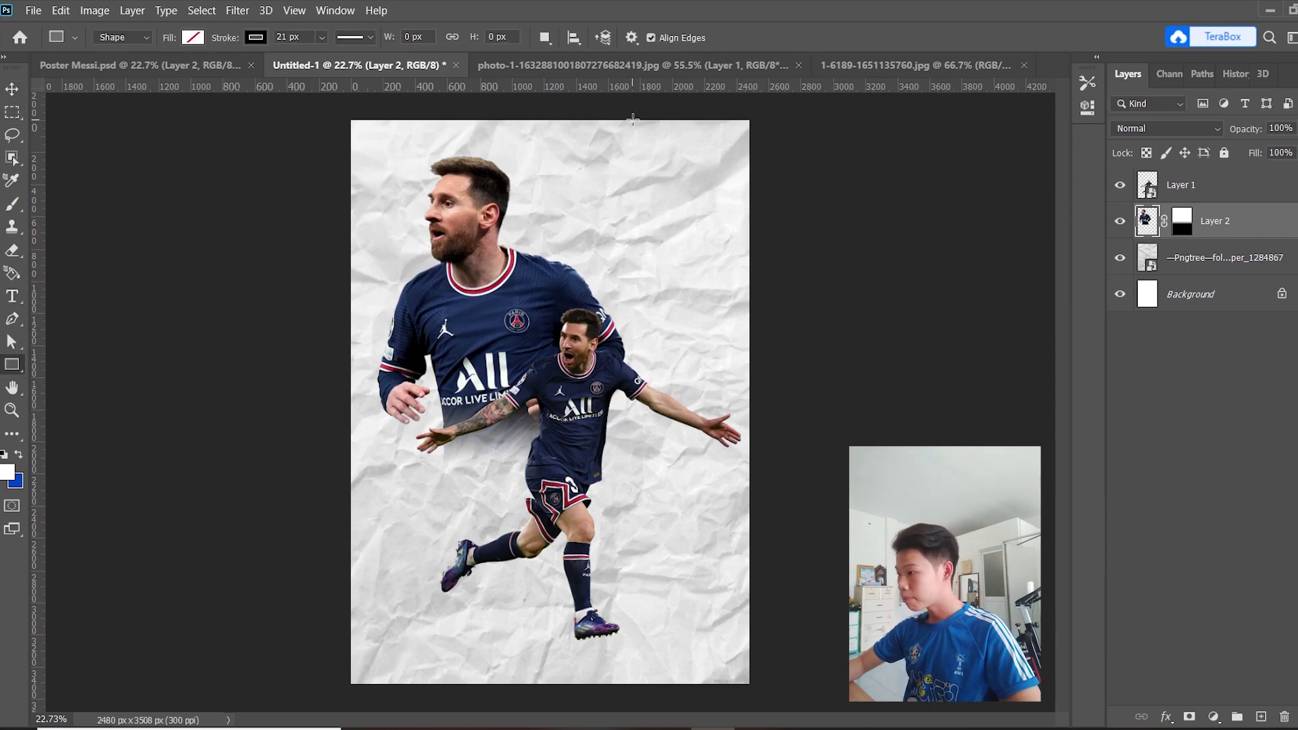
{"action": "left_click_drag", "start_coordinate": [633, 119], "coordinate": [704, 209]}
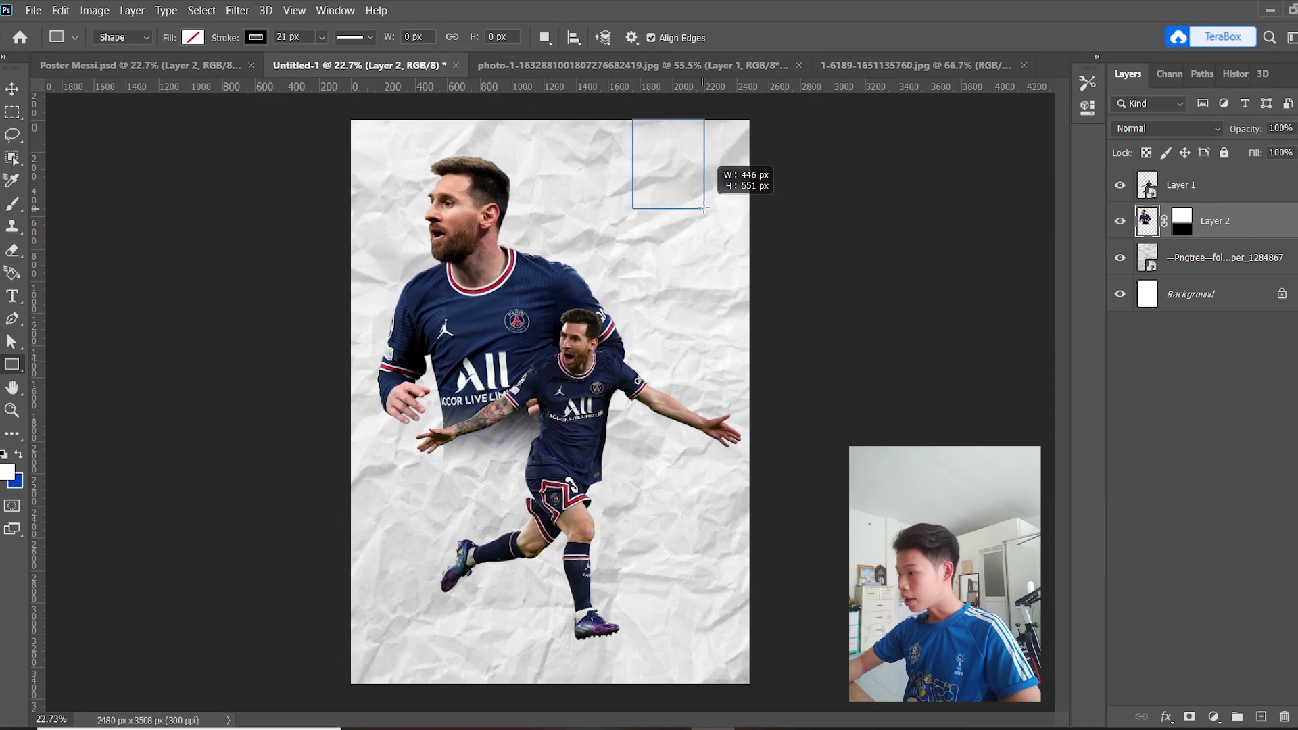
{"action": "left_click_drag", "start_coordinate": [704, 209], "coordinate": [706, 214]}
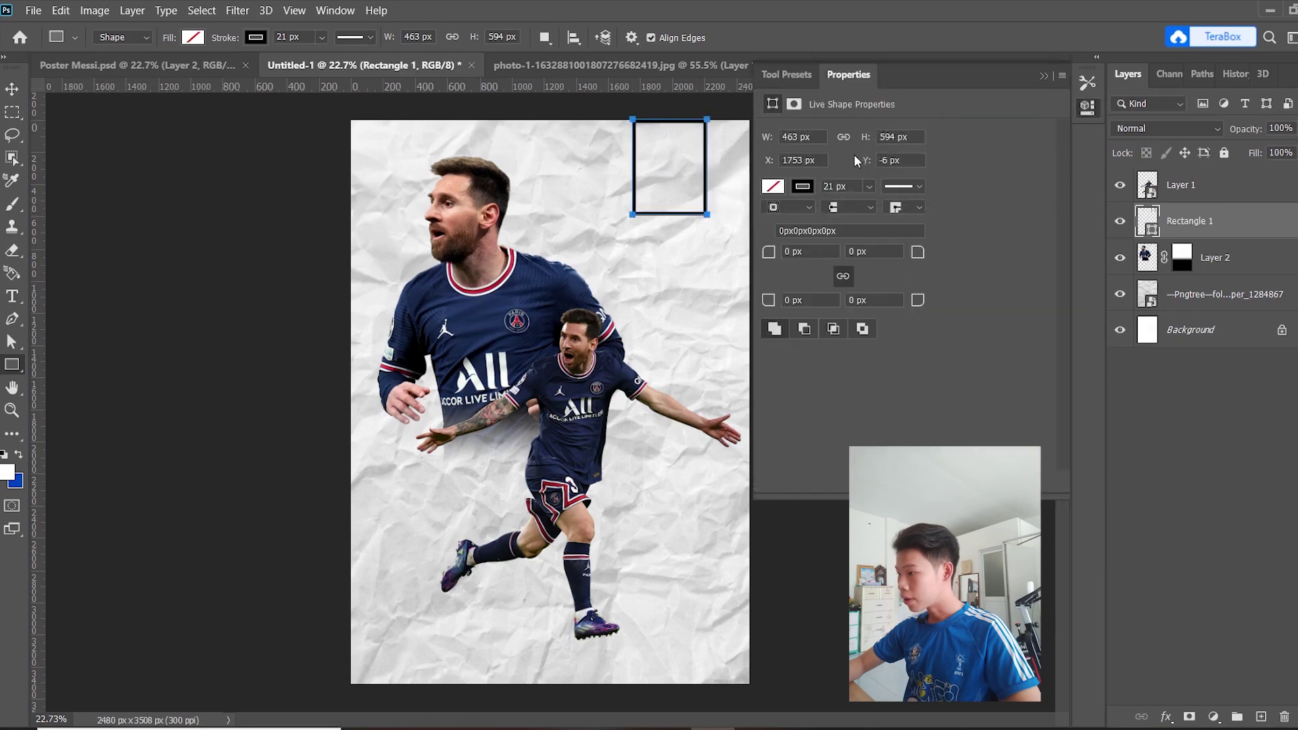
Give Rectangle 1 a navy fill with no stroke.
{"action": "left_click", "coordinate": [802, 186]}
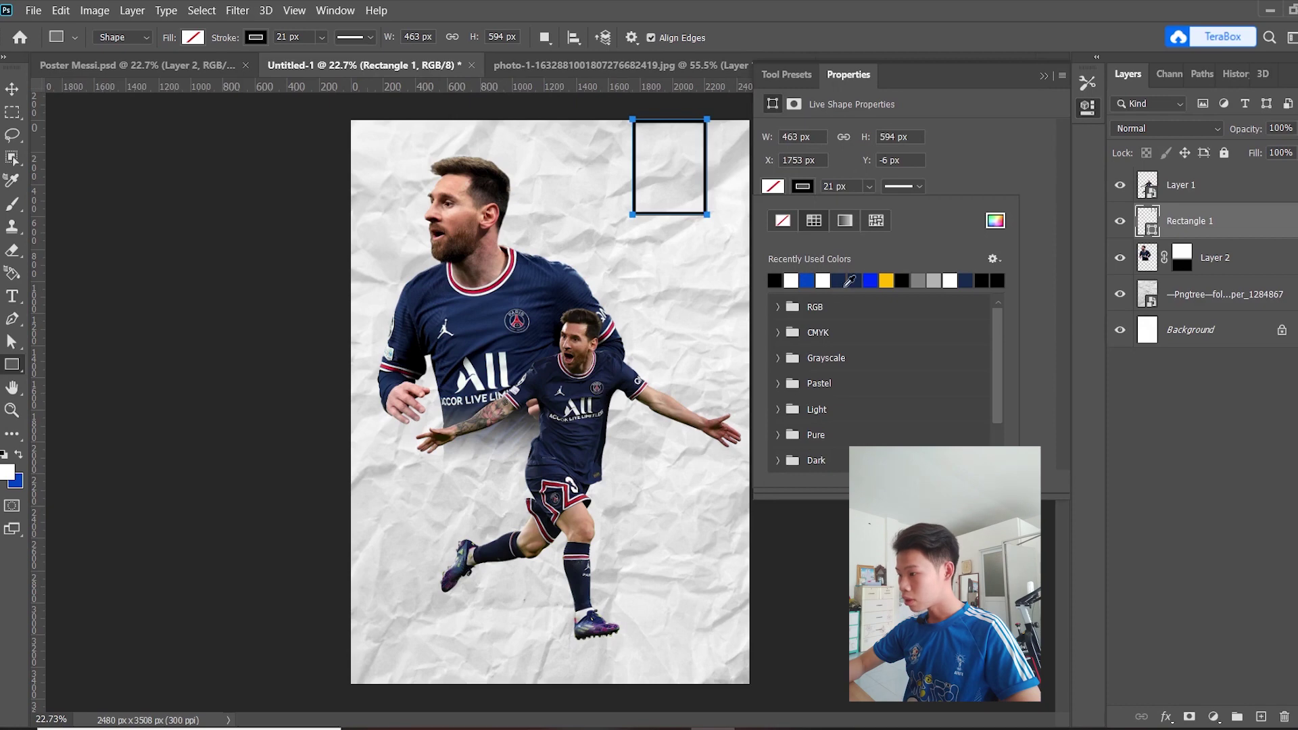
{"action": "left_click", "coordinate": [848, 281]}
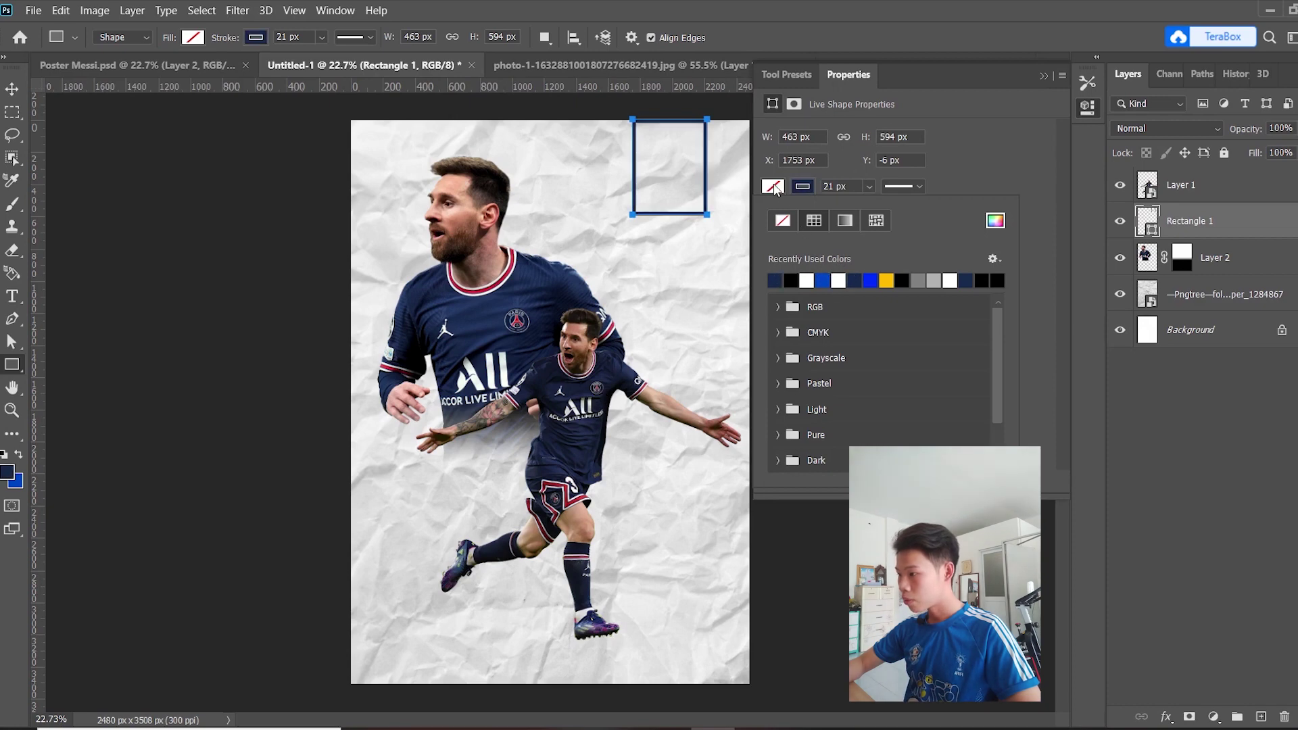
{"action": "left_click", "coordinate": [803, 187]}
{"action": "left_click", "coordinate": [780, 187]}
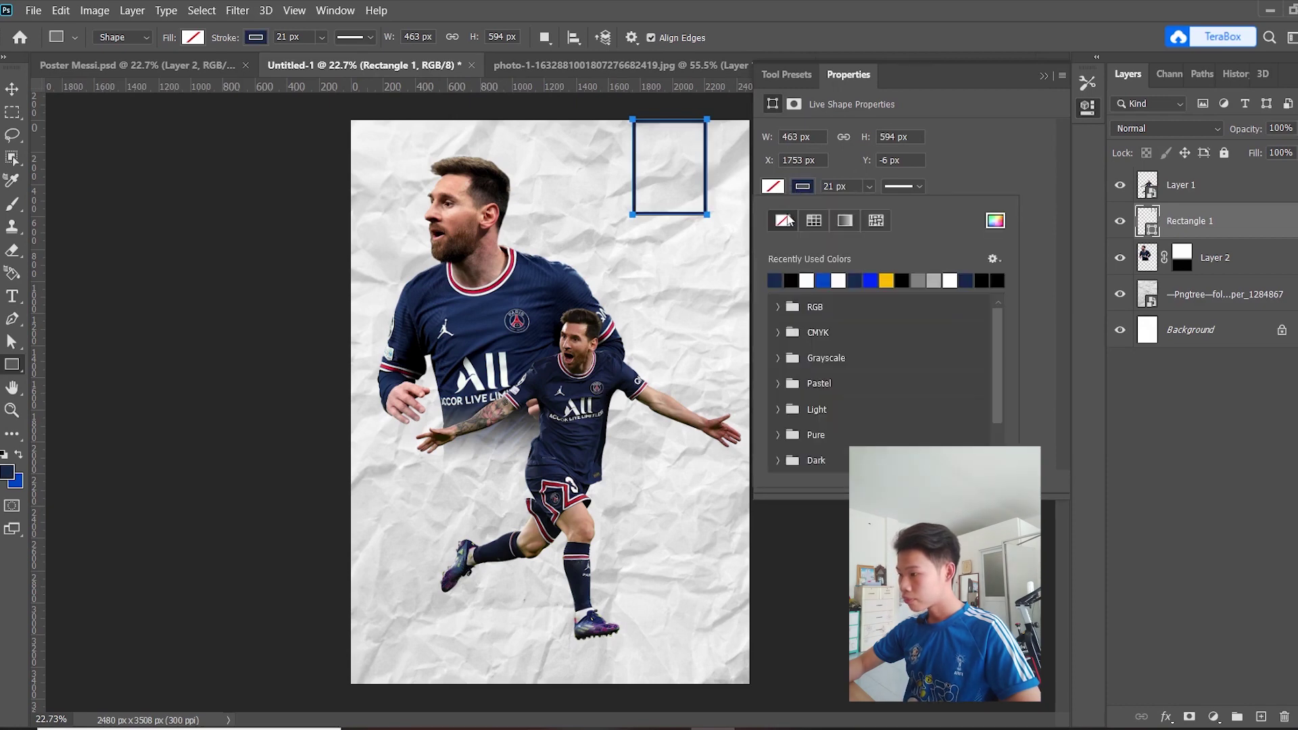
{"action": "left_click", "coordinate": [825, 281]}
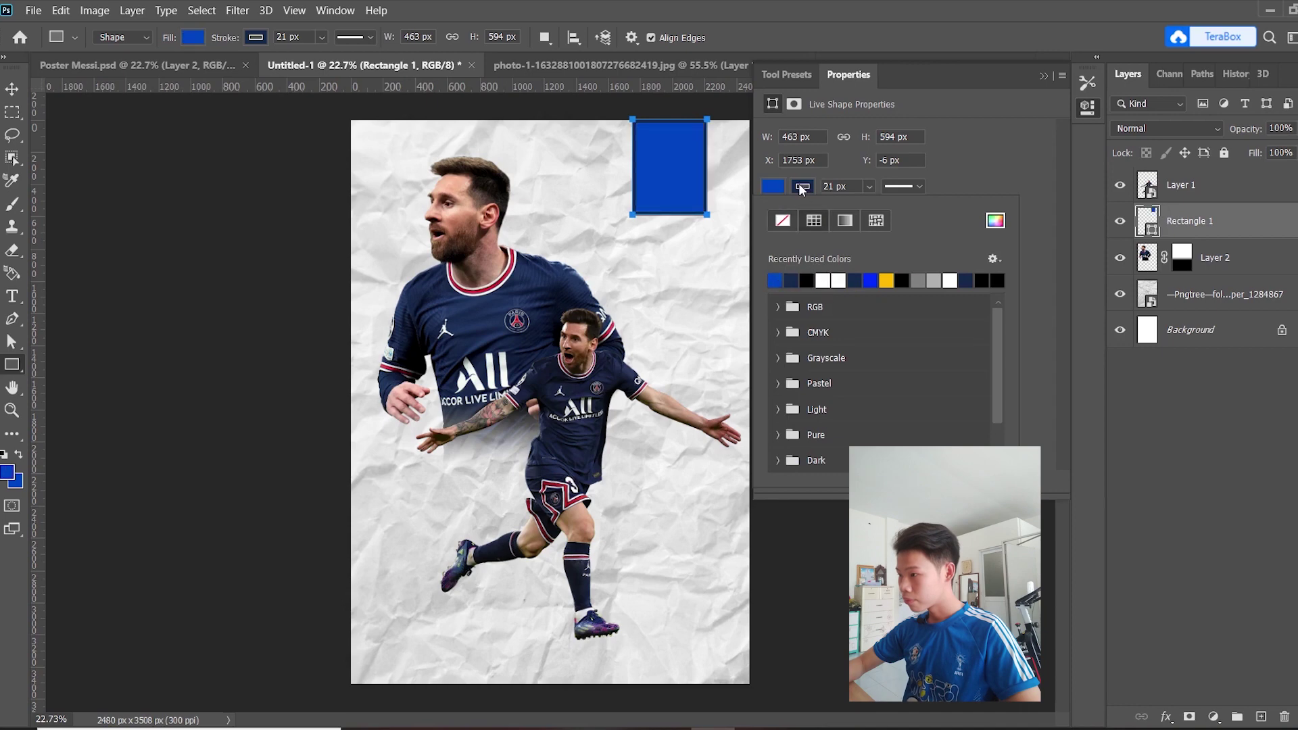
{"action": "left_click", "coordinate": [791, 280]}
{"action": "left_click", "coordinate": [778, 218]}
{"action": "left_click", "coordinate": [791, 279]}
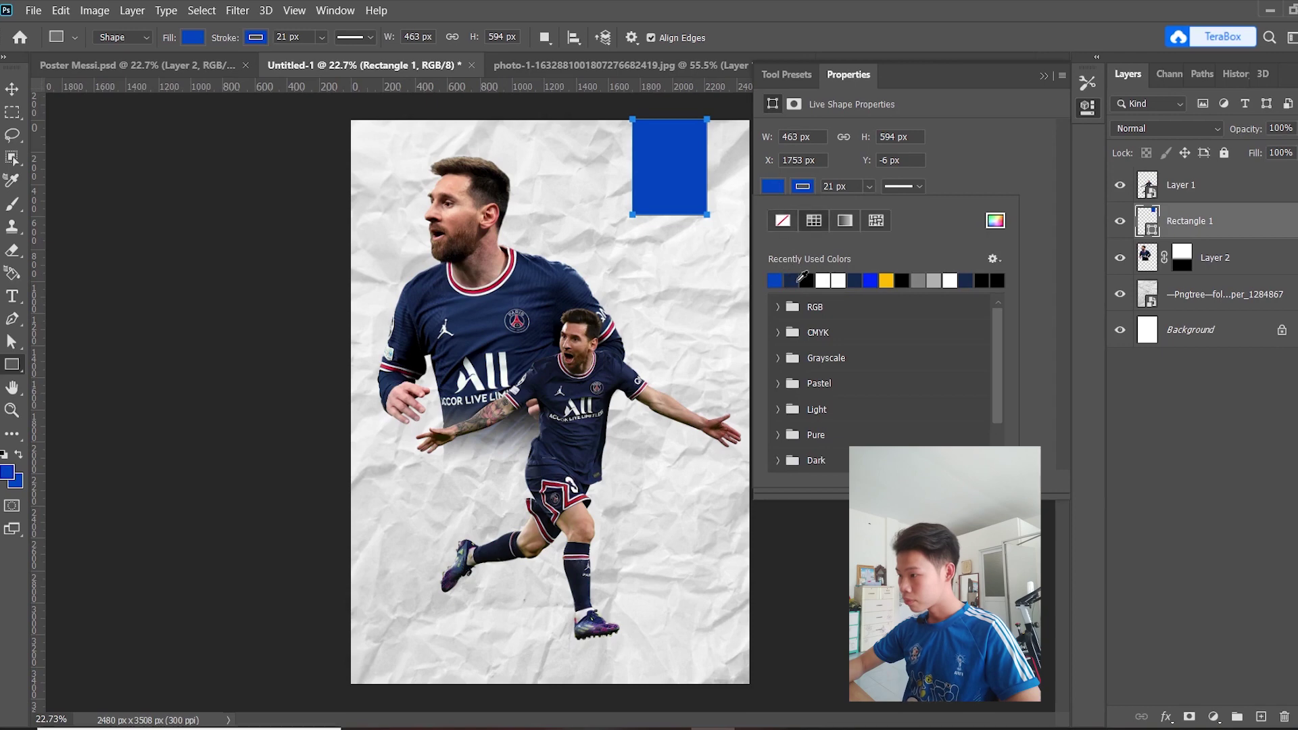
{"action": "left_click", "coordinate": [794, 279]}
{"action": "left_click", "coordinate": [800, 186]}
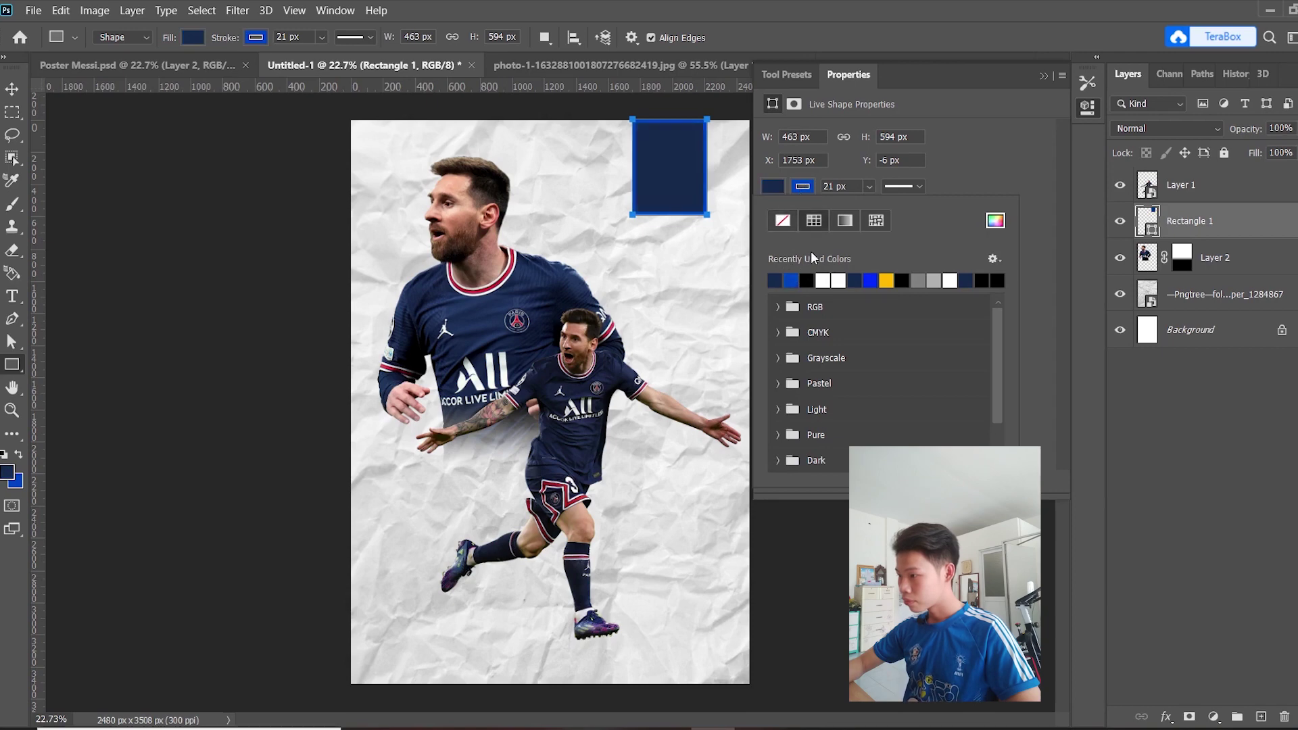
{"action": "left_click", "coordinate": [782, 221]}
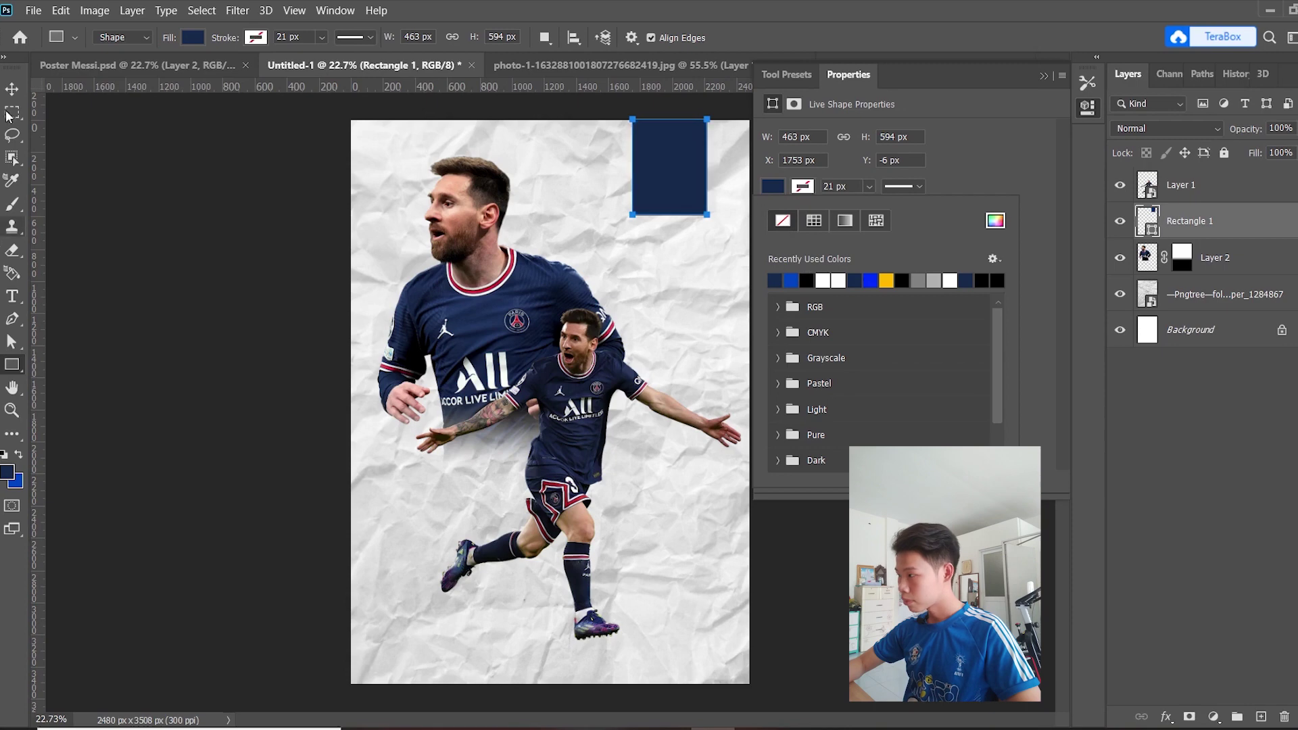
{"action": "key", "text": "v"}
{"action": "left_click", "coordinate": [836, 541]}
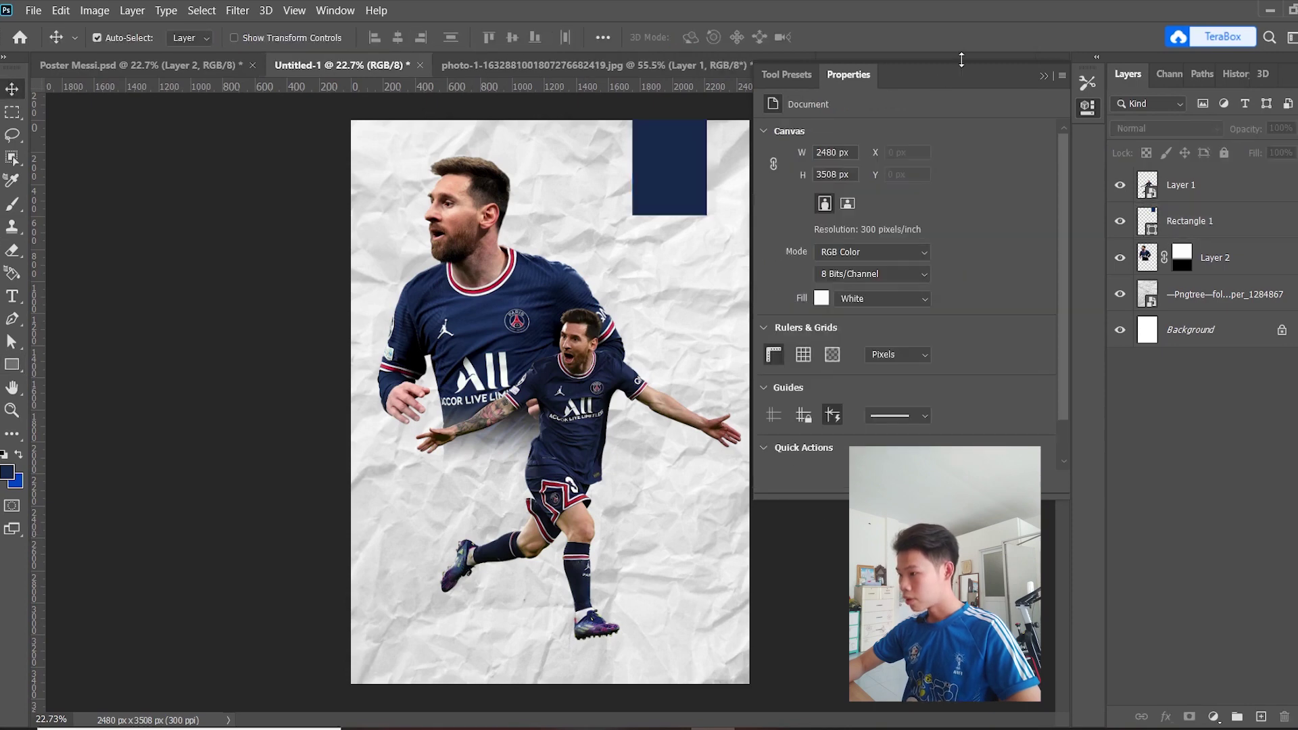
{"action": "left_click", "coordinate": [1044, 75]}
Draw a thin bar down the navy rectangle's left side and fill it white.
{"action": "left_click", "coordinate": [22, 365]}
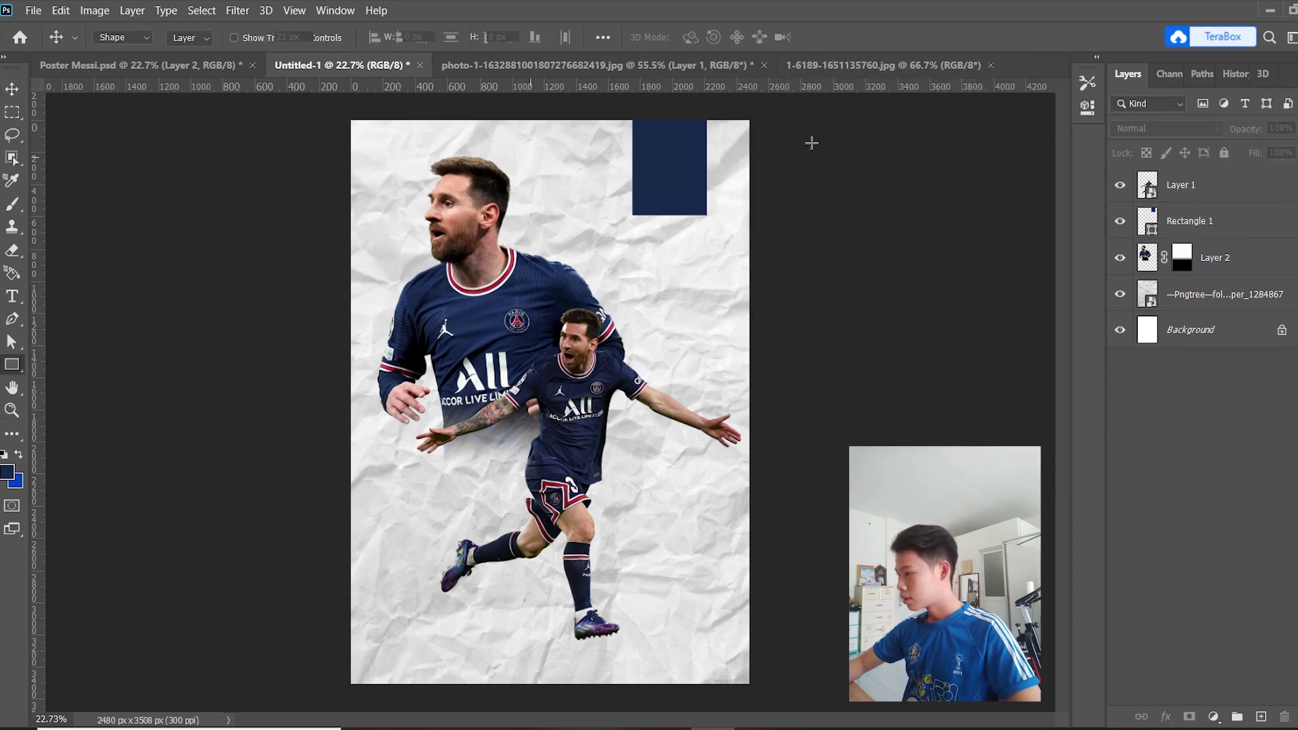
{"action": "left_click_drag", "start_coordinate": [636, 119], "coordinate": [641, 209]}
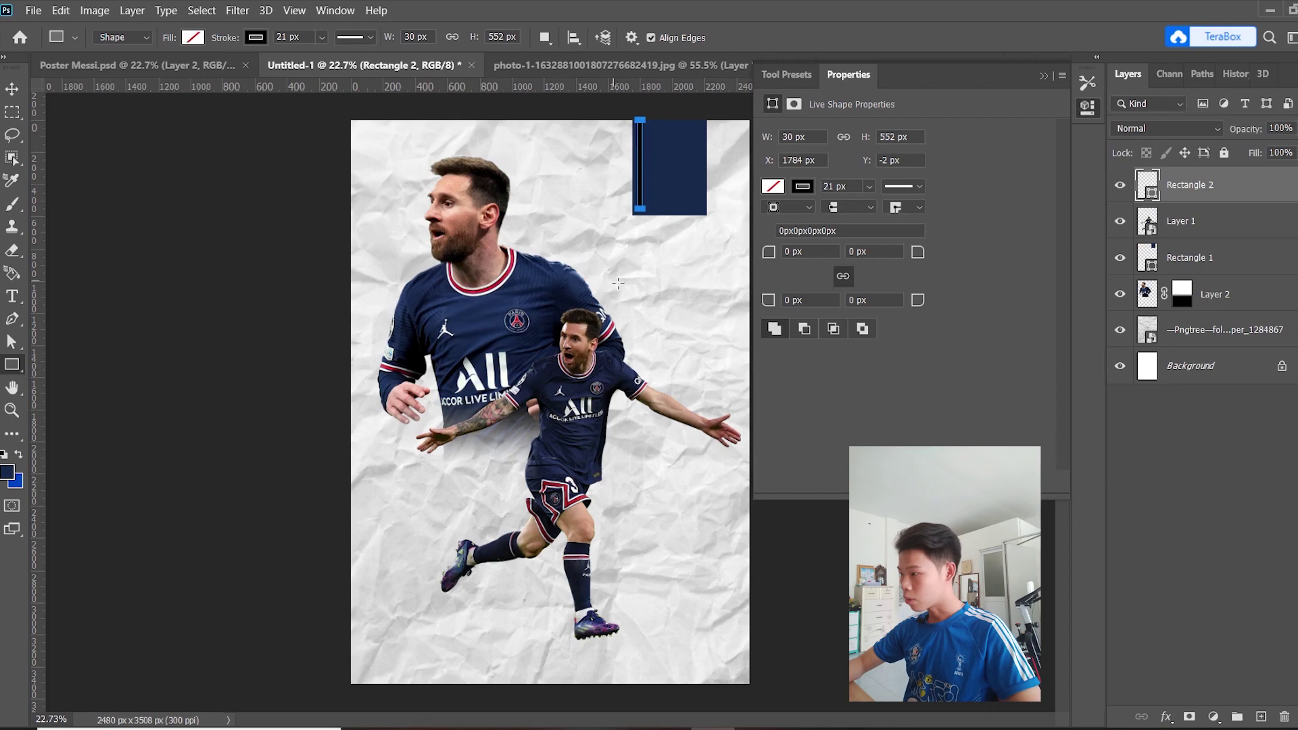
{"action": "left_click", "coordinate": [773, 186]}
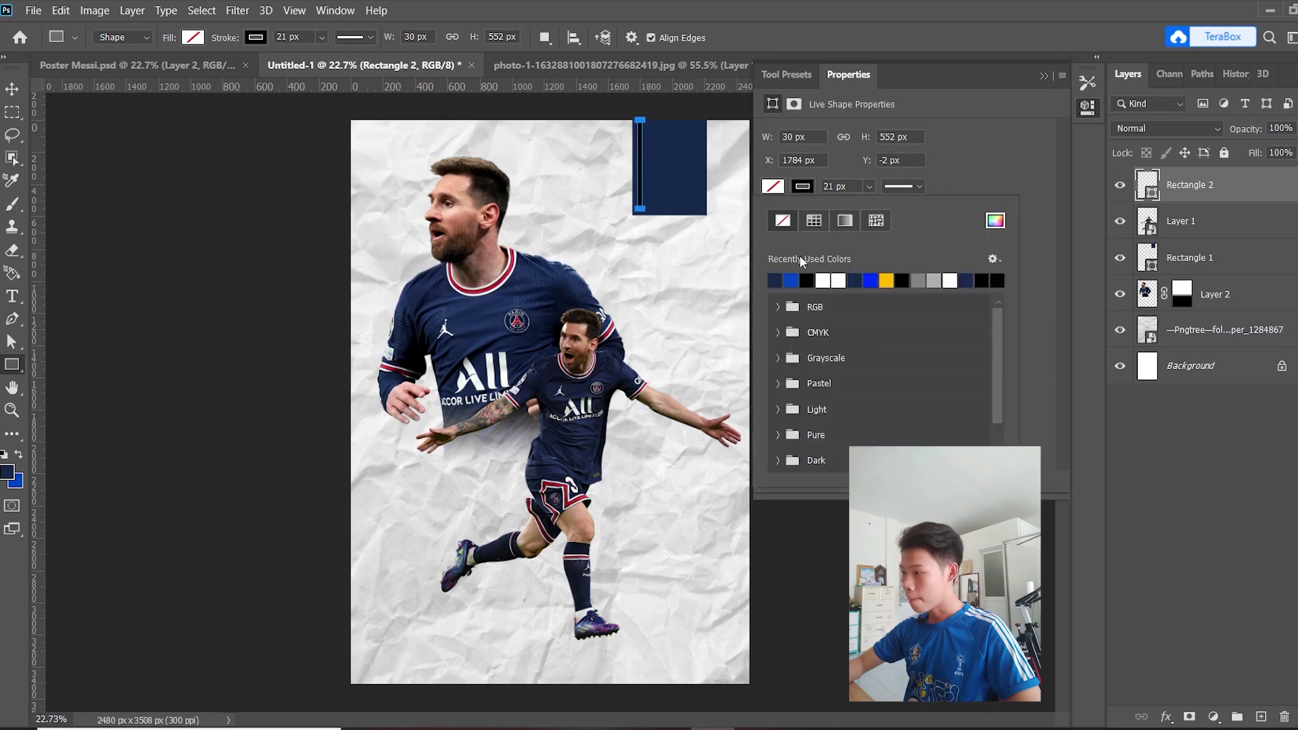
{"action": "left_click", "coordinate": [825, 278]}
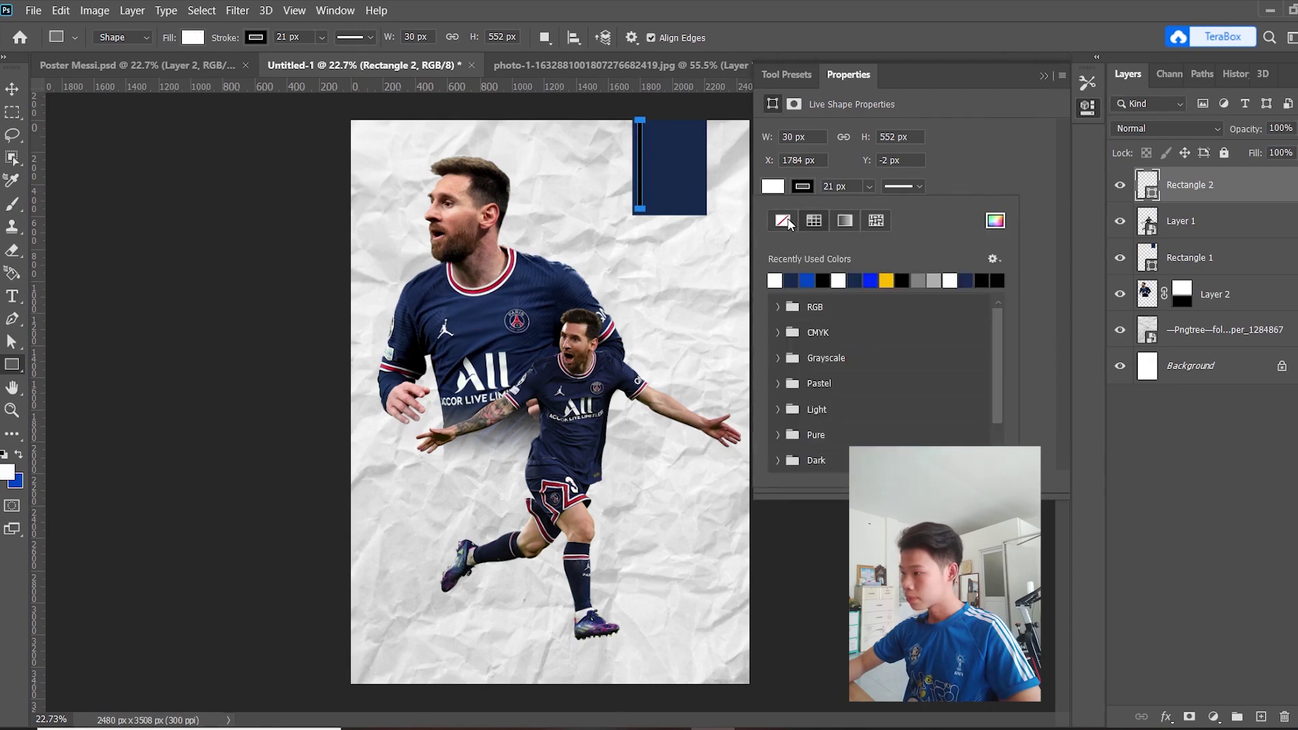
{"action": "left_click", "coordinate": [783, 221]}
{"action": "left_click", "coordinate": [774, 280]}
{"action": "left_click", "coordinate": [782, 220]}
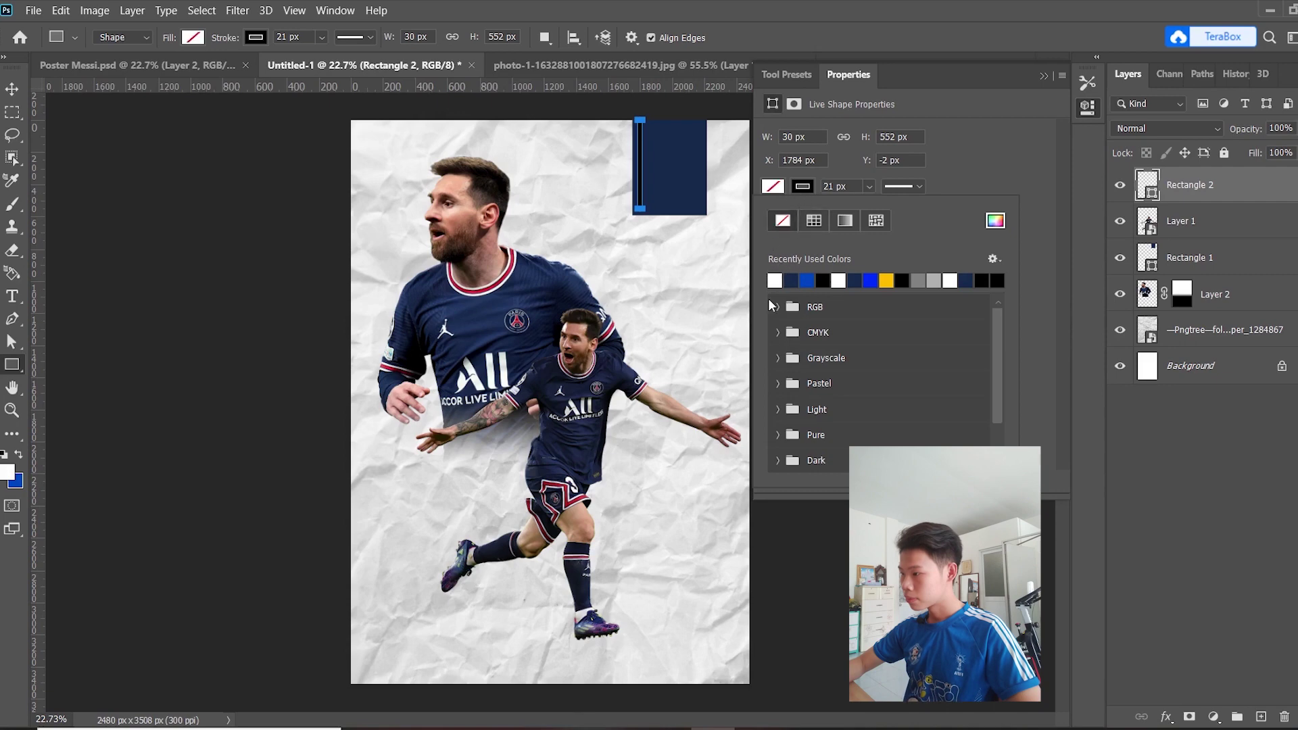
{"action": "left_click", "coordinate": [774, 279]}
{"action": "left_click", "coordinate": [774, 190]}
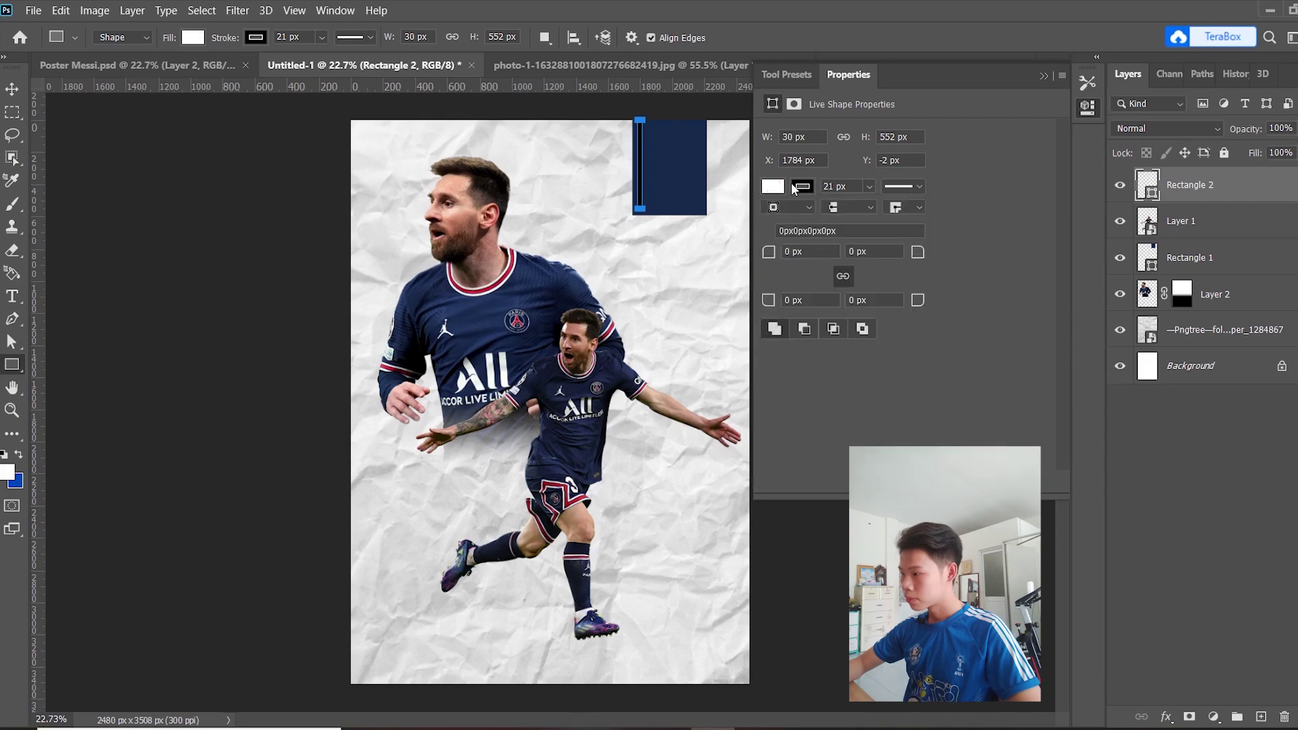
Give the thin bar a white stroke as well.
{"action": "left_click", "coordinate": [800, 187]}
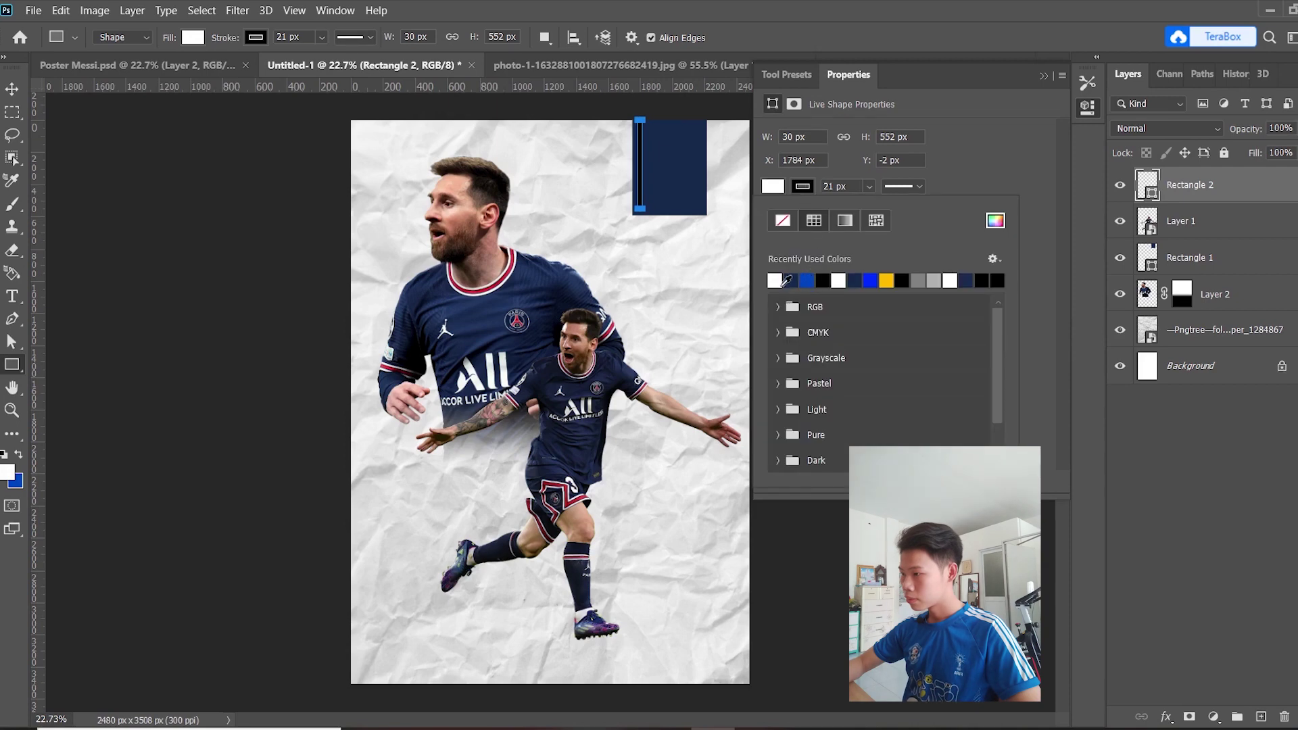
{"action": "left_click", "coordinate": [779, 282]}
{"action": "left_click", "coordinate": [14, 91]}
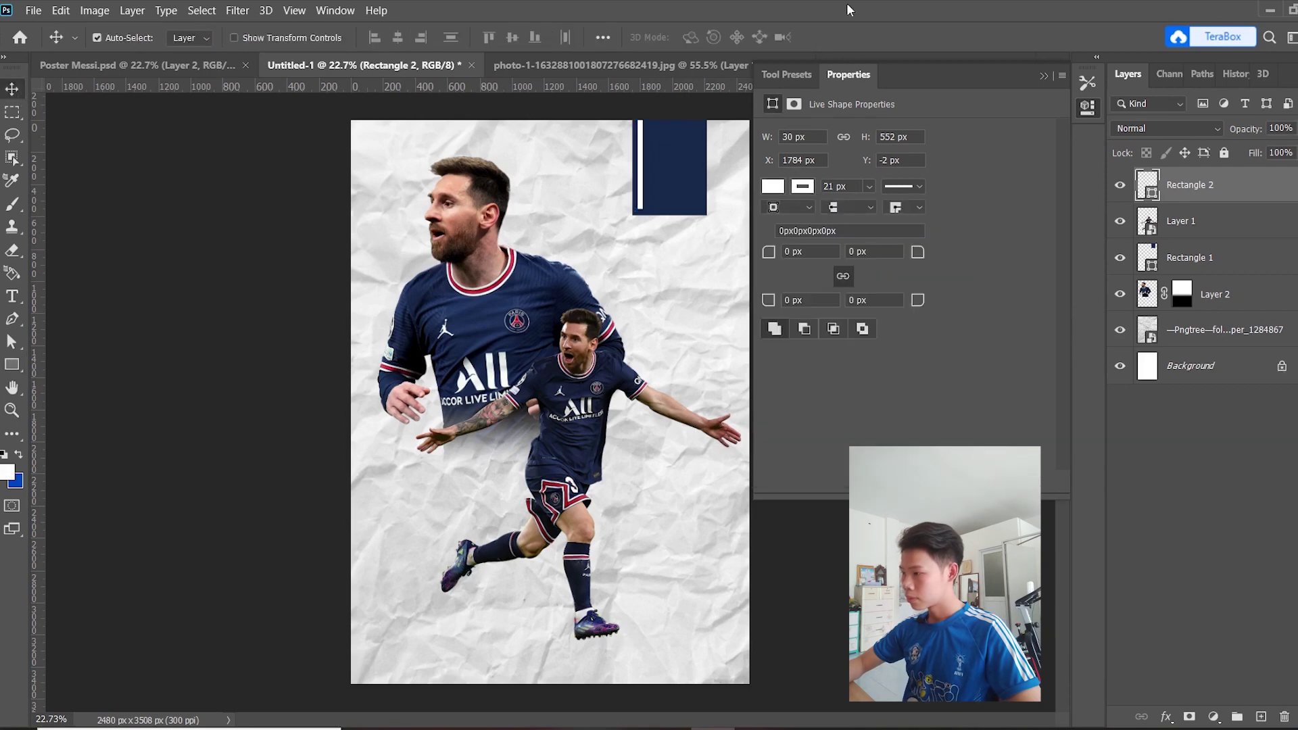
{"action": "left_click", "coordinate": [1044, 75]}
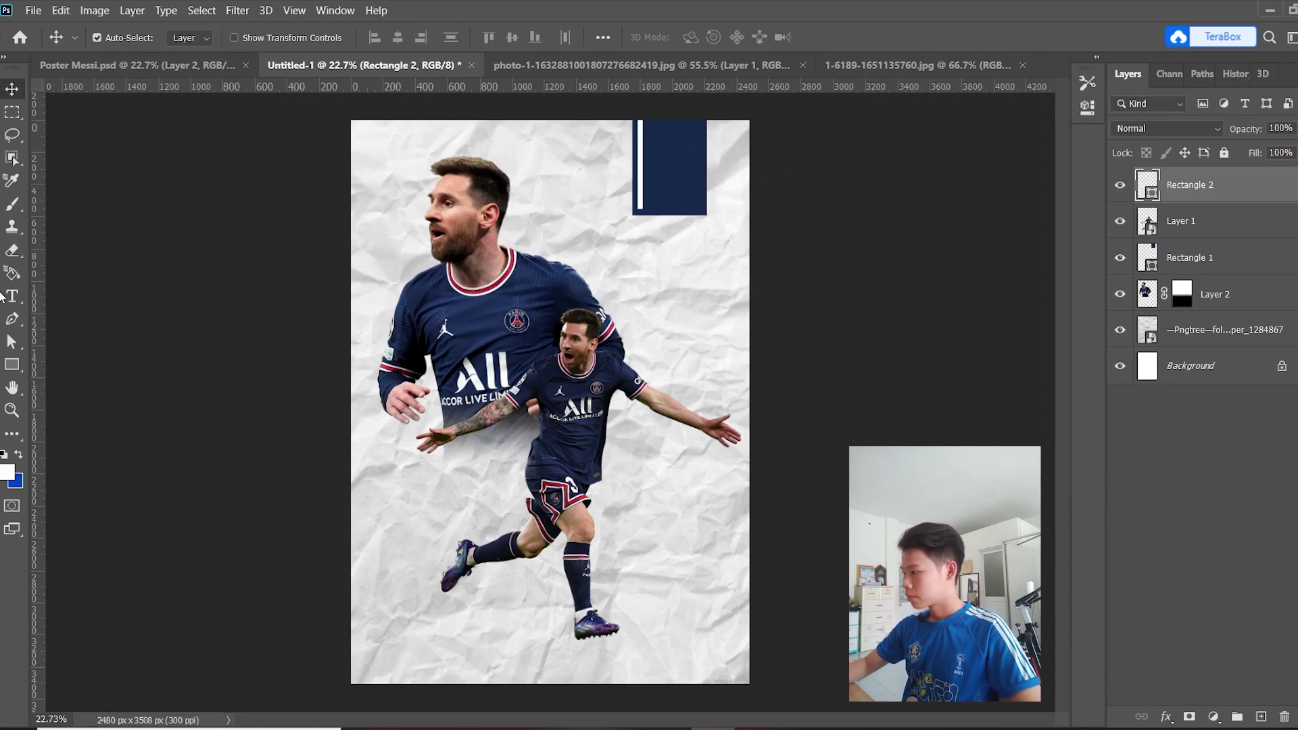
{"action": "left_click", "coordinate": [18, 302]}
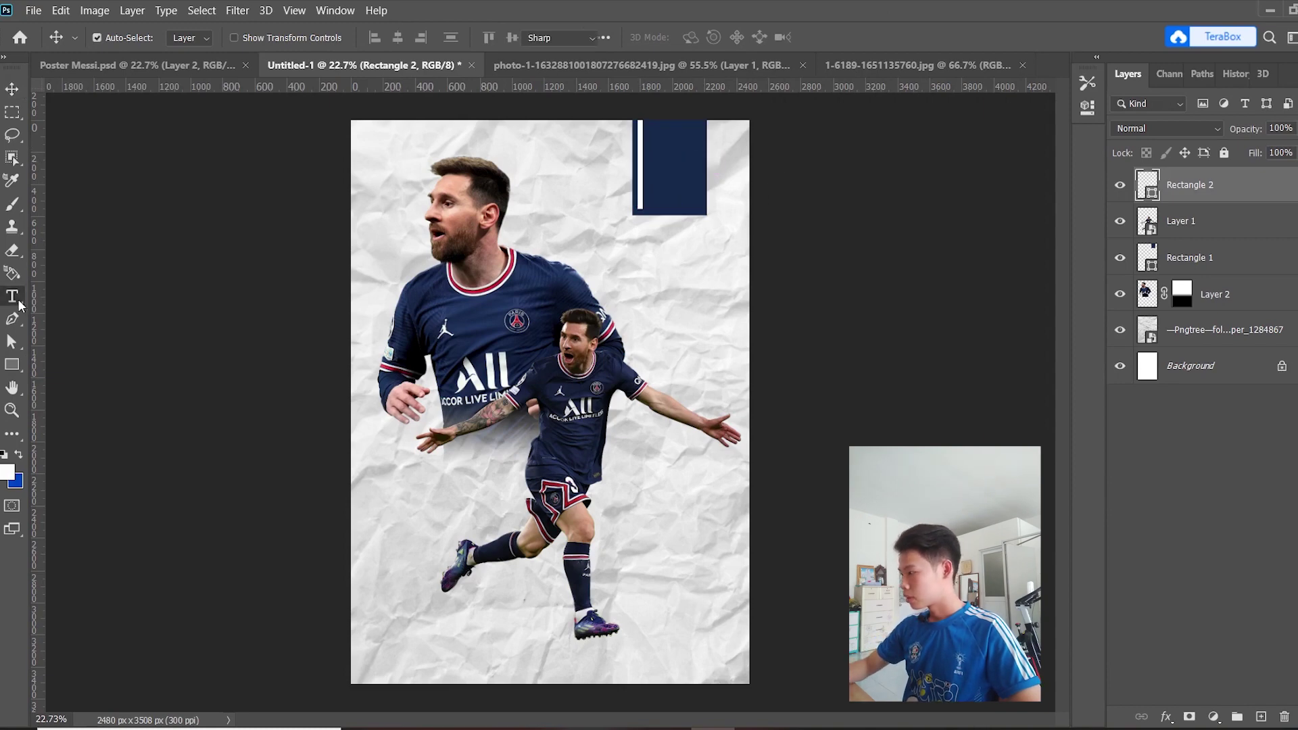
Type '30' as a new text layer and give it a rough size.
{"action": "left_click", "coordinate": [622, 273]}
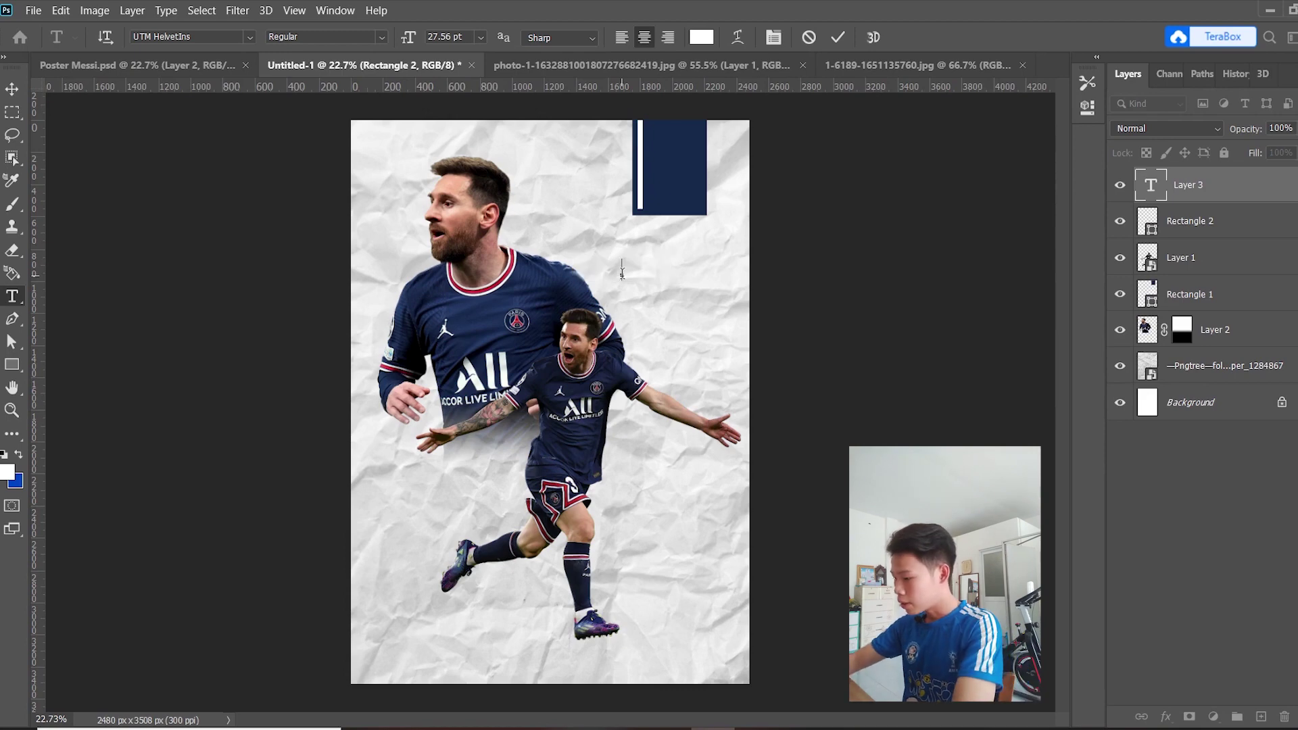
{"action": "type", "text": "30"}
{"action": "left_click", "coordinate": [12, 89]}
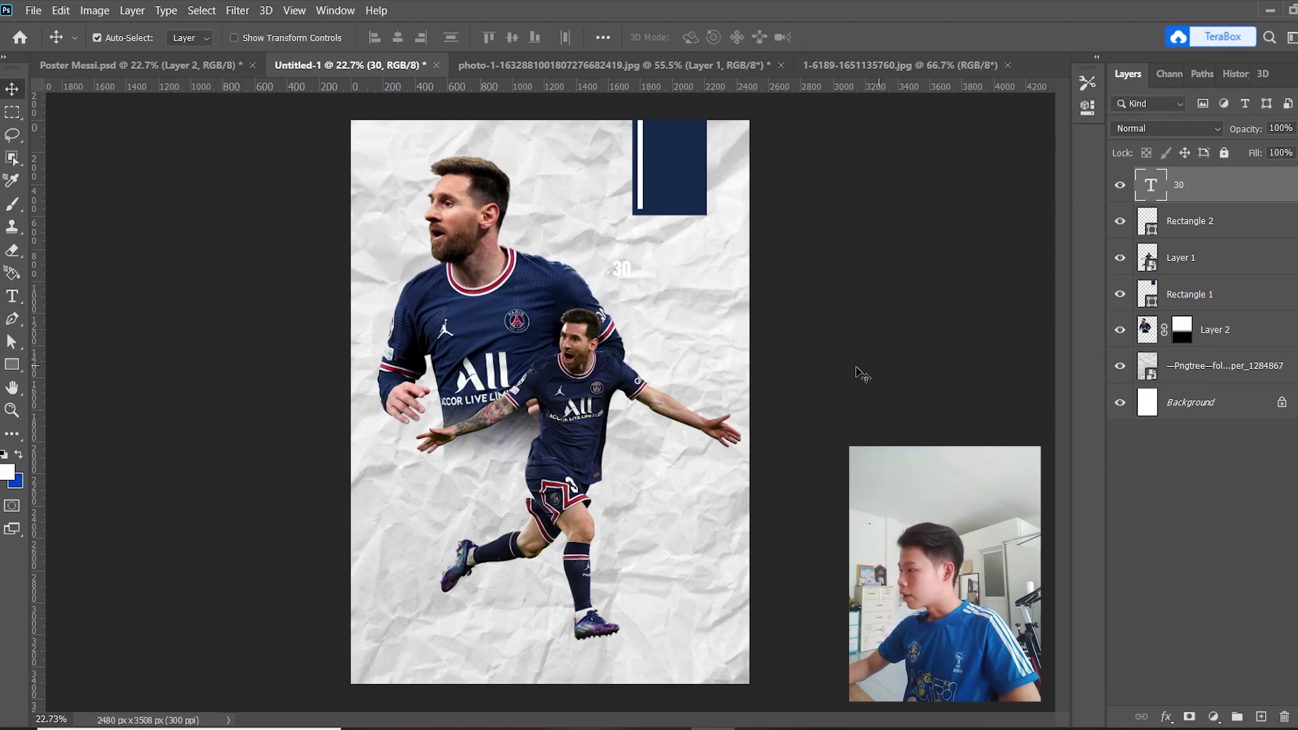
{"action": "key", "text": "ctrl+t"}
{"action": "mouse_move", "coordinate": [635, 290]}
{"action": "left_mouse_down"}
{"action": "mouse_move", "coordinate": [801, 446]}
{"action": "mouse_move", "coordinate": [760, 403]}
{"action": "left_mouse_up"}
{"action": "left_click_drag", "start_coordinate": [672, 321], "coordinate": [649, 297]}
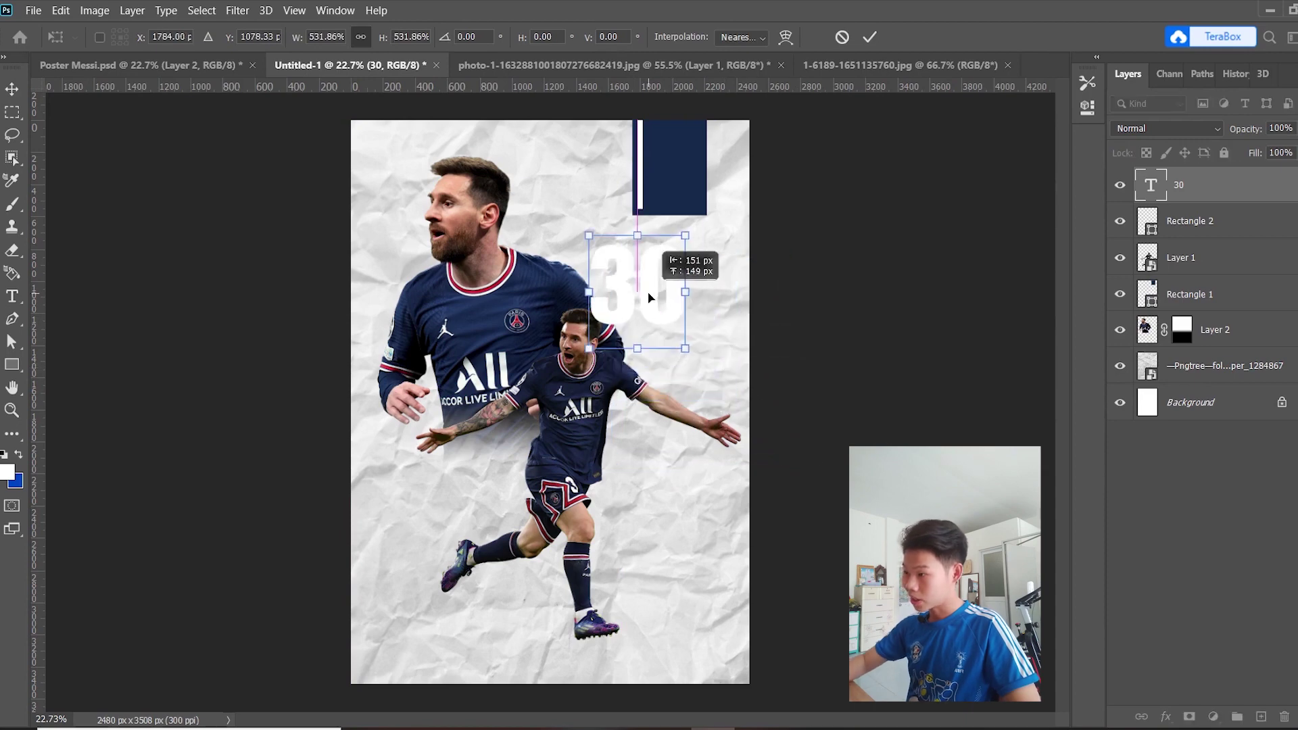
{"action": "key", "text": "Return"}
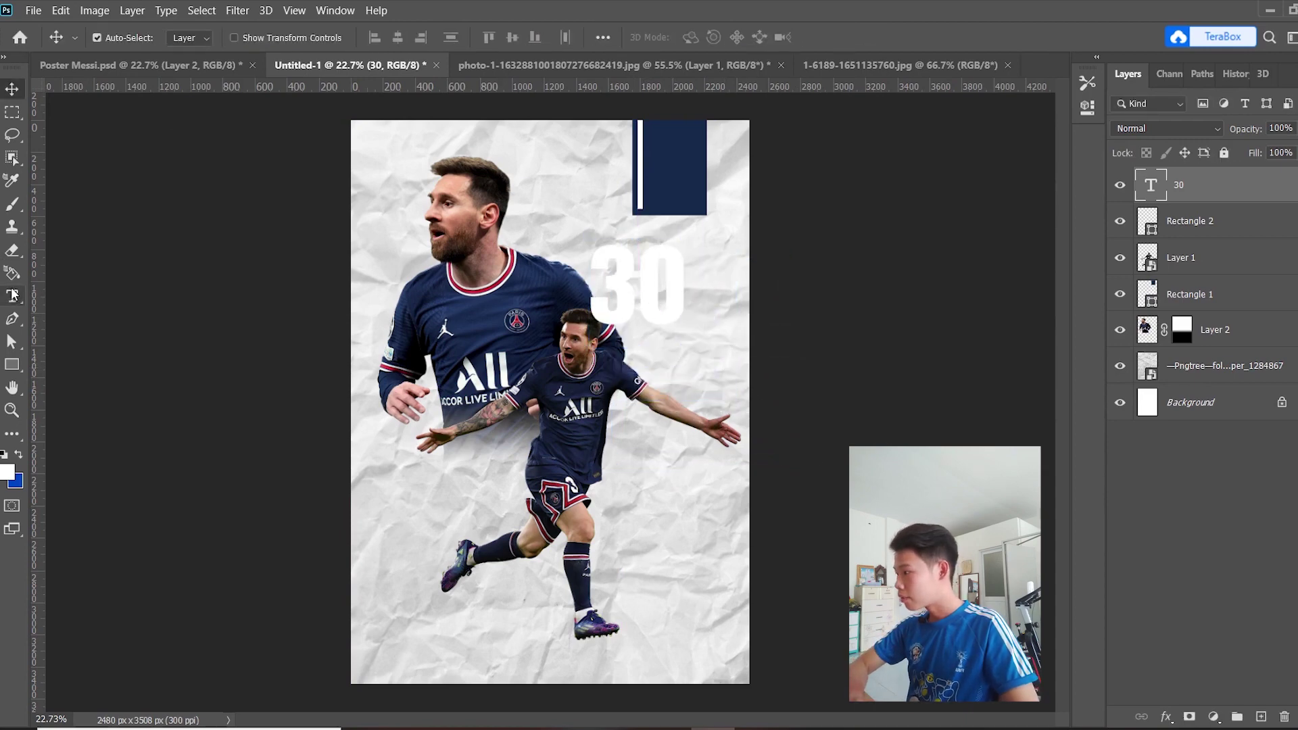
Change the 30's font to PSG Regular.
{"action": "left_click", "coordinate": [12, 295]}
{"action": "double_click", "coordinate": [594, 283]}
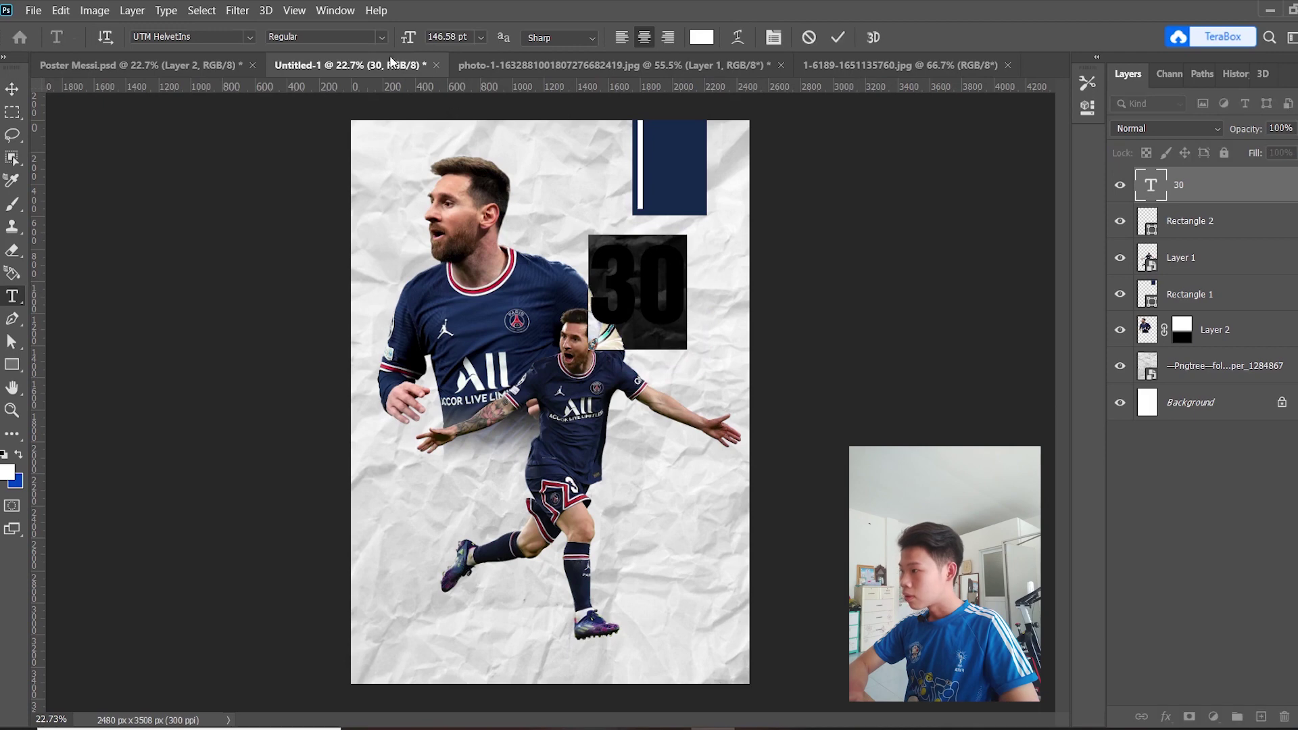
{"action": "left_click", "coordinate": [221, 36]}
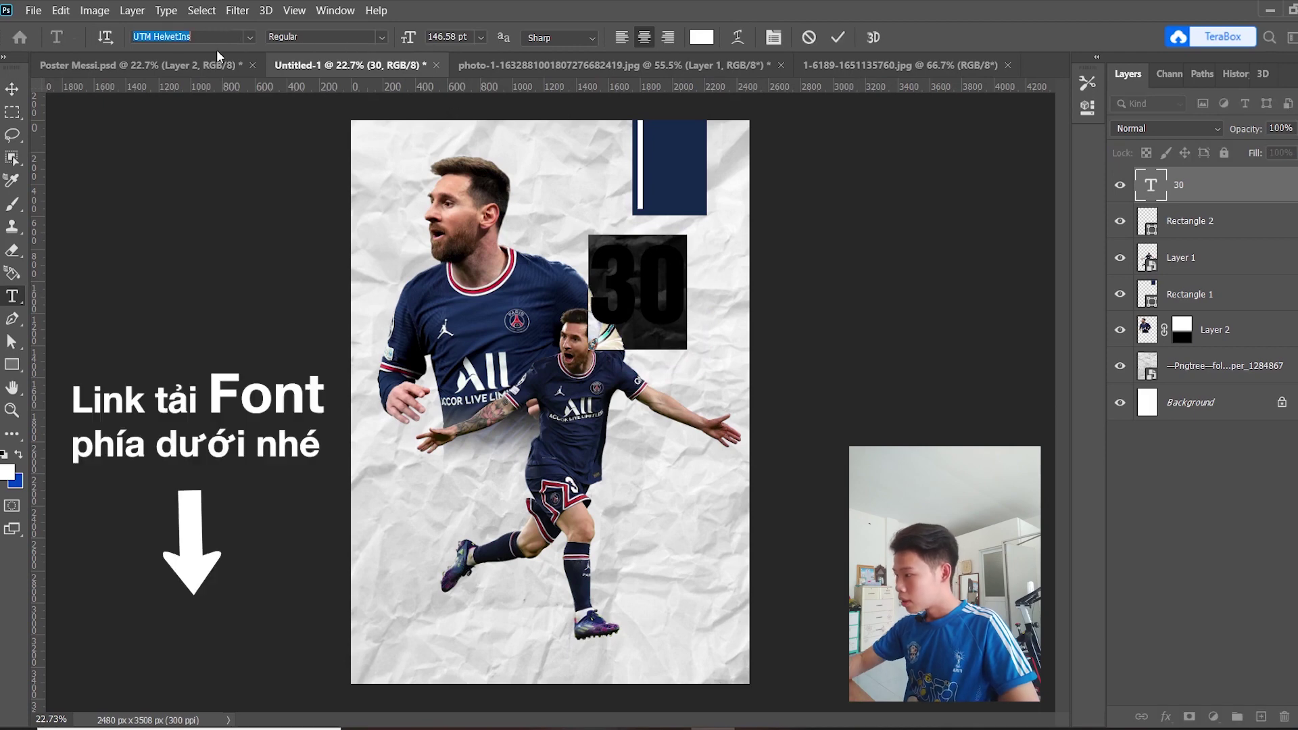
{"action": "type", "text": "PSG"}
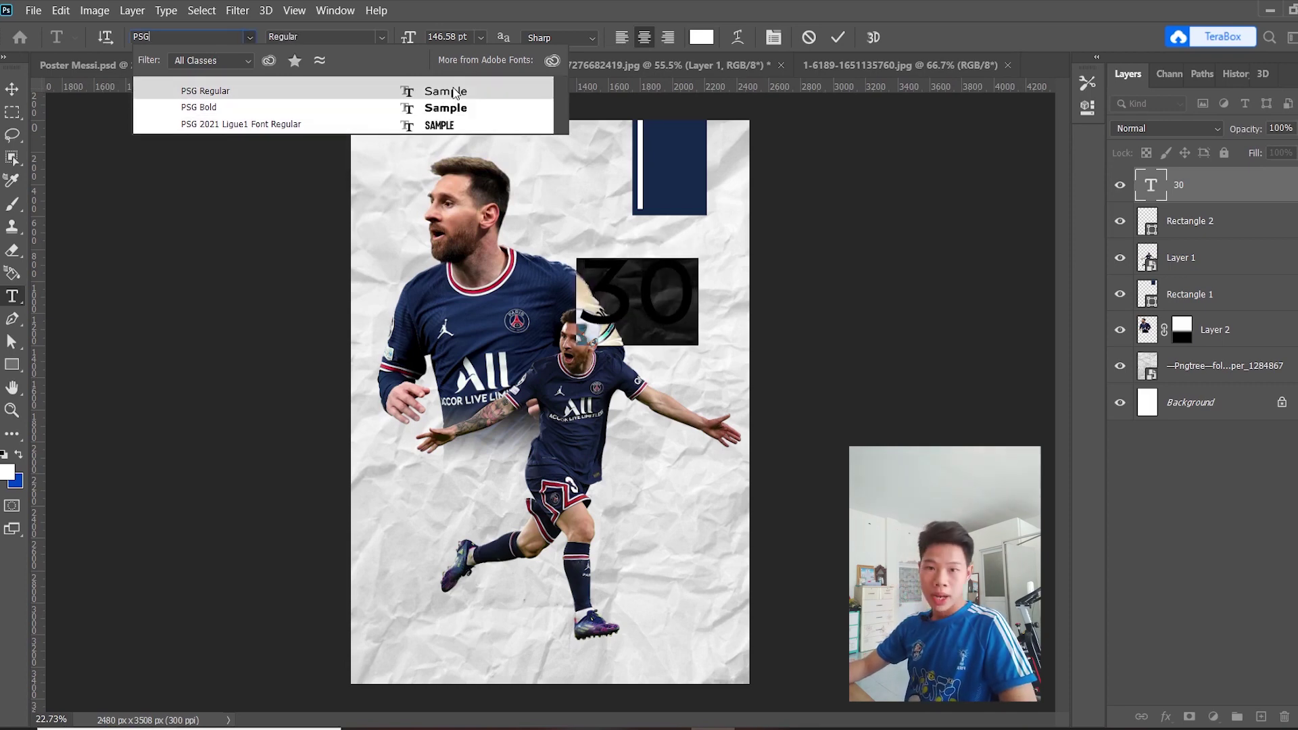
{"action": "left_click", "coordinate": [452, 90]}
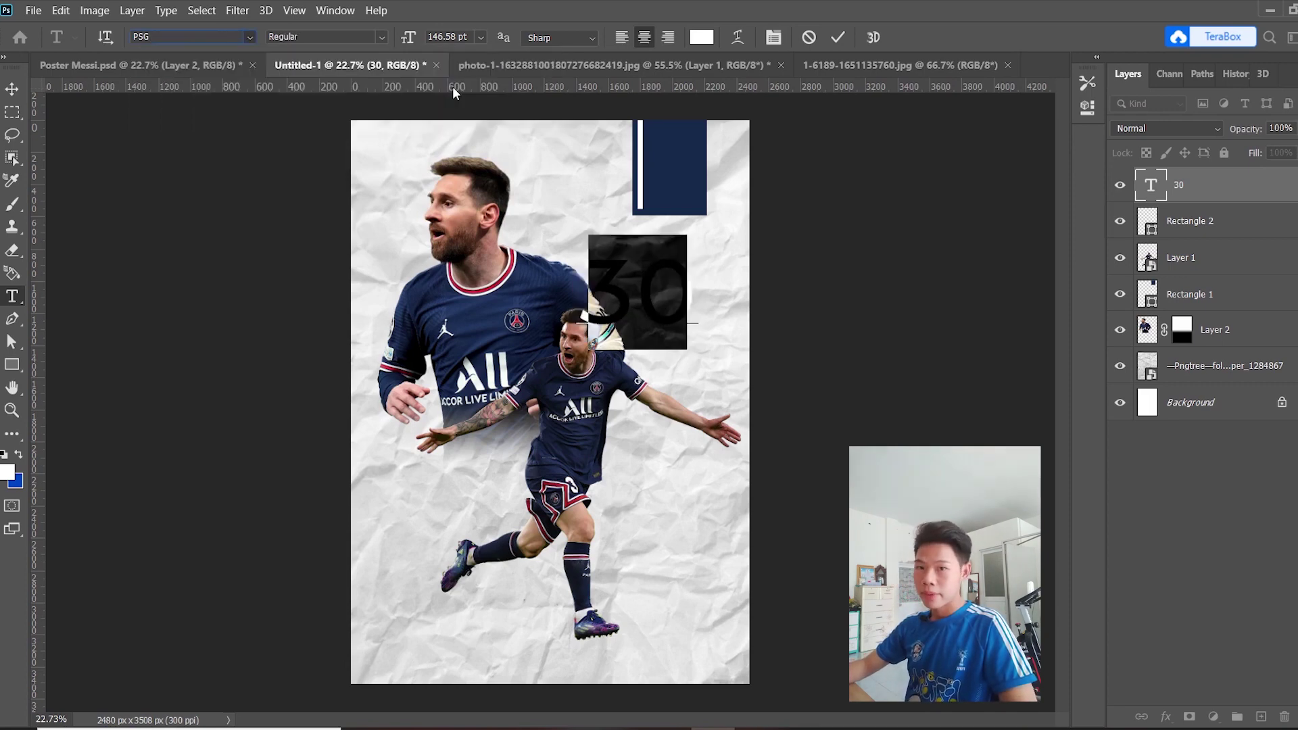
{"action": "left_click", "coordinate": [12, 89]}
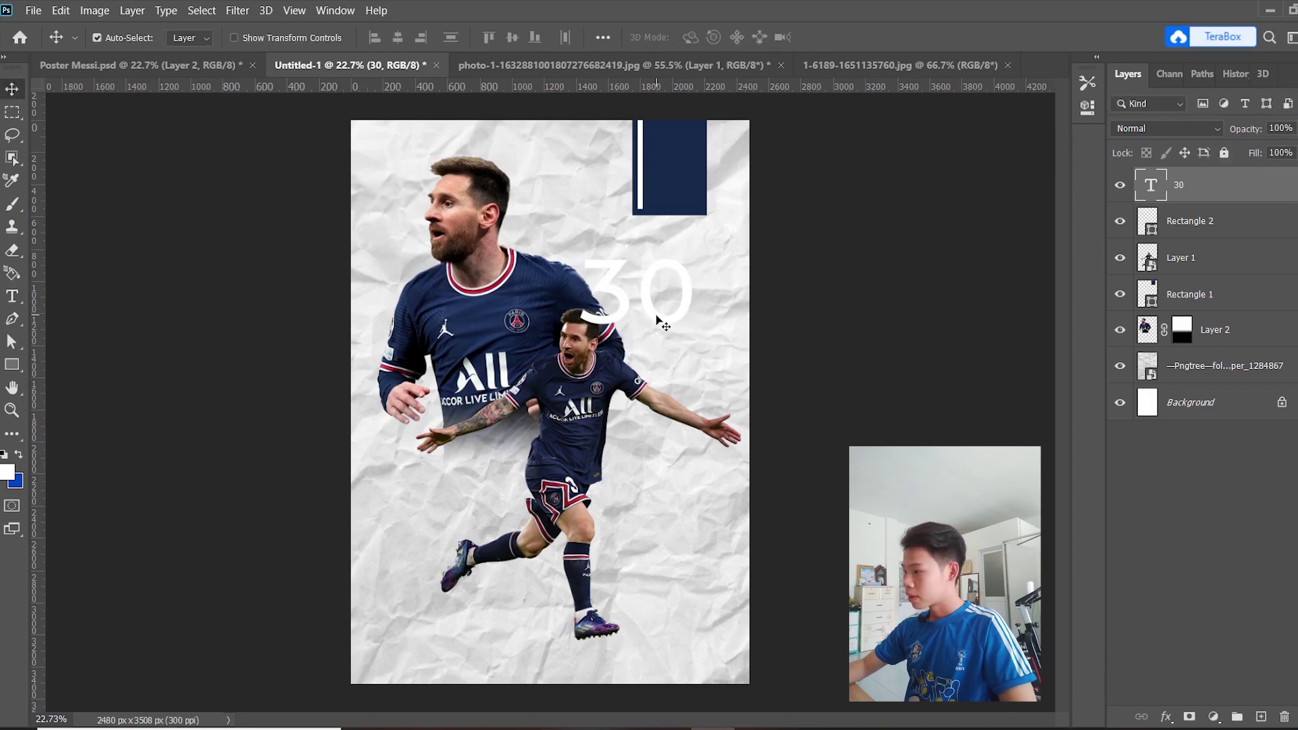
Move the 30 into the navy rectangle, shrink it to fit, and nudge it right.
{"action": "left_click_drag", "start_coordinate": [659, 321], "coordinate": [709, 169]}
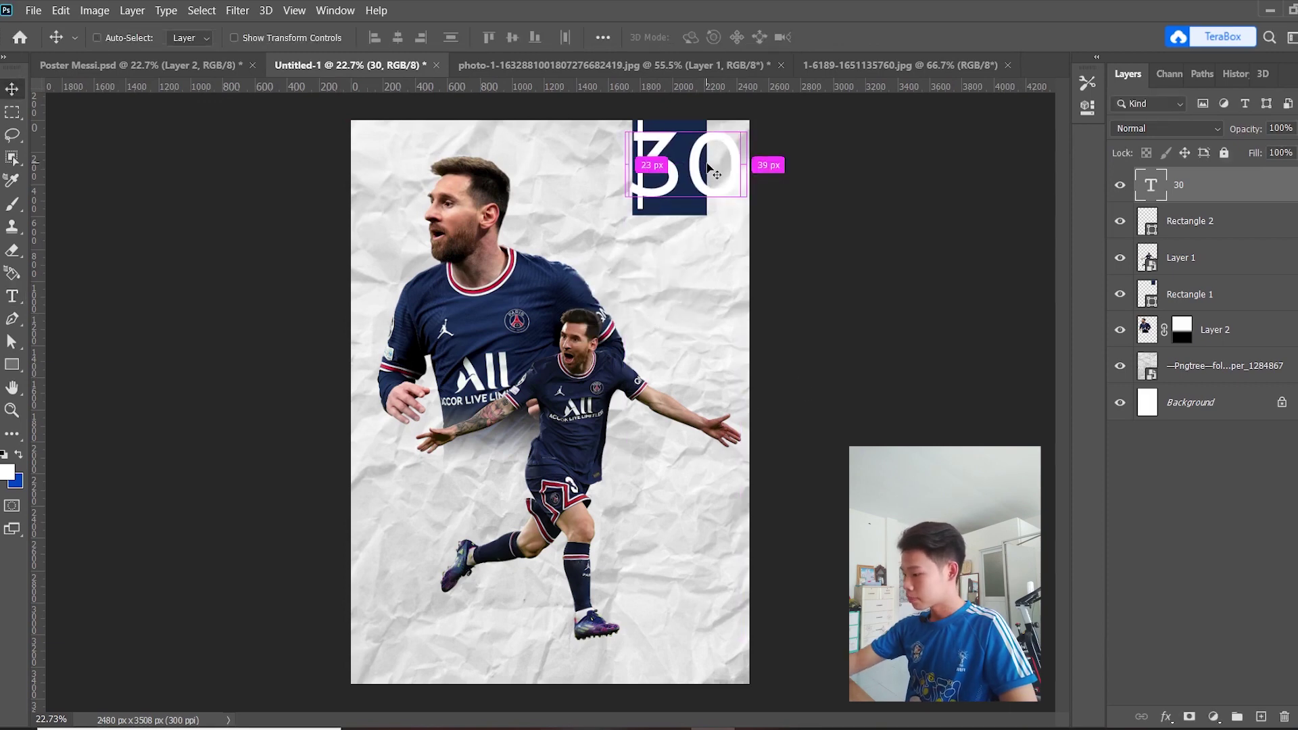
{"action": "key", "text": "ctrl+t"}
{"action": "mouse_move", "coordinate": [746, 129]}
{"action": "left_mouse_down"}
{"action": "mouse_move", "coordinate": [679, 180]}
{"action": "mouse_move", "coordinate": [697, 166]}
{"action": "left_mouse_up"}
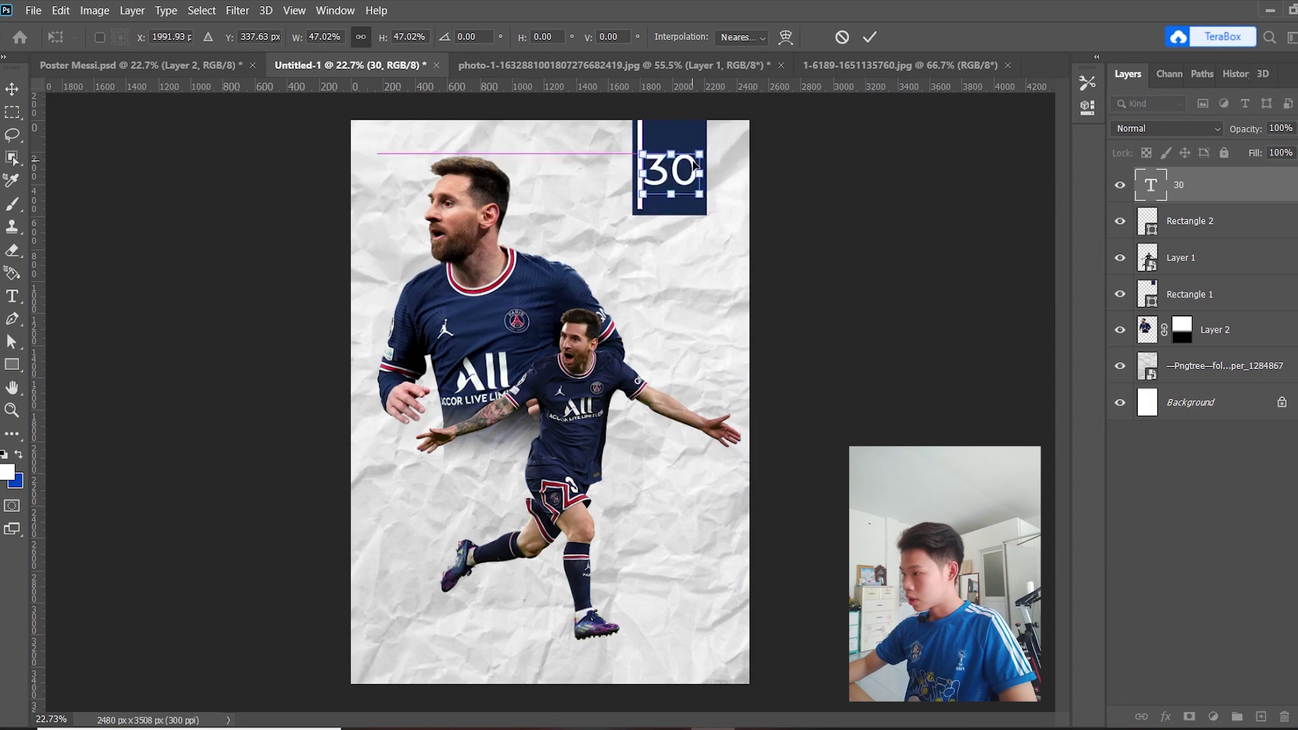
{"action": "key", "text": "Return"}
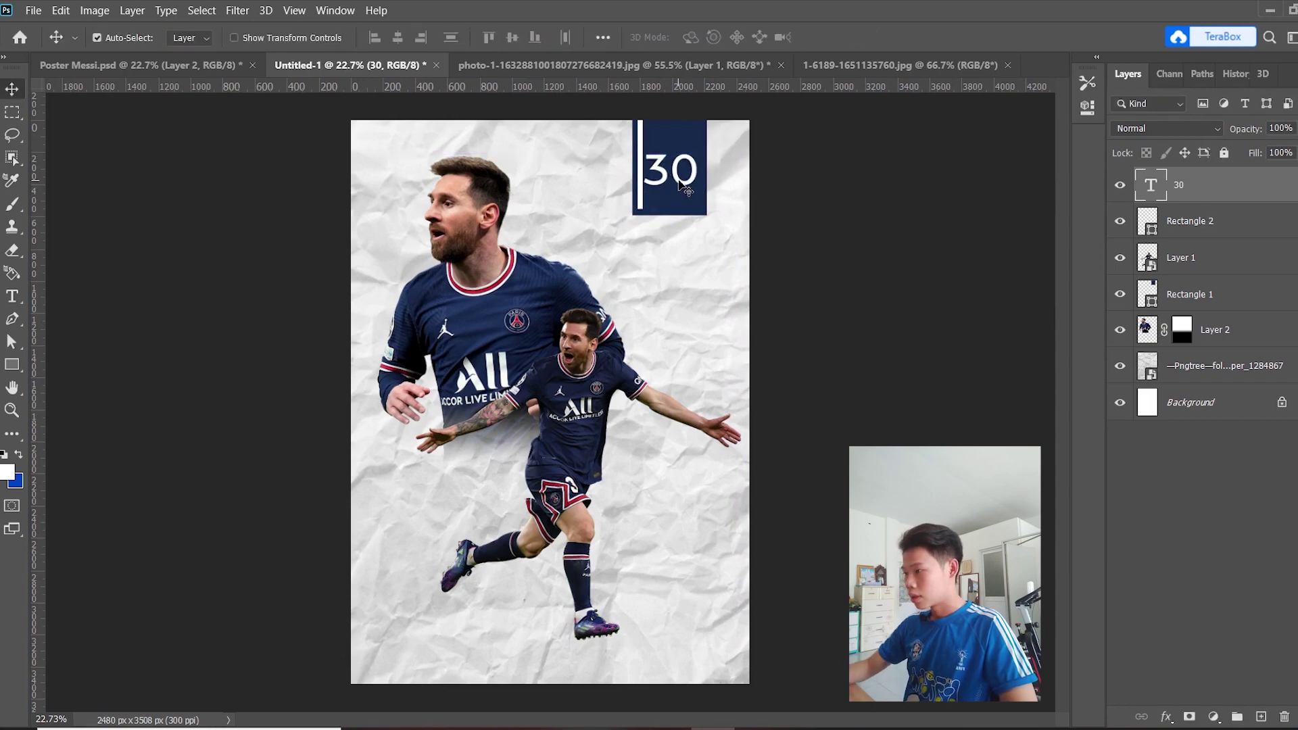
{"action": "key", "text": "ctrl+t"}
{"action": "left_click_drag", "start_coordinate": [700, 153], "coordinate": [687, 163]}
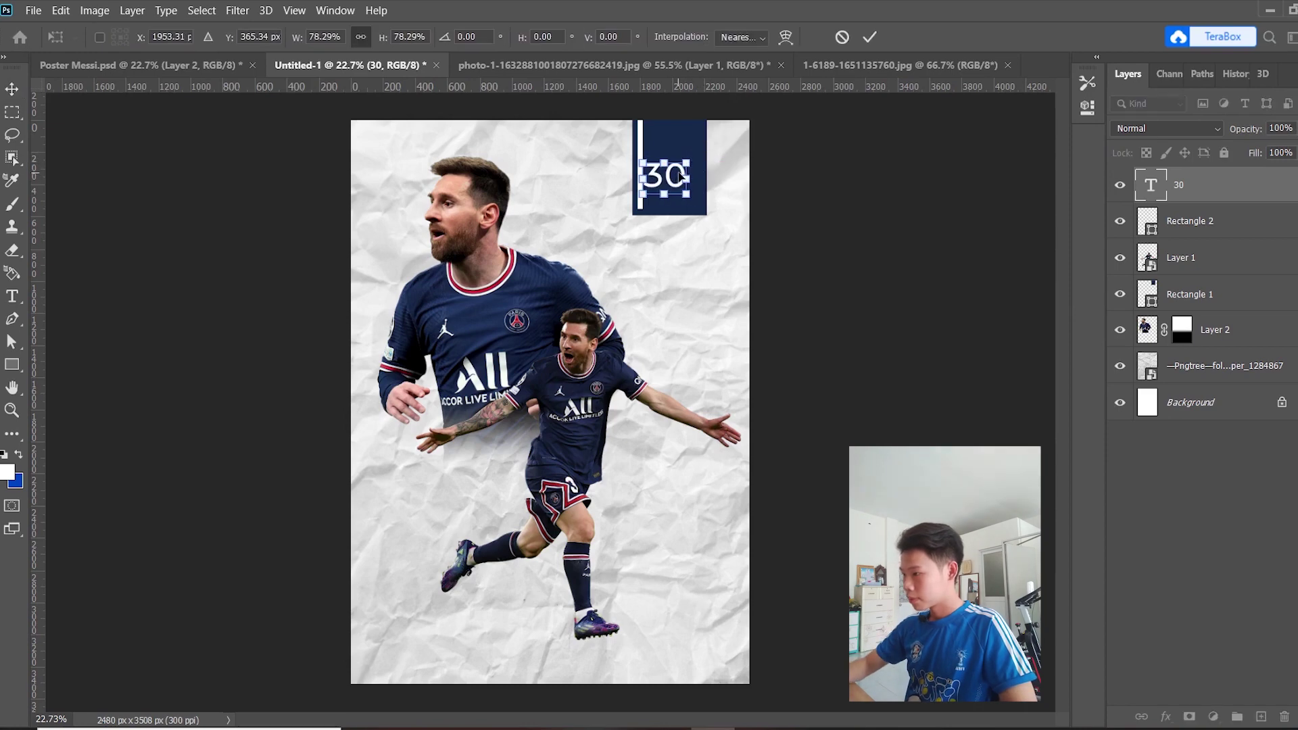
{"action": "key", "text": "Return"}
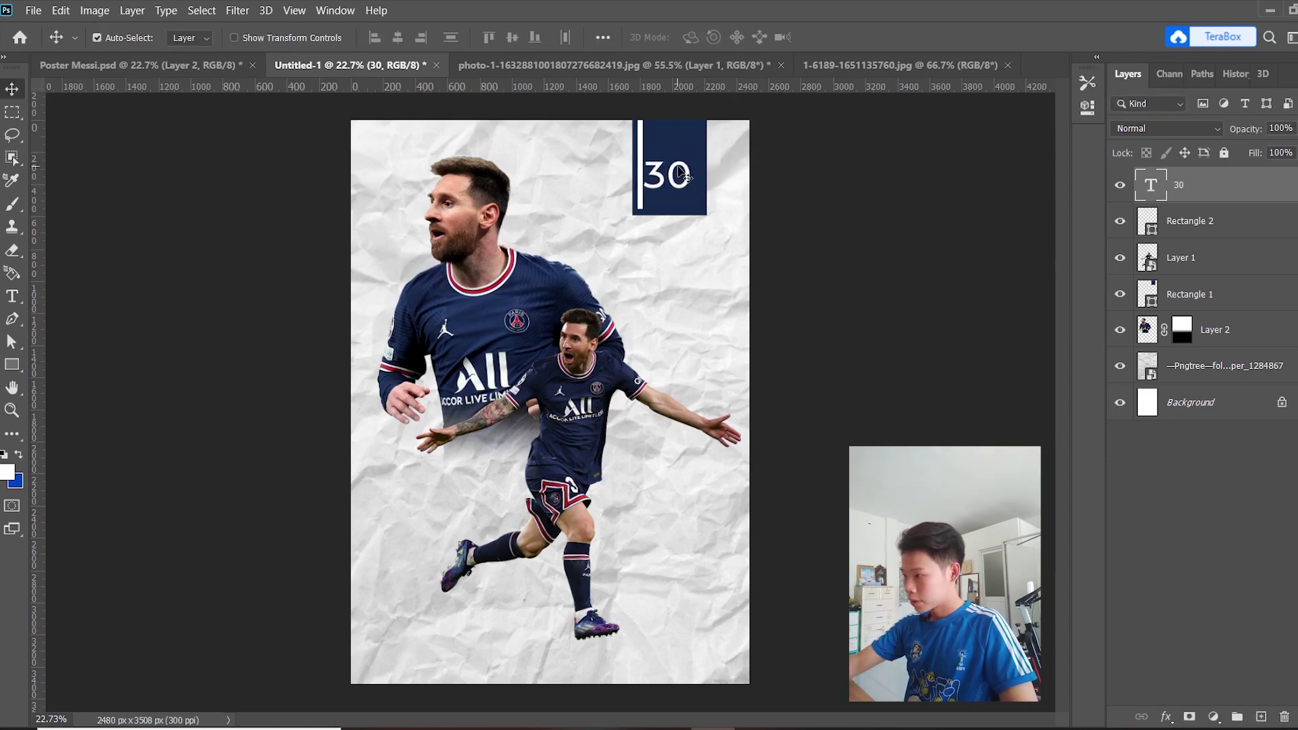
{"action": "left_click_drag", "start_coordinate": [681, 172], "coordinate": [694, 152]}
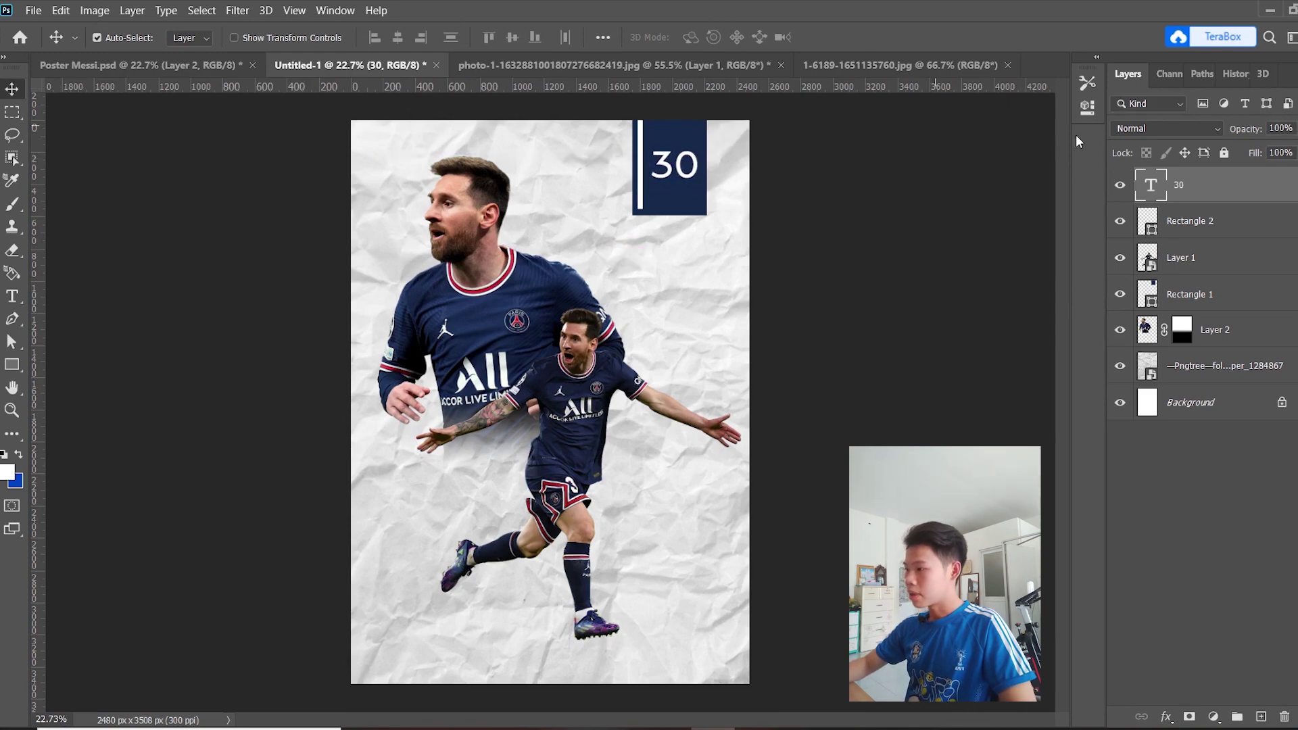
Select the 30 text, Rectangle 2 and Rectangle 1 layers together.
{"action": "left_click", "coordinate": [1184, 218], "text": "ctrl"}
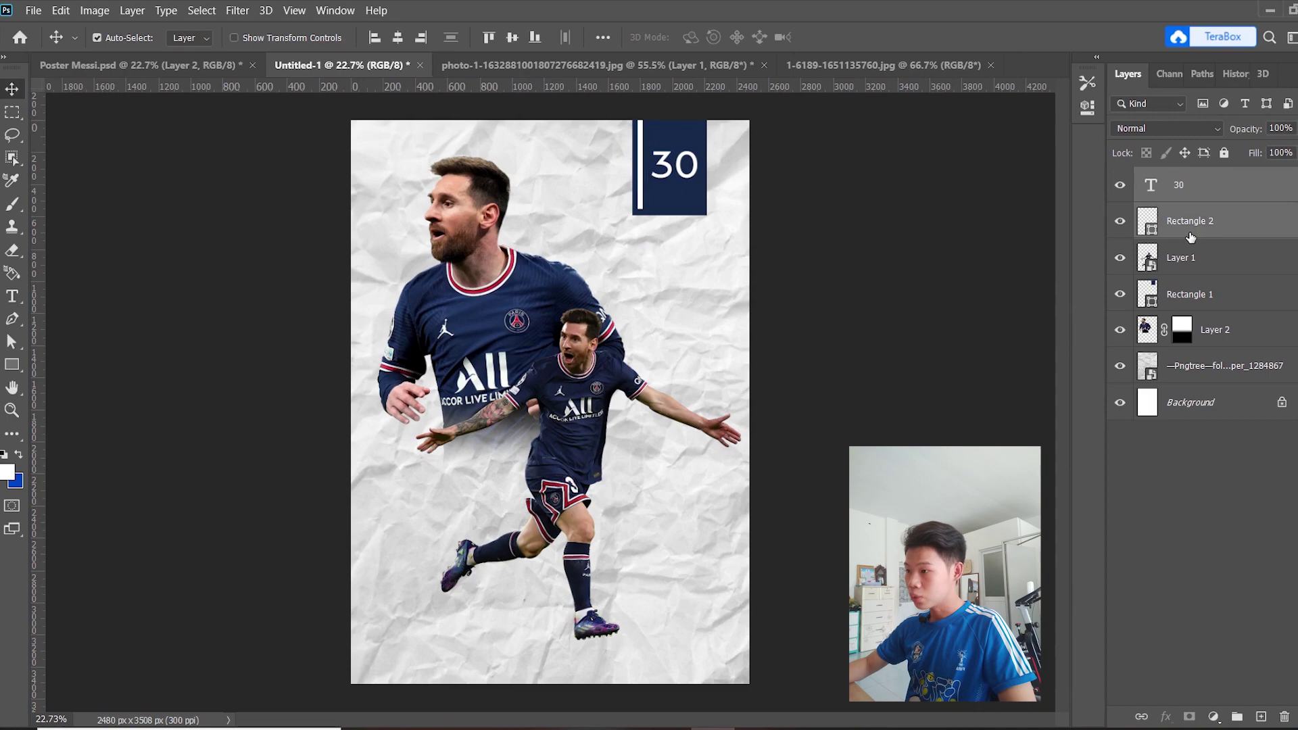
{"action": "key", "text": "ctrl"}
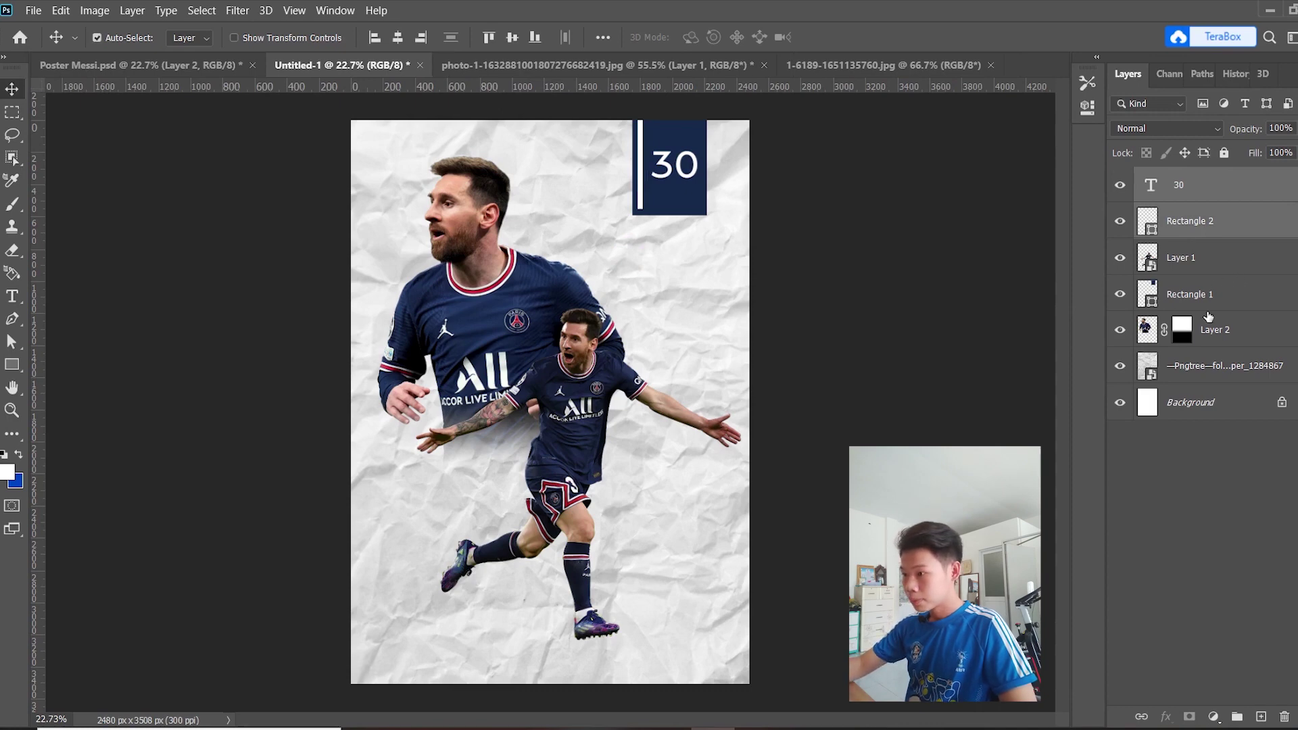
{"action": "key", "text": "ctrl+t"}
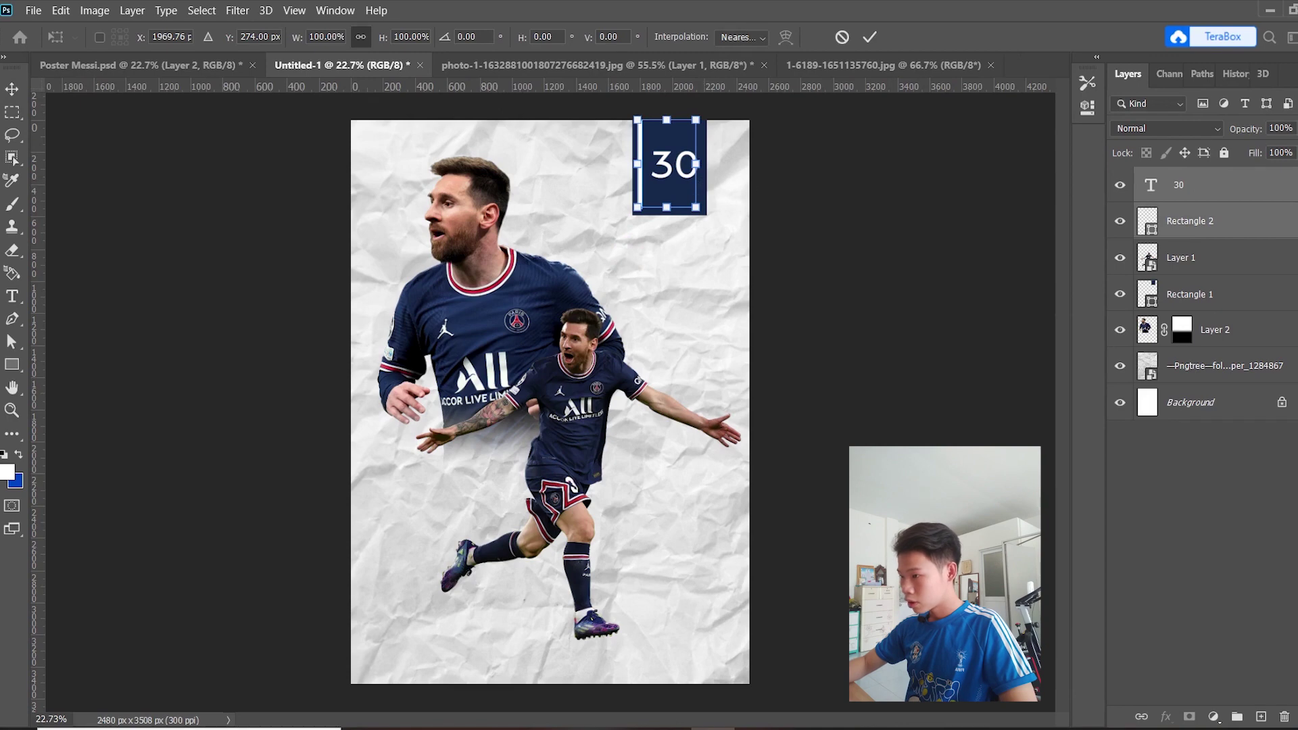
{"action": "left_click", "coordinate": [1183, 296], "text": "shift"}
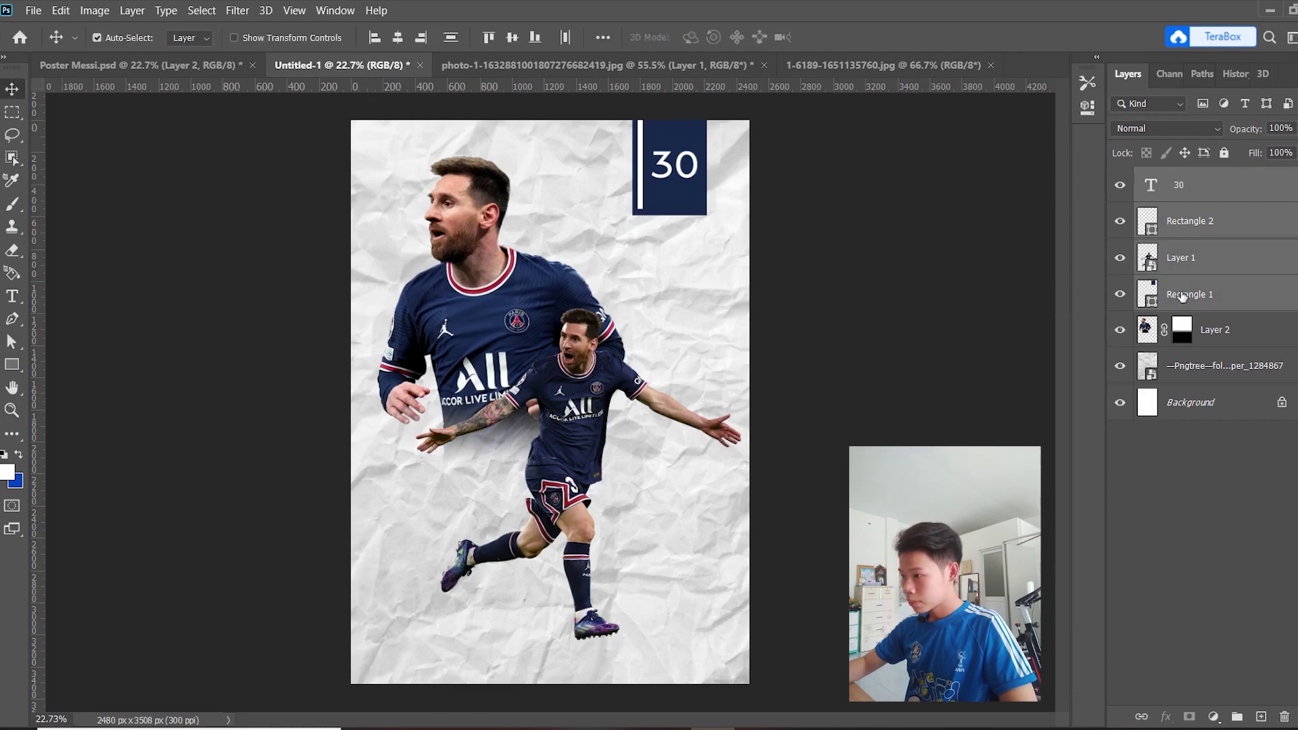
{"action": "left_click", "coordinate": [1183, 294]}
{"action": "left_click", "coordinate": [1198, 223], "text": "shift"}
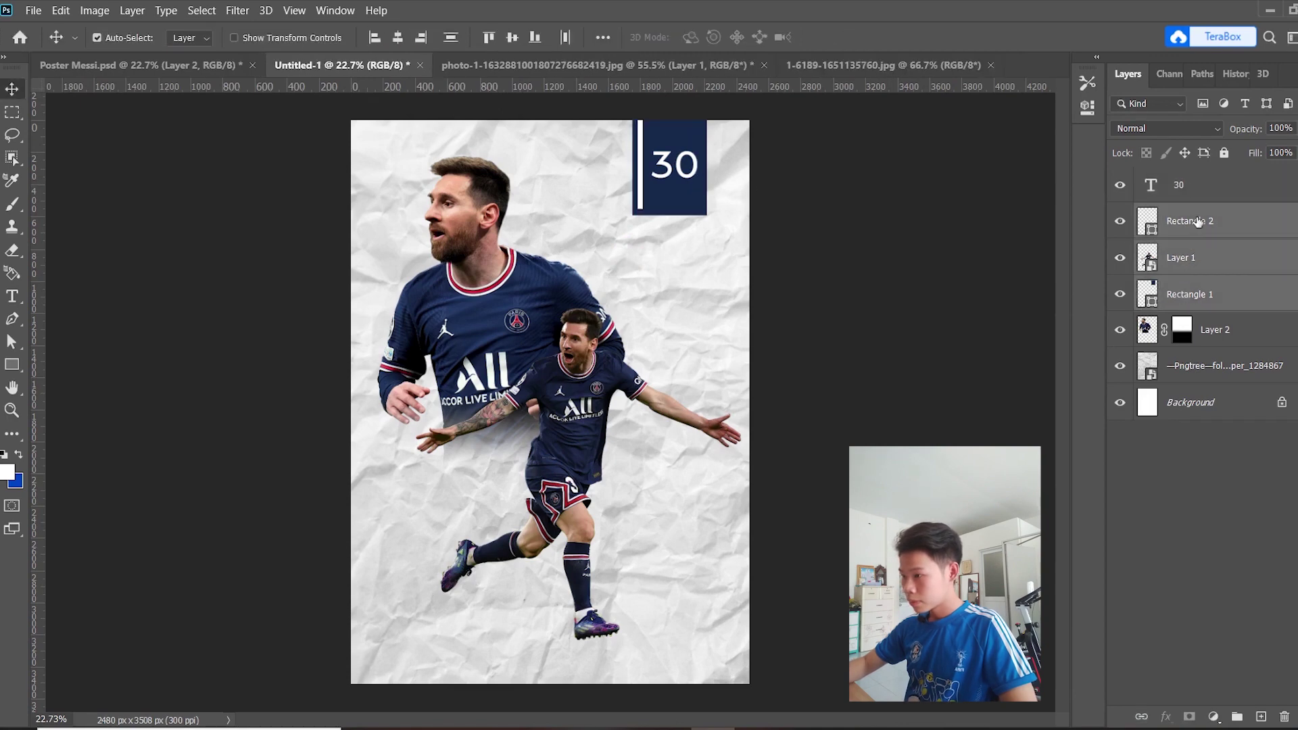
{"action": "left_click", "coordinate": [1186, 292]}
{"action": "left_click", "coordinate": [1197, 221], "text": "ctrl"}
{"action": "left_click", "coordinate": [1194, 189], "text": "ctrl"}
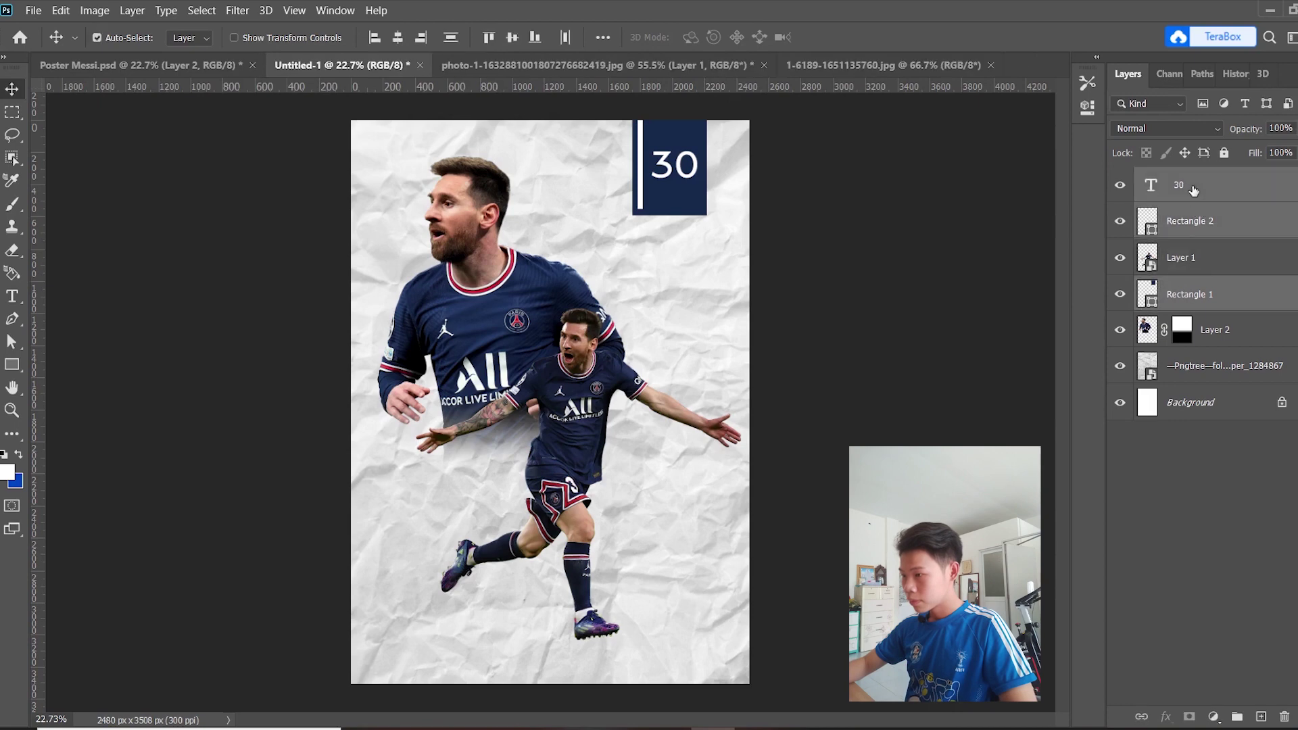
Scale the selected badge layers up to about 141% toward the bottom-left.
{"action": "key", "text": "ctrl+t"}
{"action": "mouse_move", "coordinate": [632, 215]}
{"action": "left_mouse_down"}
{"action": "mouse_move", "coordinate": [596, 250]}
{"action": "mouse_move", "coordinate": [623, 221]}
{"action": "mouse_move", "coordinate": [619, 231]}
{"action": "left_mouse_up"}
{"action": "key", "text": "Return"}
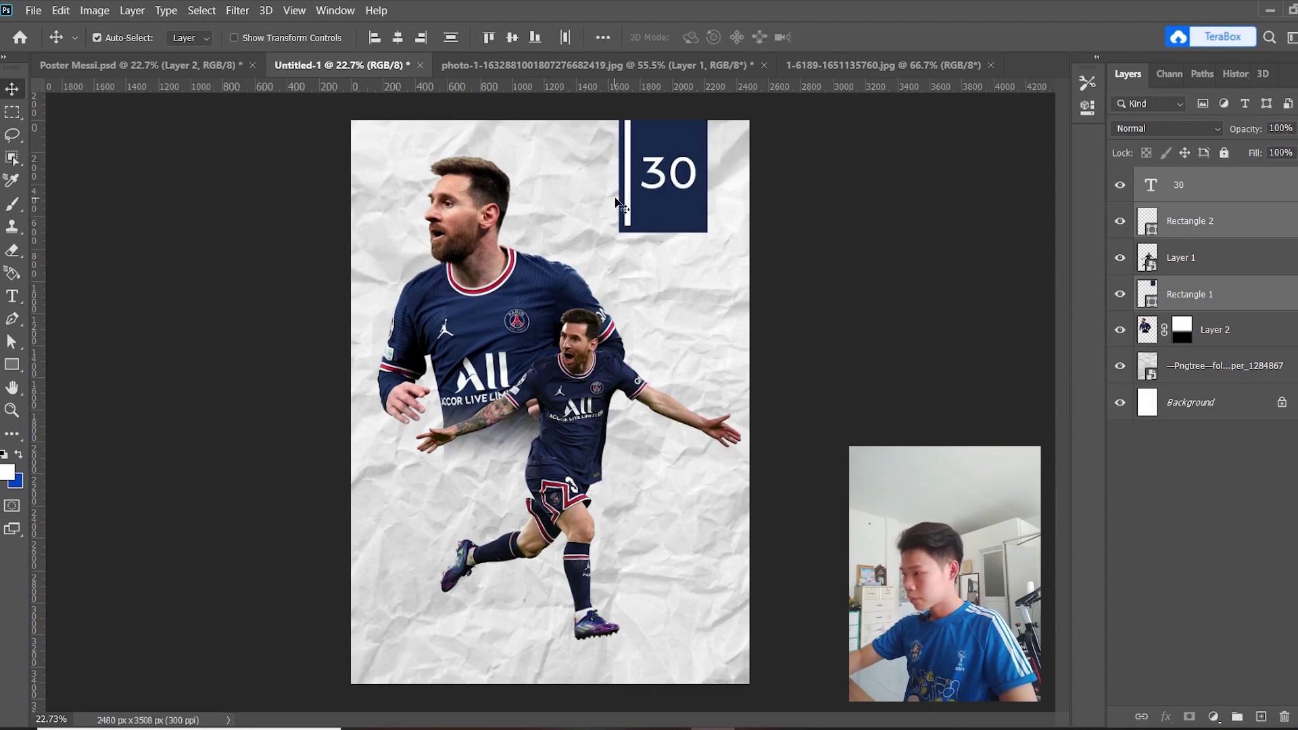
{"action": "left_click", "coordinate": [13, 296]}
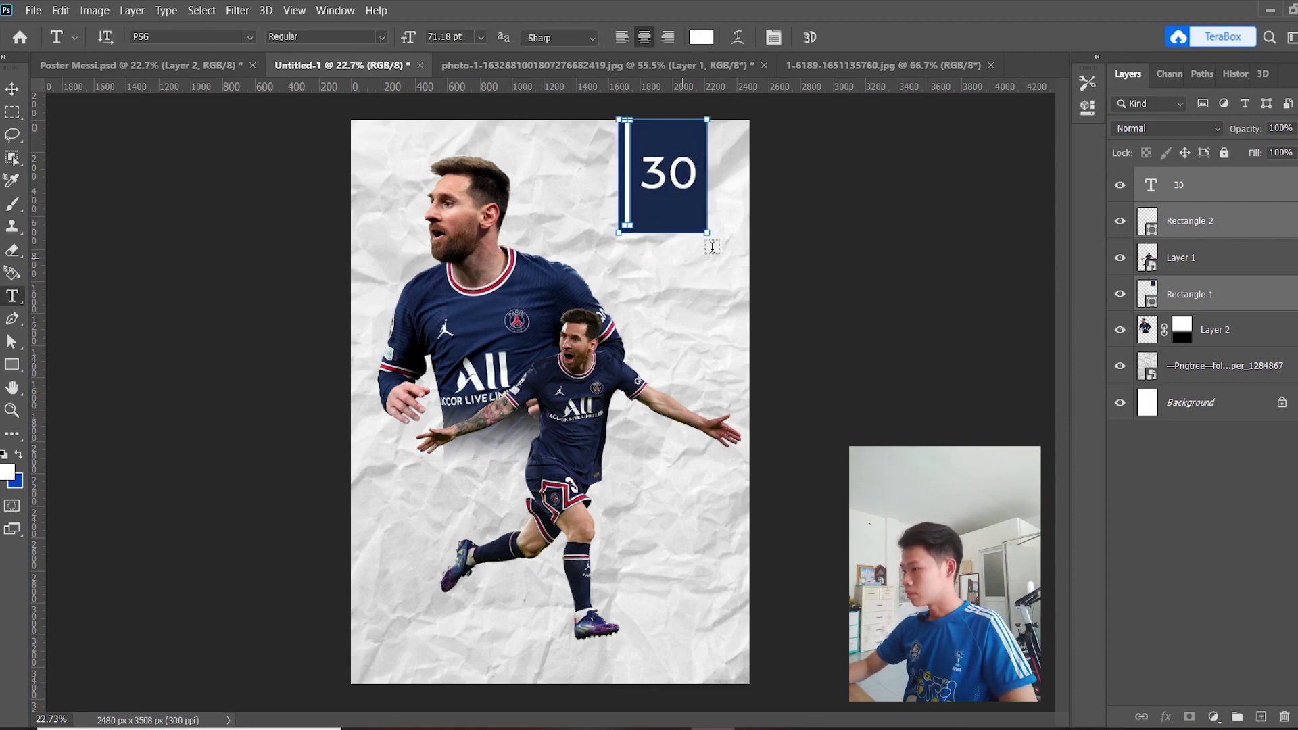
{"action": "left_click", "coordinate": [12, 89]}
{"action": "left_click", "coordinate": [912, 220]}
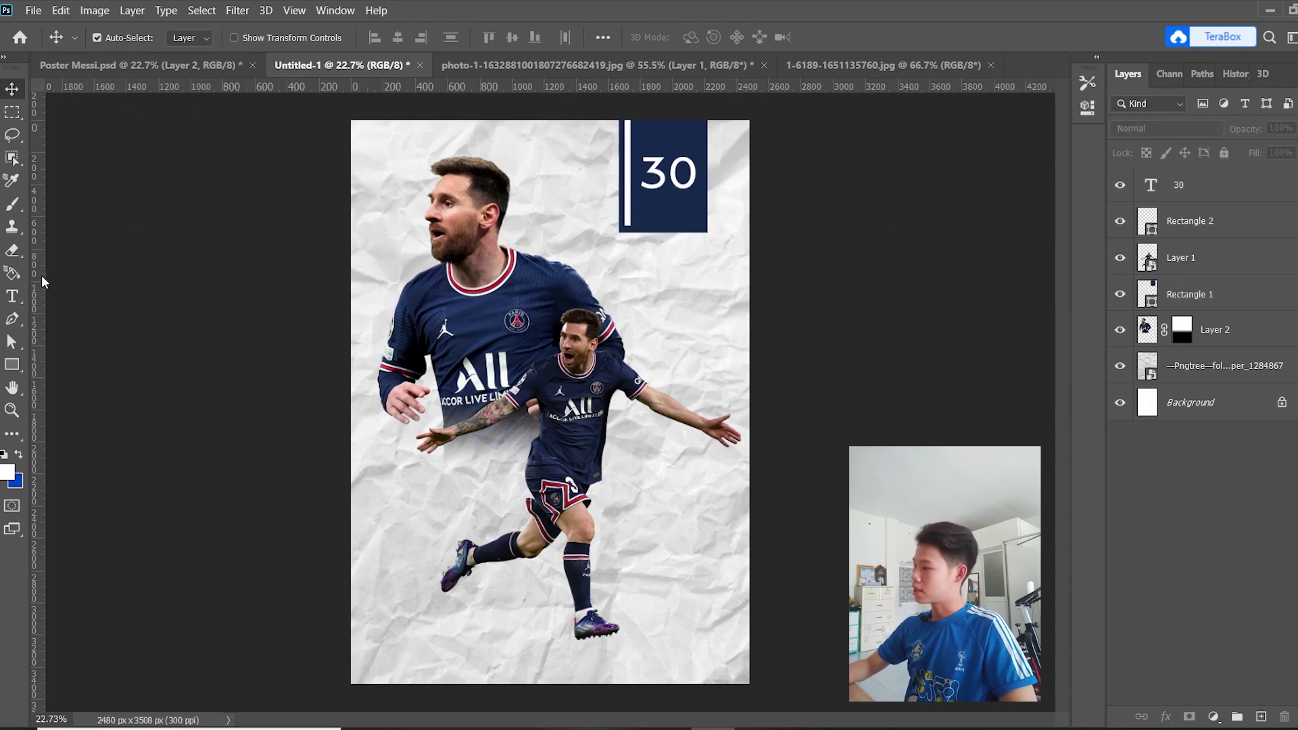
{"action": "left_click", "coordinate": [13, 297]}
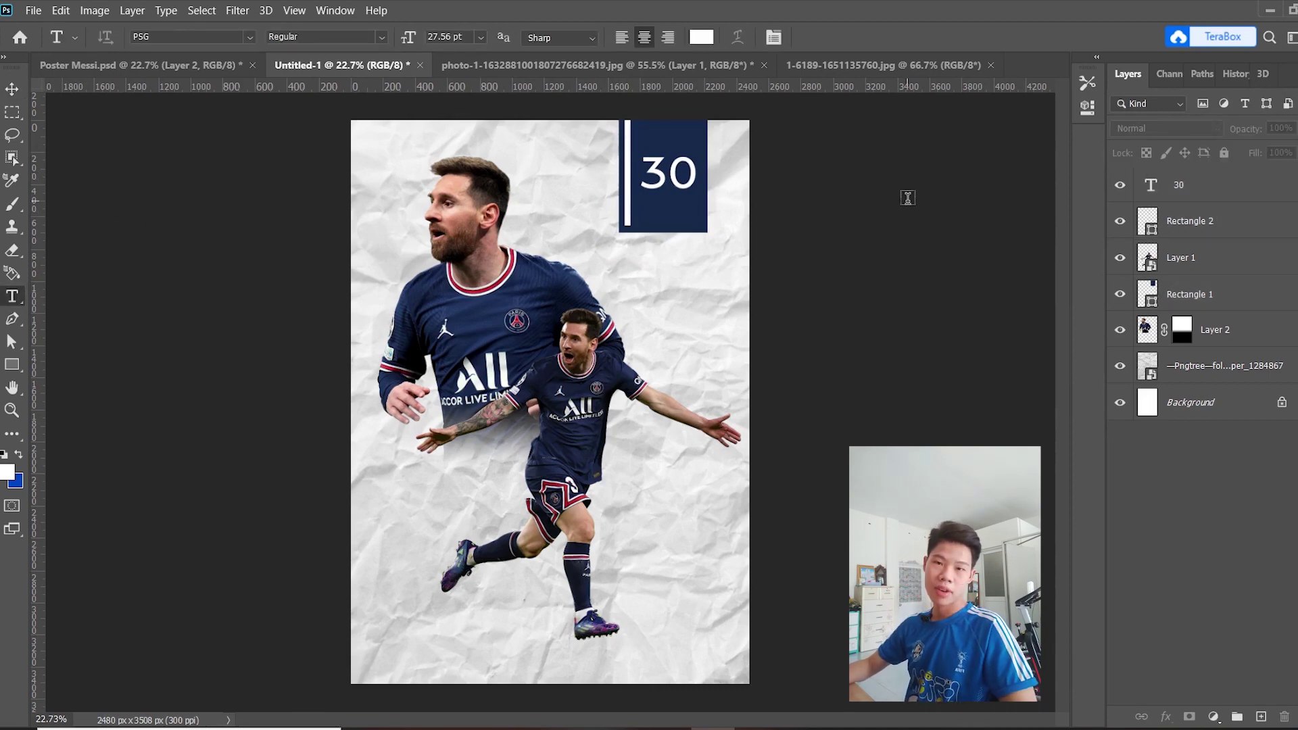
Add a MESSI text layer coloured with navy sampled from the 30 box.
{"action": "left_click", "coordinate": [636, 308]}
{"action": "key", "text": "BackSpace"}
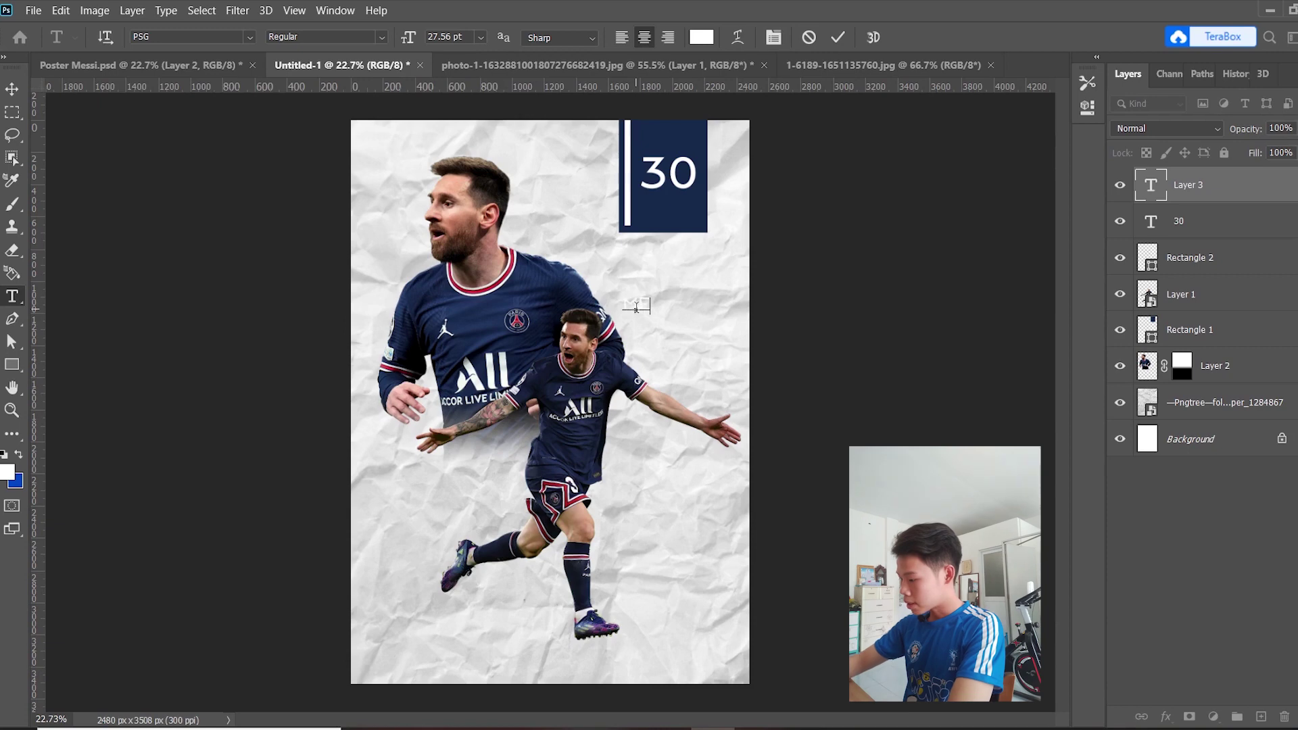
{"action": "type", "text": "ESSI"}
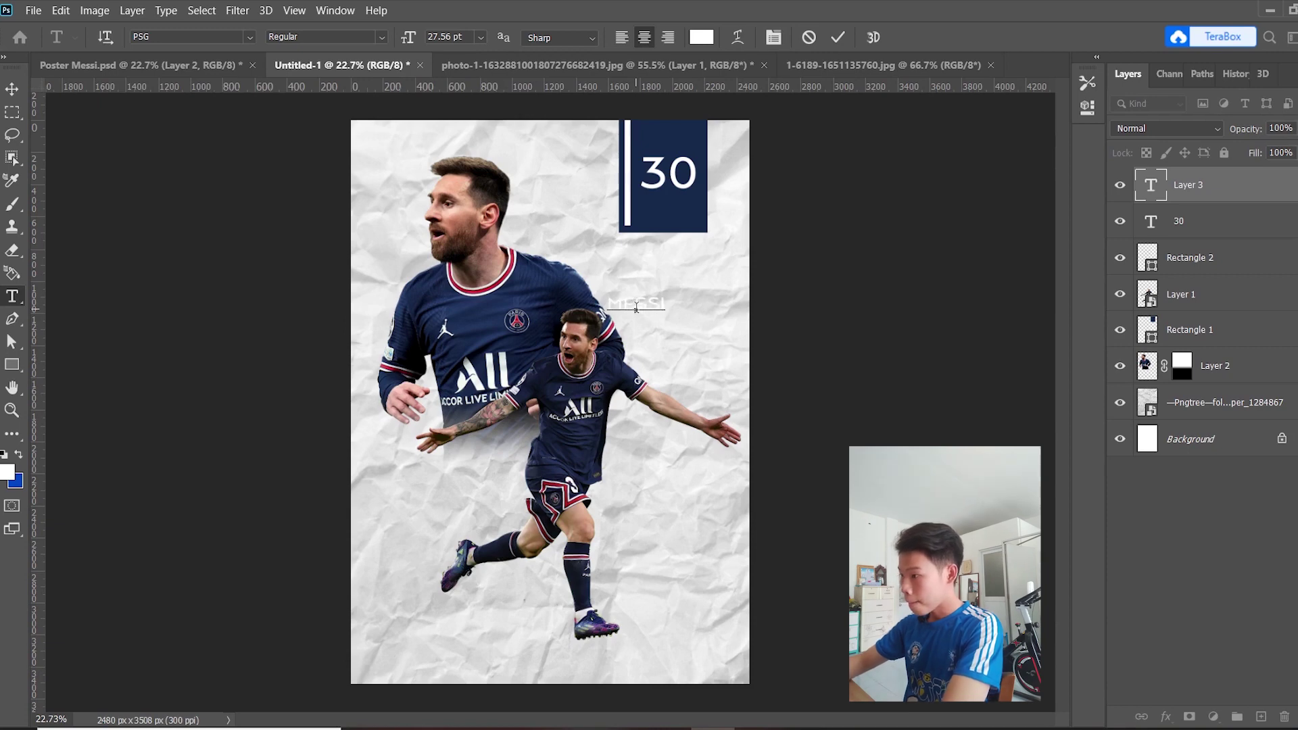
{"action": "left_click", "coordinate": [12, 90]}
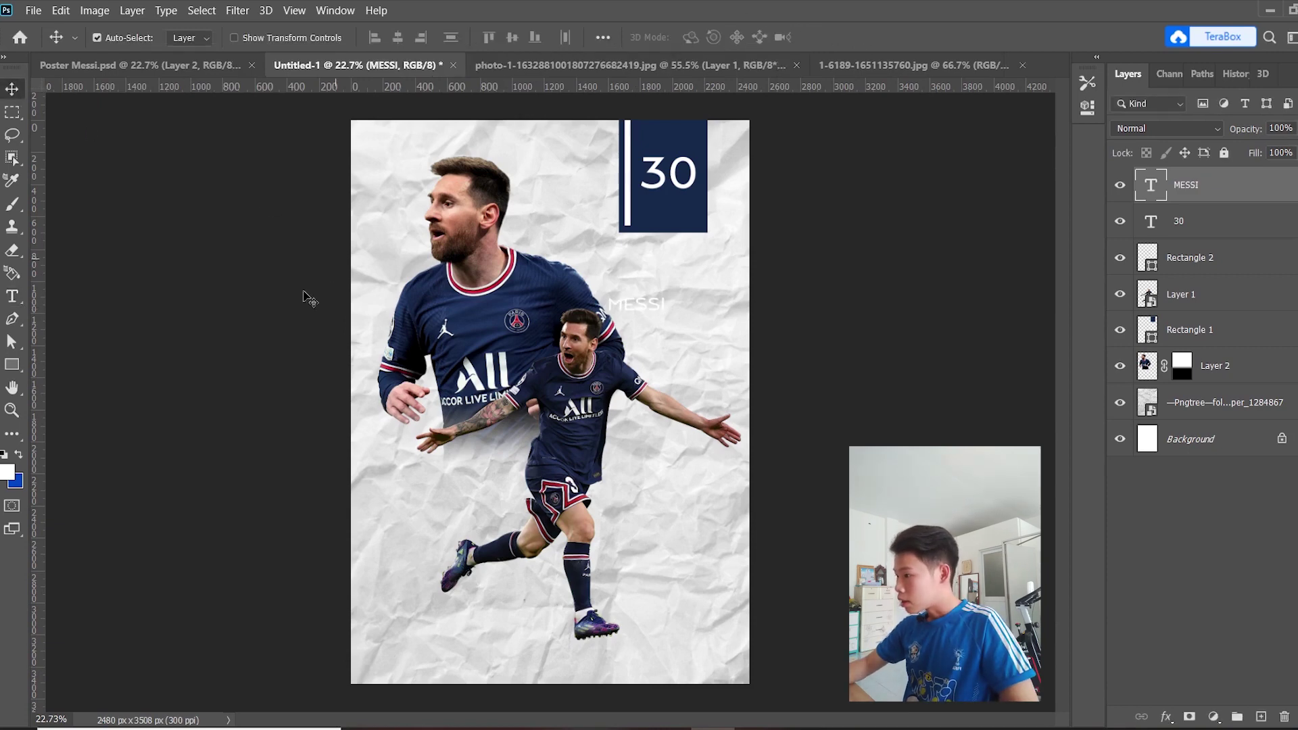
{"action": "left_click", "coordinate": [8, 472]}
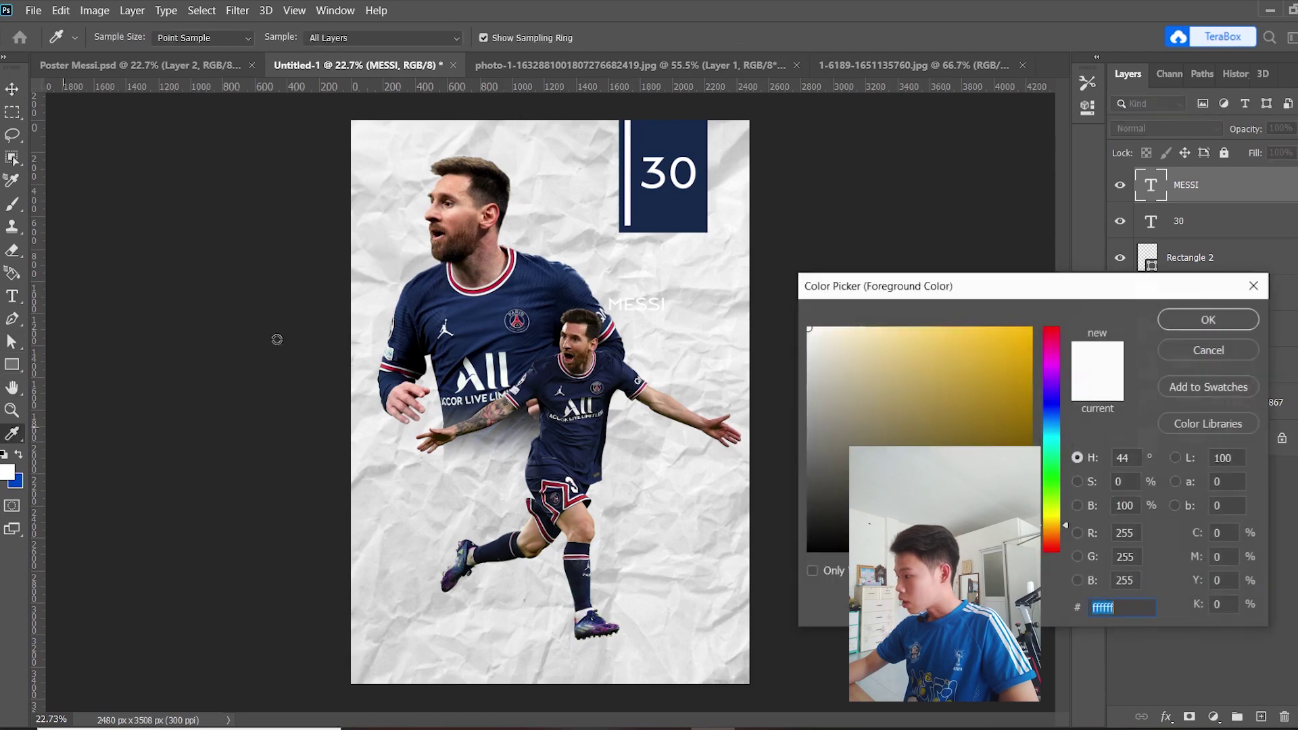
{"action": "left_click", "coordinate": [668, 130]}
{"action": "left_click", "coordinate": [1207, 320]}
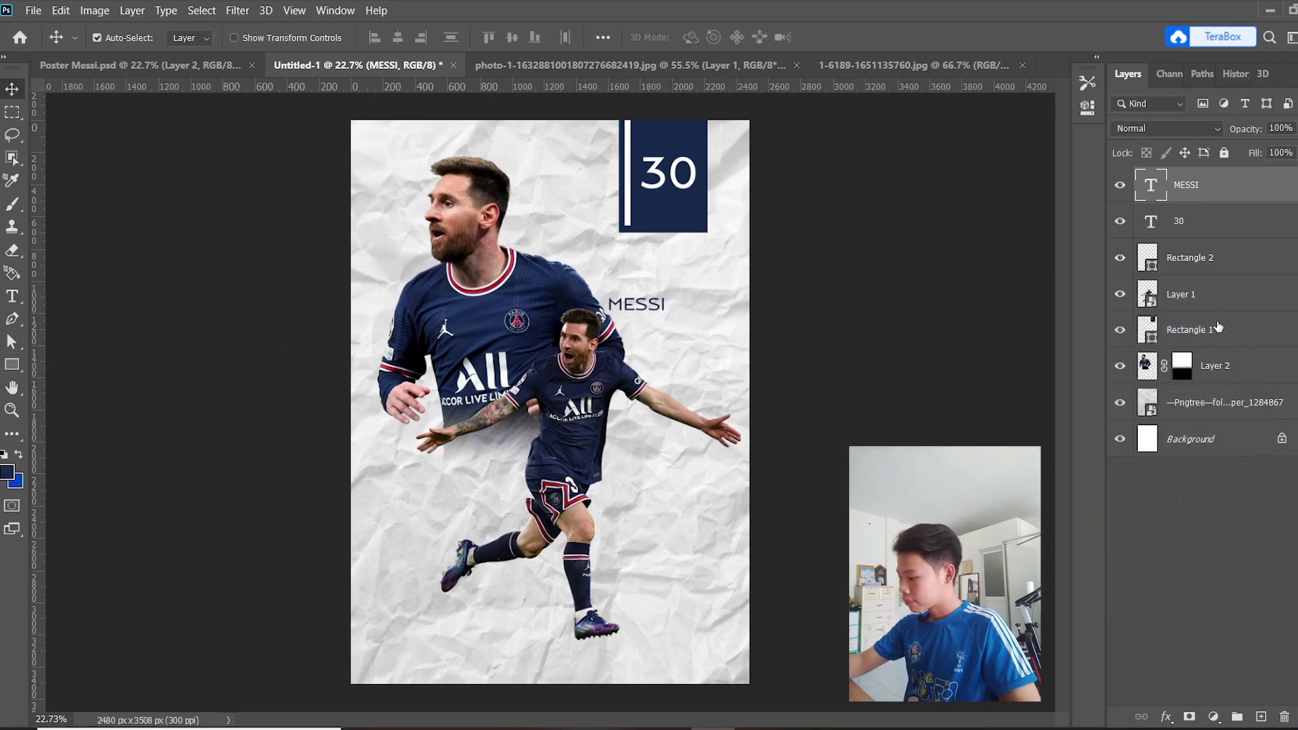
Enlarge MESSI, move it across the lower player's legs, and make it PSG Bold.
{"action": "left_click", "coordinate": [12, 297]}
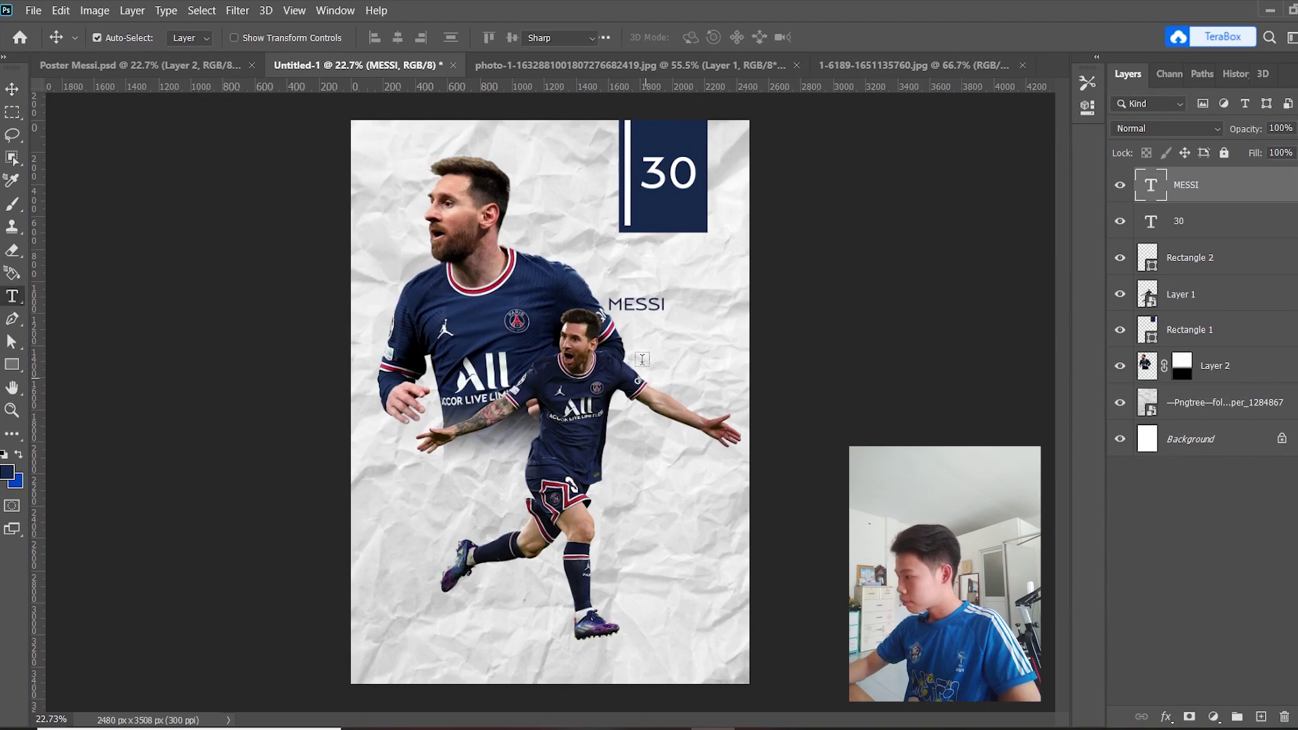
{"action": "key", "text": "ctrl+t"}
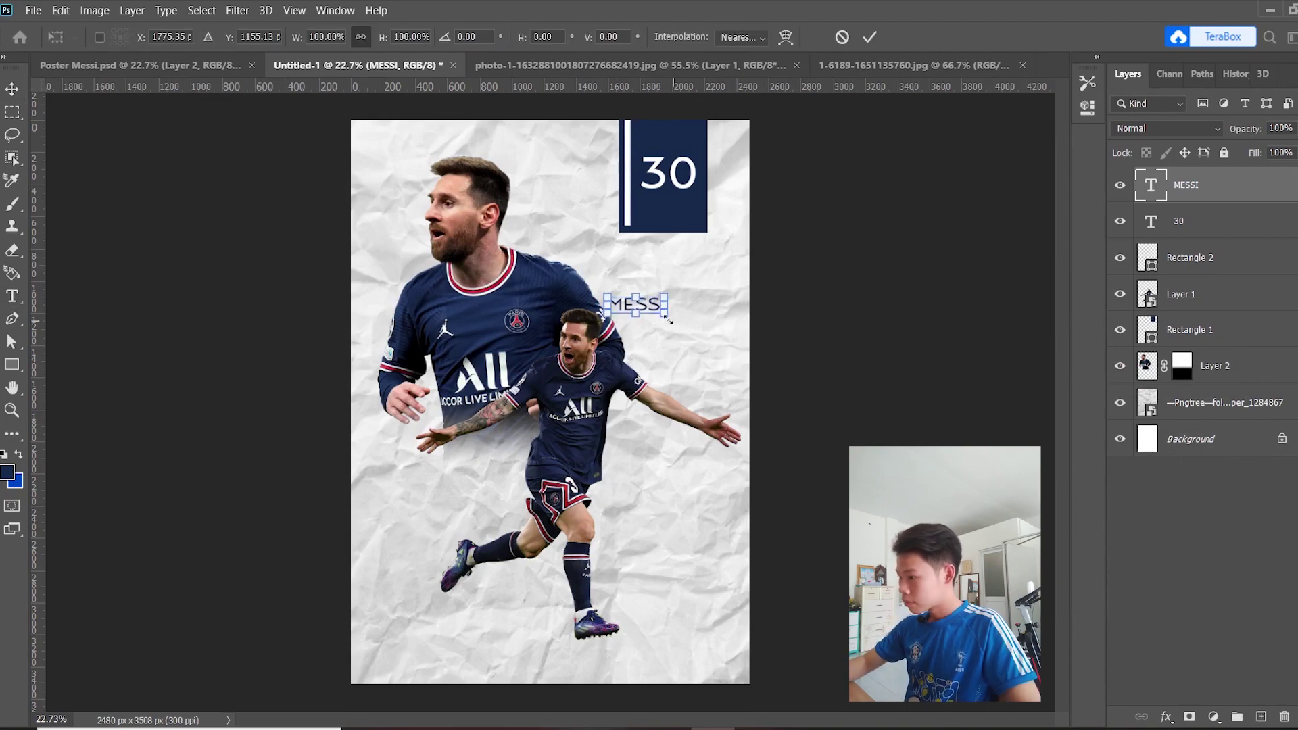
{"action": "left_click_drag", "start_coordinate": [668, 317], "coordinate": [859, 370]}
{"action": "left_click_drag", "start_coordinate": [683, 321], "coordinate": [543, 551]}
{"action": "key", "text": "Return"}
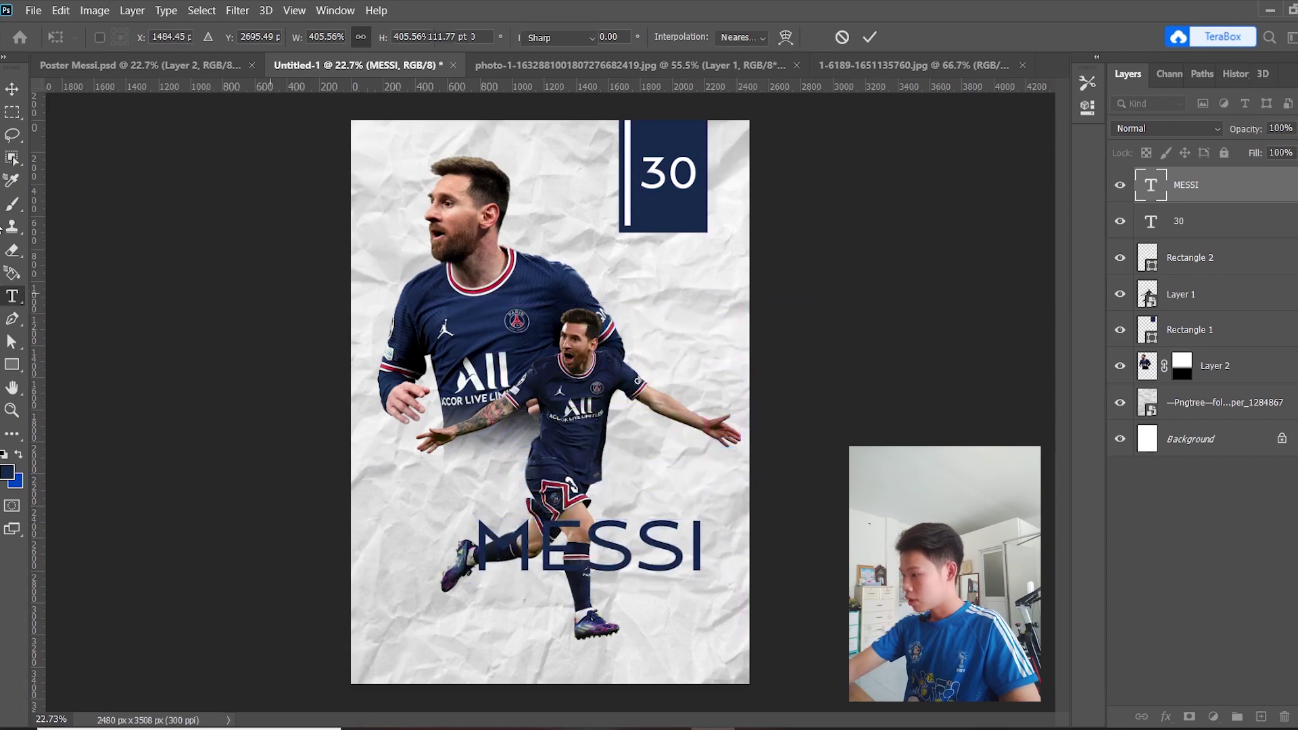
{"action": "left_click_drag", "start_coordinate": [477, 550], "coordinate": [706, 551]}
{"action": "left_click", "coordinate": [382, 38]}
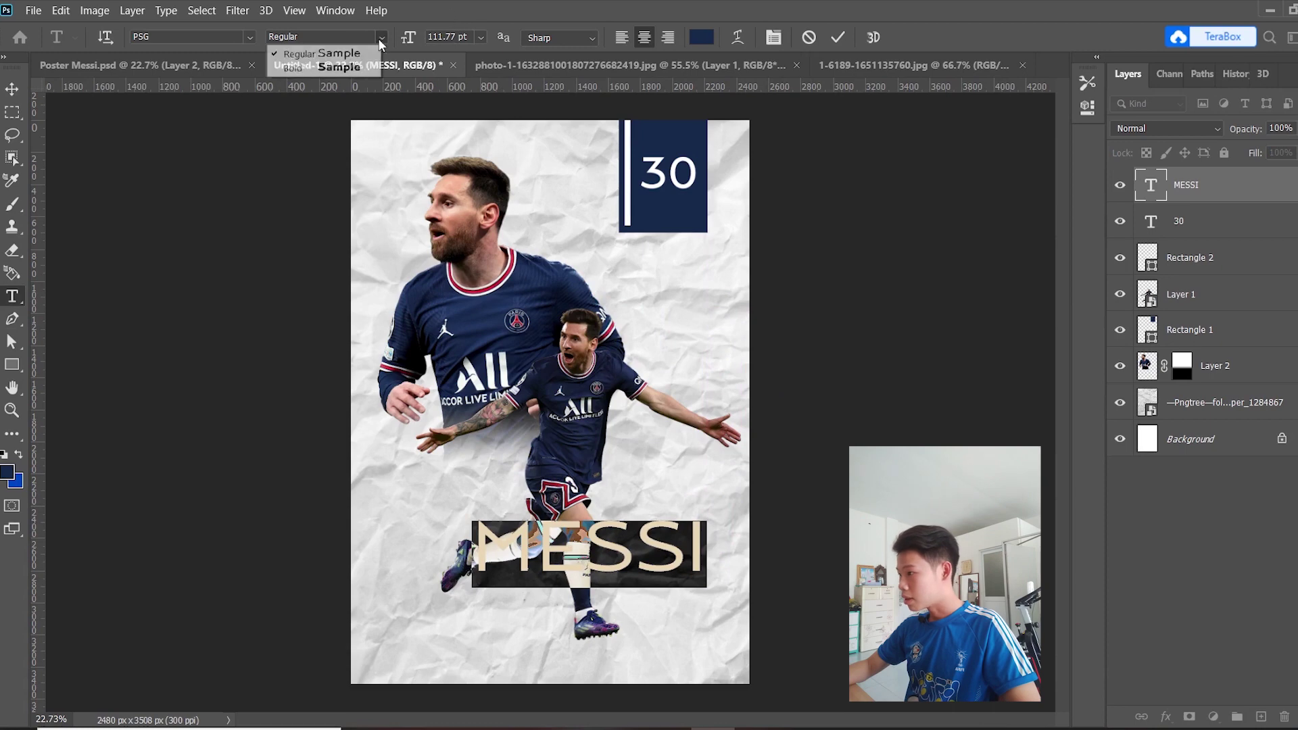
{"action": "left_click", "coordinate": [317, 67]}
{"action": "left_click", "coordinate": [12, 89]}
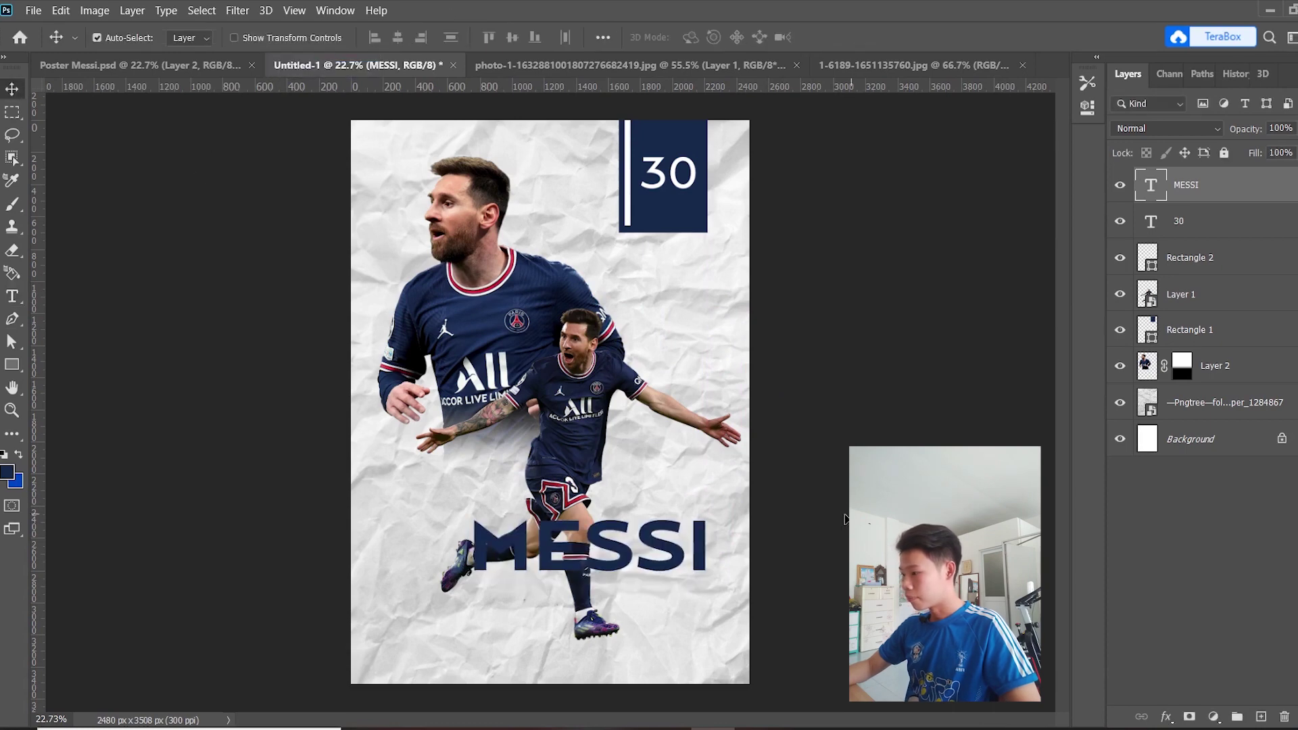
Rotate MESSI 90° to run vertically and fit it at about 139% below the 30 badge.
{"action": "left_click_drag", "start_coordinate": [665, 550], "coordinate": [572, 633]}
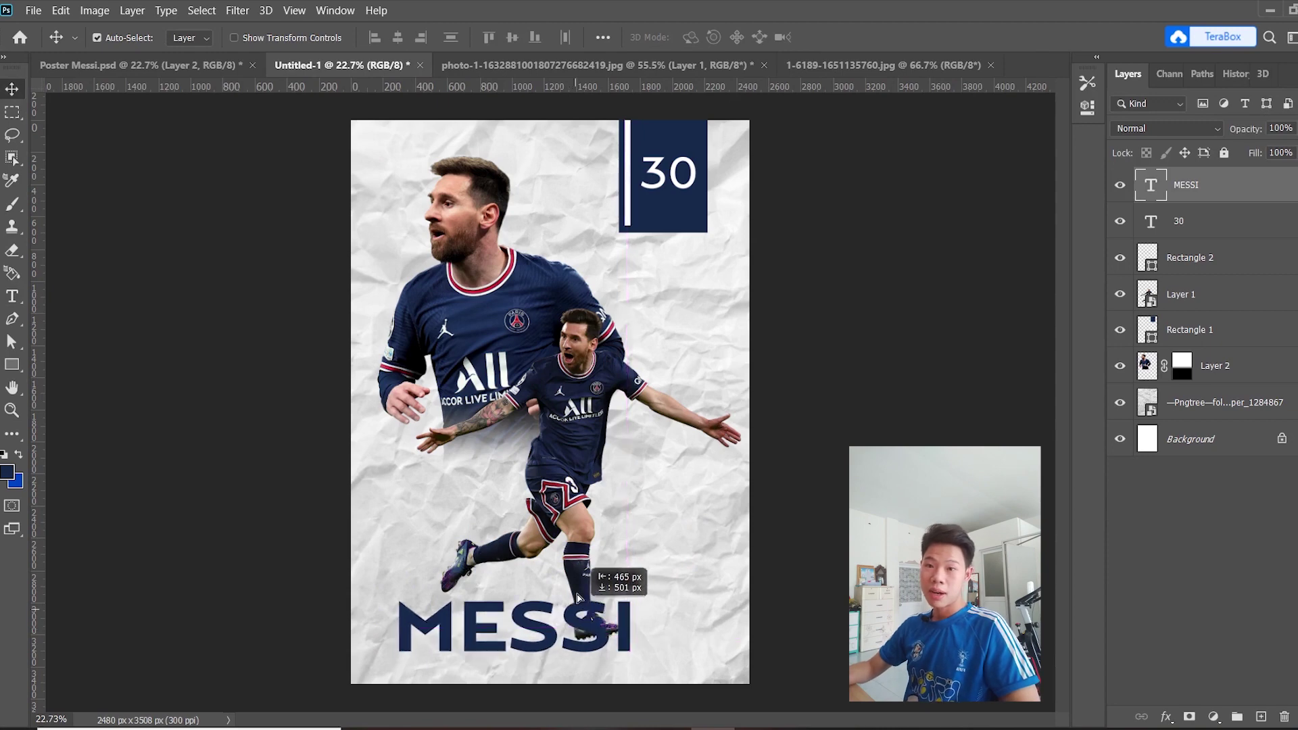
{"action": "left_click_drag", "start_coordinate": [571, 633], "coordinate": [568, 624]}
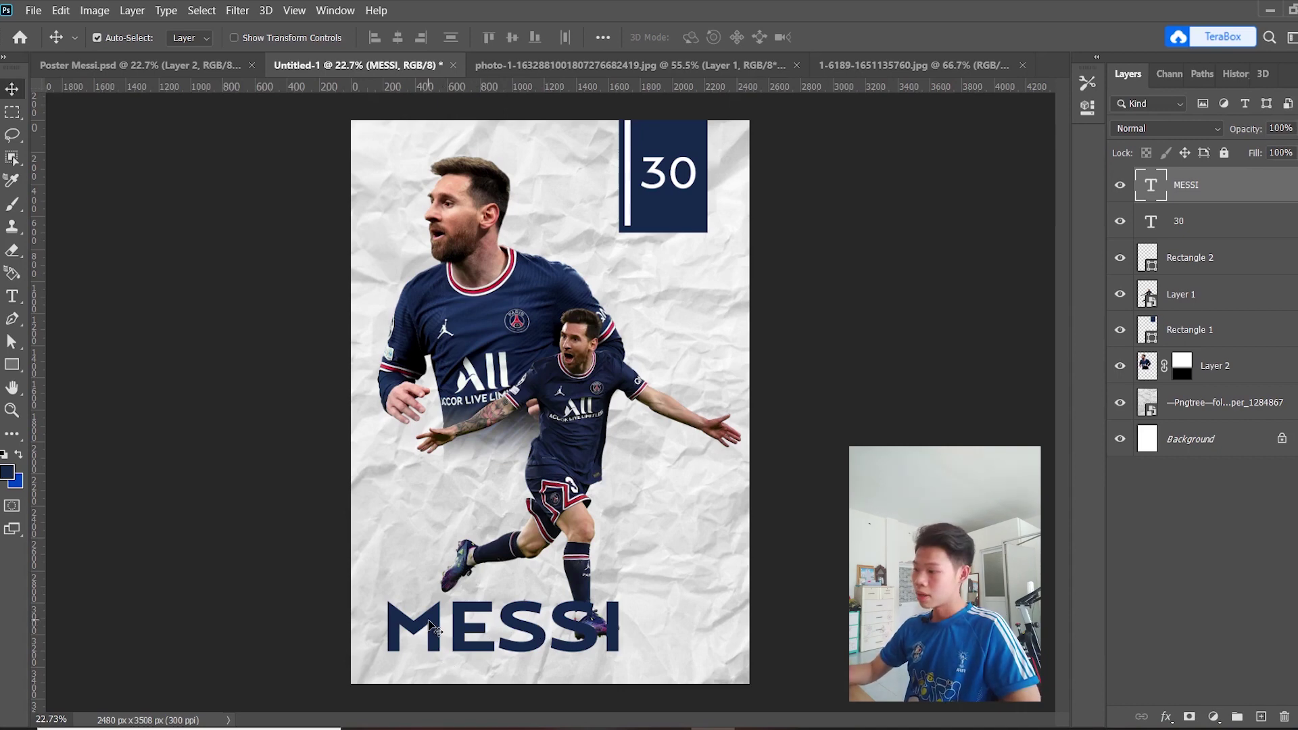
{"action": "mouse_move", "coordinate": [429, 627]}
{"action": "left_mouse_down"}
{"action": "mouse_move", "coordinate": [519, 270]}
{"action": "mouse_move", "coordinate": [705, 273]}
{"action": "mouse_move", "coordinate": [573, 296]}
{"action": "left_mouse_up"}
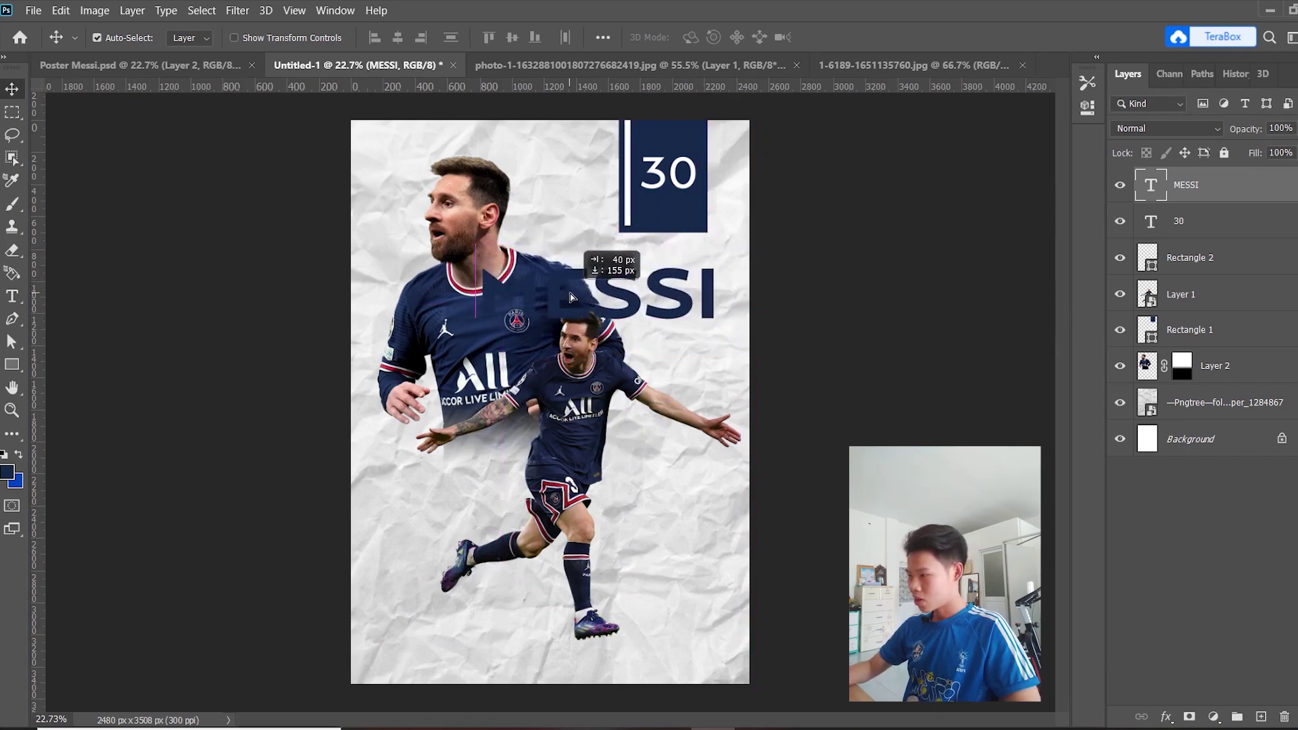
{"action": "key", "text": "ctrl+t"}
{"action": "left_click_drag", "start_coordinate": [743, 297], "coordinate": [609, 433]}
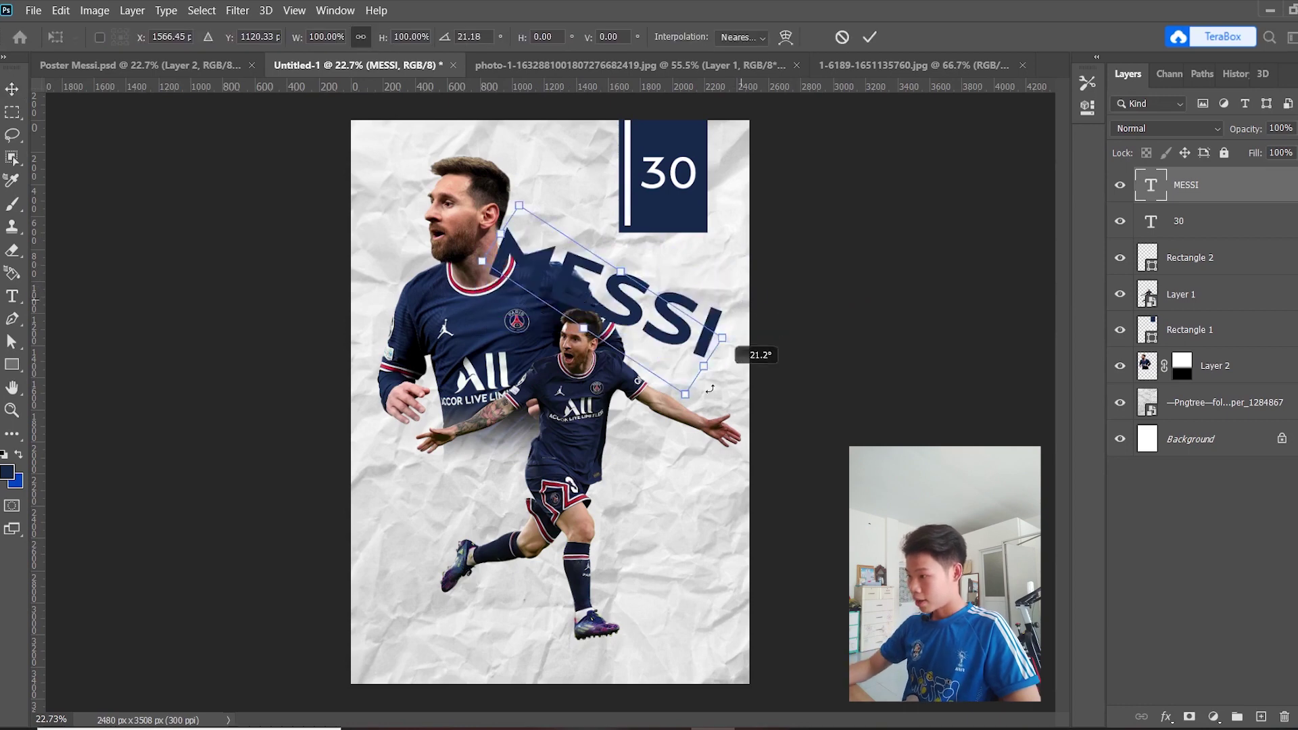
{"action": "left_click_drag", "start_coordinate": [596, 240], "coordinate": [663, 423]}
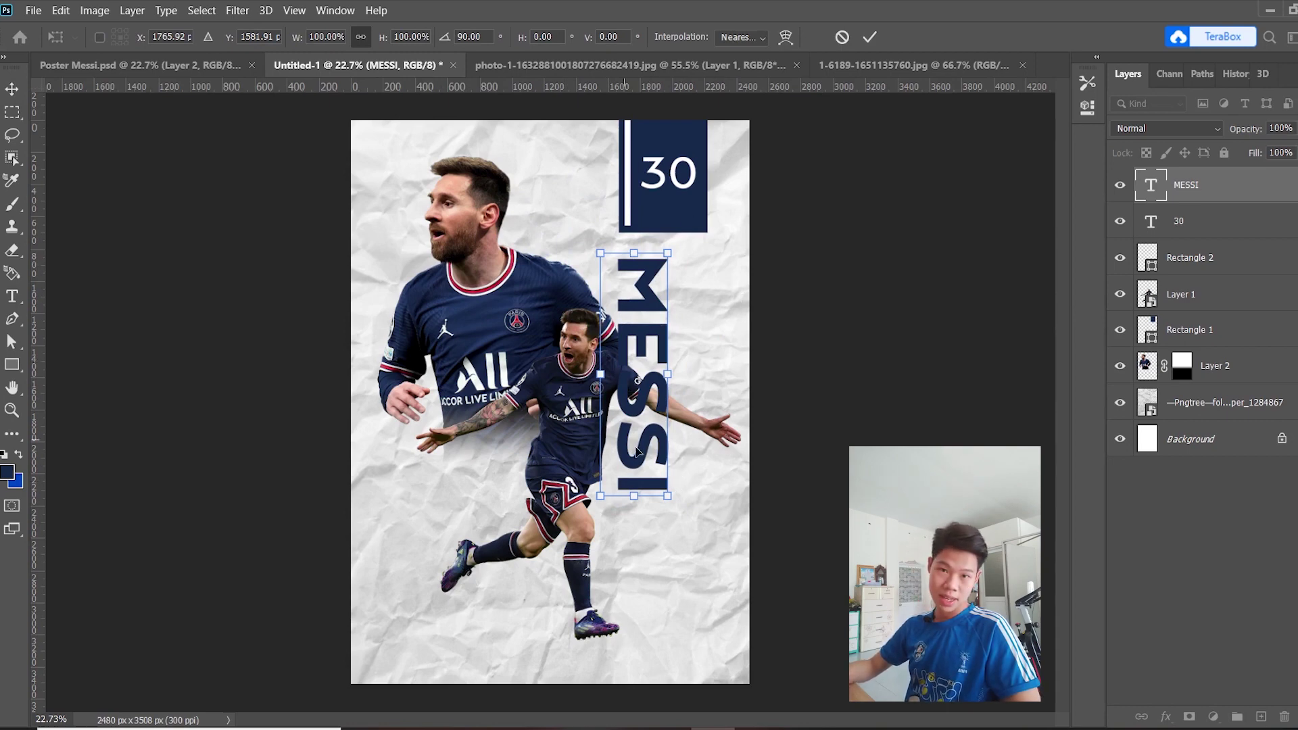
{"action": "left_click_drag", "start_coordinate": [671, 502], "coordinate": [743, 663]}
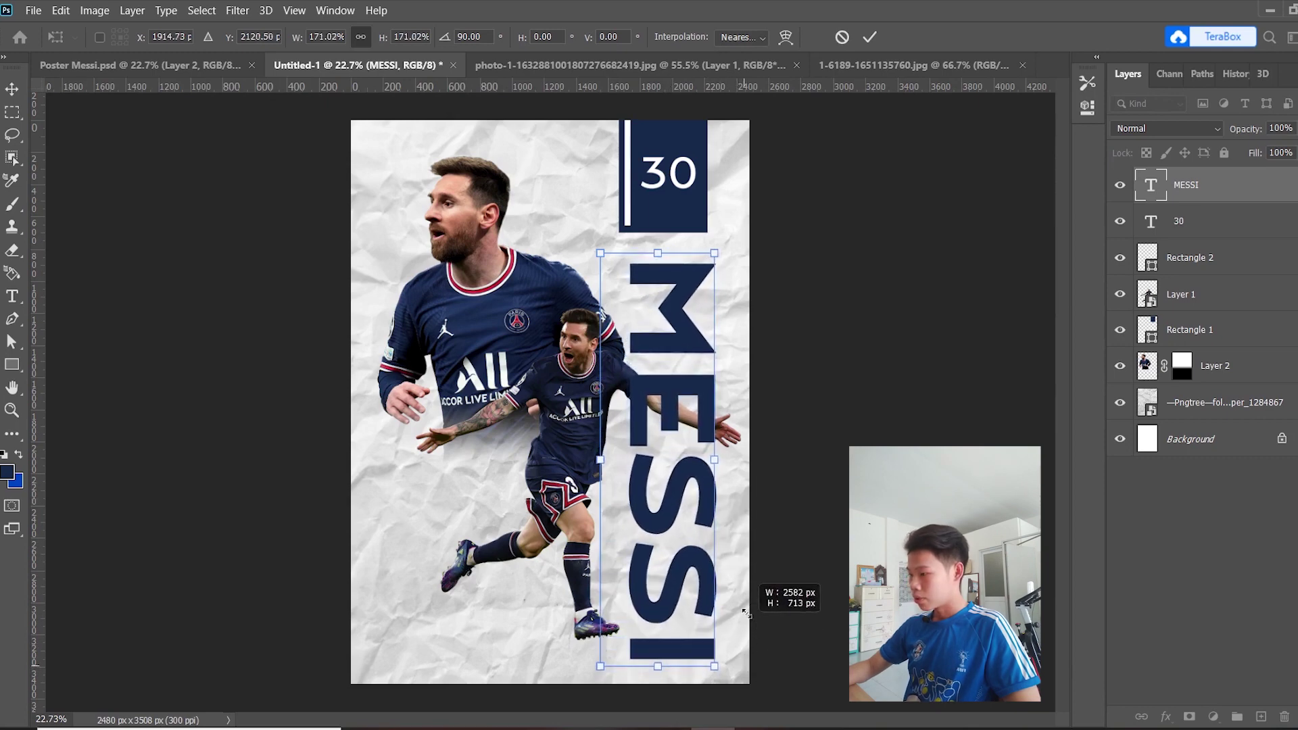
{"action": "left_click_drag", "start_coordinate": [709, 405], "coordinate": [698, 401]}
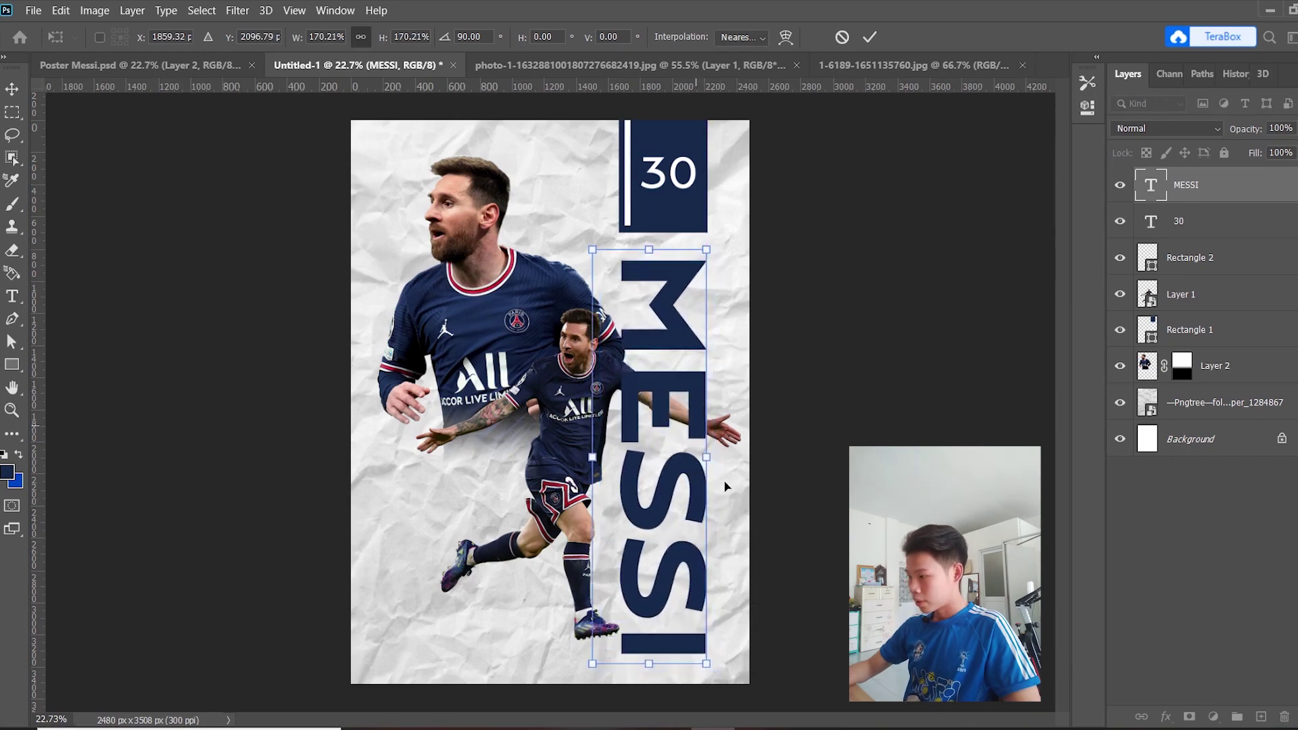
{"action": "left_click_drag", "start_coordinate": [709, 673], "coordinate": [685, 588]}
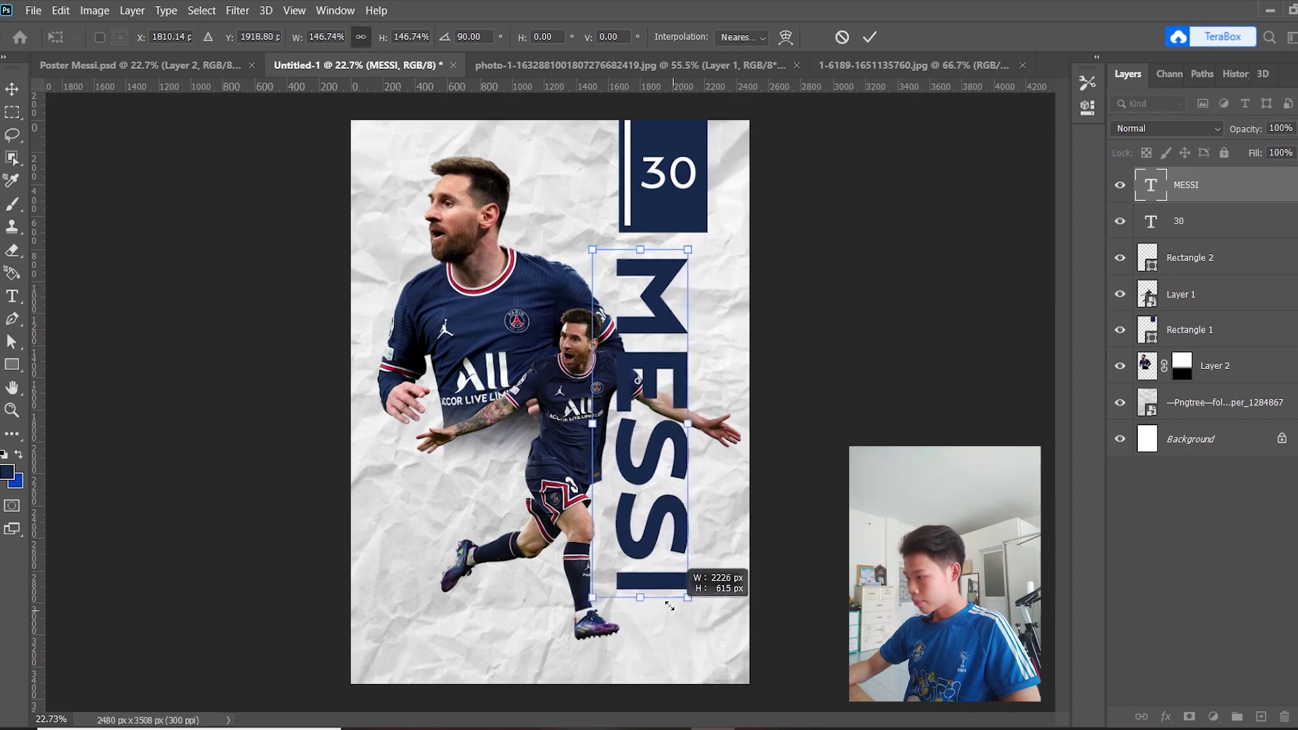
{"action": "left_click_drag", "start_coordinate": [676, 385], "coordinate": [686, 388]}
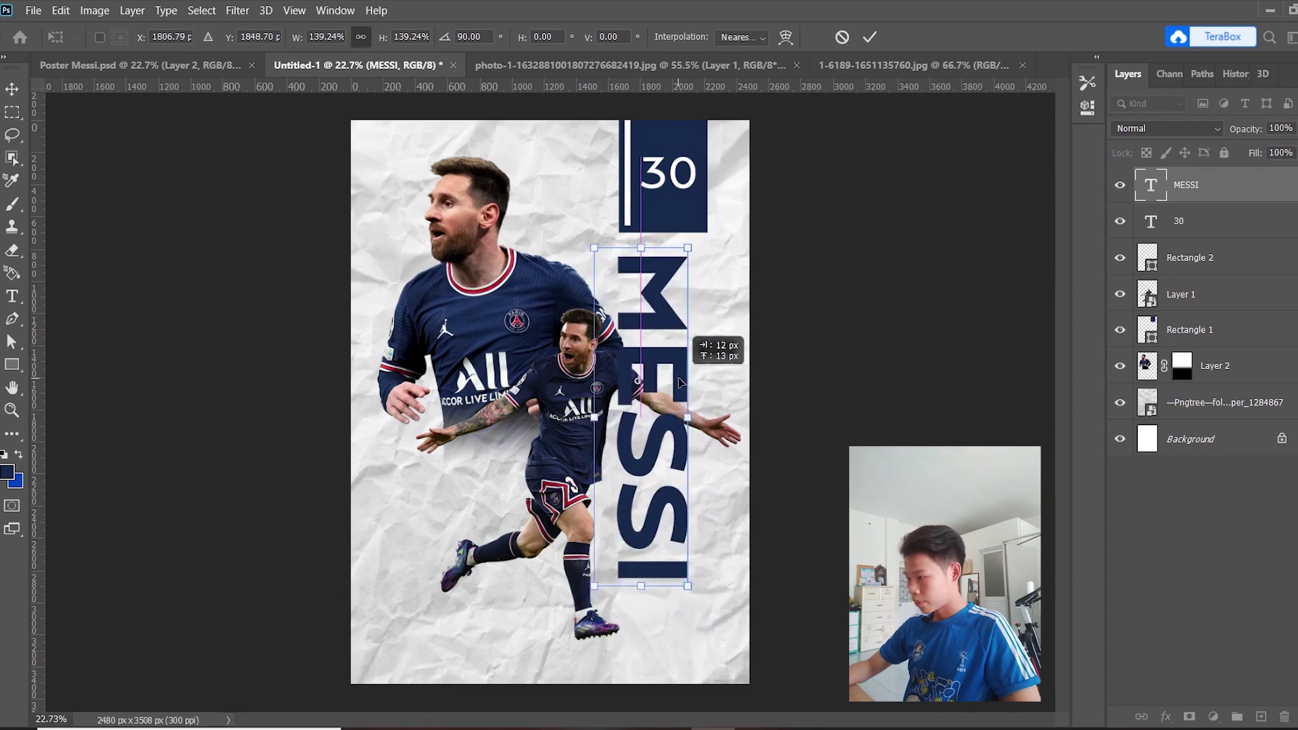
{"action": "key", "text": "Return"}
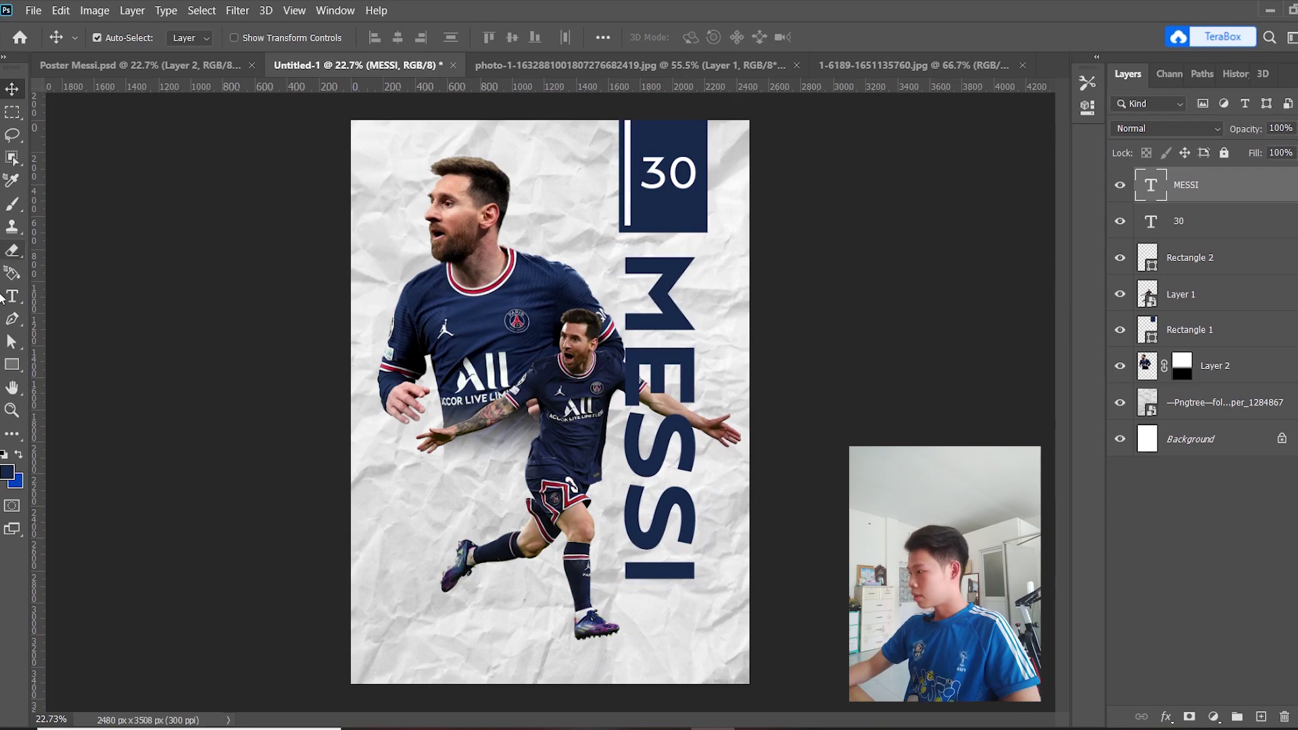
Add a LIONEL text line just beneath the 30 badge, enlarged to about 125%.
{"action": "left_click", "coordinate": [12, 296]}
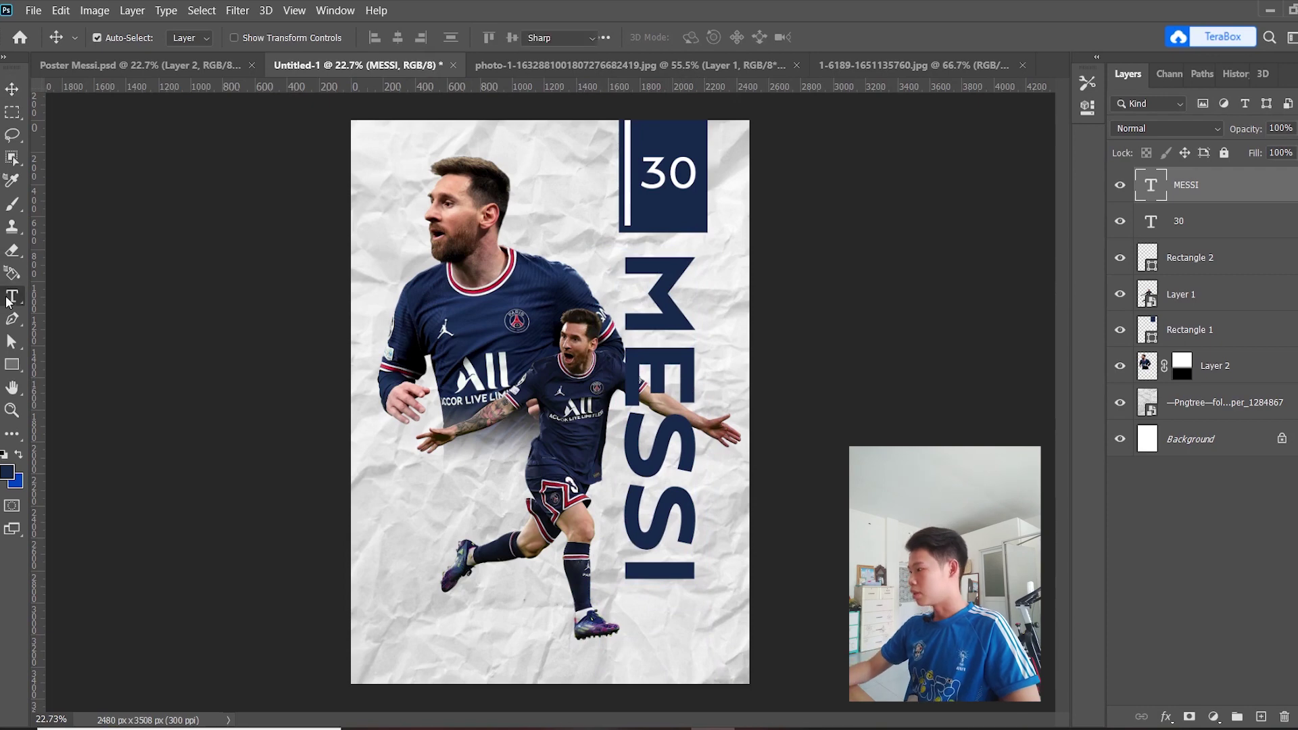
{"action": "left_click", "coordinate": [527, 619]}
{"action": "key", "text": "BackSpace"}
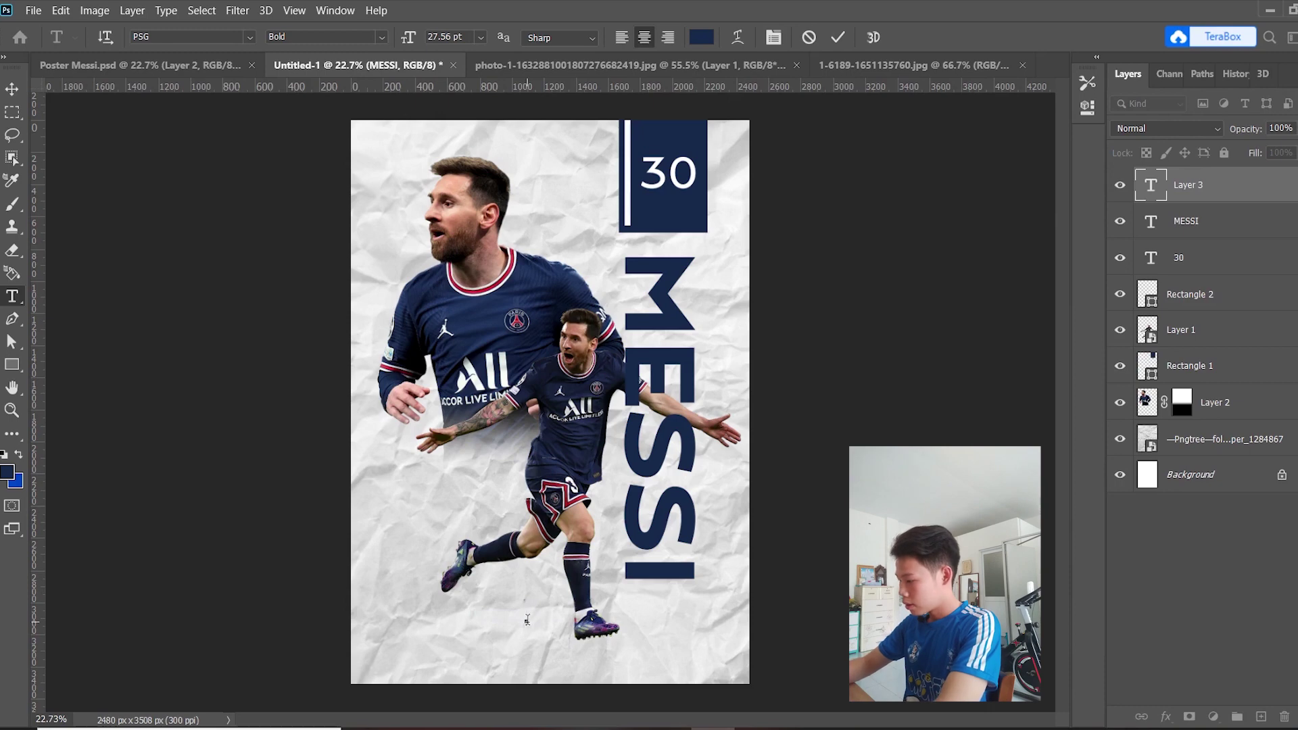
{"action": "type", "text": "LIONEL"}
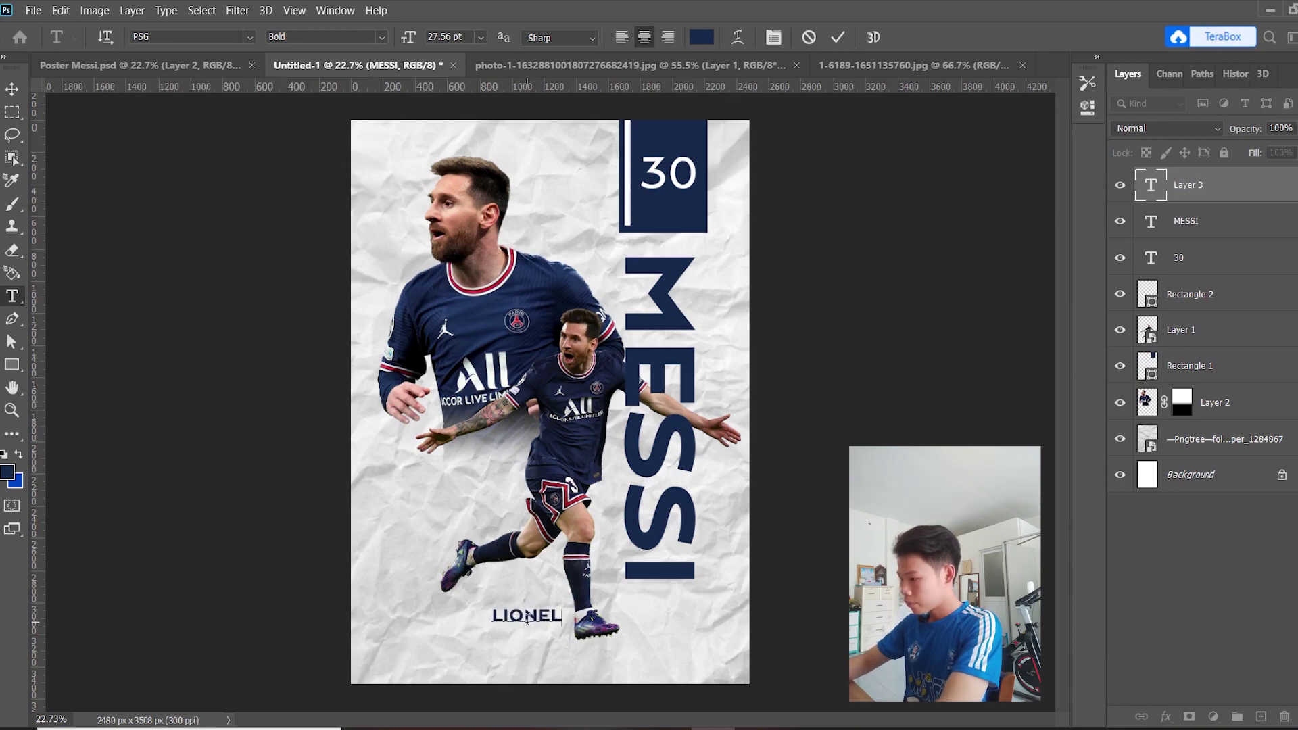
{"action": "left_click", "coordinate": [13, 89]}
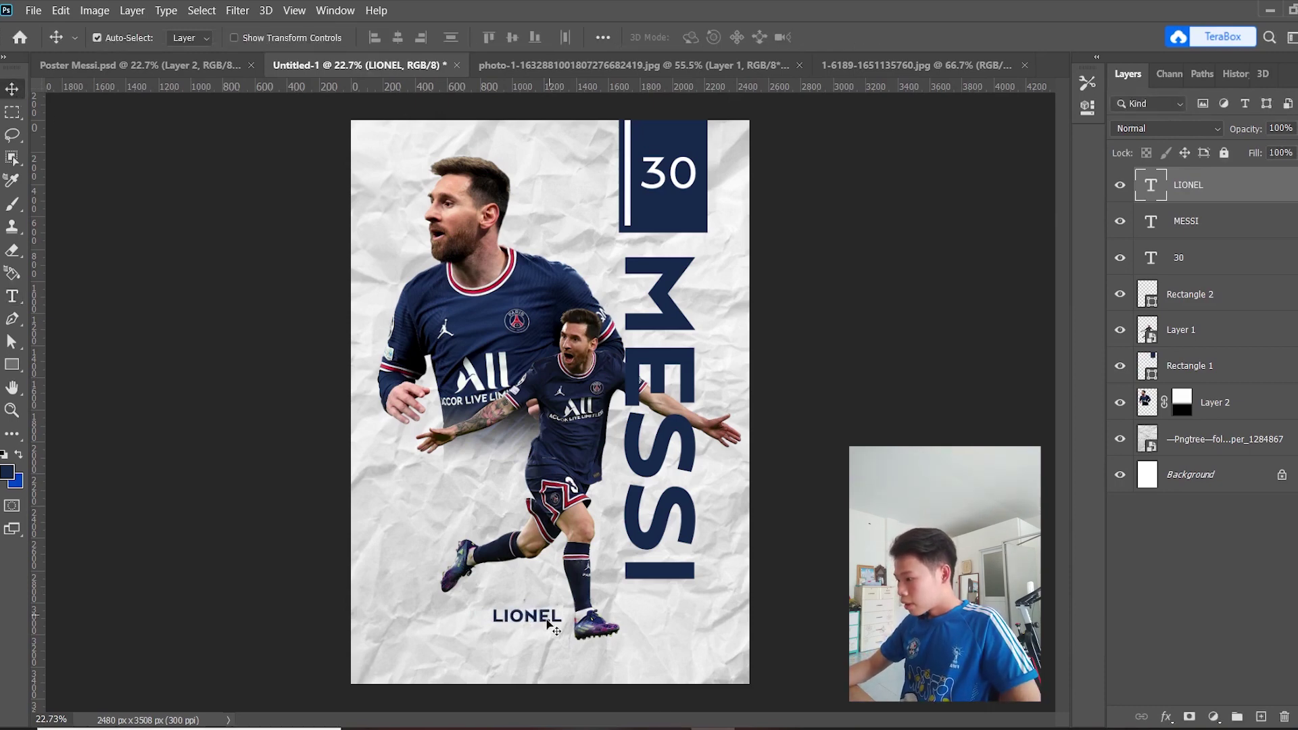
{"action": "mouse_move", "coordinate": [527, 615]}
{"action": "left_mouse_down"}
{"action": "mouse_move", "coordinate": [668, 282]}
{"action": "mouse_move", "coordinate": [652, 197]}
{"action": "left_mouse_up"}
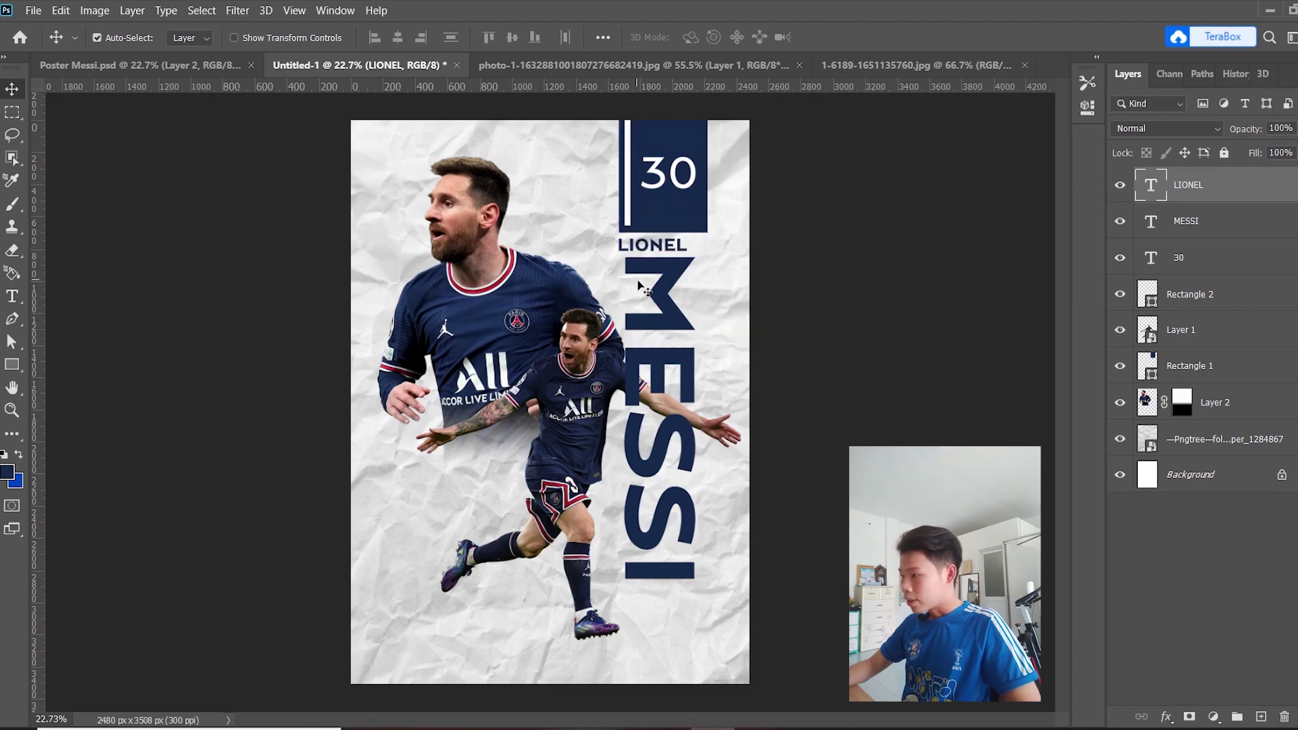
{"action": "mouse_move", "coordinate": [647, 271]}
{"action": "left_mouse_down"}
{"action": "mouse_move", "coordinate": [648, 288]}
{"action": "mouse_move", "coordinate": [646, 245]}
{"action": "left_mouse_up"}
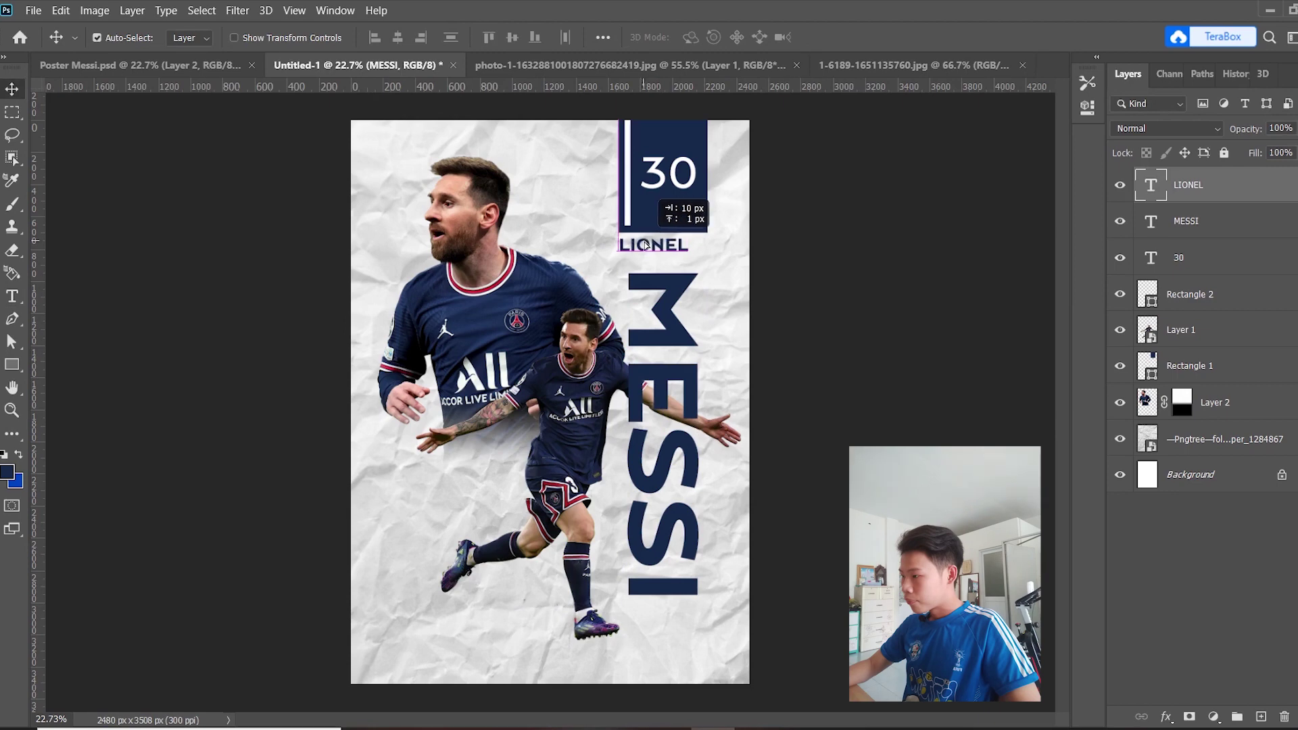
{"action": "mouse_move", "coordinate": [645, 245]}
{"action": "left_mouse_down"}
{"action": "mouse_move", "coordinate": [705, 265]}
{"action": "mouse_move", "coordinate": [678, 287]}
{"action": "left_mouse_up"}
{"action": "key", "text": "ctrl"}
{"action": "key", "text": "ctrl+t"}
{"action": "key", "text": "Return"}
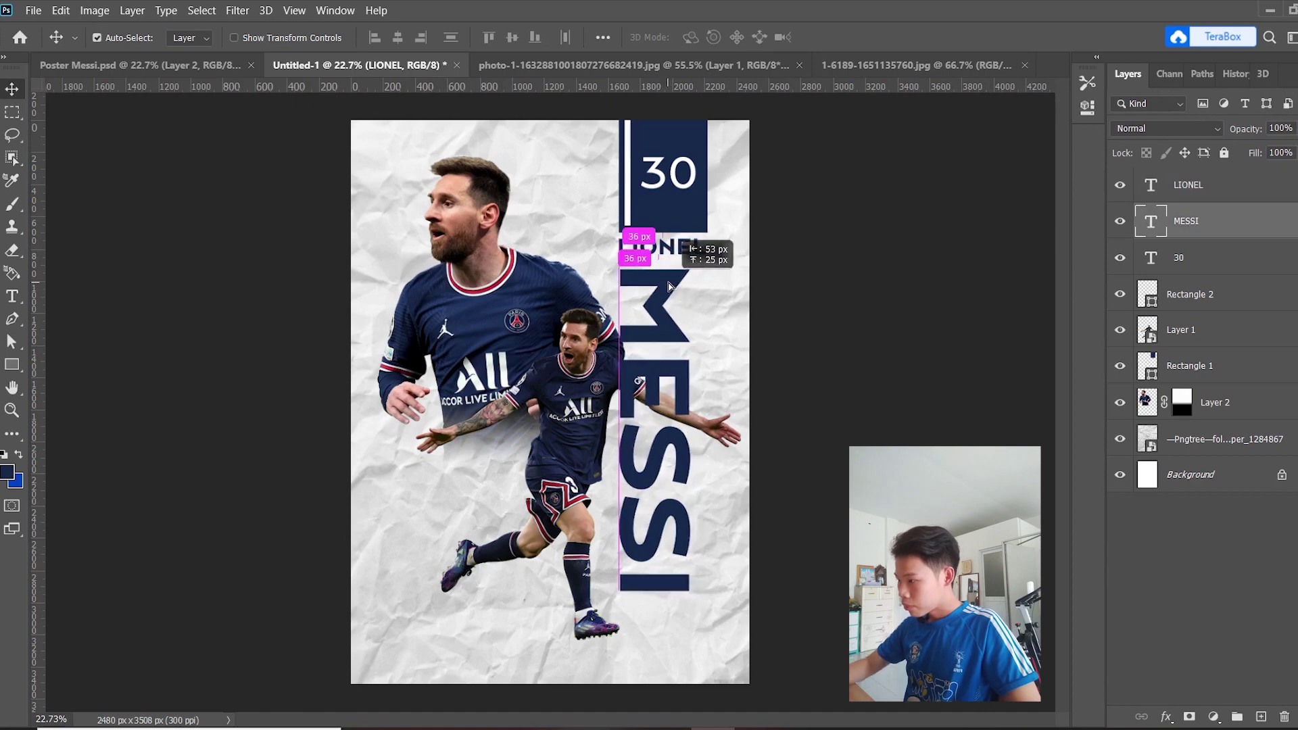
Enlarge the vertical MESSI down the right edge and align it under LIONEL.
{"action": "key", "text": "ctrl+t"}
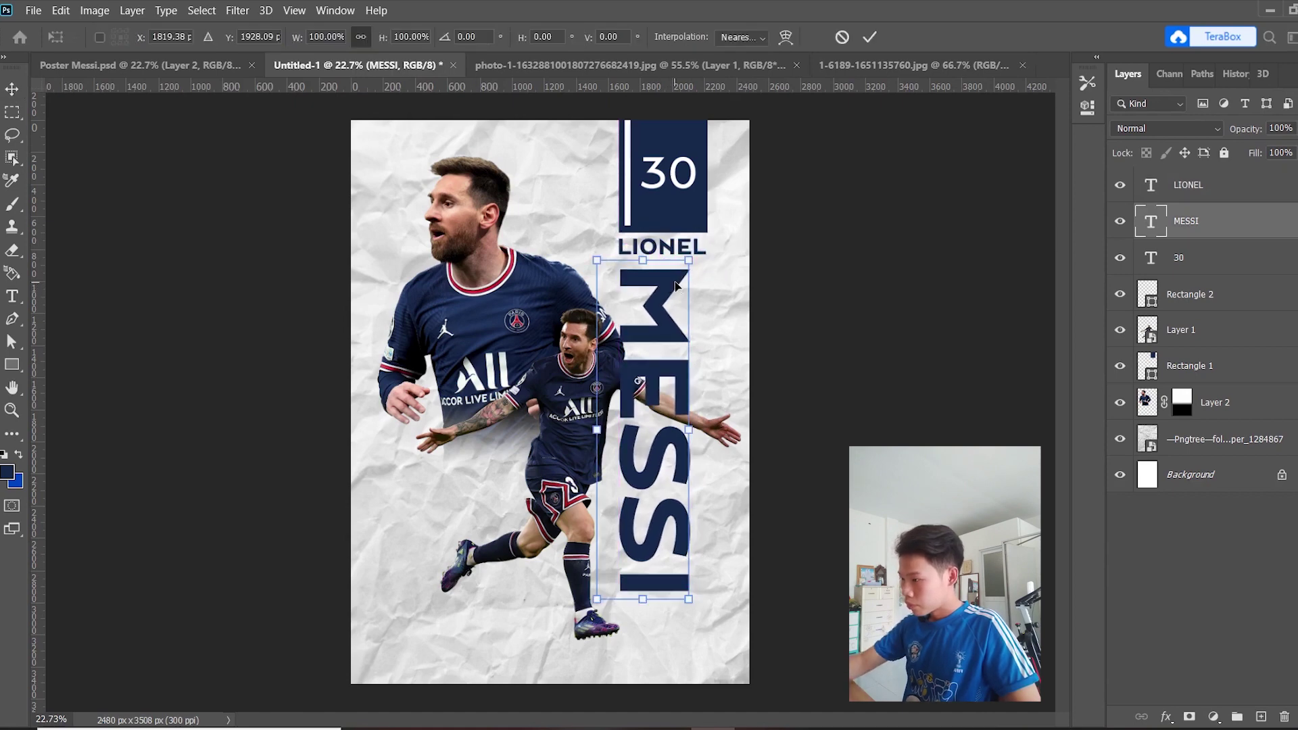
{"action": "left_click_drag", "start_coordinate": [688, 599], "coordinate": [730, 665]}
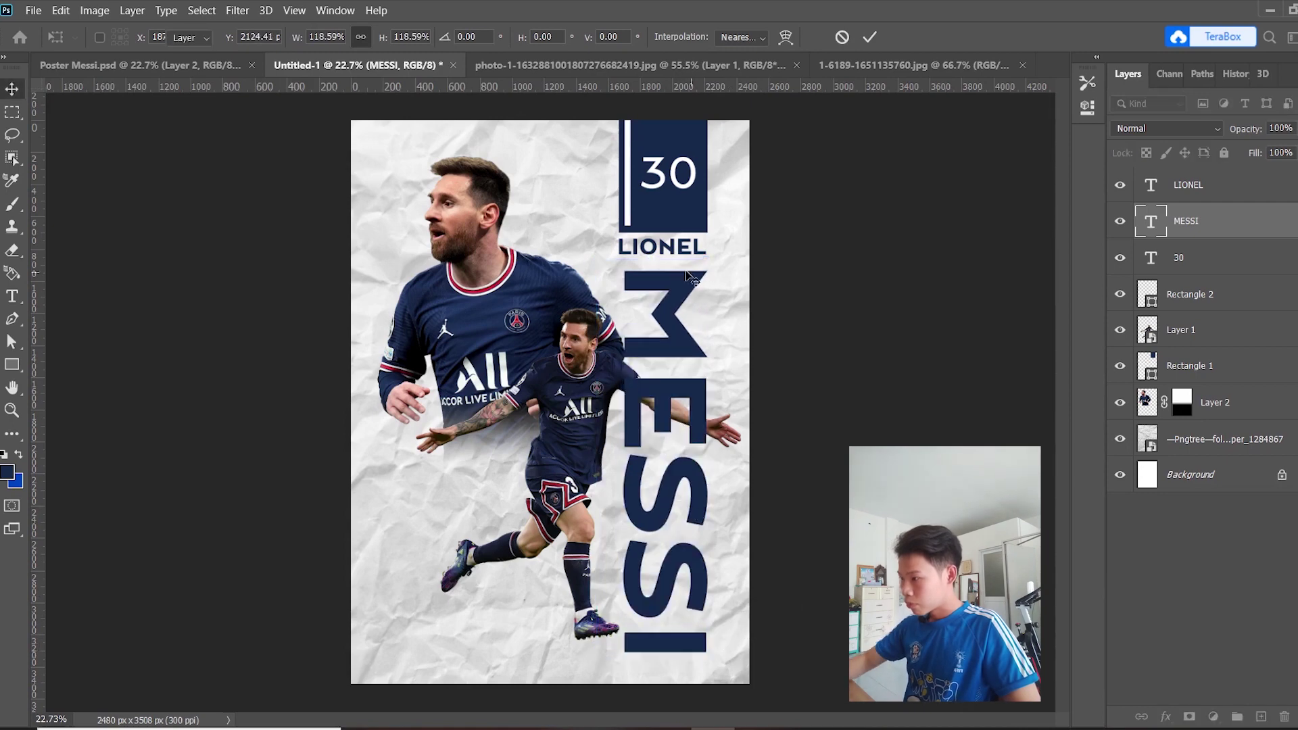
{"action": "key", "text": "Return"}
{"action": "left_click_drag", "start_coordinate": [688, 276], "coordinate": [683, 270]}
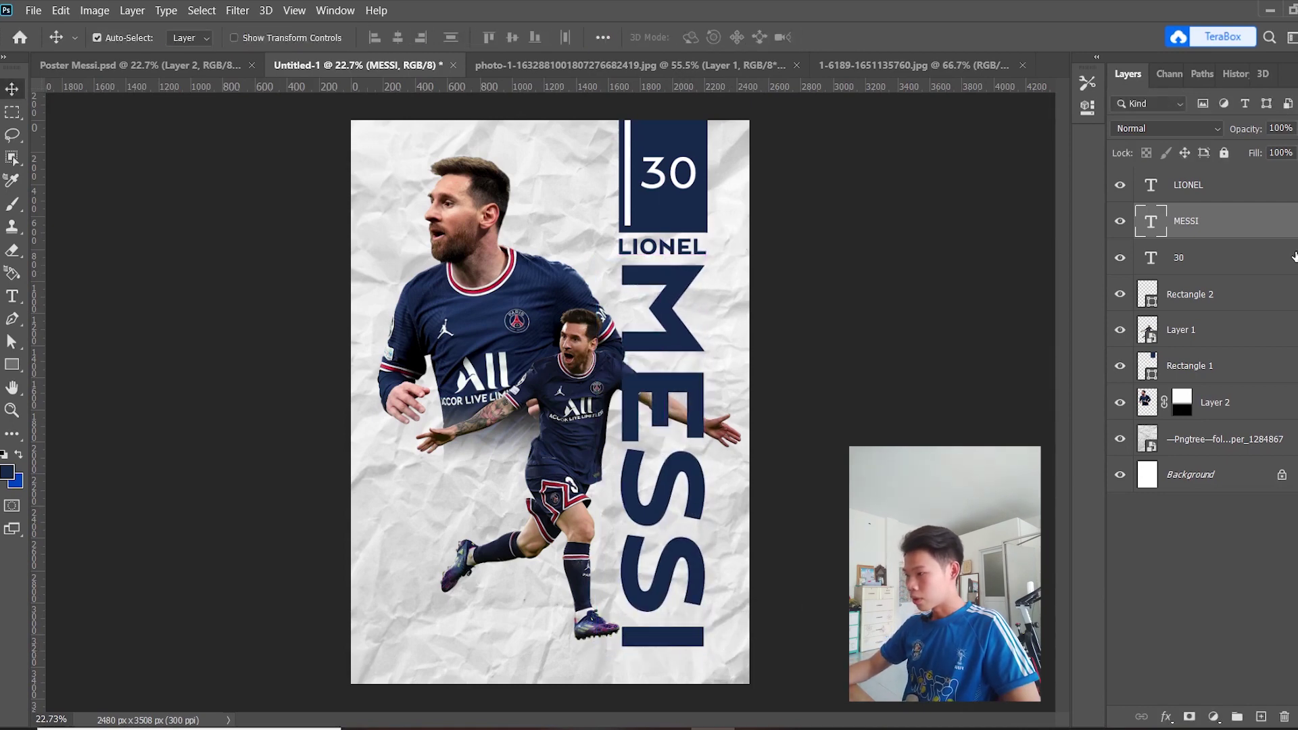
Move the MESSI, 30 and Rectangle 1 layers below the player layers and select all three.
{"action": "left_click", "coordinate": [1200, 256], "text": "shift"}
{"action": "mouse_move", "coordinate": [1199, 256]}
{"action": "left_mouse_down"}
{"action": "mouse_move", "coordinate": [1246, 469]}
{"action": "mouse_move", "coordinate": [1236, 433]}
{"action": "left_mouse_up"}
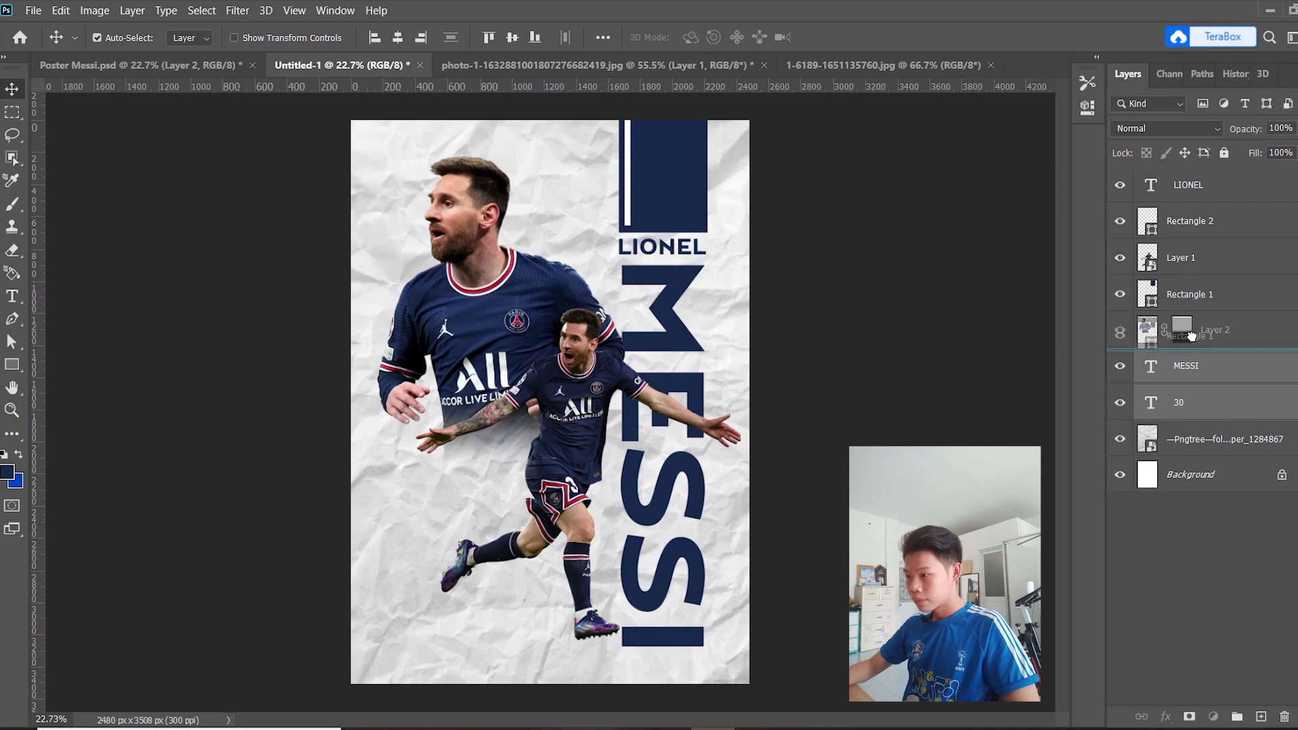
{"action": "left_click_drag", "start_coordinate": [1193, 325], "coordinate": [1194, 340]}
{"action": "left_click", "coordinate": [1199, 365], "text": "shift"}
{"action": "left_click", "coordinate": [1194, 406], "text": "shift"}
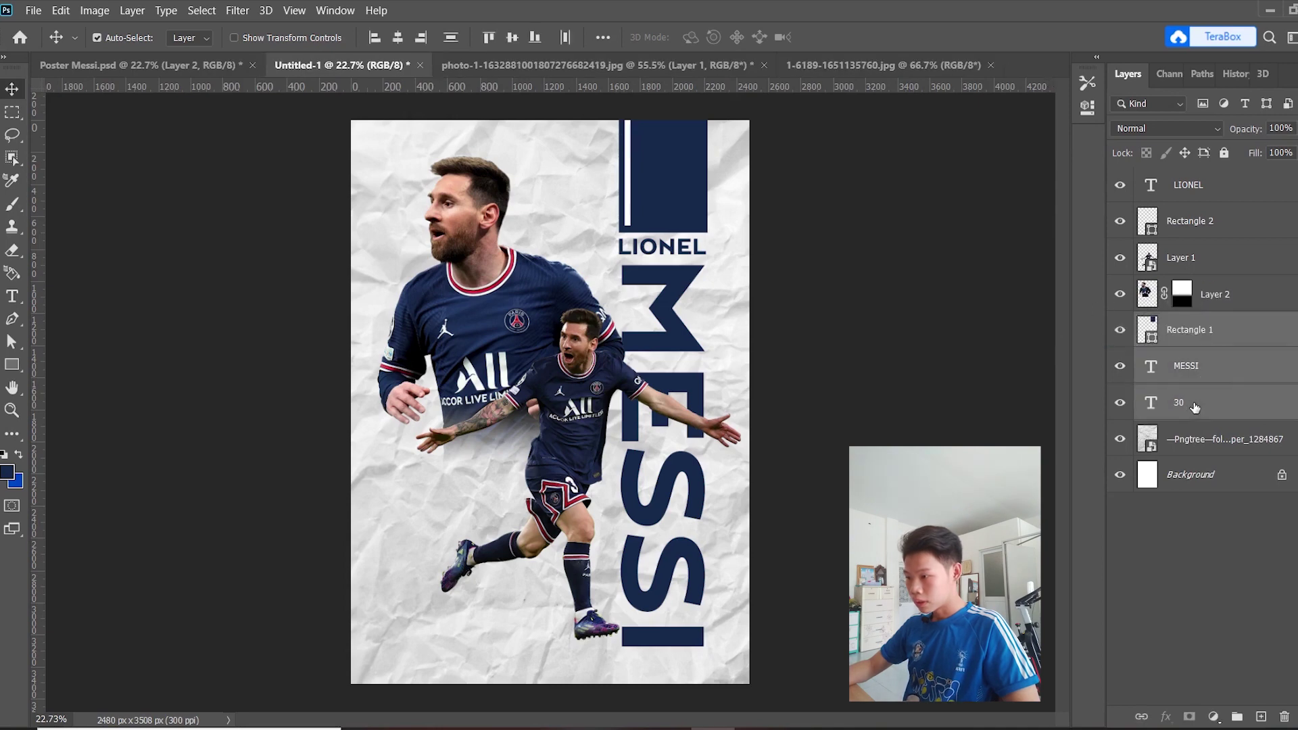
Group them as 'Text & numbers' and move 30 above the rectangle.
{"action": "left_click", "coordinate": [1236, 716]}
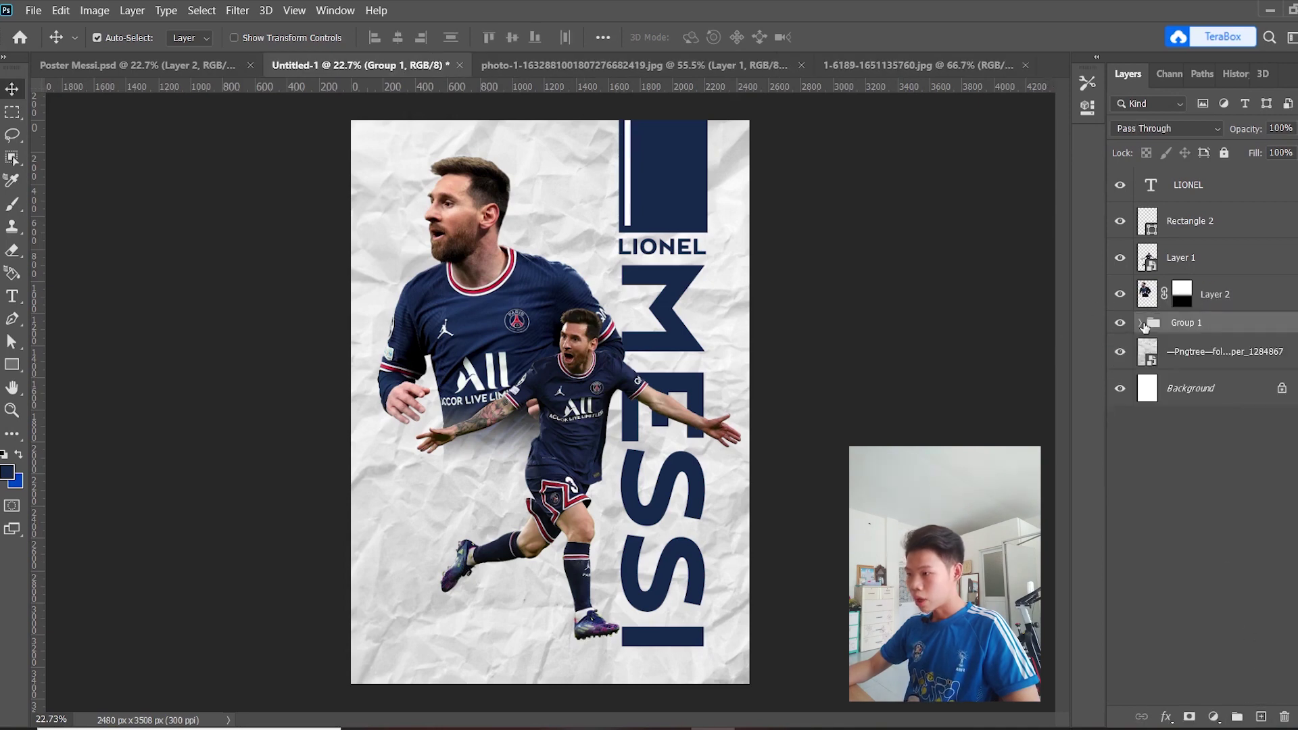
{"action": "double_click", "coordinate": [1191, 323]}
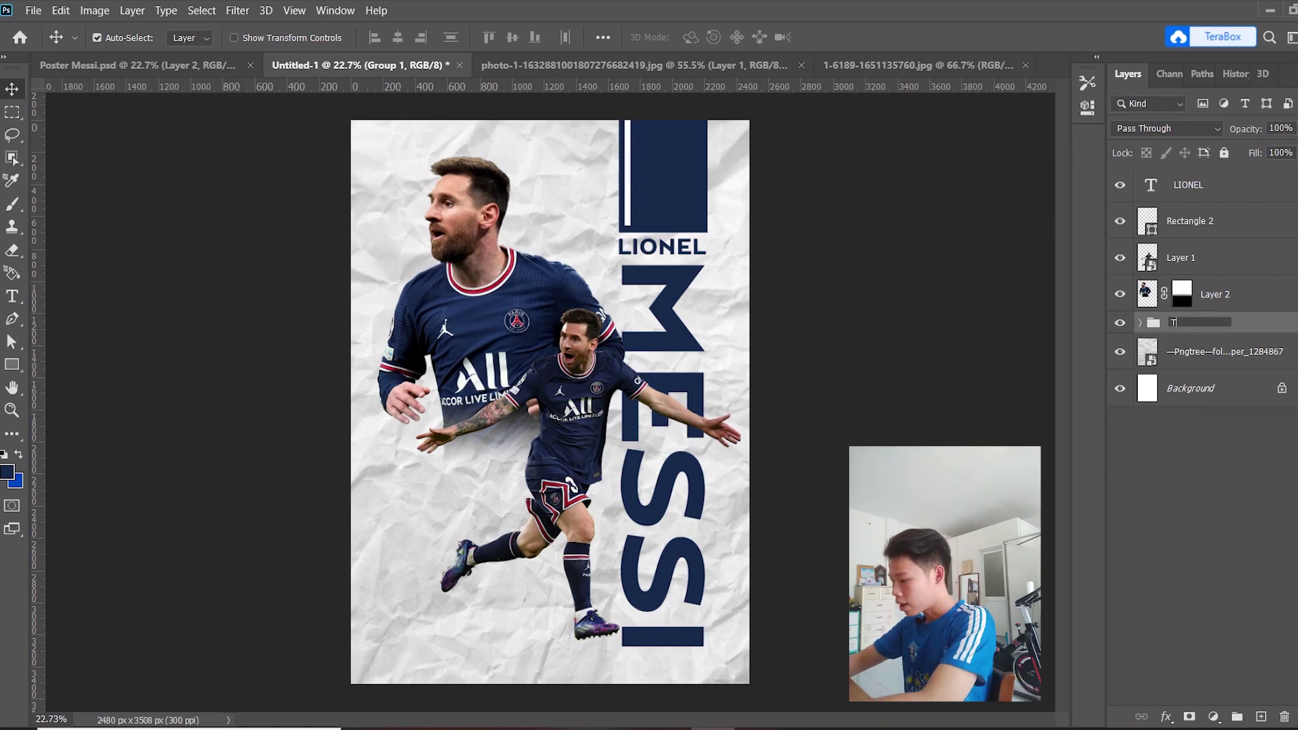
{"action": "type", "text": "Tee"}
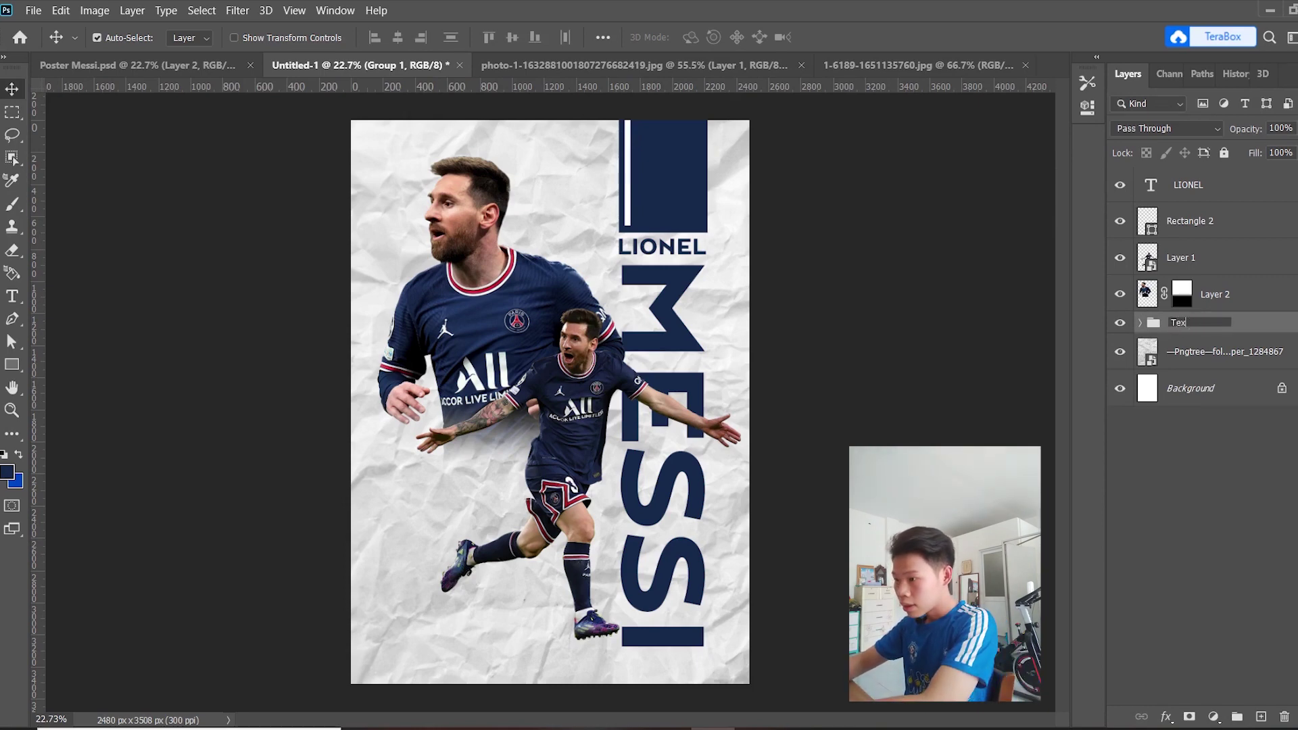
{"action": "type", "text": "t"}
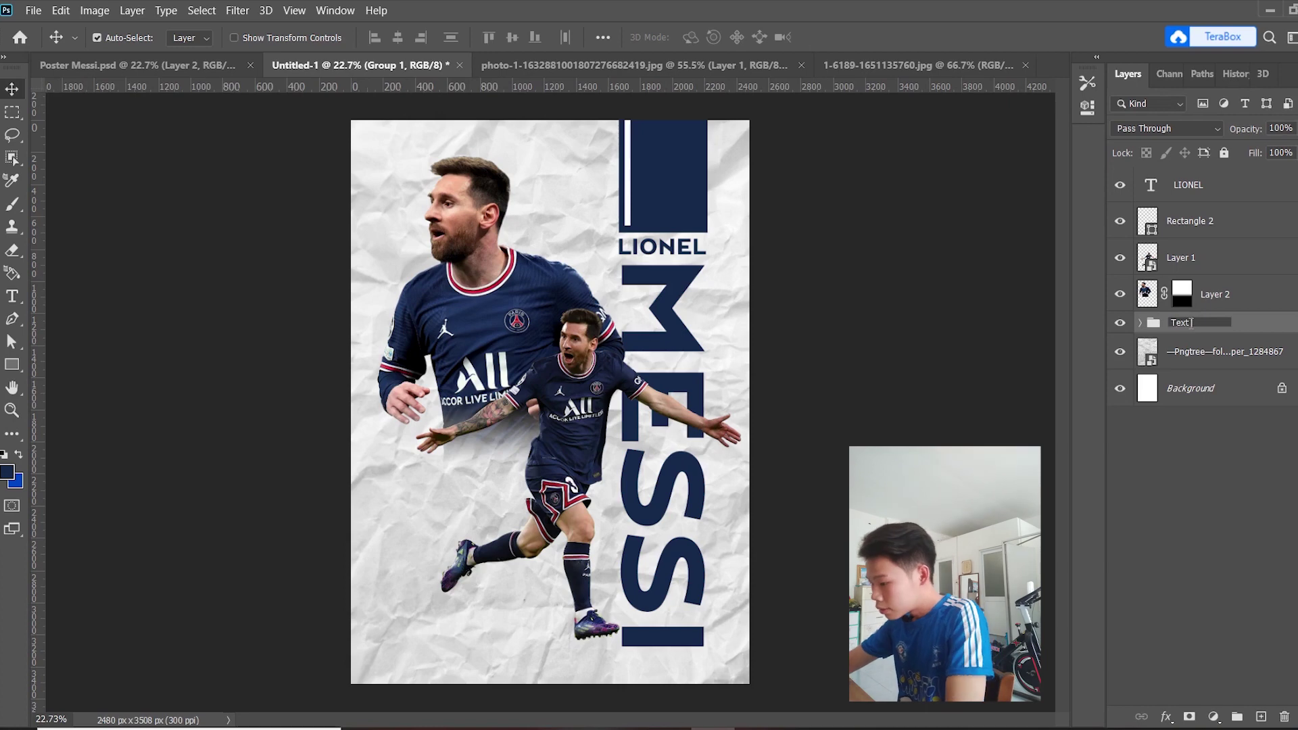
{"action": "type", "text": " & nu"}
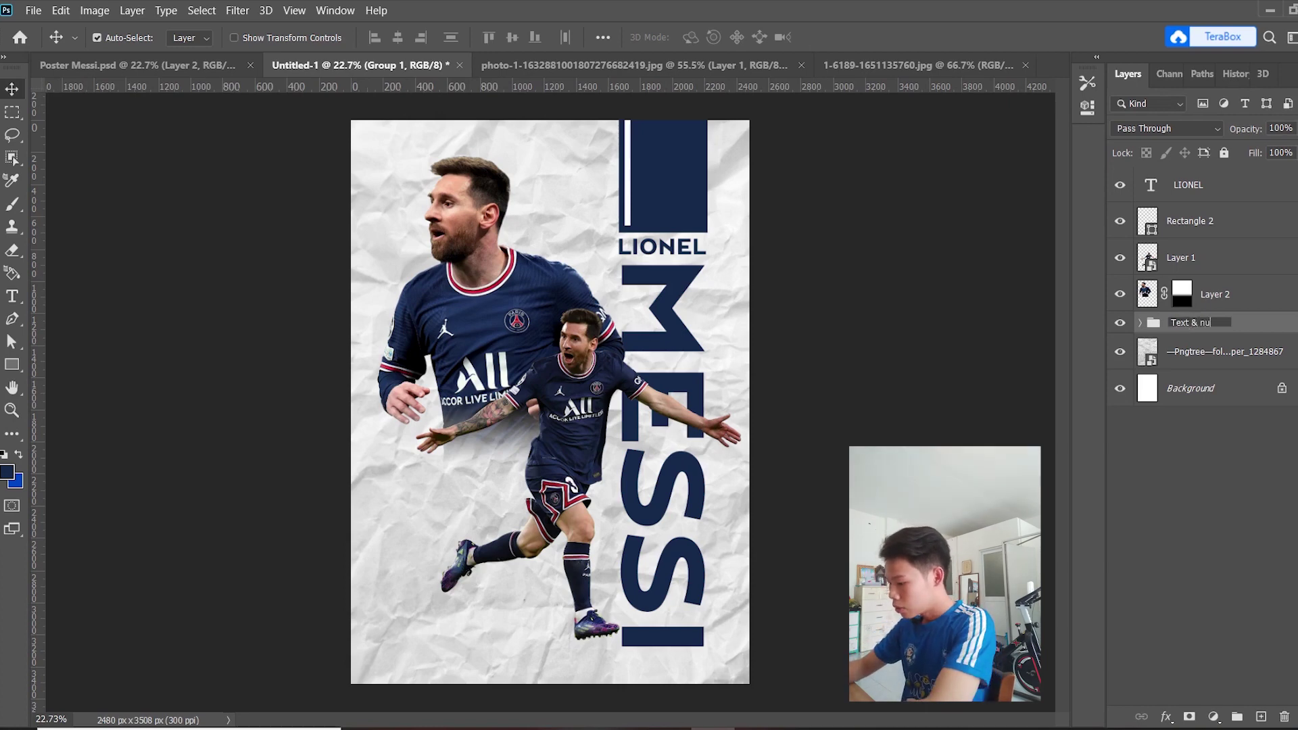
{"action": "type", "text": "mbers"}
{"action": "key", "text": "Return"}
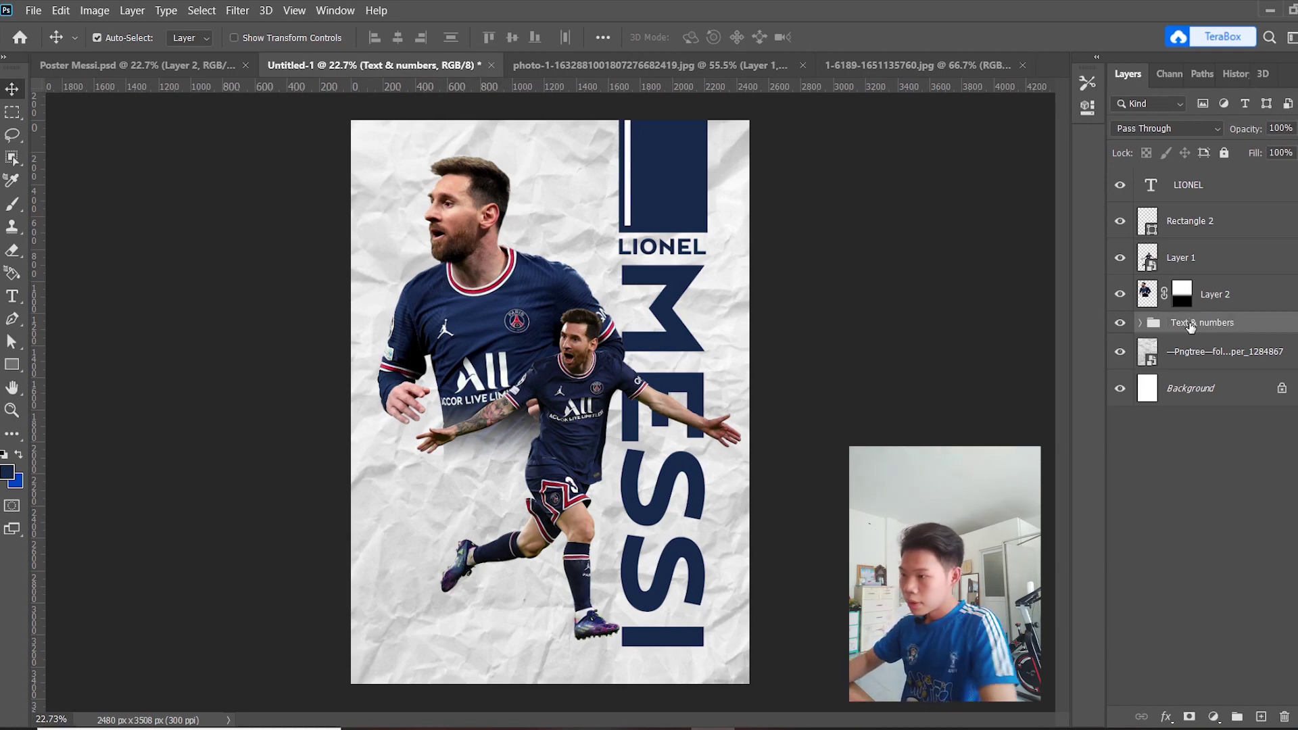
{"action": "left_click", "coordinate": [1141, 326]}
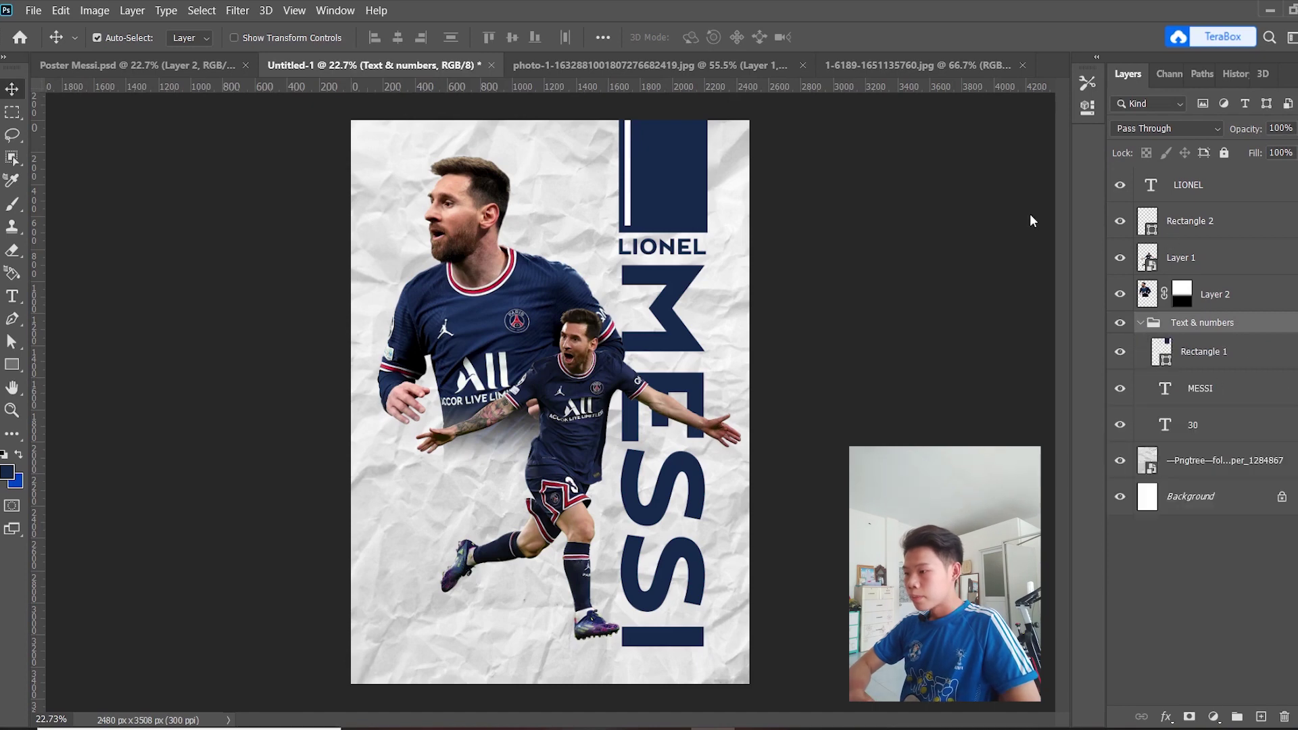
{"action": "left_click_drag", "start_coordinate": [1200, 443], "coordinate": [1204, 348]}
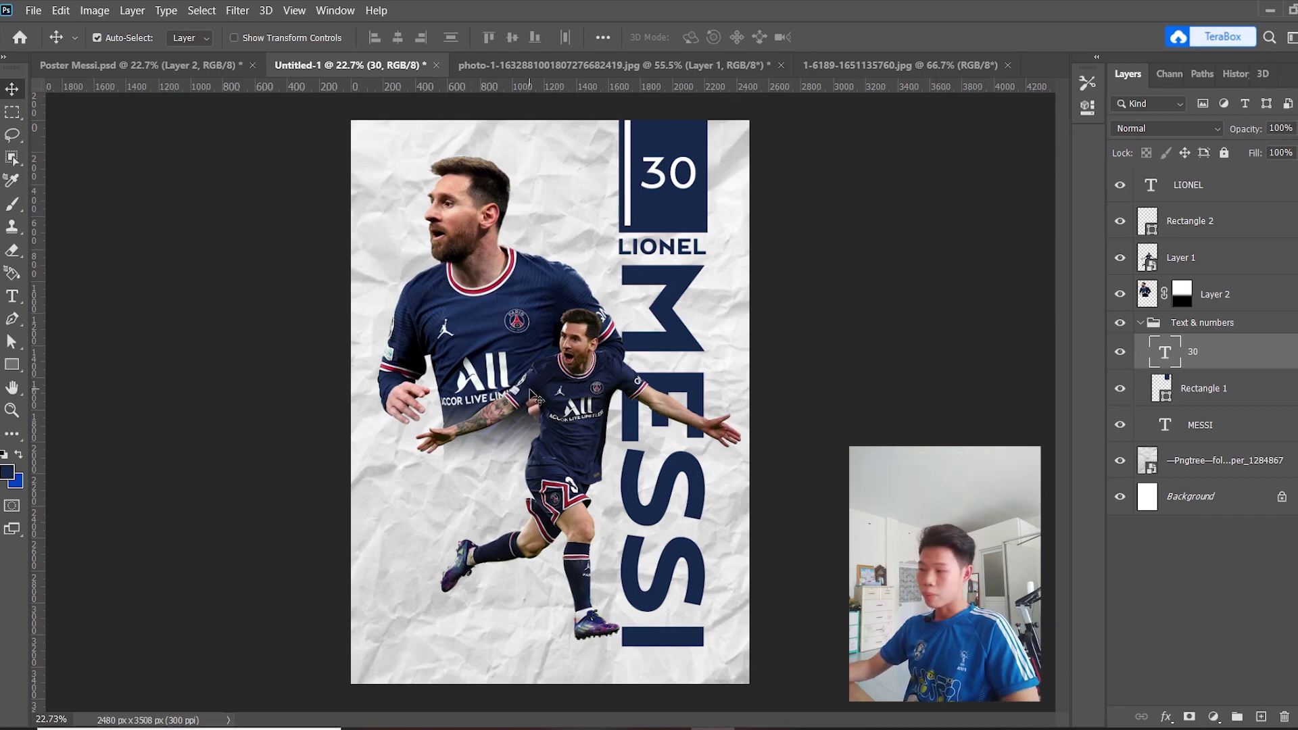
{"action": "left_click", "coordinate": [597, 404]}
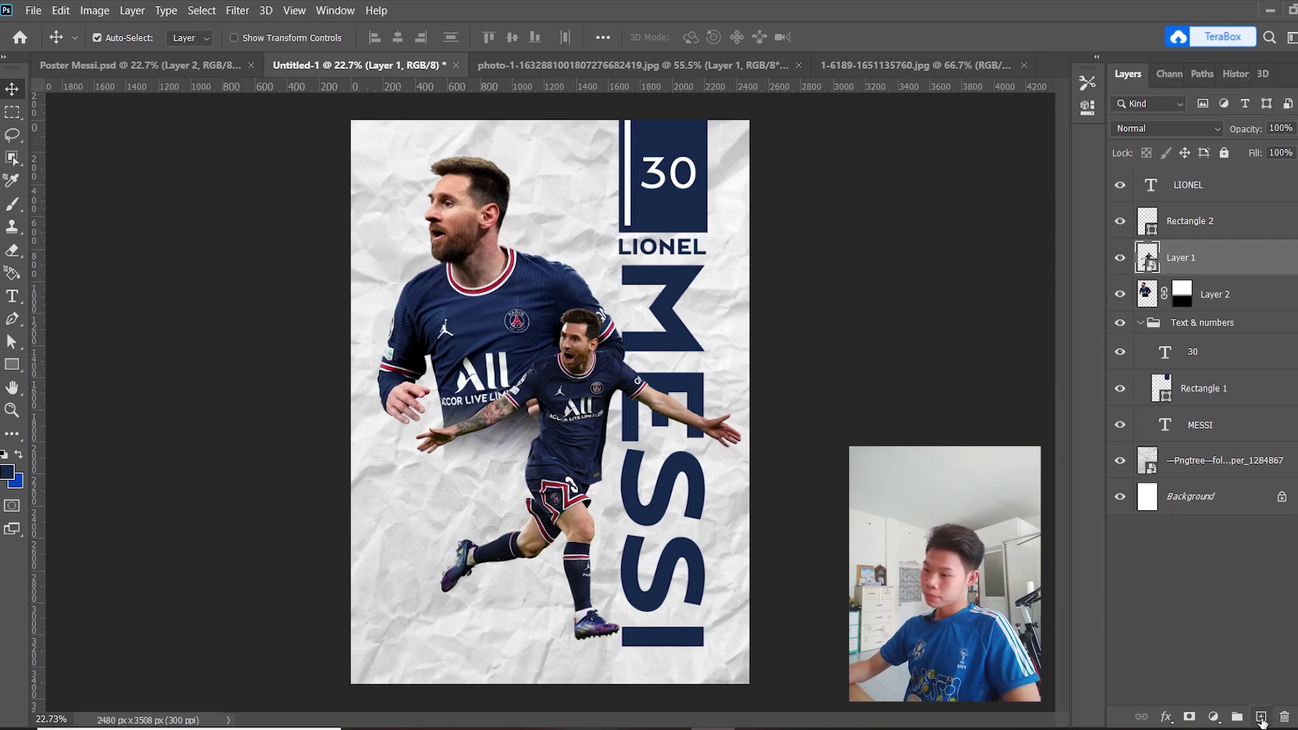
Add a new layer above the small Messi and set black (000000) as the brush colour.
{"action": "left_click", "coordinate": [1261, 718]}
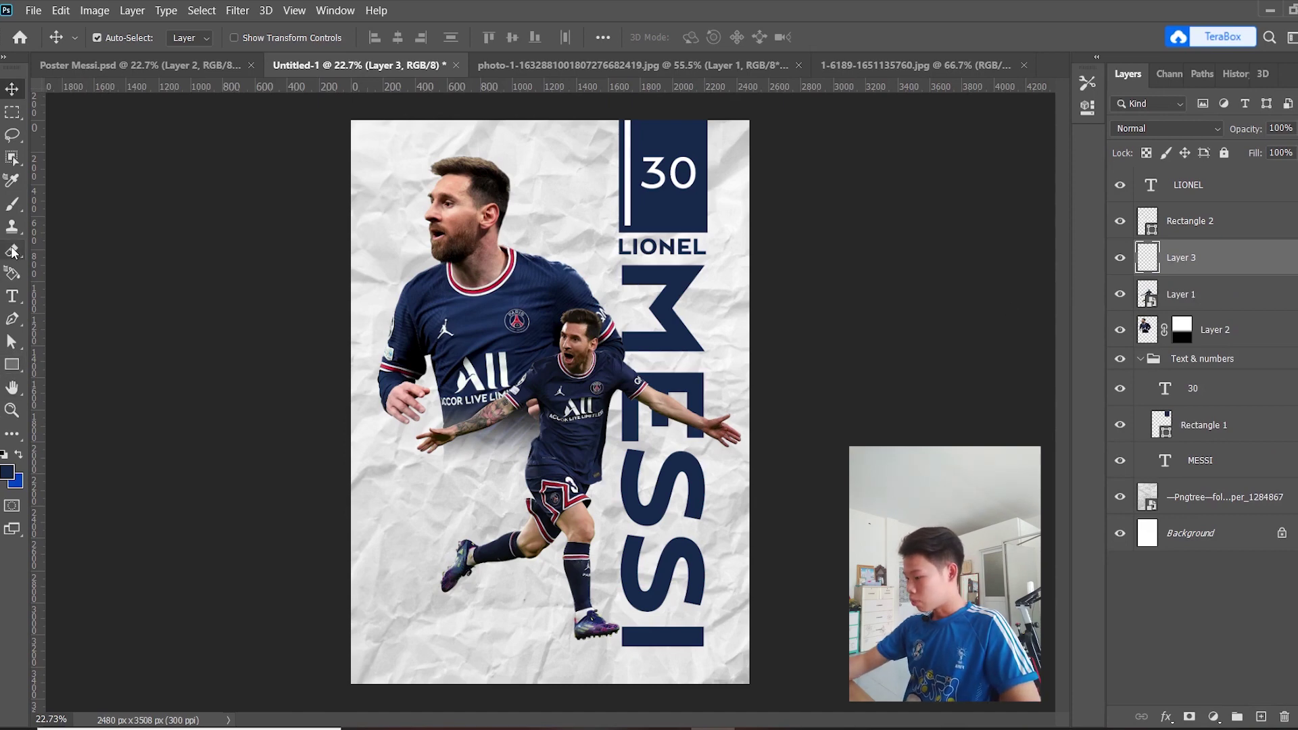
{"action": "key", "text": "b"}
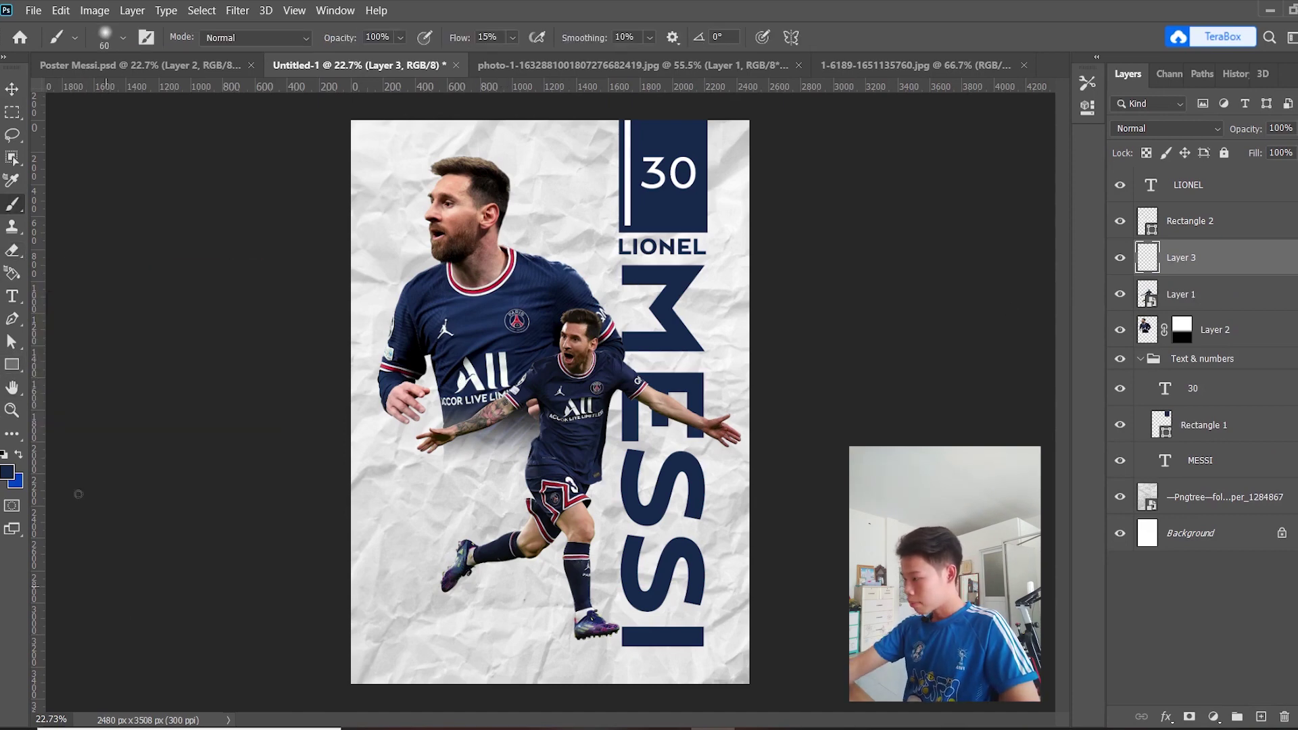
{"action": "key", "text": "i"}
{"action": "left_click", "coordinate": [6, 473]}
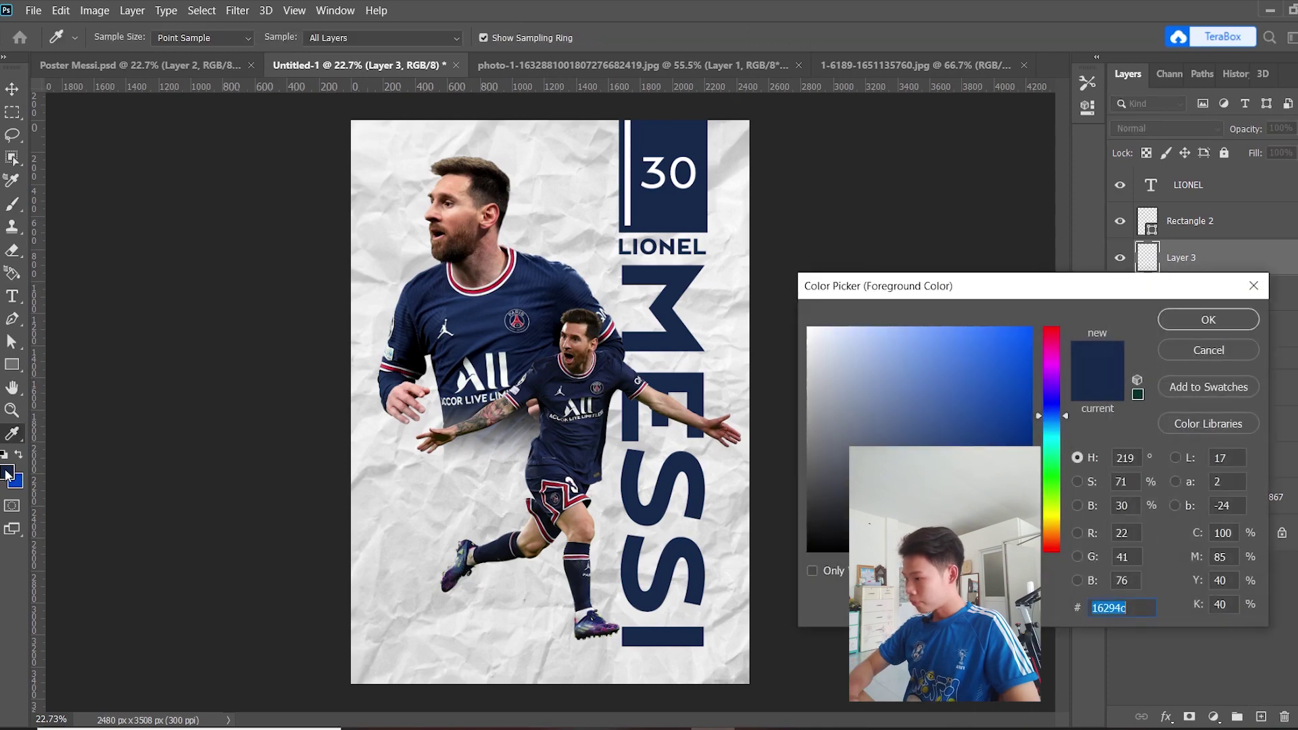
{"action": "type", "text": "000000"}
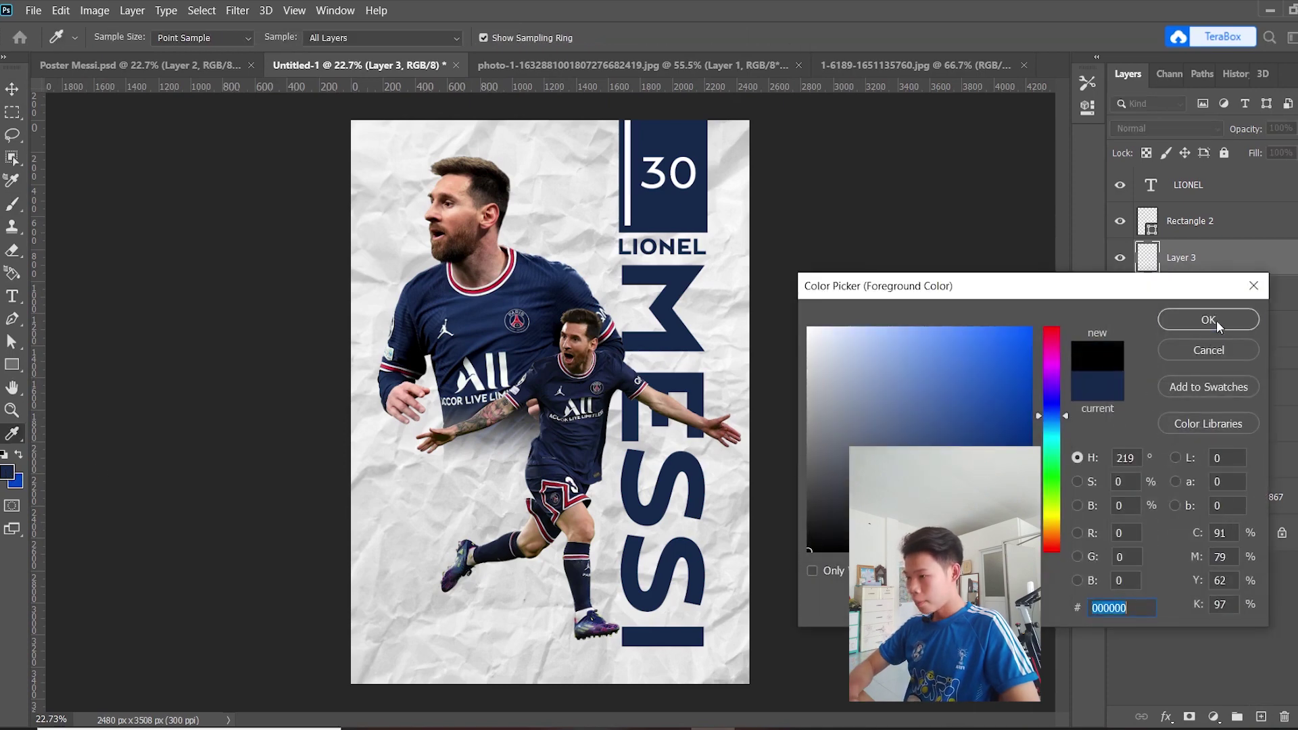
{"action": "left_click", "coordinate": [1207, 320]}
{"action": "key", "text": "b"}
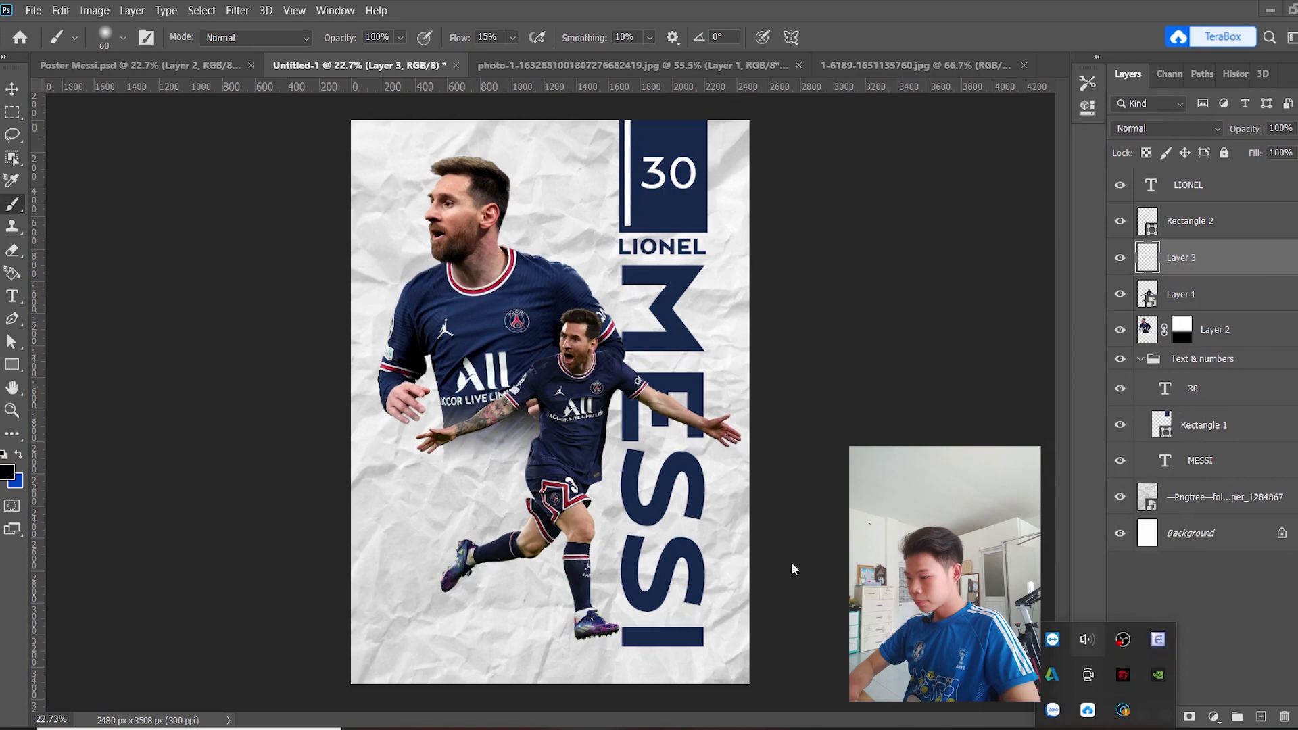
Brush a soft shadow on the paper under the running player's shoes.
{"action": "key", "text": "bracketright"}
{"action": "key", "text": "bracketright"}
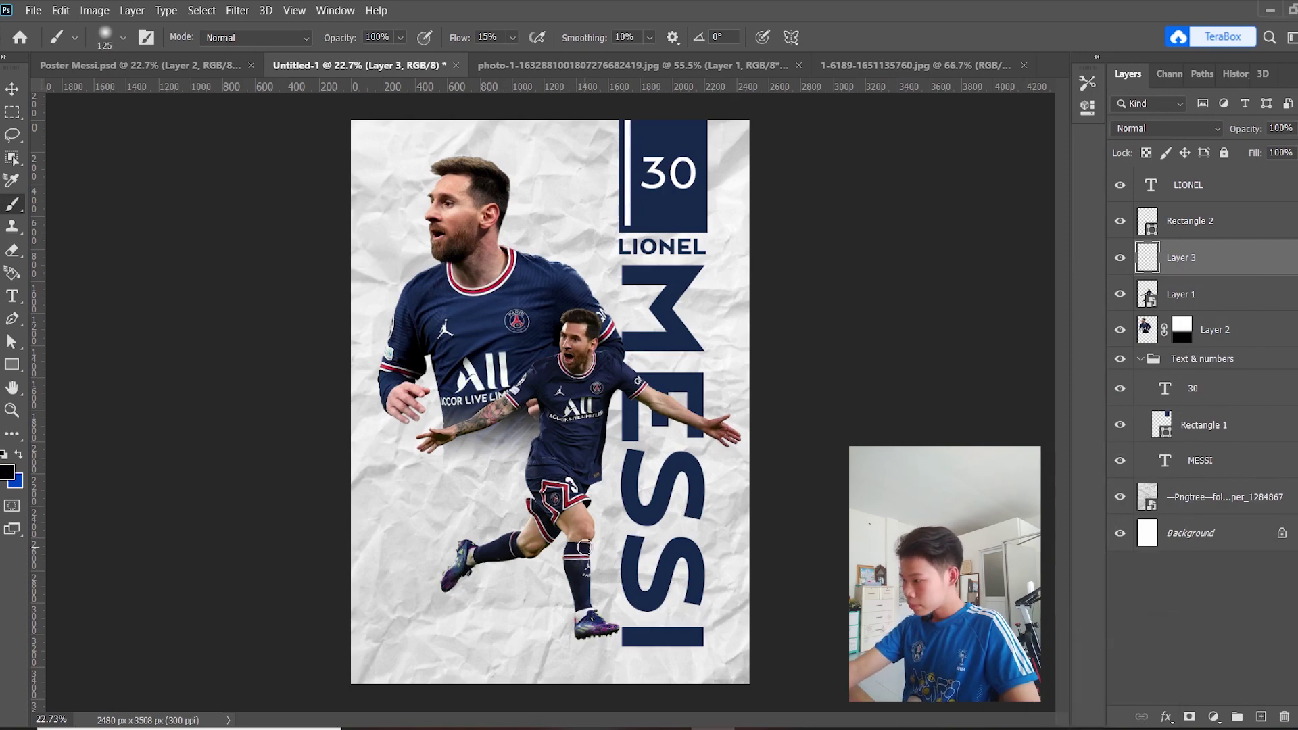
{"action": "mouse_move", "coordinate": [466, 642]}
{"action": "left_mouse_down"}
{"action": "mouse_move", "coordinate": [605, 636]}
{"action": "mouse_move", "coordinate": [487, 639]}
{"action": "left_mouse_up"}
{"action": "key", "text": "ctrl+z"}
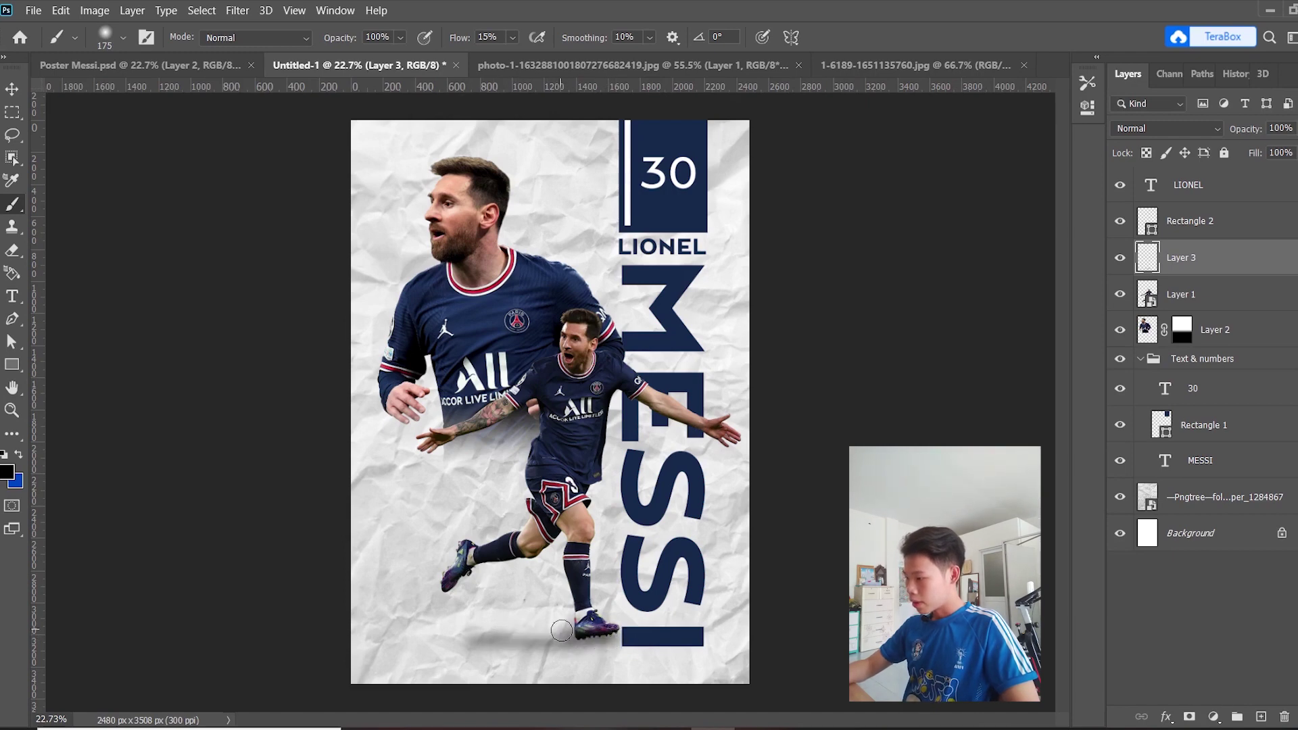
{"action": "key", "text": "ctrl+z"}
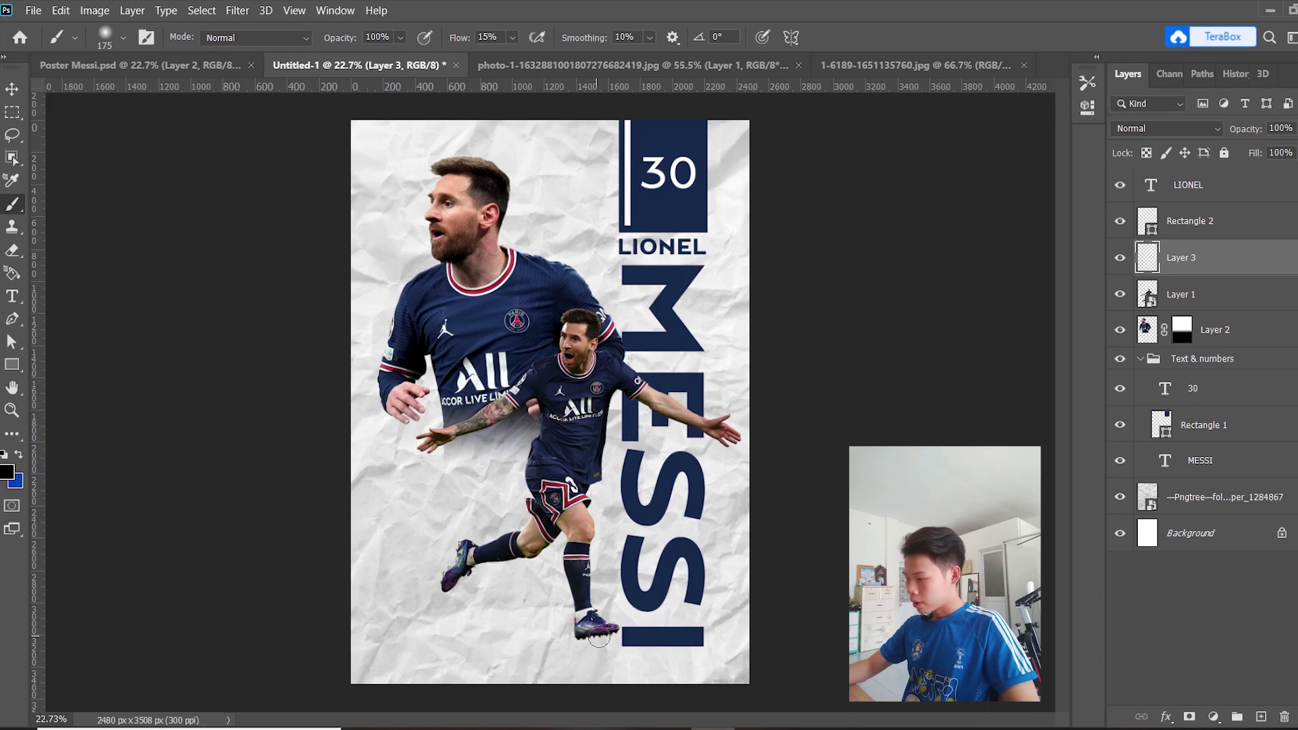
{"action": "mouse_move", "coordinate": [601, 644]}
{"action": "left_mouse_down"}
{"action": "mouse_move", "coordinate": [528, 645]}
{"action": "mouse_move", "coordinate": [625, 639]}
{"action": "left_mouse_up"}
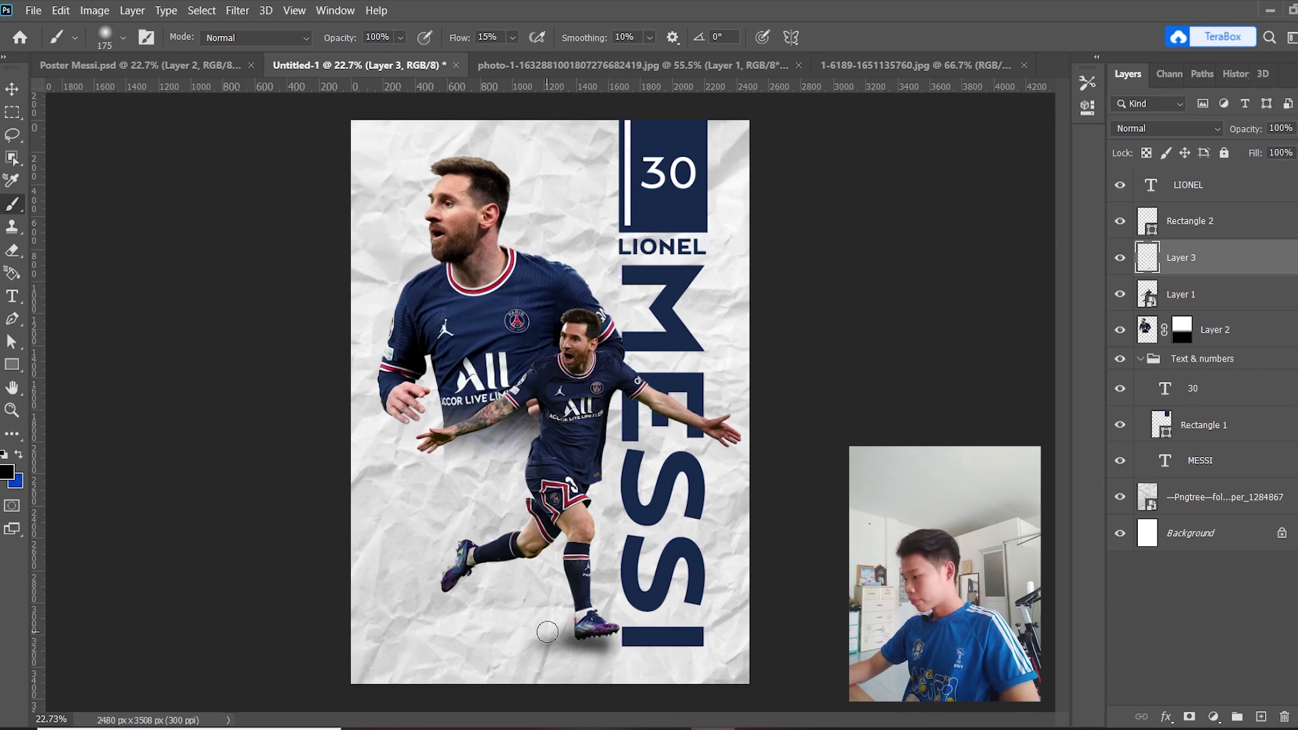
{"action": "key", "text": "bracketleft"}
{"action": "key", "text": "bracketleft"}
{"action": "key", "text": "bracketleft"}
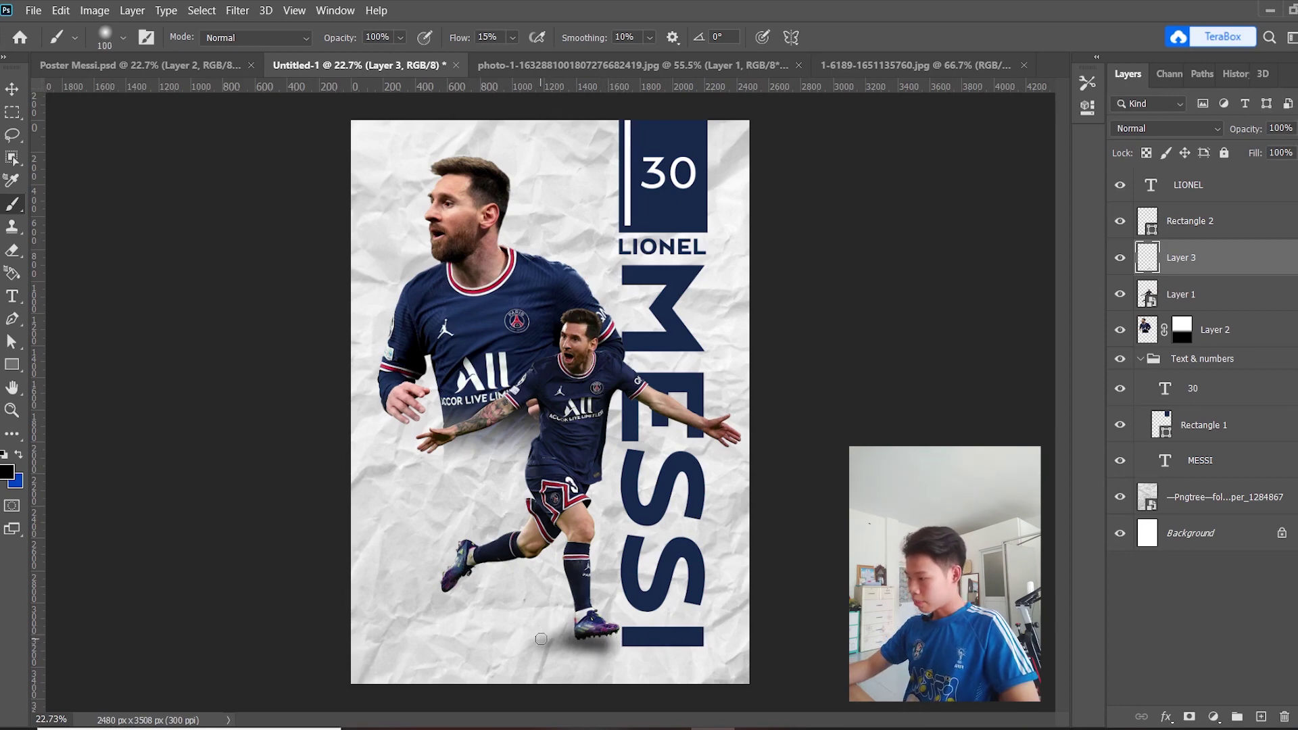
{"action": "left_click_drag", "start_coordinate": [540, 639], "coordinate": [458, 632]}
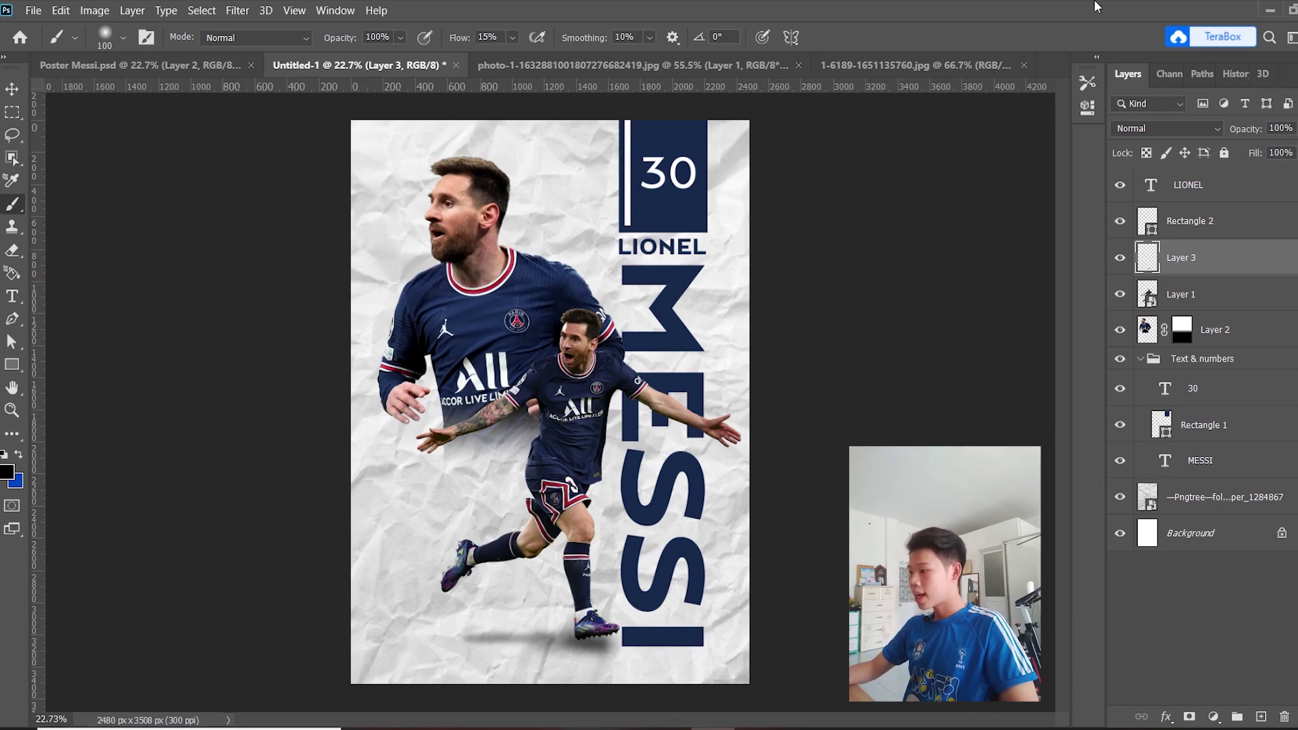
Convert the shadow layer, Layer 3, into a smart object.
{"action": "left_click", "coordinate": [233, 10]}
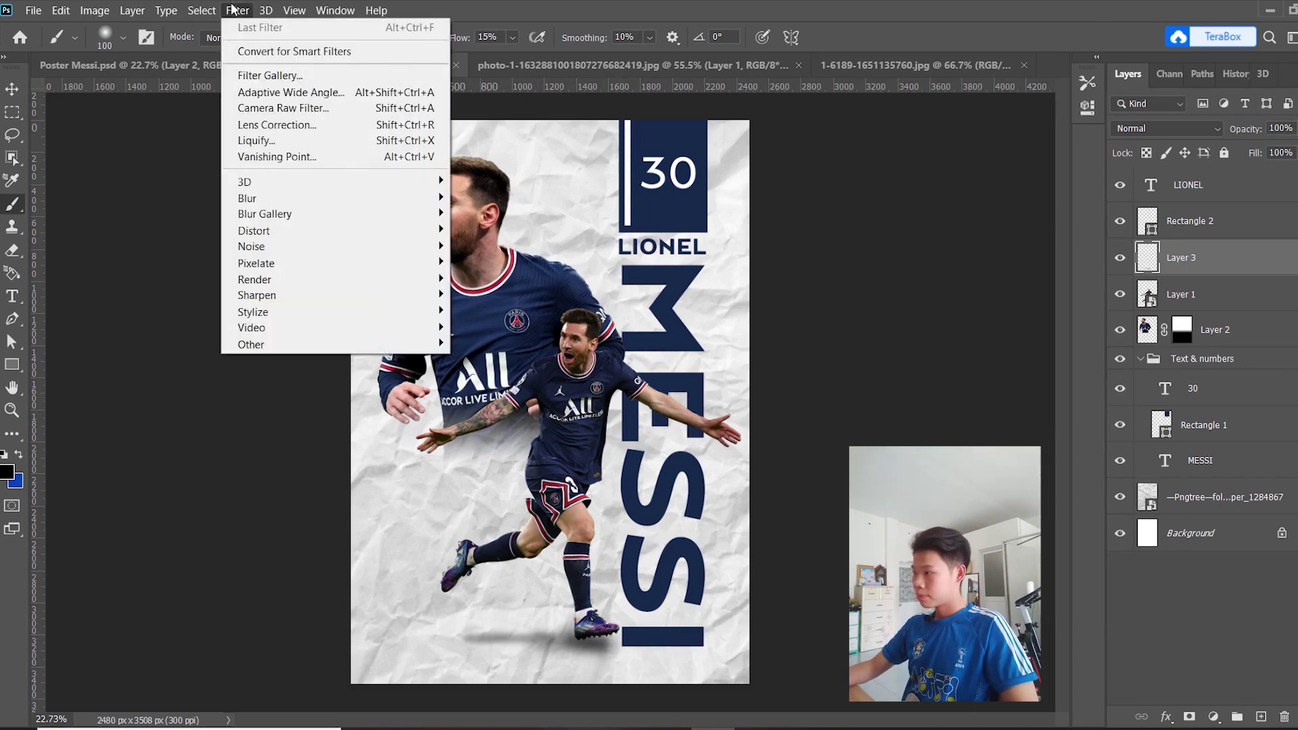
{"action": "right_click", "coordinate": [1150, 258]}
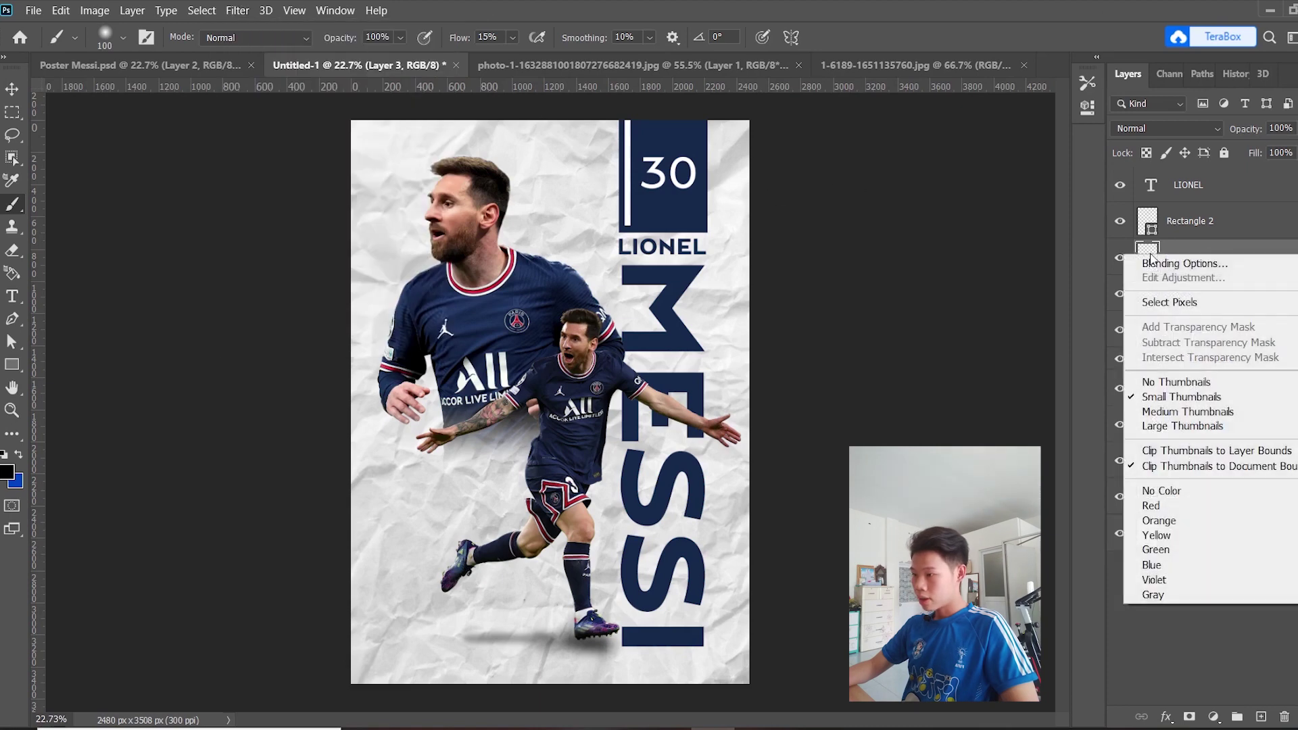
{"action": "right_click", "coordinate": [1198, 255]}
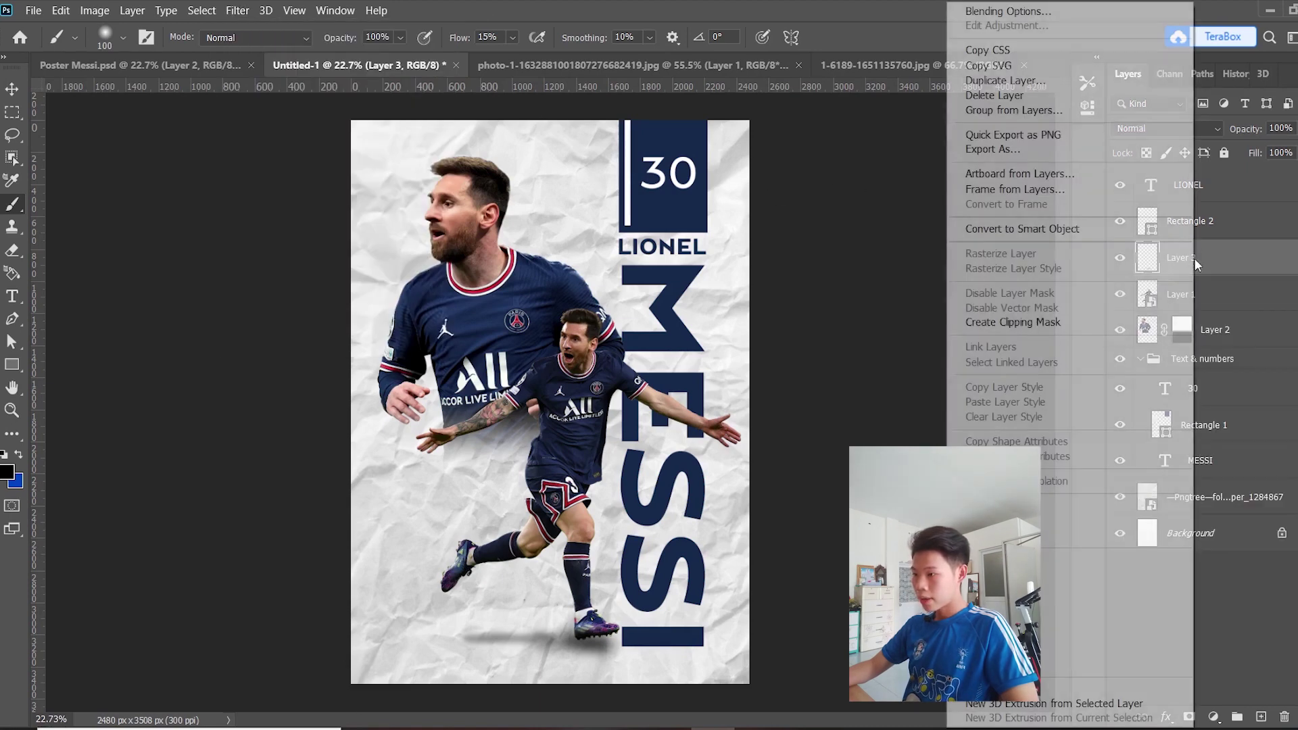
{"action": "right_click", "coordinate": [1198, 257]}
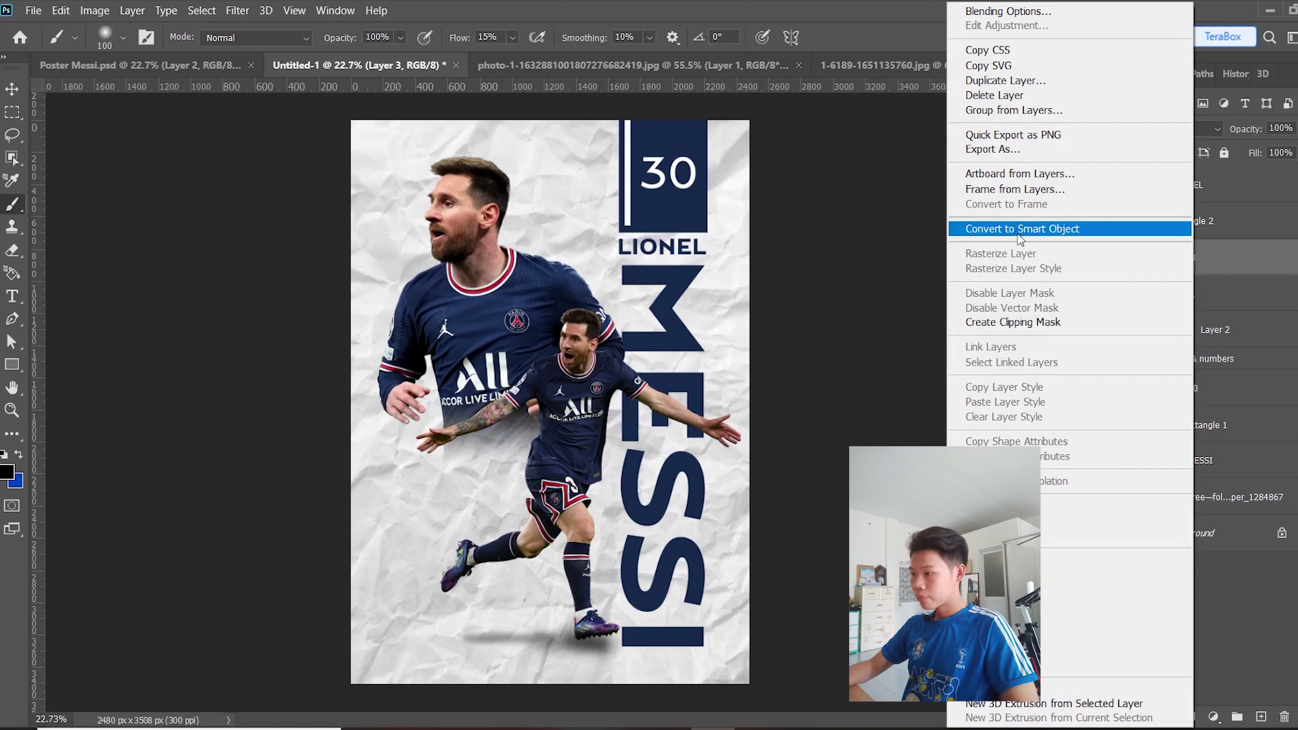
{"action": "left_click", "coordinate": [1014, 228]}
Apply a Gaussian Blur of about 34.6 px to the shadow, then select Layer 1.
{"action": "left_click", "coordinate": [237, 10]}
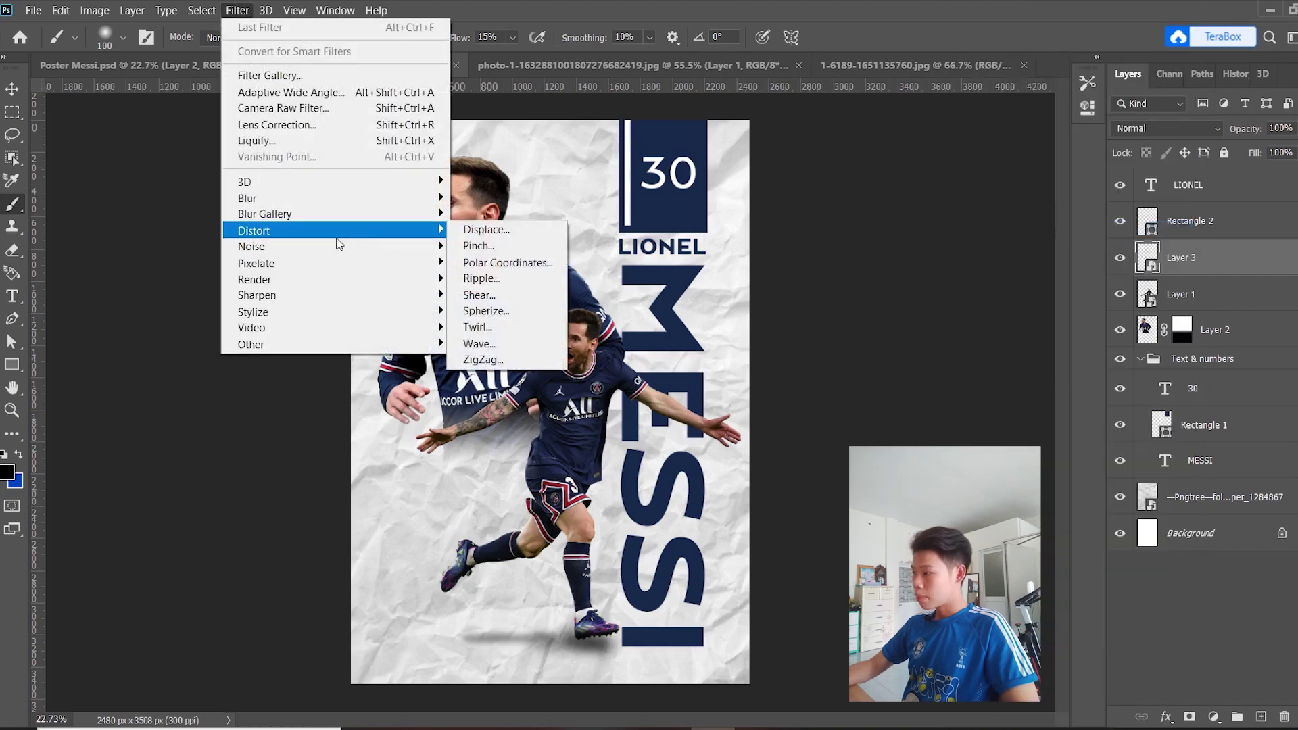
{"action": "mouse_move", "coordinate": [247, 197]}
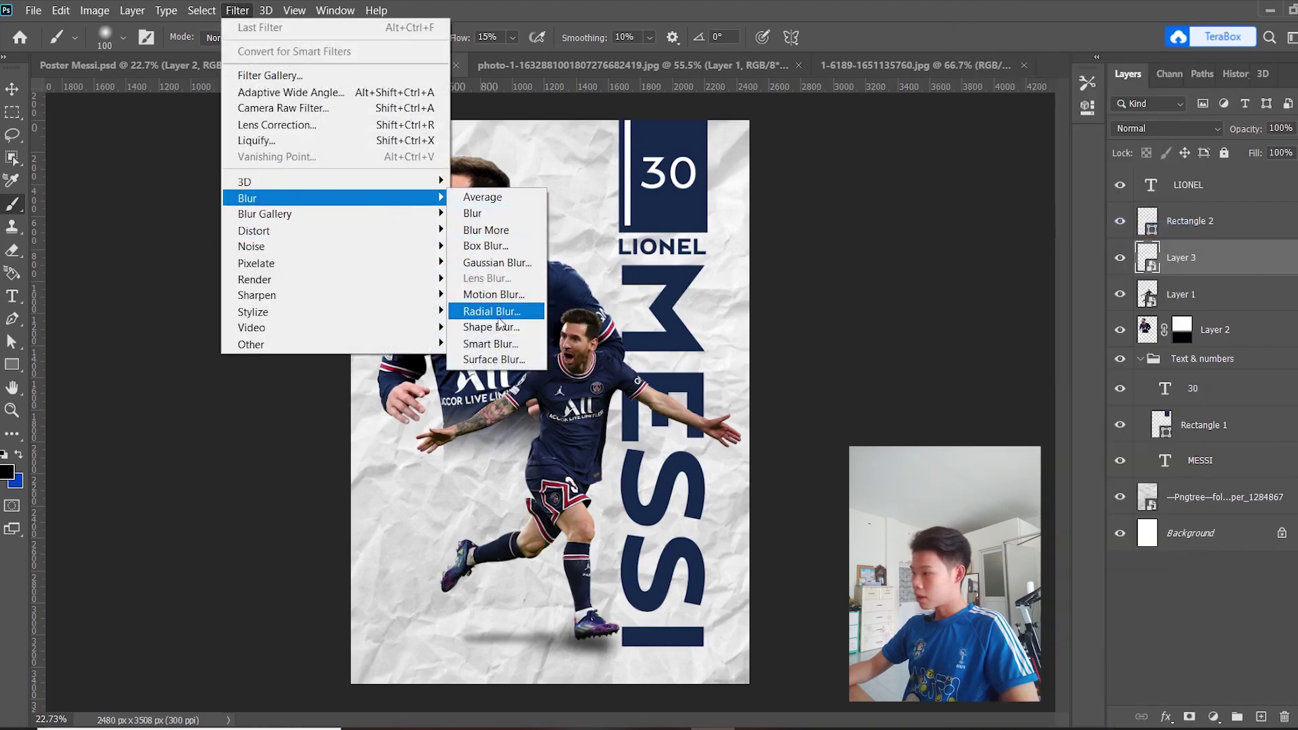
{"action": "left_click", "coordinate": [497, 263]}
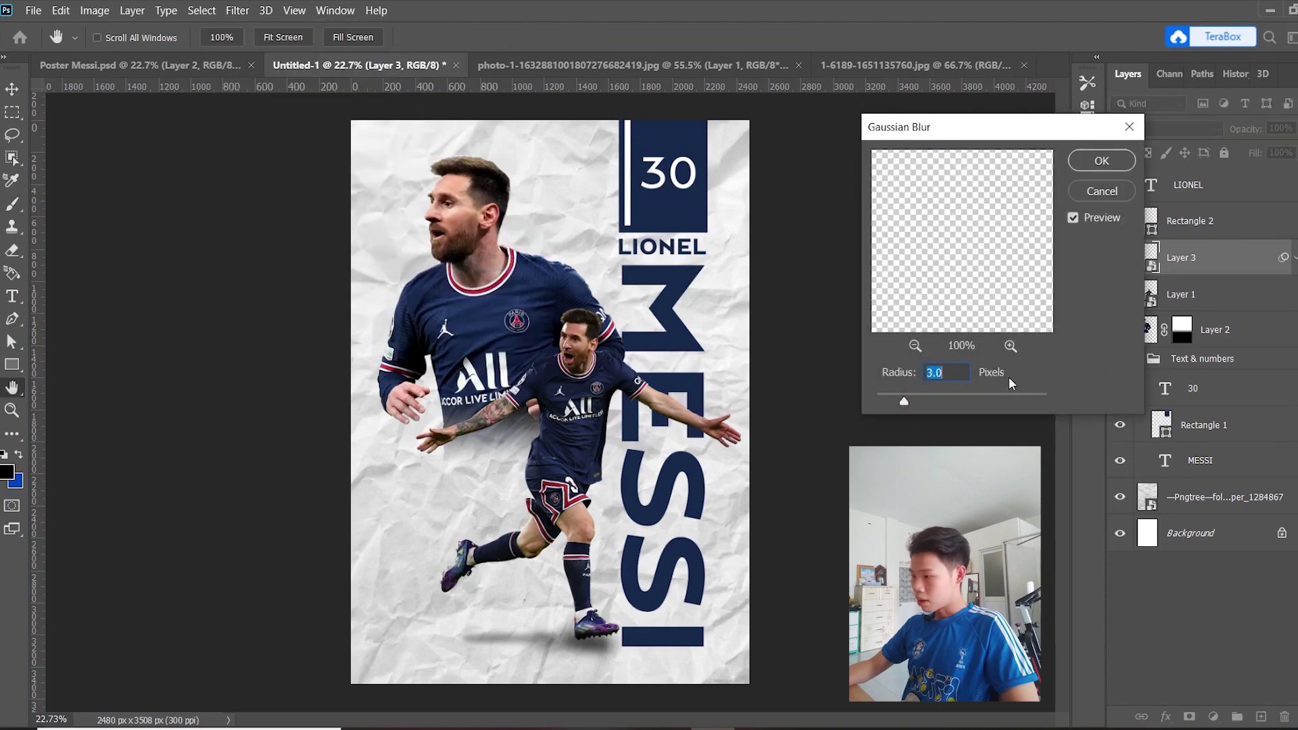
{"action": "left_click_drag", "start_coordinate": [991, 399], "coordinate": [960, 395]}
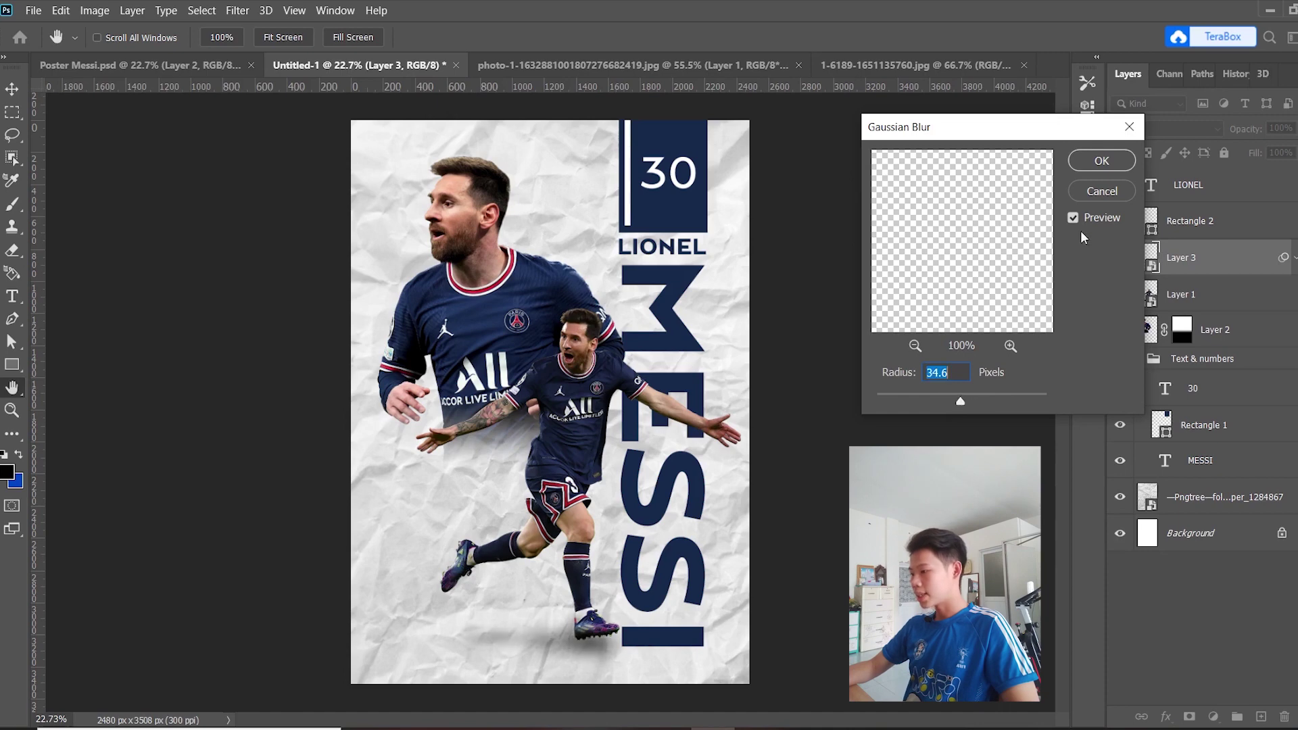
{"action": "left_click", "coordinate": [1103, 167]}
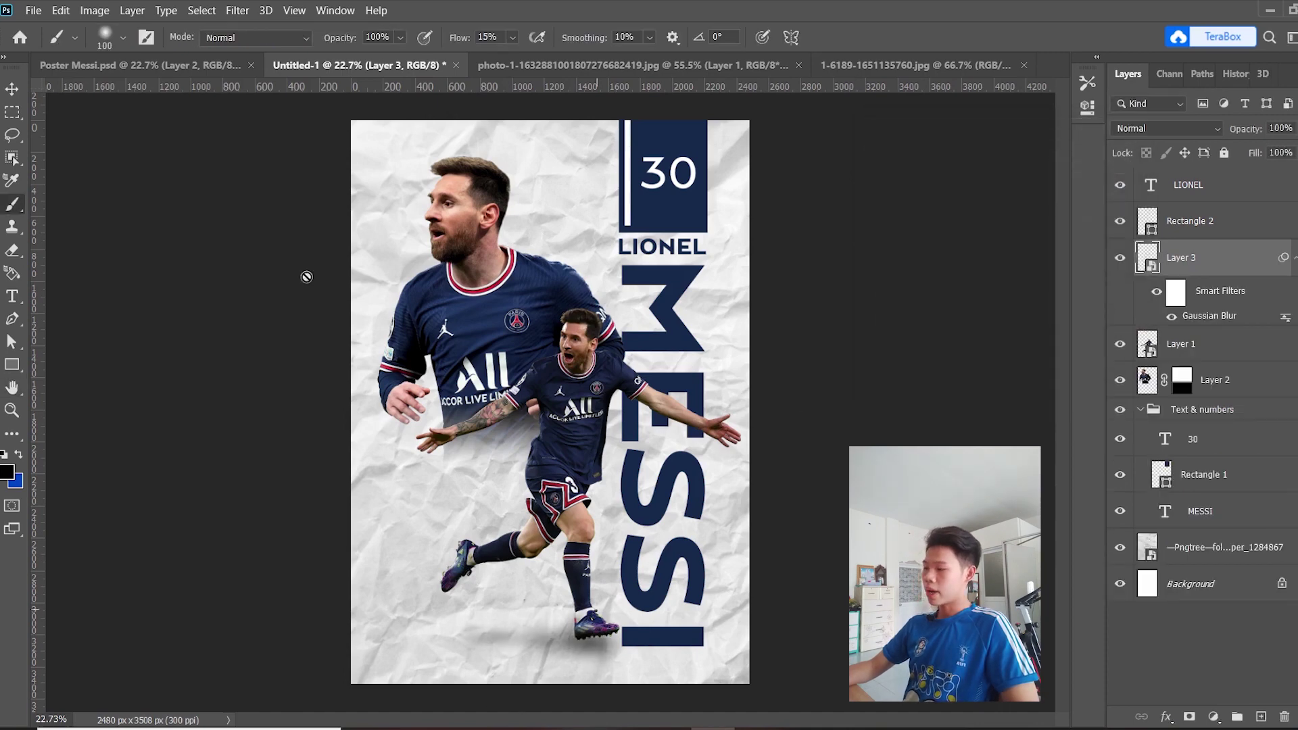
{"action": "left_click", "coordinate": [12, 89]}
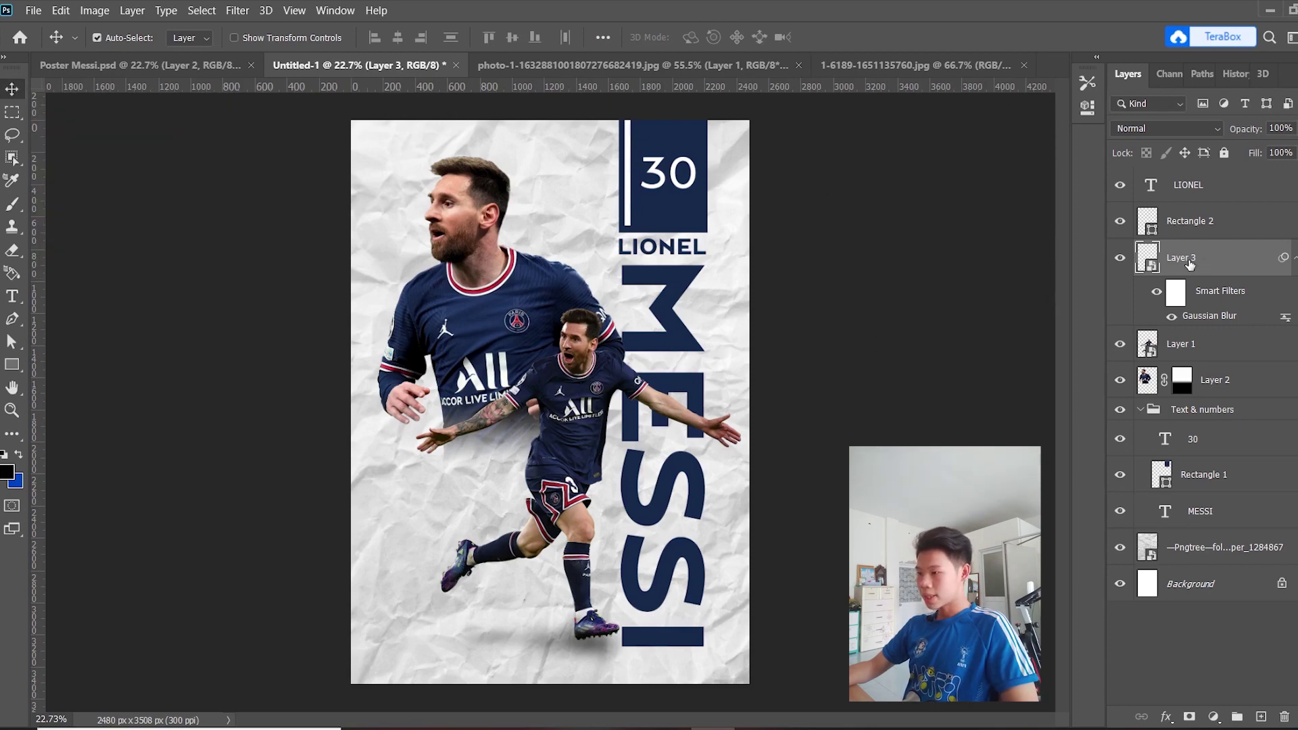
{"action": "left_click", "coordinate": [1120, 345]}
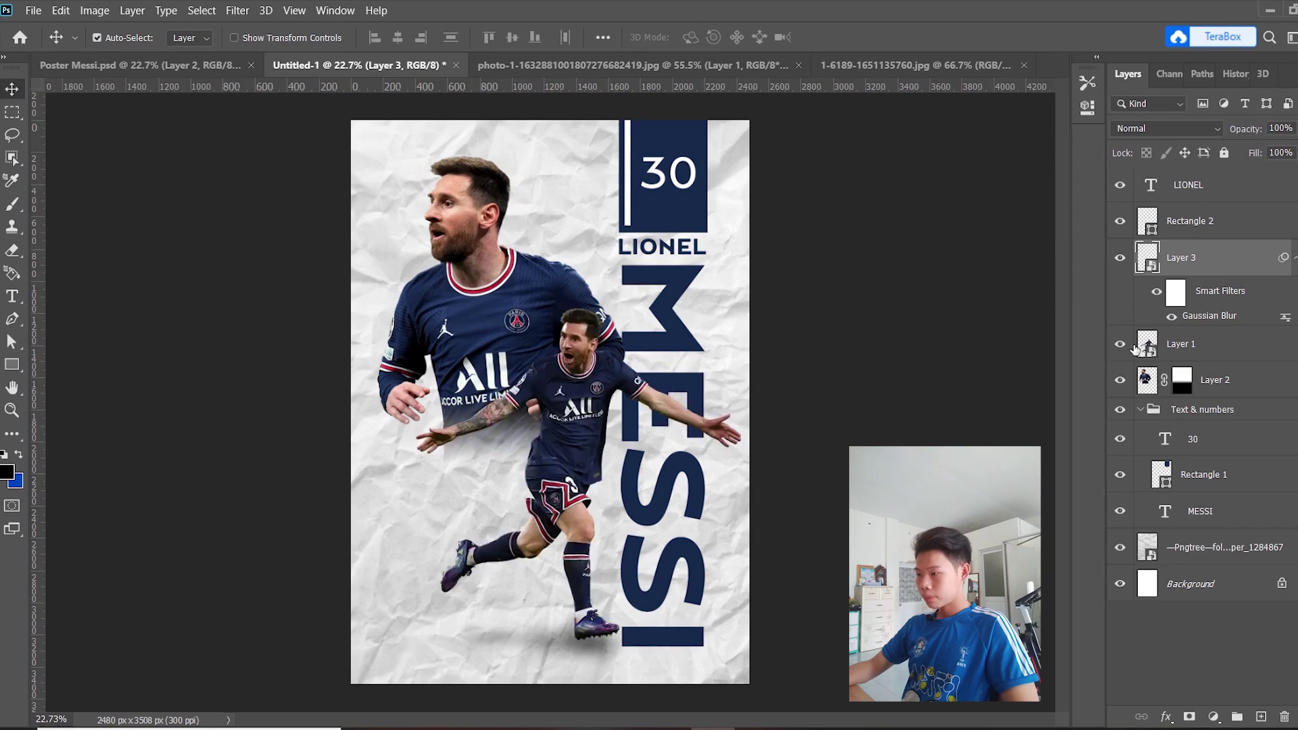
{"action": "left_click", "coordinate": [1141, 346]}
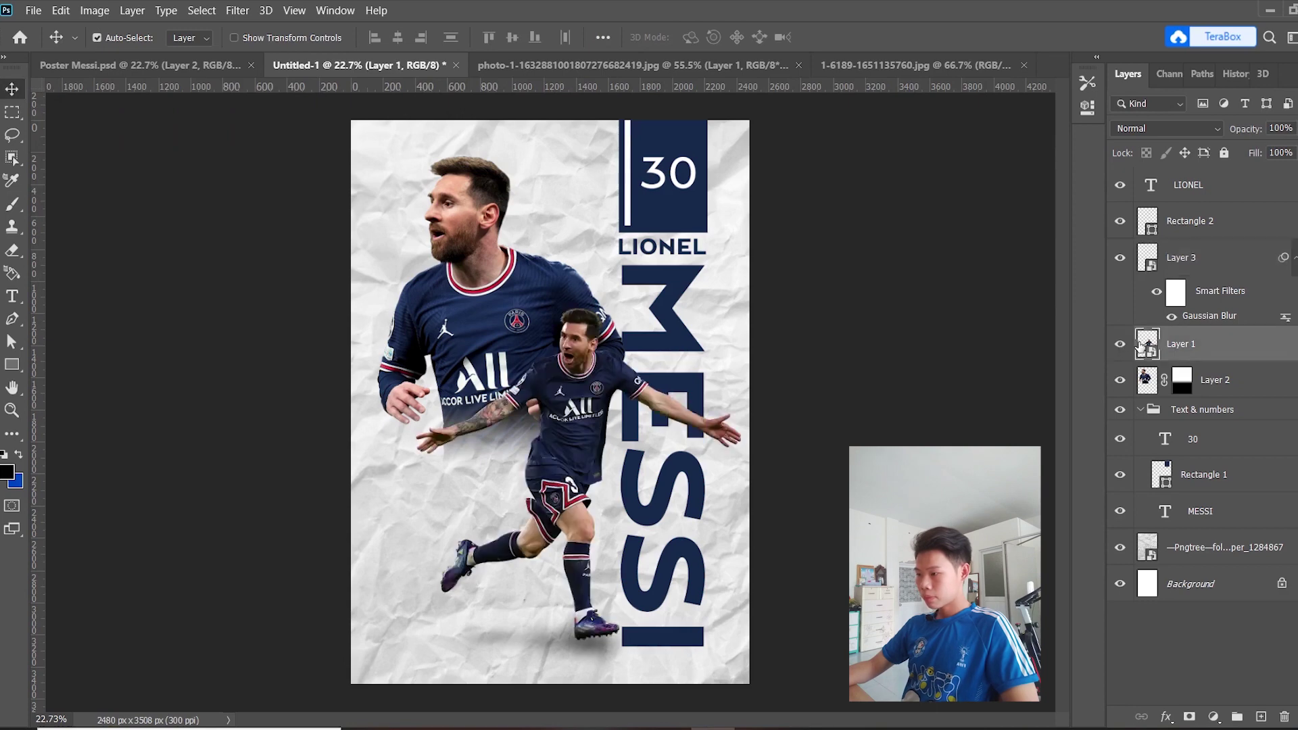
{"action": "left_click", "coordinate": [1167, 716]}
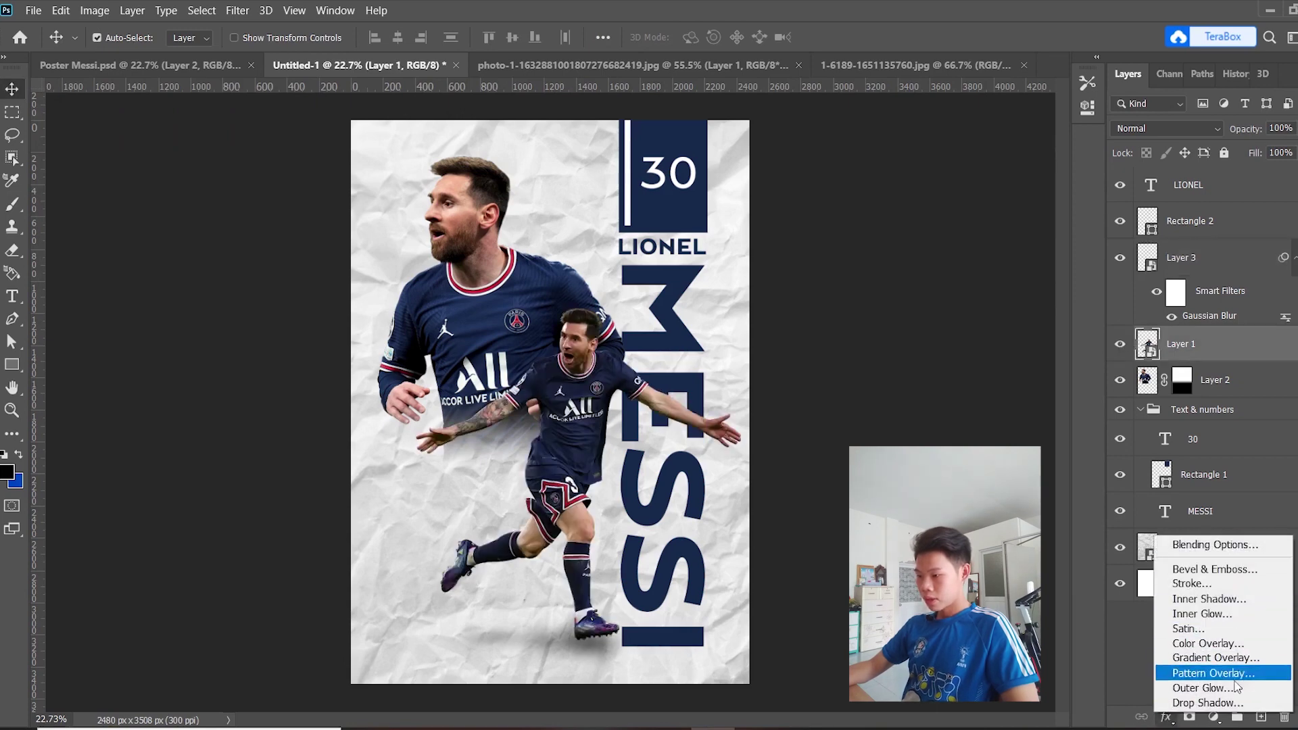
Give Layer 1 a drop shadow: 33% opacity, 31 px distance, 11% spread, 38 px size.
{"action": "left_click", "coordinate": [1222, 704]}
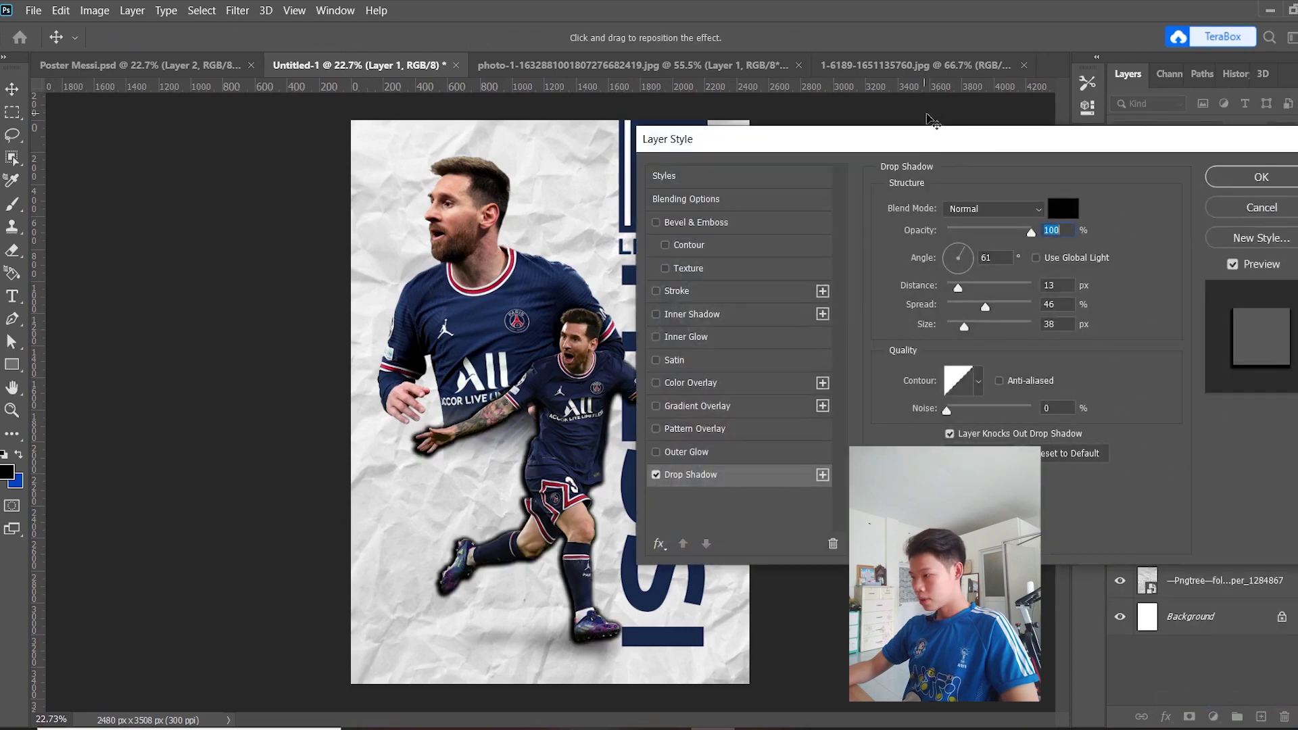
{"action": "left_click_drag", "start_coordinate": [950, 102], "coordinate": [964, 101]}
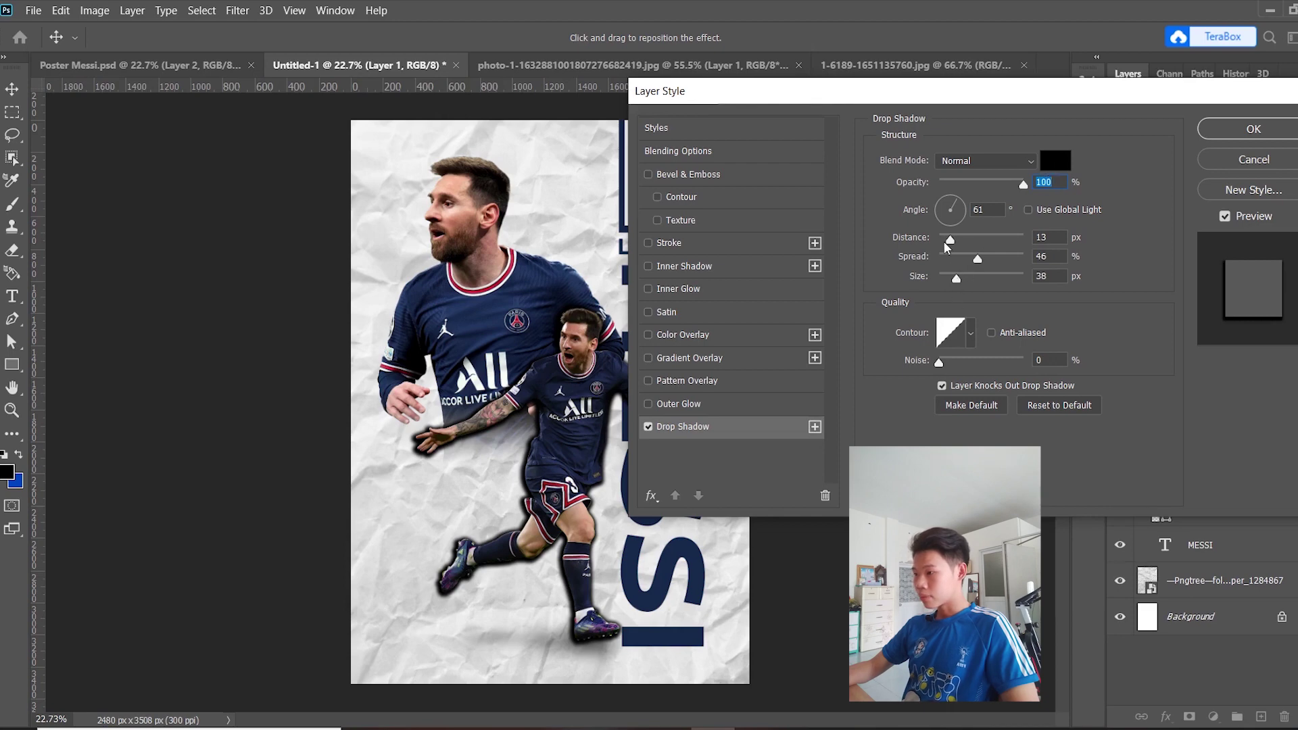
{"action": "type", "text": "28"}
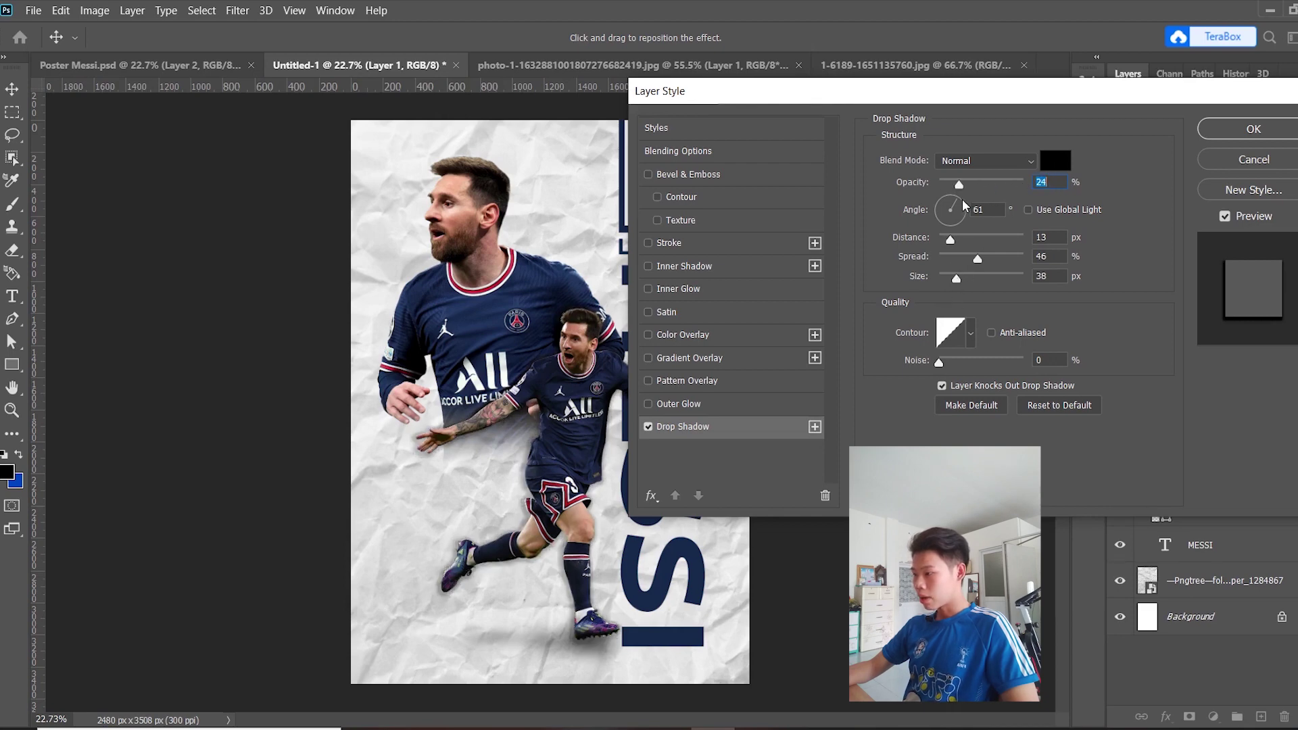
{"action": "left_click_drag", "start_coordinate": [961, 183], "coordinate": [966, 184]}
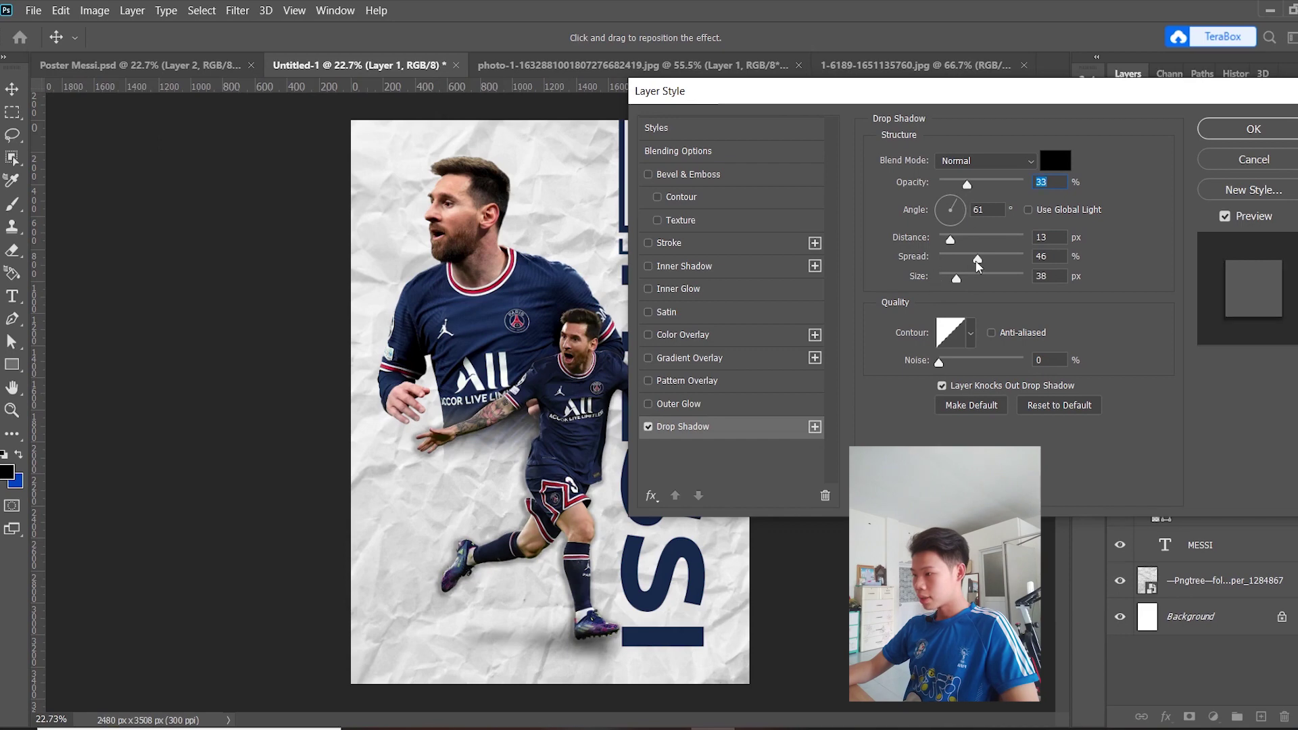
{"action": "left_click_drag", "start_coordinate": [978, 260], "coordinate": [1040, 268]}
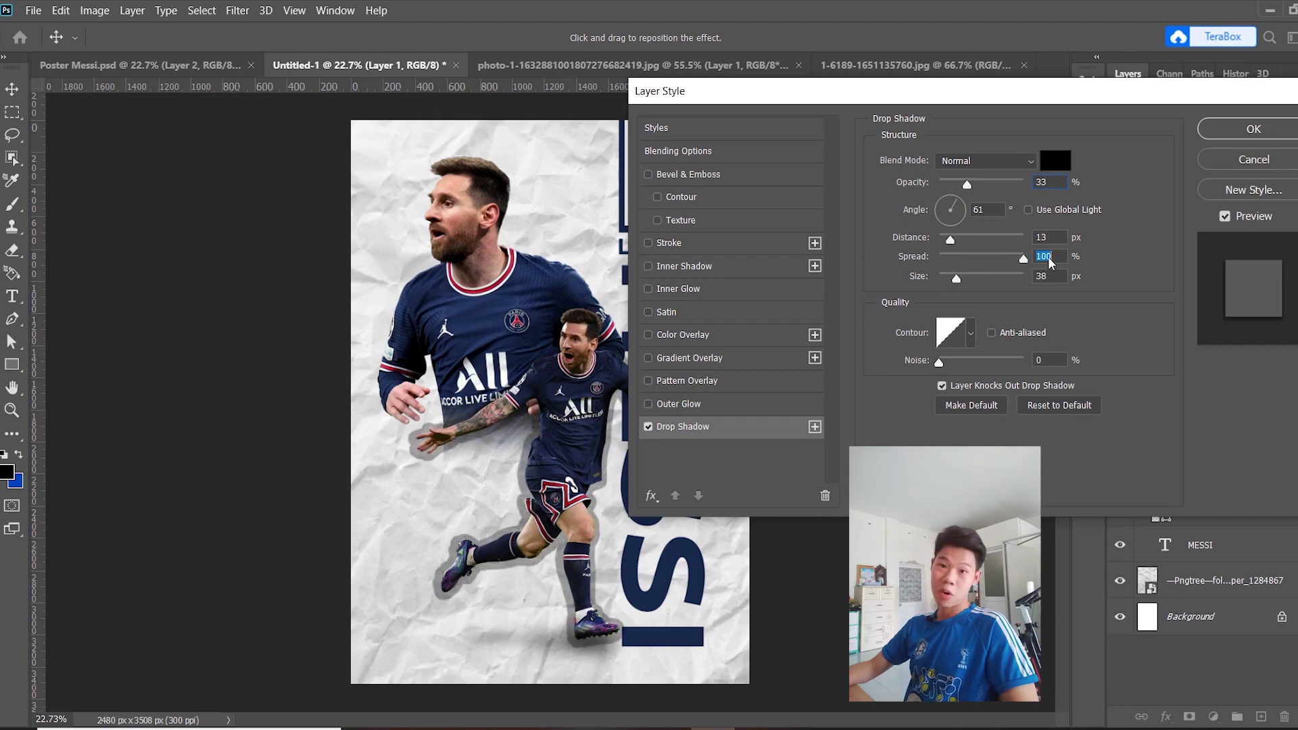
{"action": "mouse_move", "coordinate": [1019, 283]}
{"action": "left_mouse_down"}
{"action": "mouse_move", "coordinate": [961, 284]}
{"action": "mouse_move", "coordinate": [970, 276]}
{"action": "left_mouse_up"}
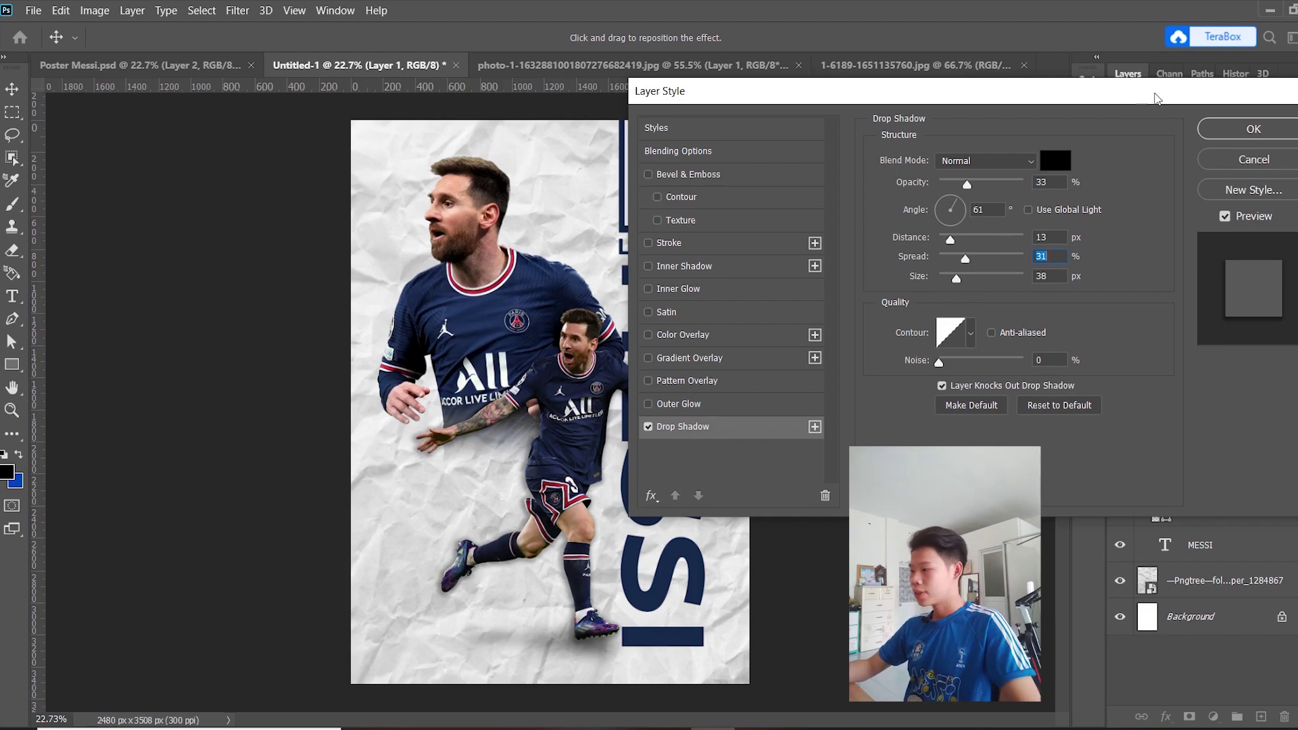
{"action": "left_click_drag", "start_coordinate": [950, 239], "coordinate": [965, 259]}
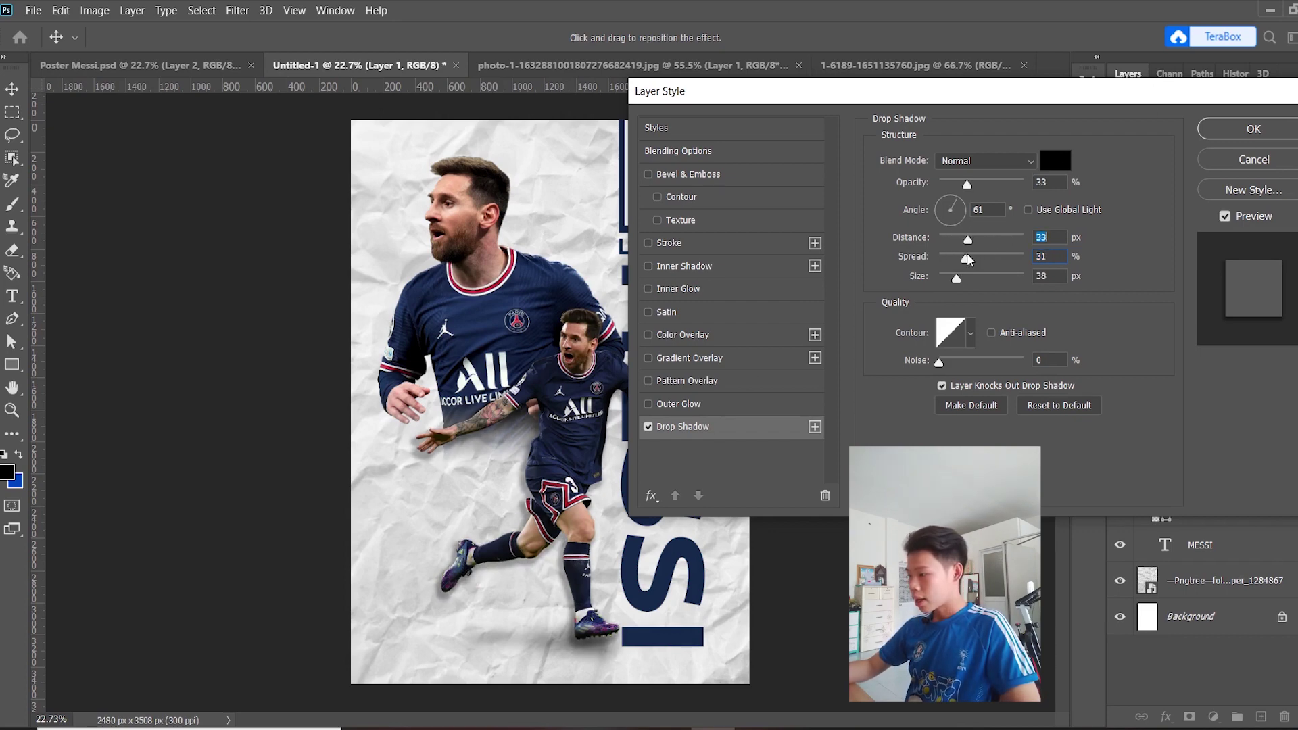
{"action": "left_click_drag", "start_coordinate": [965, 259], "coordinate": [948, 260]}
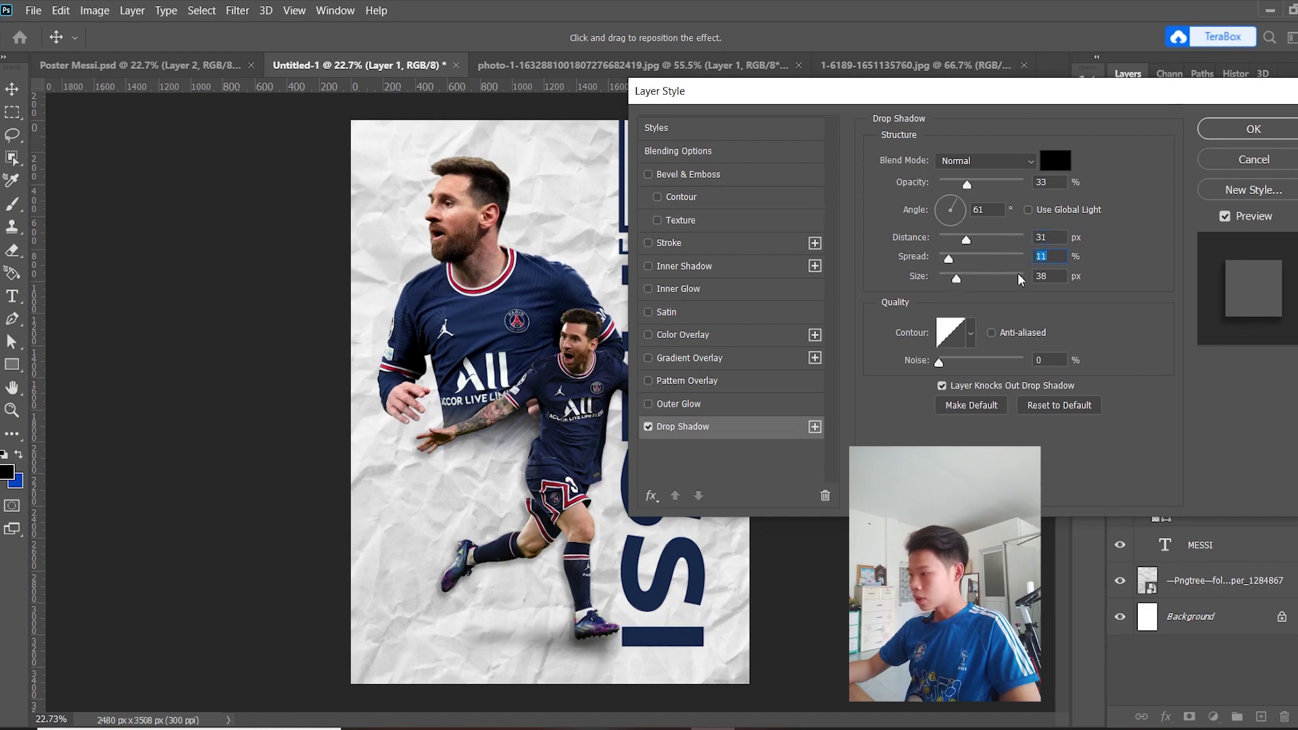
{"action": "left_click", "coordinate": [1253, 128]}
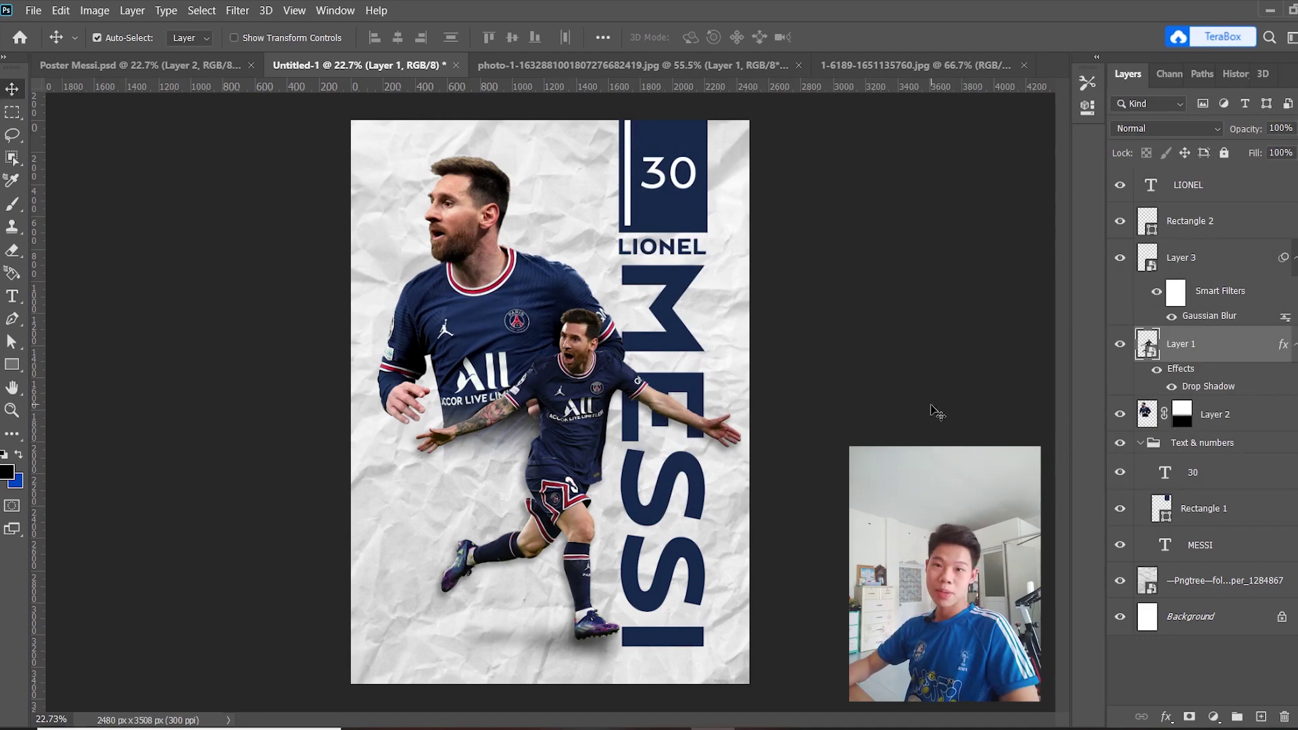
Place the PSG logo at about 22.74% near the bottom, stacked just above the paper layer.
{"action": "left_click", "coordinate": [493, 659]}
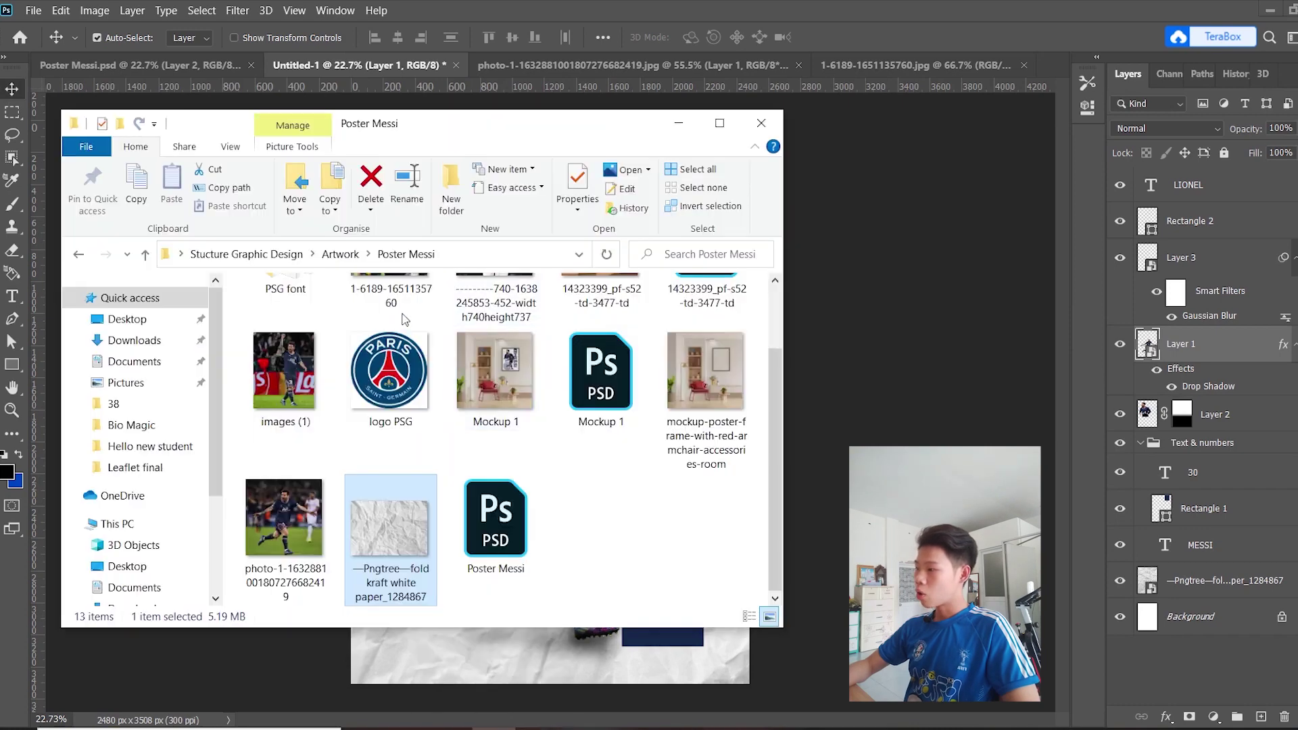
{"action": "mouse_move", "coordinate": [425, 382]}
{"action": "left_mouse_down"}
{"action": "mouse_move", "coordinate": [930, 375]}
{"action": "mouse_move", "coordinate": [534, 661]}
{"action": "left_mouse_up"}
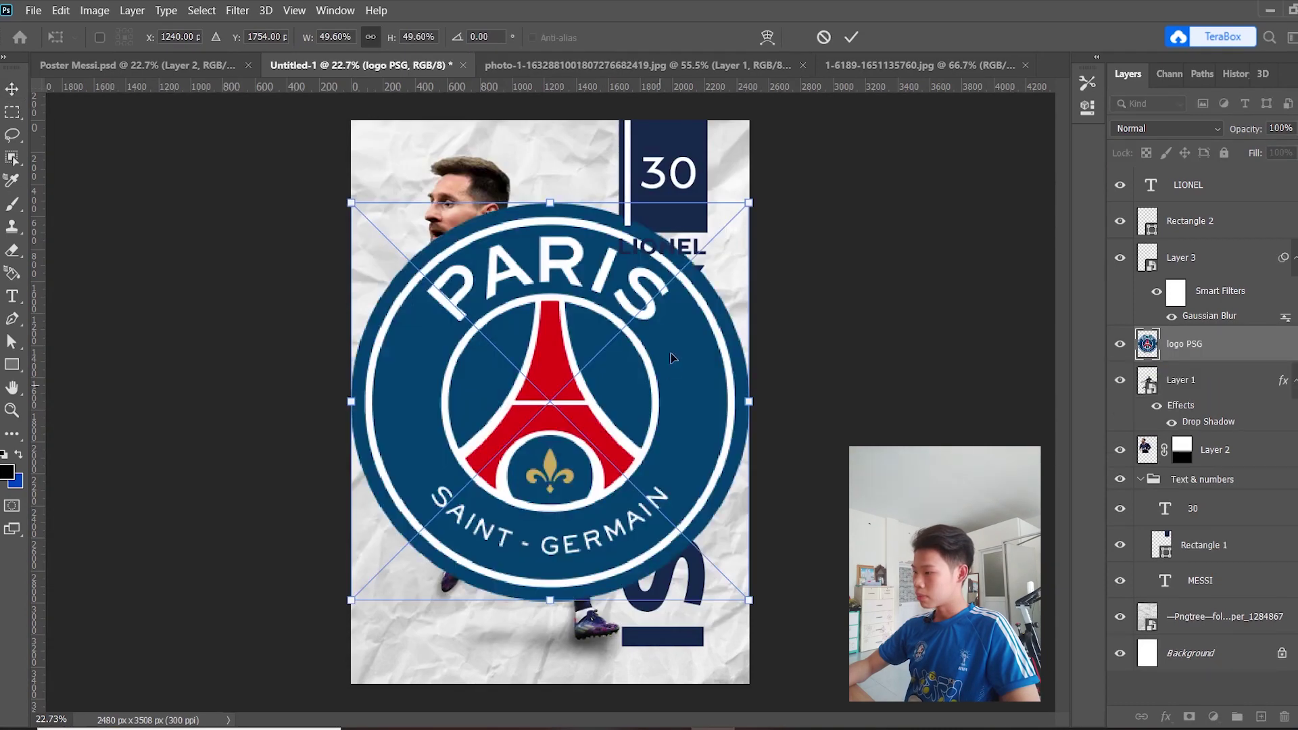
{"action": "left_click_drag", "start_coordinate": [766, 157], "coordinate": [551, 372]}
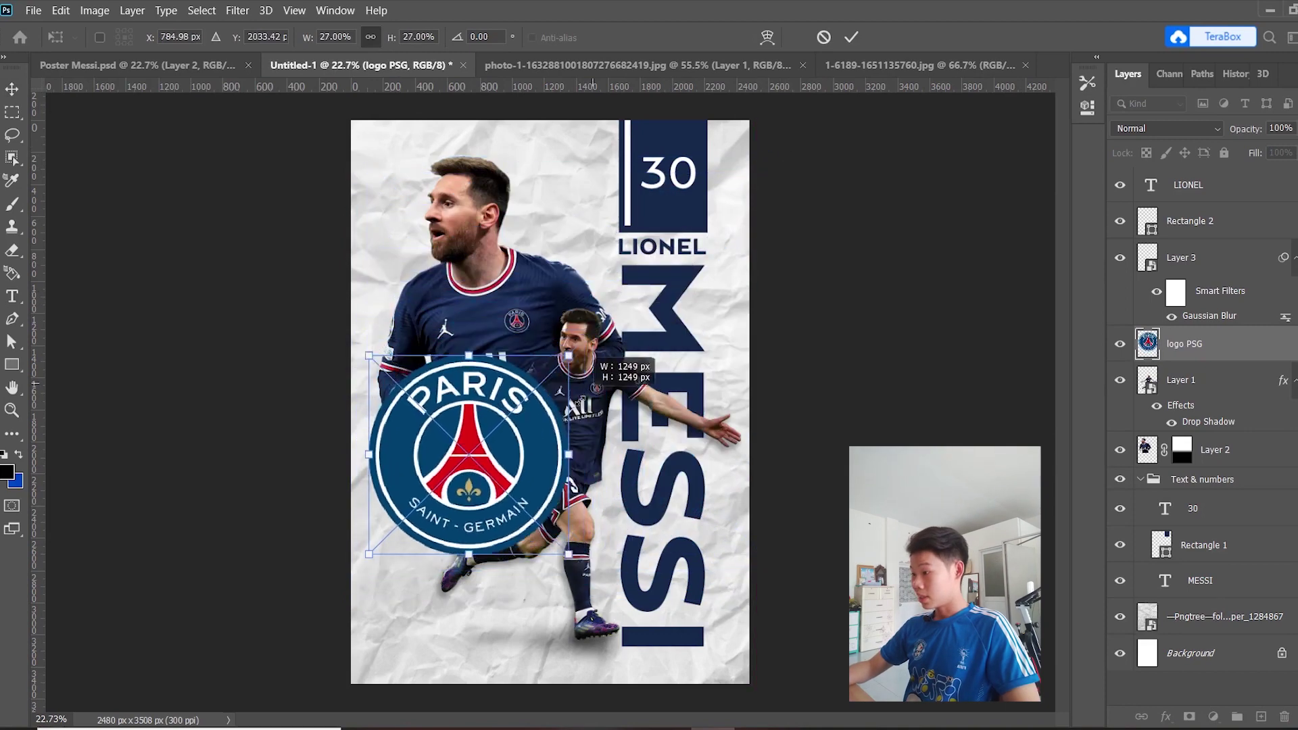
{"action": "mouse_move", "coordinate": [504, 476]}
{"action": "left_mouse_down"}
{"action": "mouse_move", "coordinate": [519, 573]}
{"action": "mouse_move", "coordinate": [507, 561]}
{"action": "left_mouse_up"}
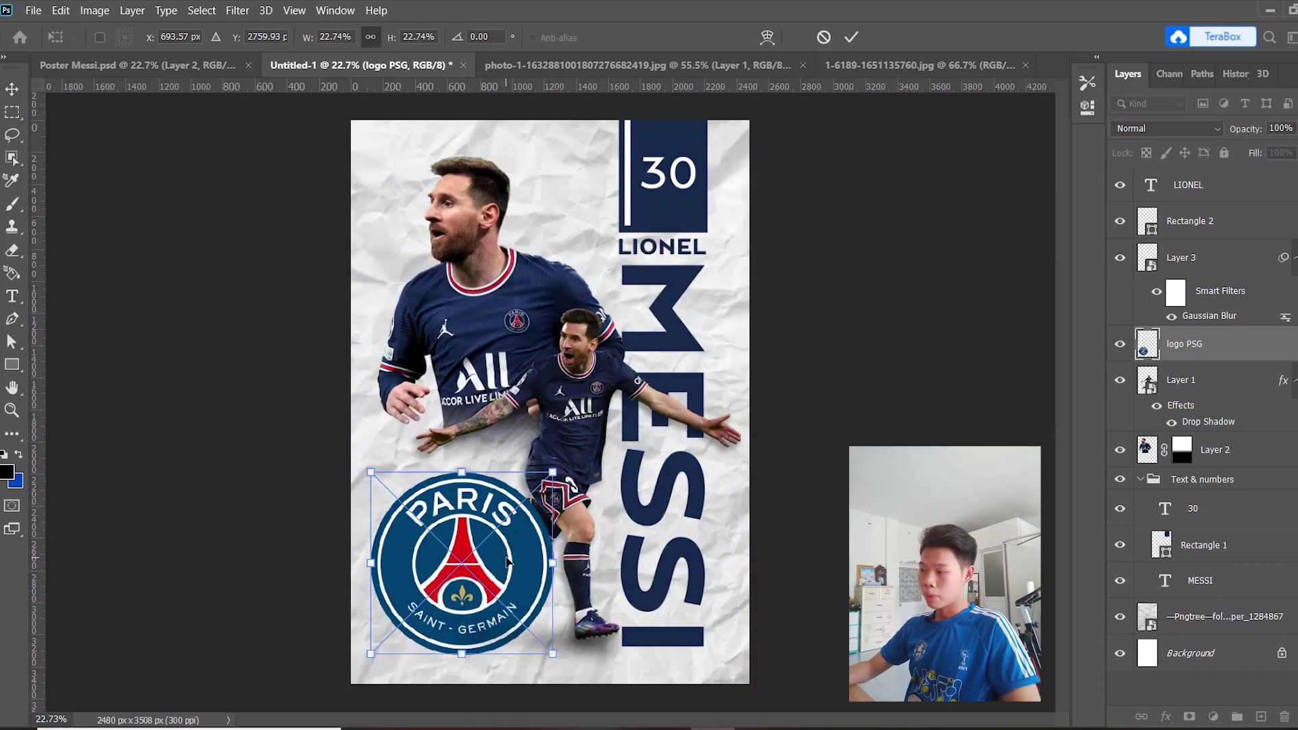
{"action": "key", "text": "Return"}
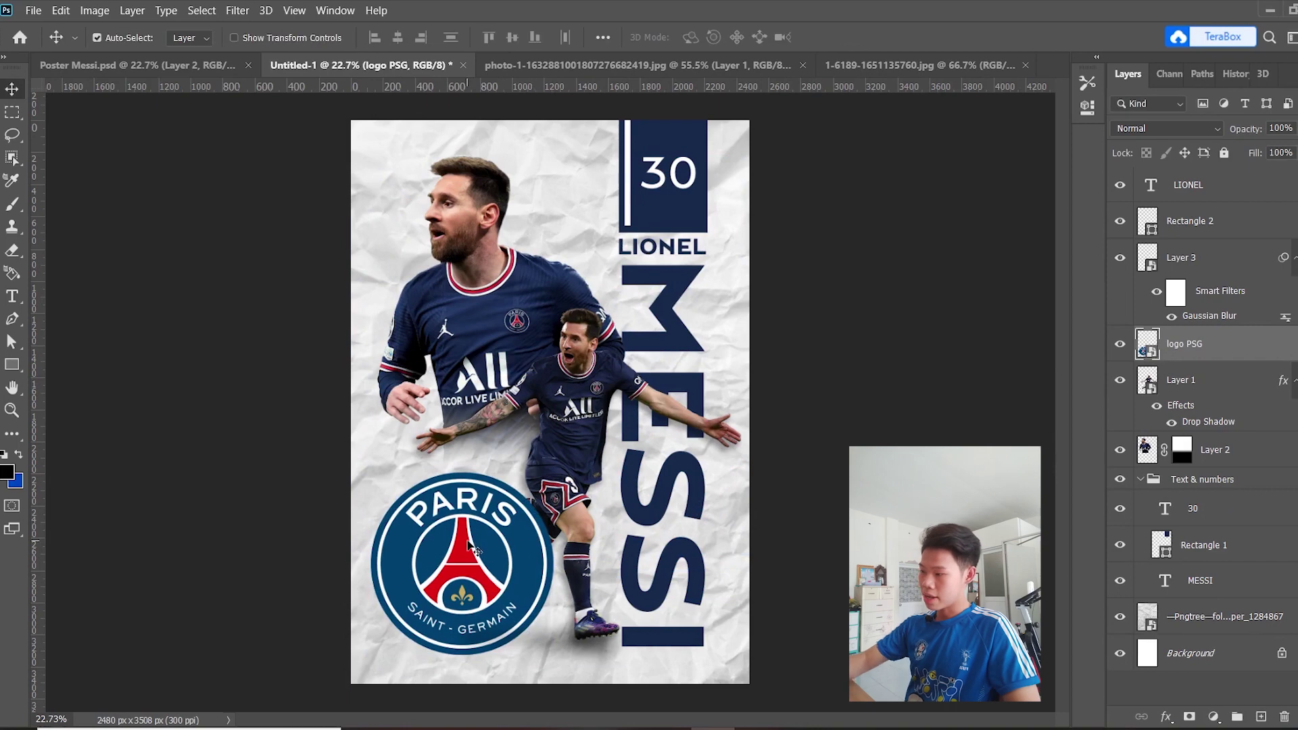
{"action": "left_click_drag", "start_coordinate": [469, 547], "coordinate": [532, 576]}
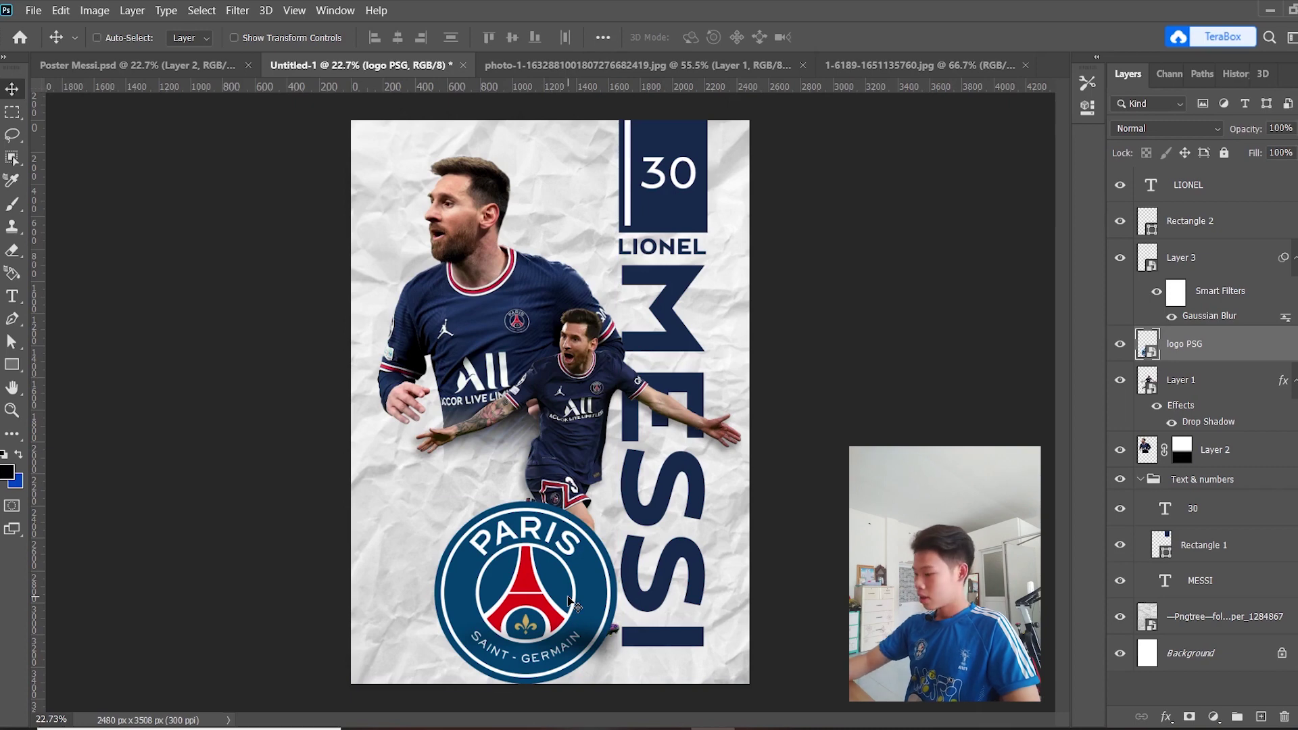
{"action": "left_click_drag", "start_coordinate": [1251, 345], "coordinate": [1258, 594]}
Skew the PSG crest, pulling its top corners inward.
{"action": "key", "text": "ctrl+t"}
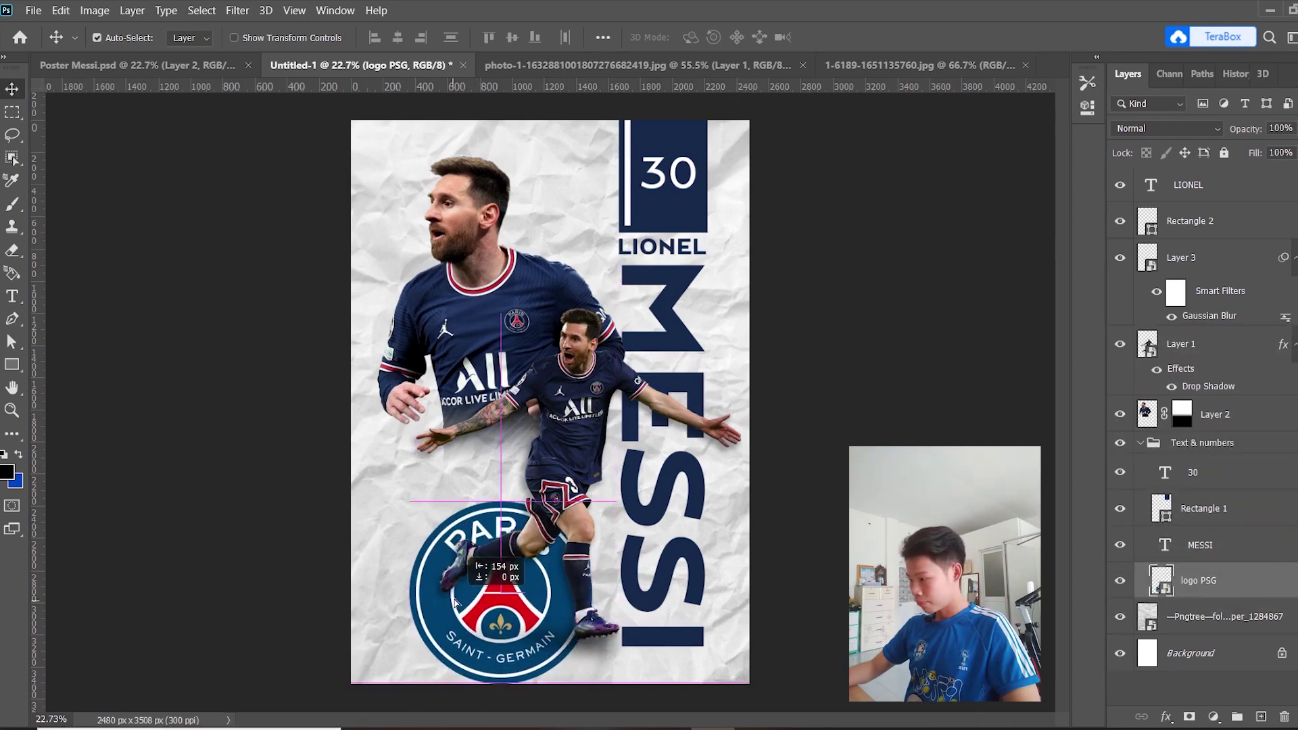
{"action": "left_click_drag", "start_coordinate": [480, 600], "coordinate": [442, 603]}
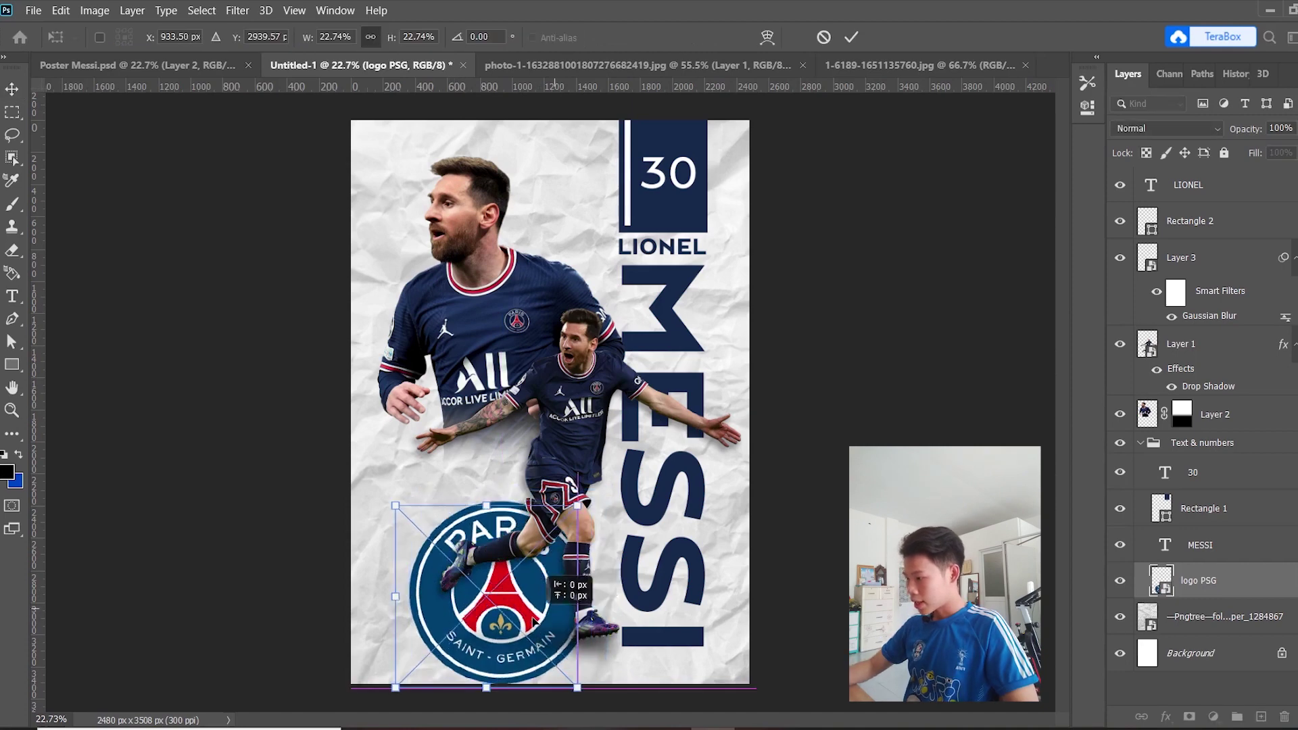
{"action": "right_click", "coordinate": [534, 621]}
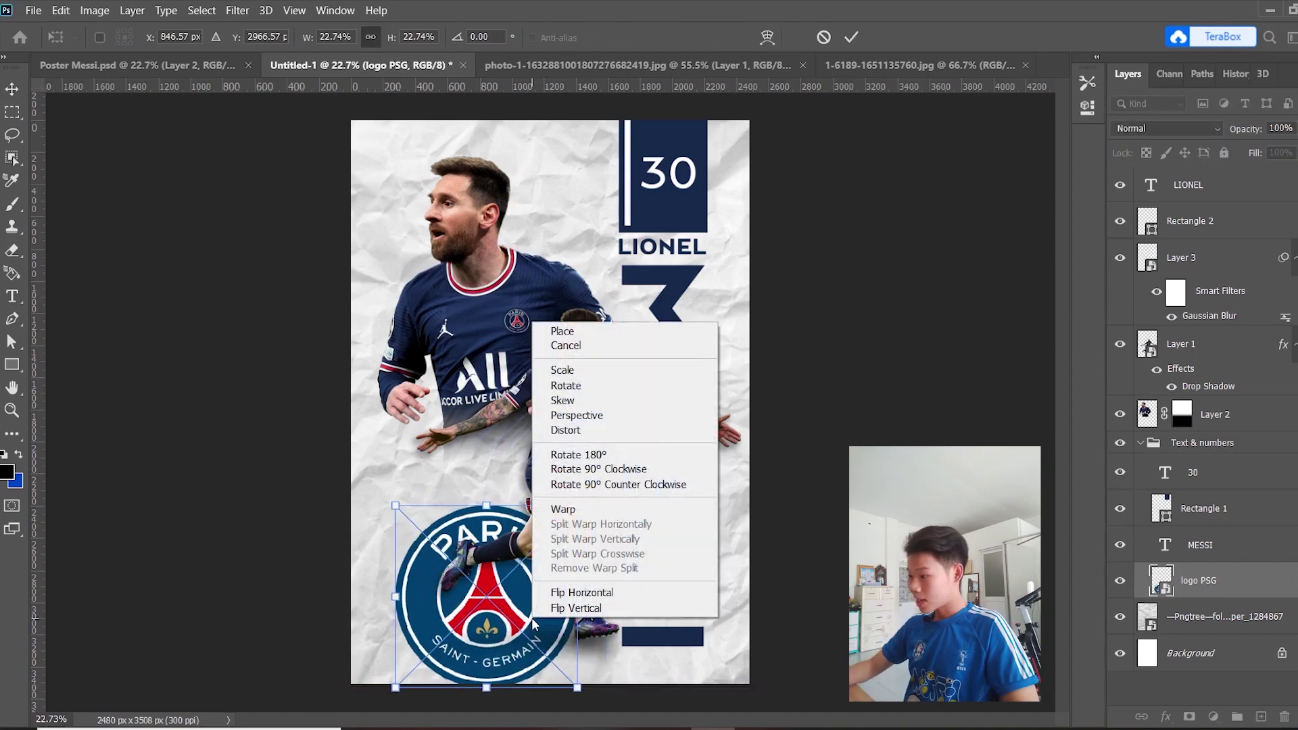
{"action": "left_click", "coordinate": [567, 400]}
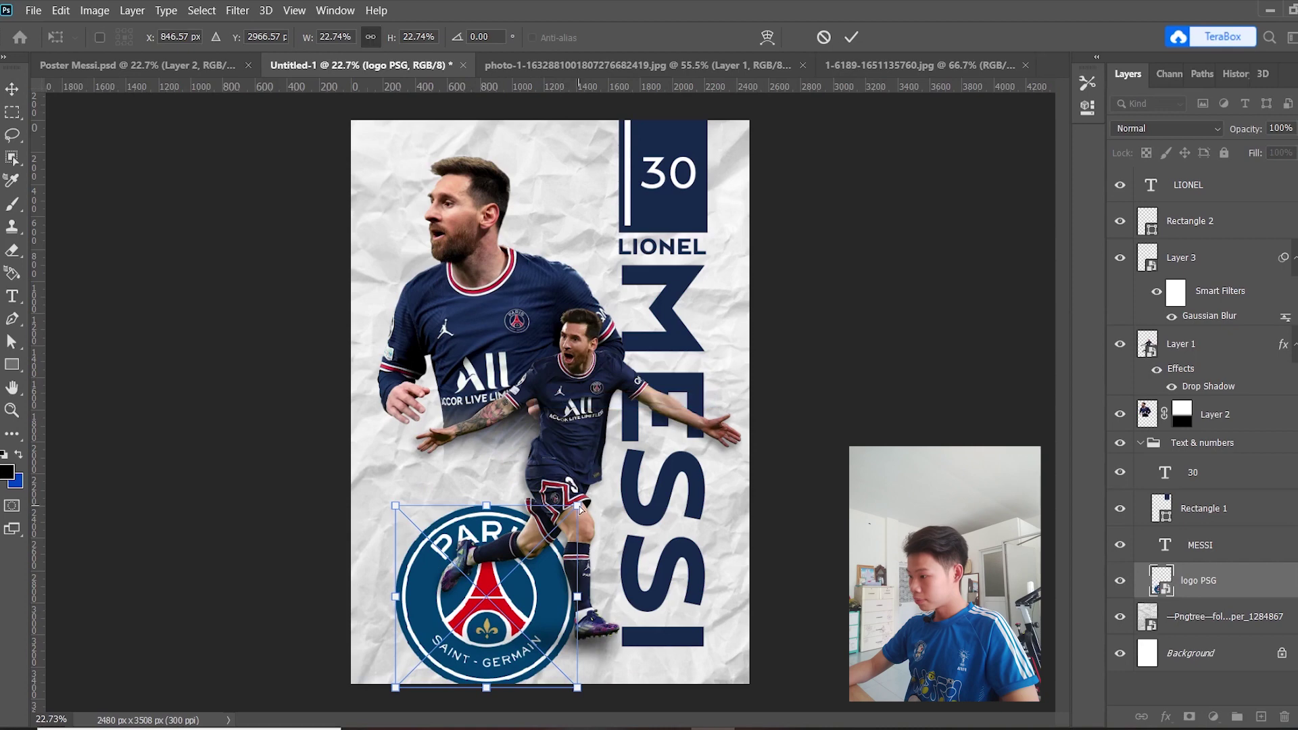
{"action": "left_click_drag", "start_coordinate": [576, 505], "coordinate": [536, 505]}
{"action": "left_click_drag", "start_coordinate": [396, 509], "coordinate": [427, 506]}
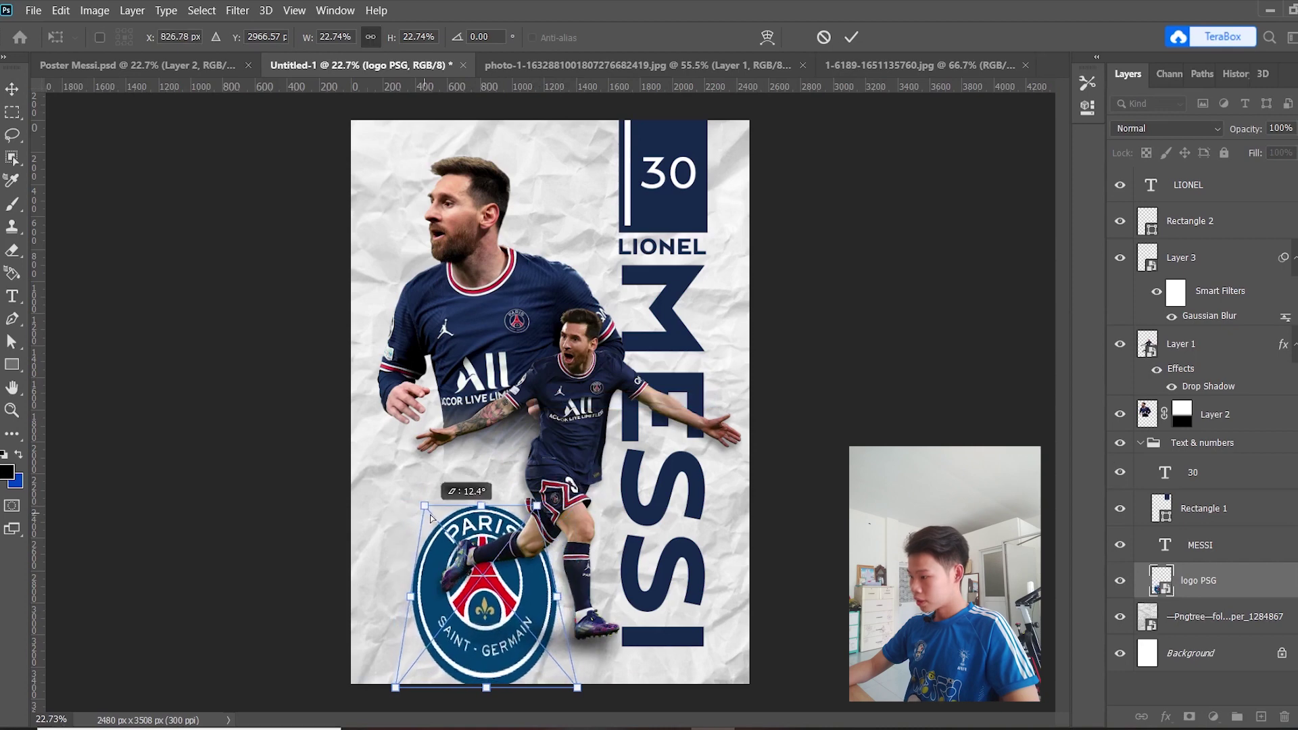
{"action": "left_click_drag", "start_coordinate": [486, 688], "coordinate": [484, 674]}
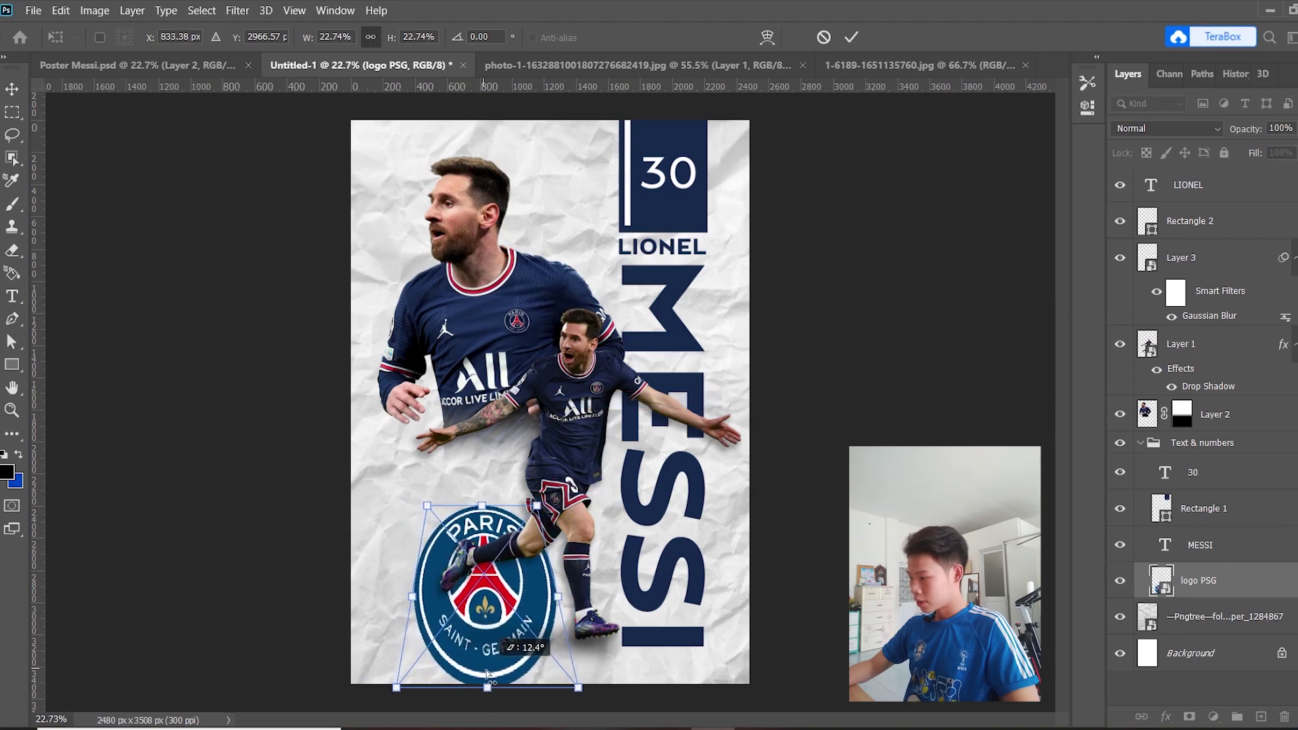
{"action": "key", "text": "Return"}
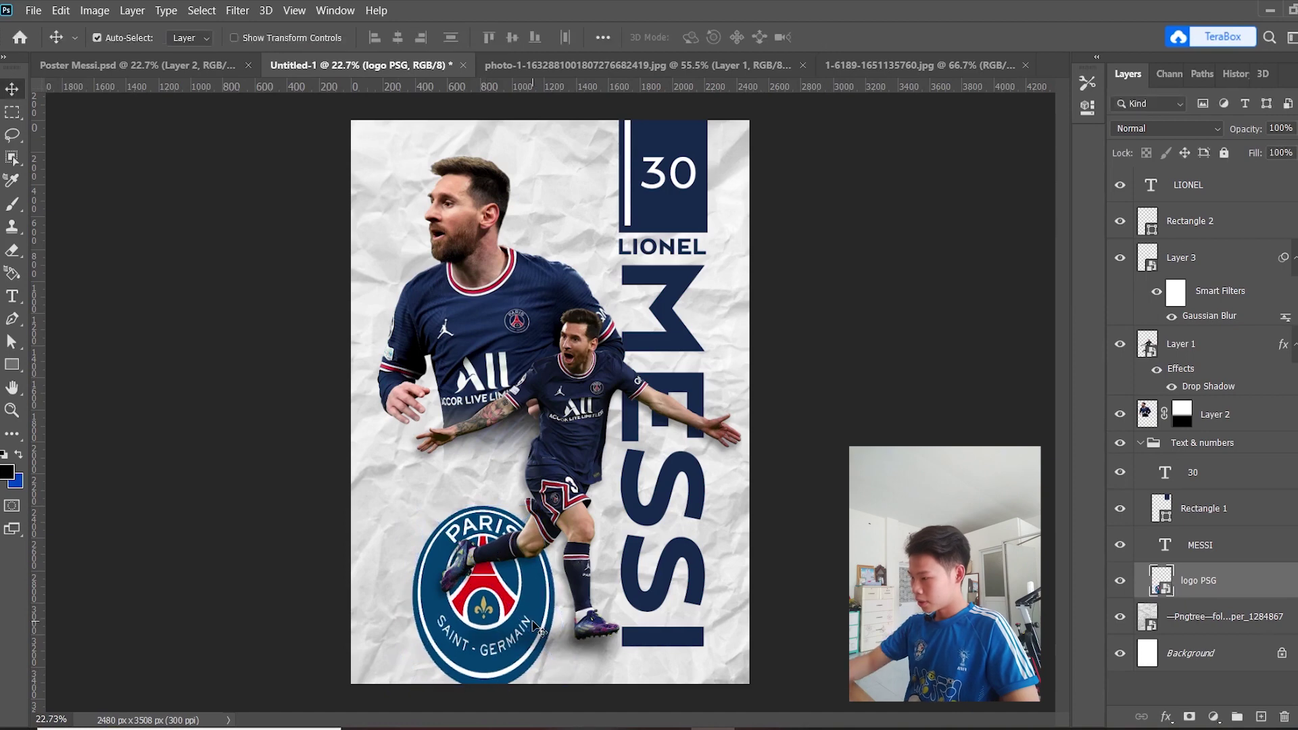
Enlarge the crest to about 30% and push it partly off the bottom edge.
{"action": "key", "text": "ctrl+t"}
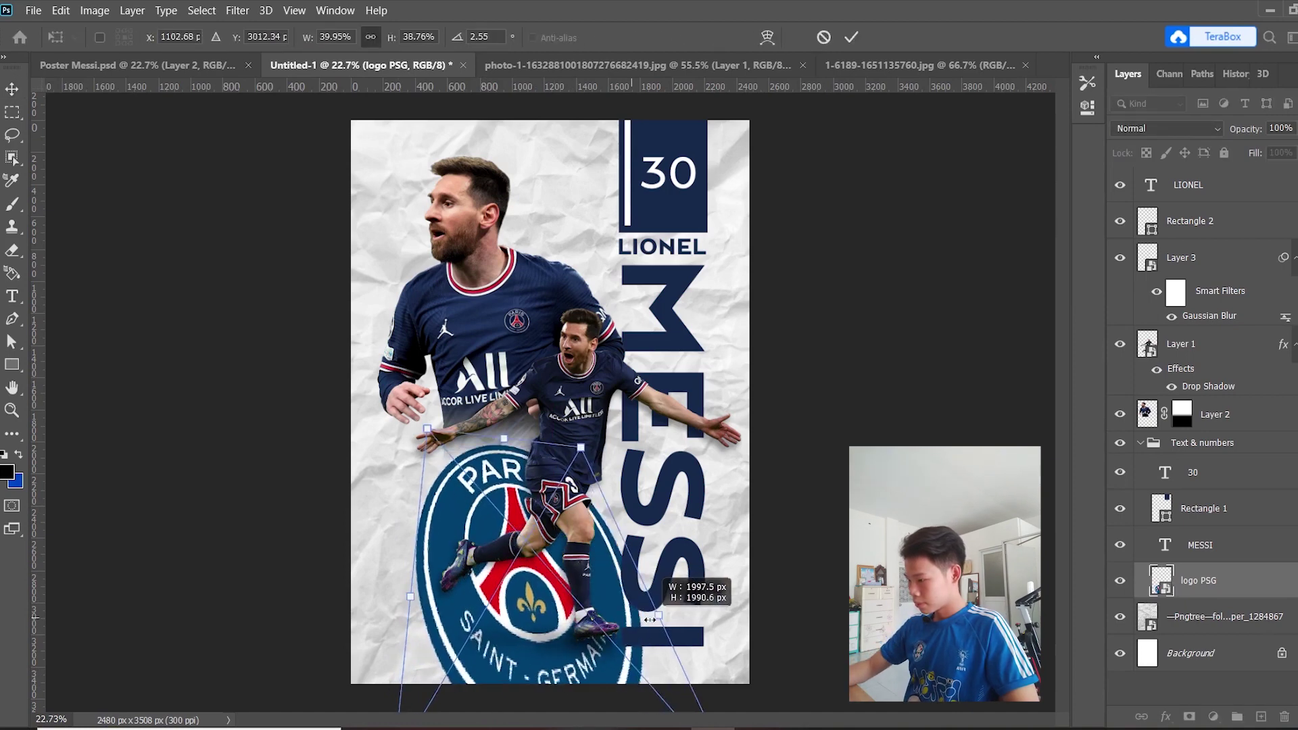
{"action": "left_click_drag", "start_coordinate": [573, 594], "coordinate": [659, 581]}
{"action": "key", "text": "ctrl+z"}
{"action": "right_click", "coordinate": [511, 308]}
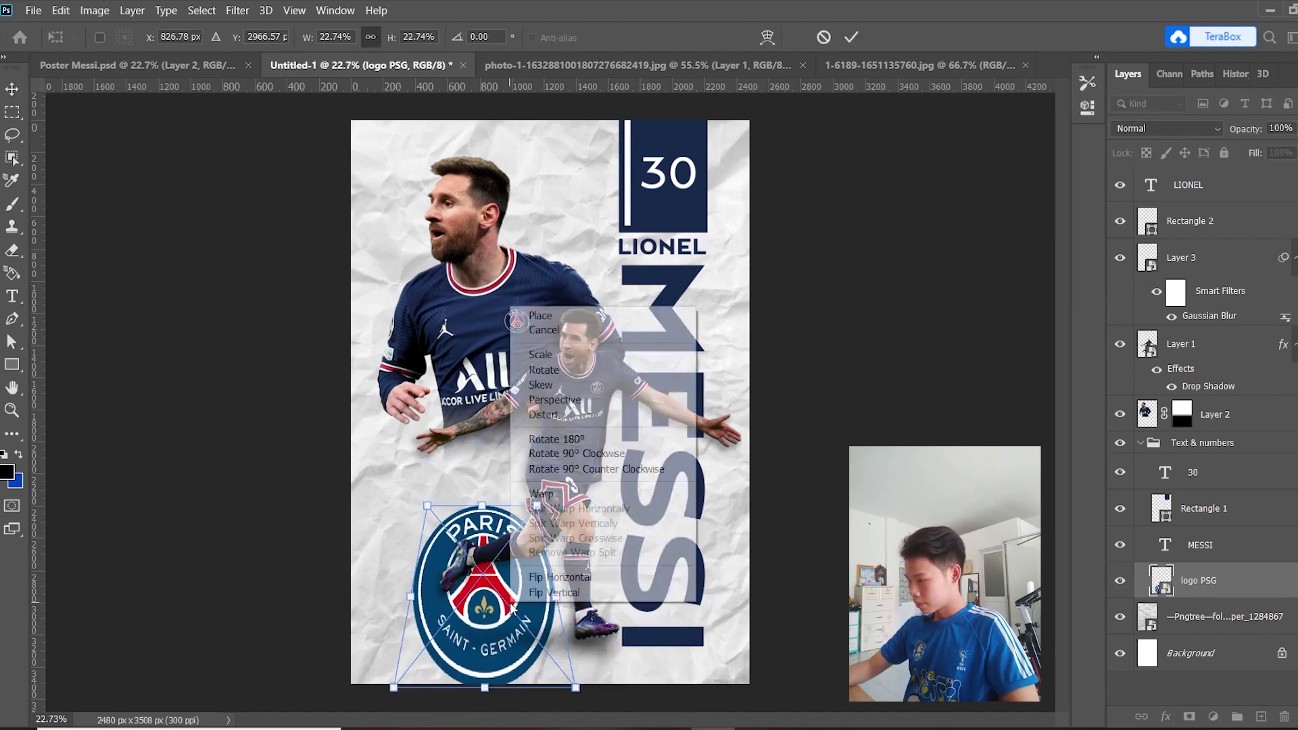
{"action": "left_click", "coordinate": [559, 357]}
{"action": "left_click_drag", "start_coordinate": [553, 597], "coordinate": [676, 588]}
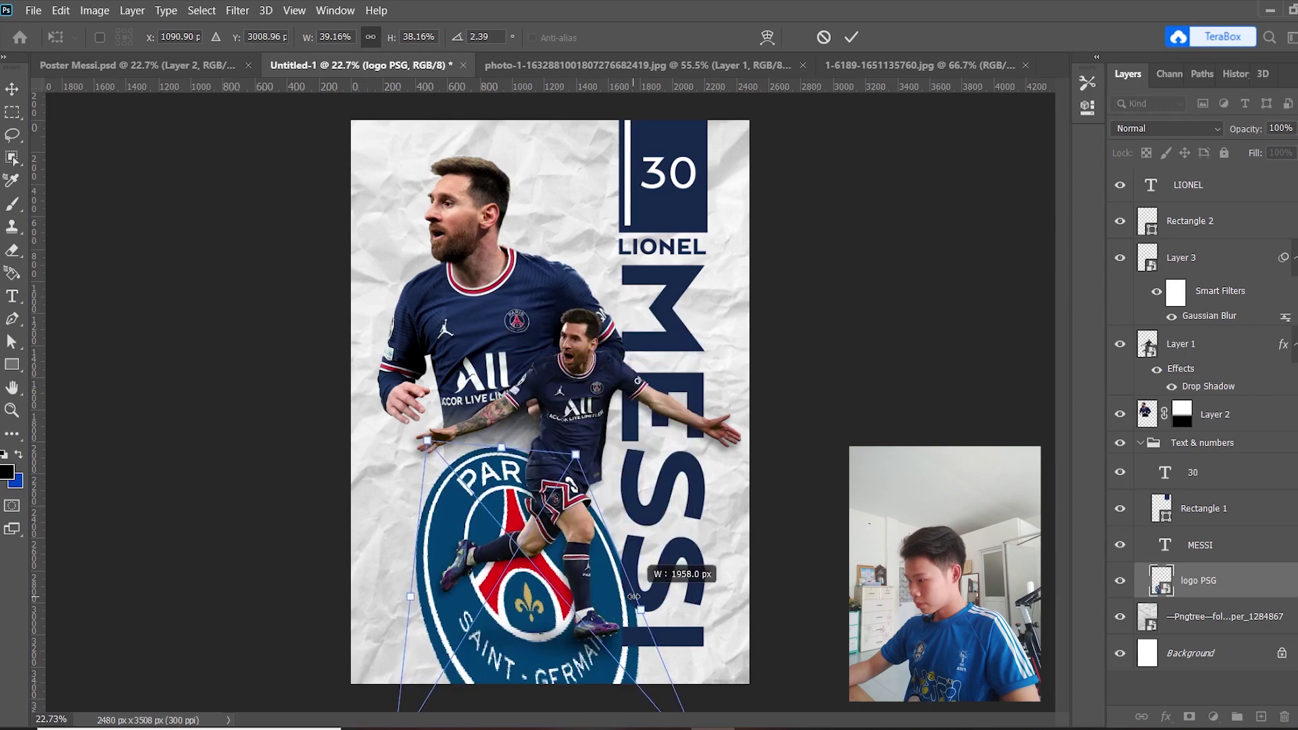
{"action": "key", "text": "ctrl+z"}
{"action": "mouse_move", "coordinate": [486, 688]}
{"action": "left_mouse_down"}
{"action": "mouse_move", "coordinate": [486, 631]}
{"action": "mouse_move", "coordinate": [543, 642]}
{"action": "mouse_move", "coordinate": [646, 612]}
{"action": "left_mouse_up"}
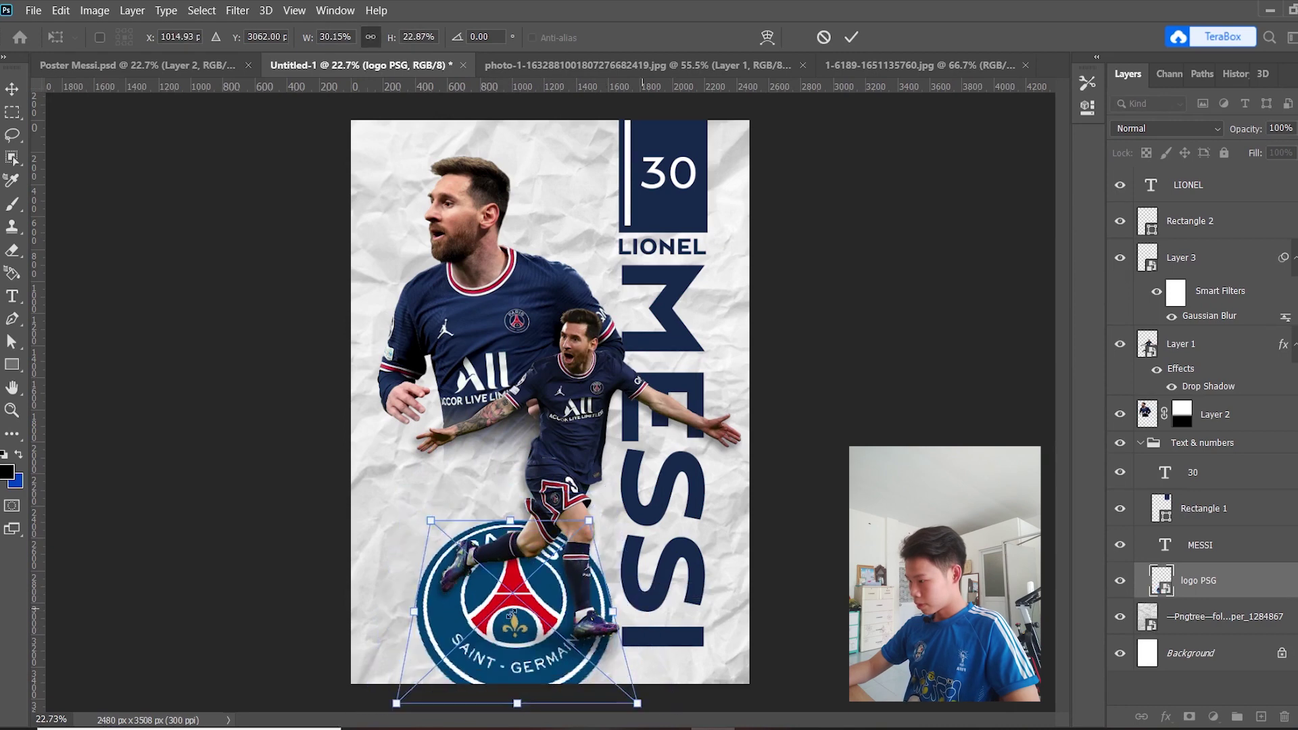
{"action": "mouse_move", "coordinate": [495, 621]}
{"action": "left_mouse_down"}
{"action": "mouse_move", "coordinate": [546, 634]}
{"action": "mouse_move", "coordinate": [528, 665]}
{"action": "left_mouse_up"}
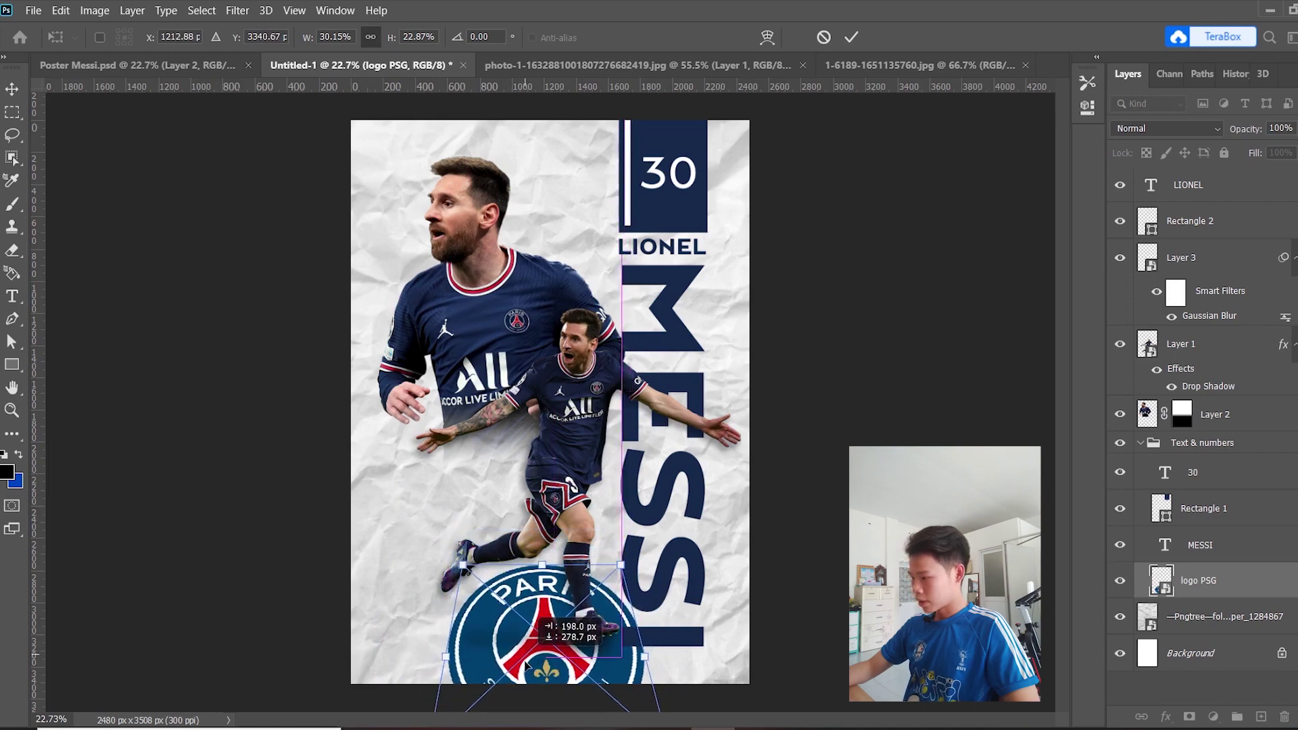
{"action": "key", "text": "Return"}
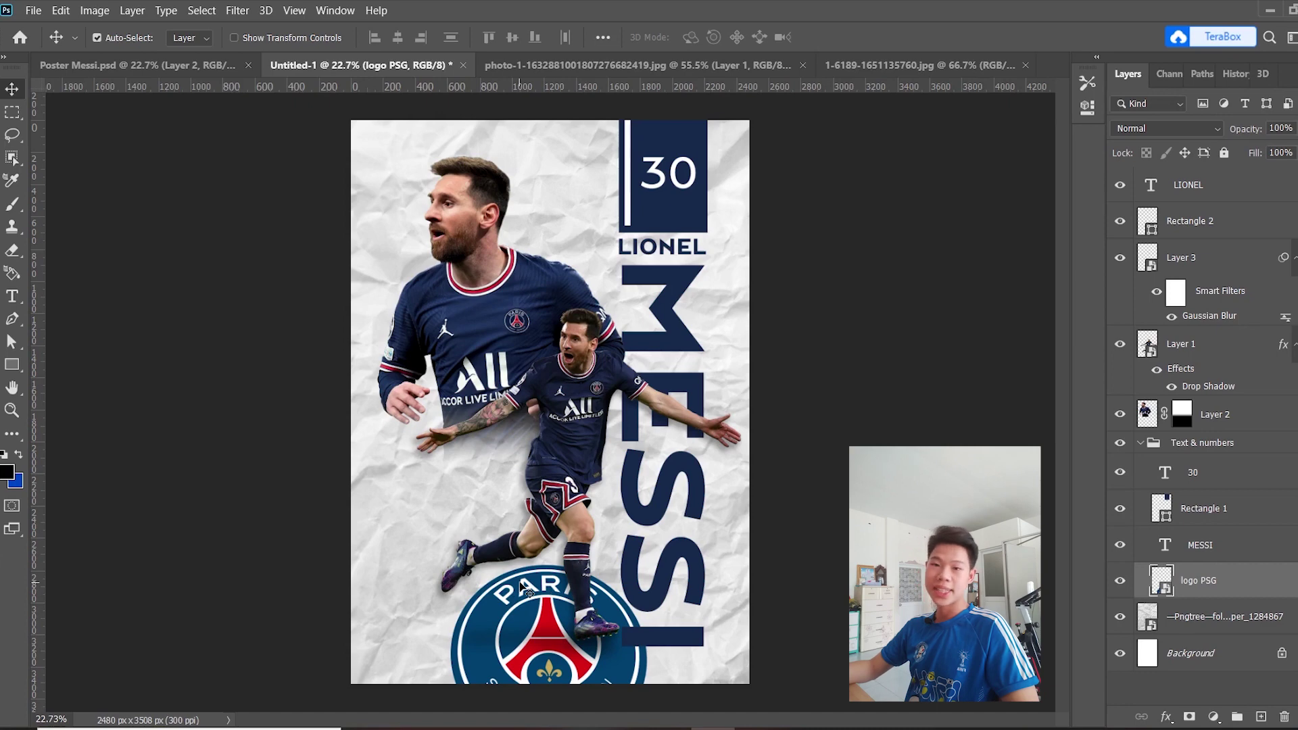
Move the PSG crest fully into the bottom-left corner, behind the running player.
{"action": "left_click_drag", "start_coordinate": [527, 588], "coordinate": [440, 501]}
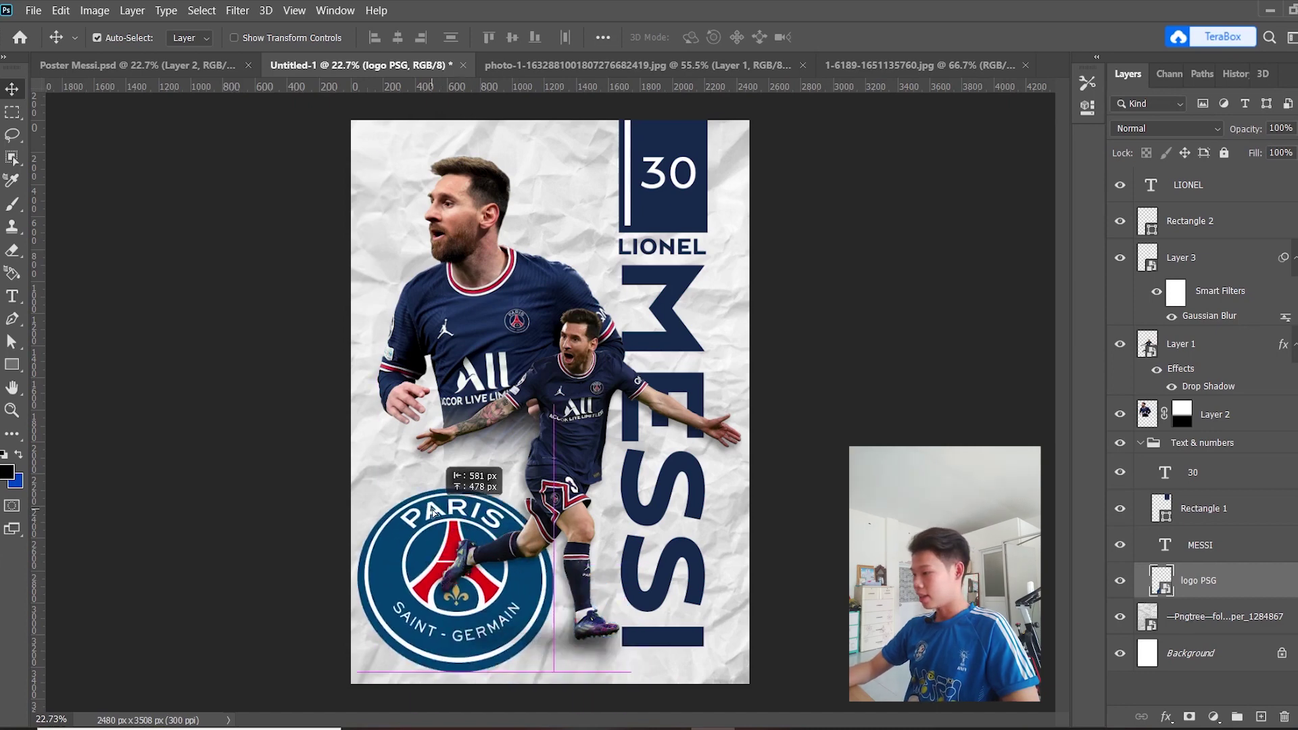
{"action": "key", "text": "ctrl+bracketright"}
{"action": "key", "text": "ctrl+bracketright"}
{"action": "key", "text": "ctrl+bracketright"}
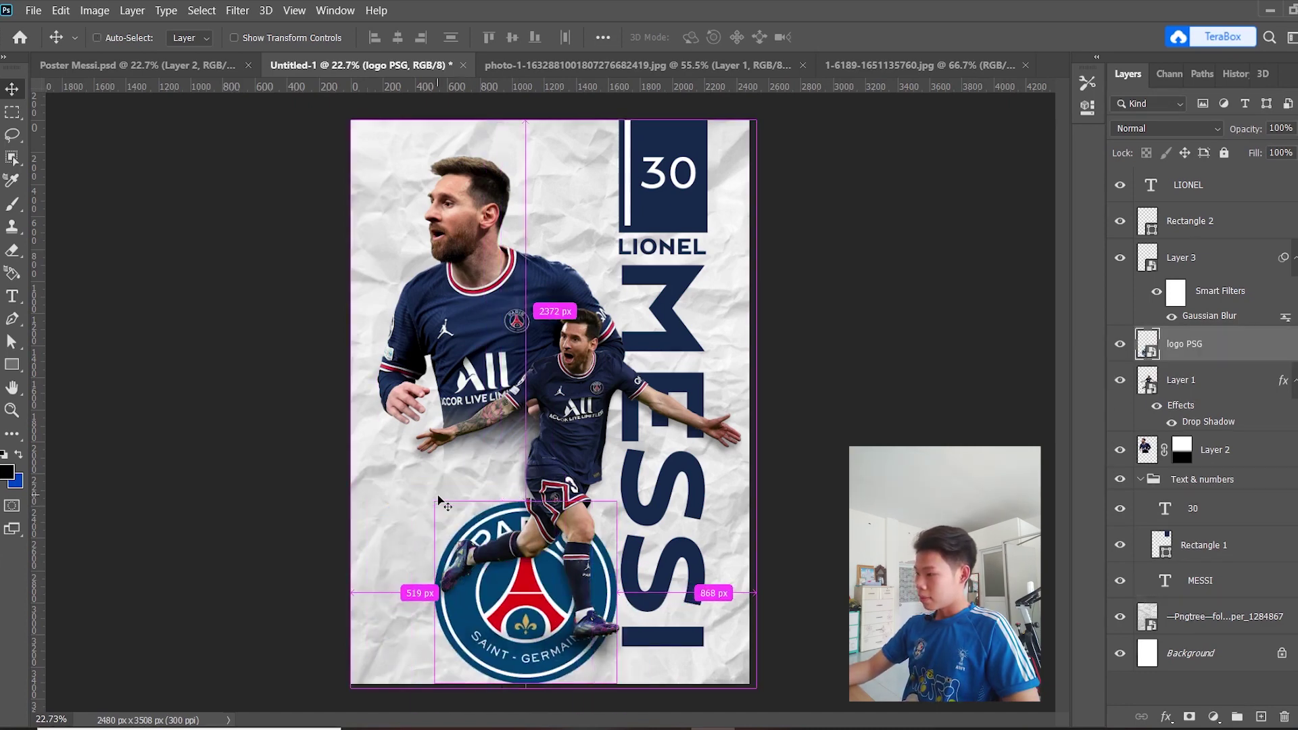
{"action": "key", "text": "ctrl+bracketleft"}
{"action": "key", "text": "ctrl+bracketleft"}
{"action": "key", "text": "ctrl+bracketleft"}
{"action": "mouse_move", "coordinate": [443, 502]}
{"action": "left_mouse_down"}
{"action": "mouse_move", "coordinate": [506, 530]}
{"action": "mouse_move", "coordinate": [485, 636]}
{"action": "mouse_move", "coordinate": [417, 600]}
{"action": "left_mouse_up"}
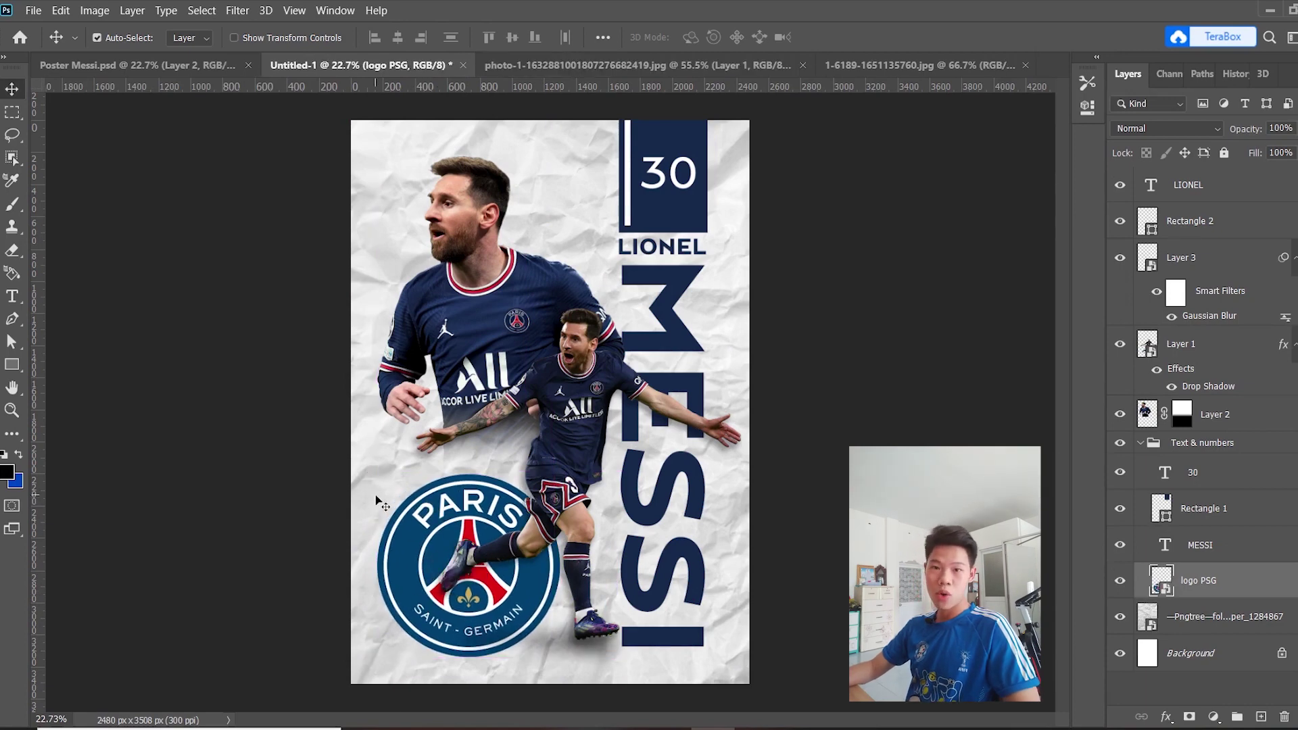
{"action": "left_click_drag", "start_coordinate": [423, 520], "coordinate": [516, 204]}
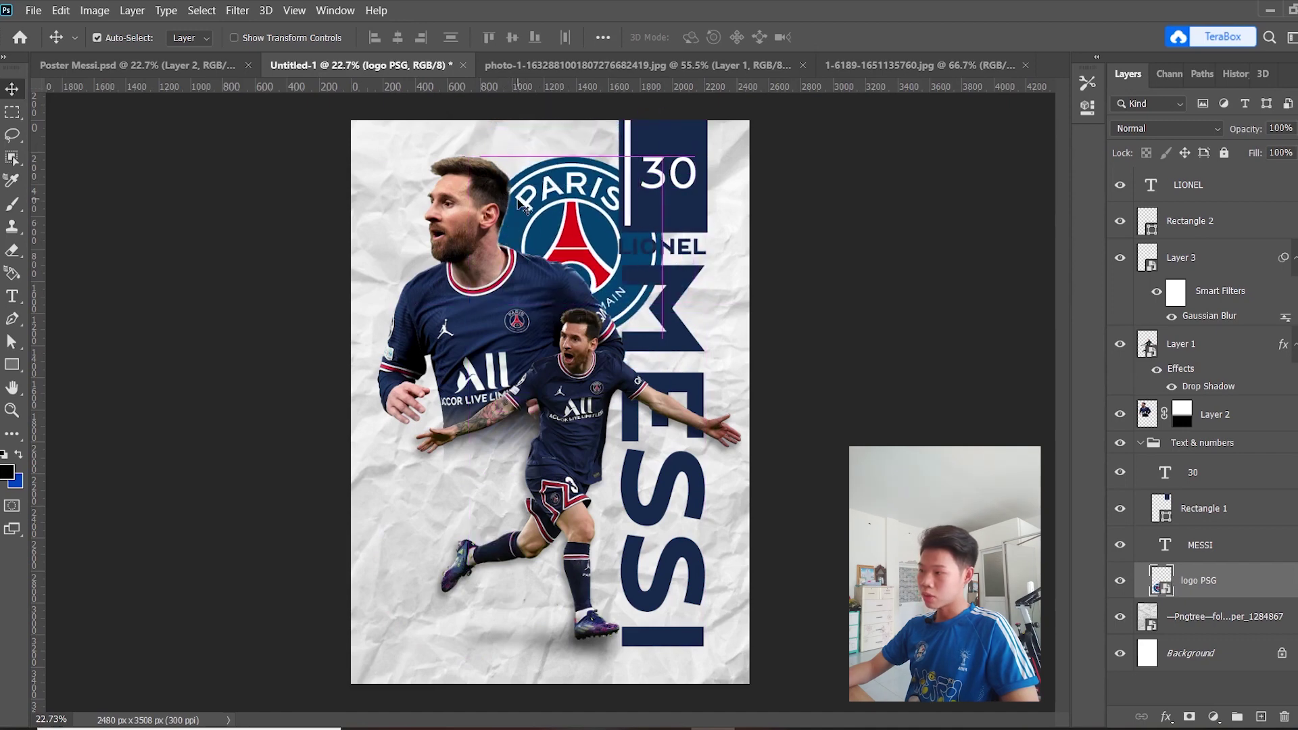
{"action": "mouse_move", "coordinate": [517, 204]}
{"action": "left_mouse_down"}
{"action": "mouse_move", "coordinate": [454, 601]}
{"action": "mouse_move", "coordinate": [405, 588]}
{"action": "left_mouse_up"}
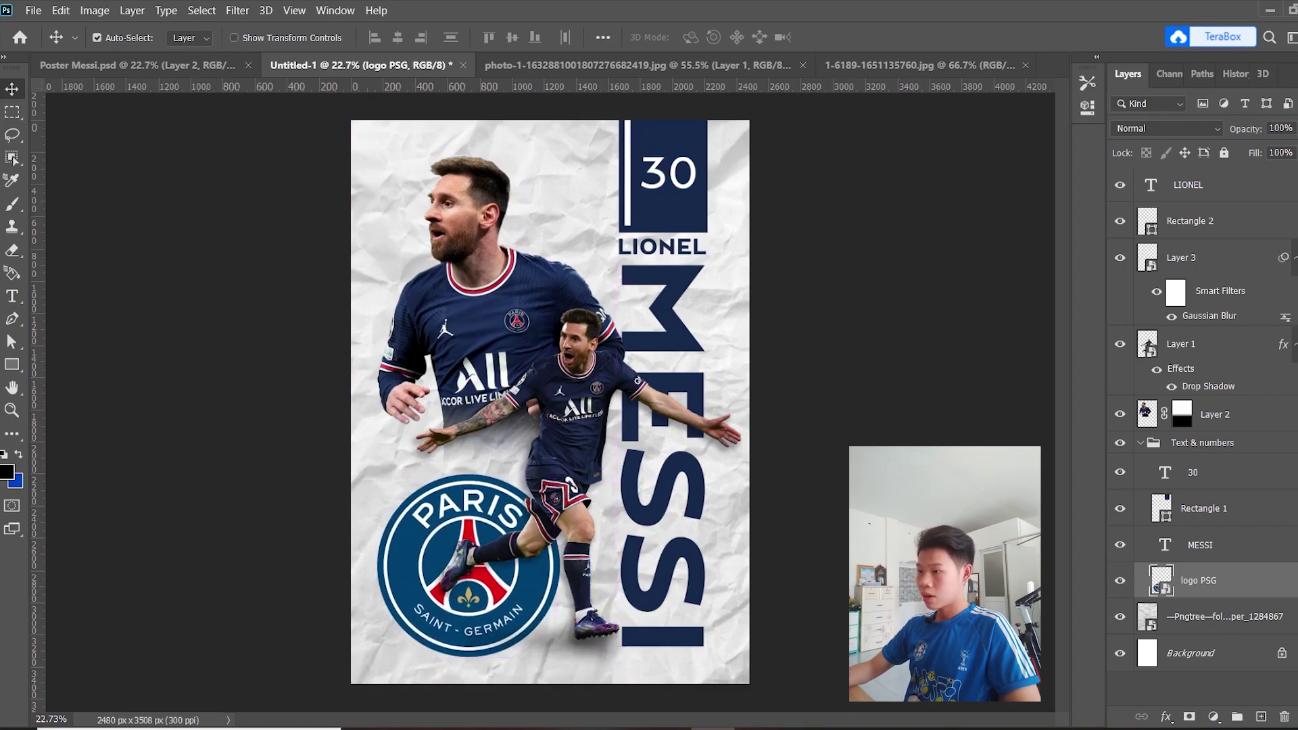
Fade the logo PSG layer to 50% opacity and deselect all layers.
{"action": "type", "text": "2"}
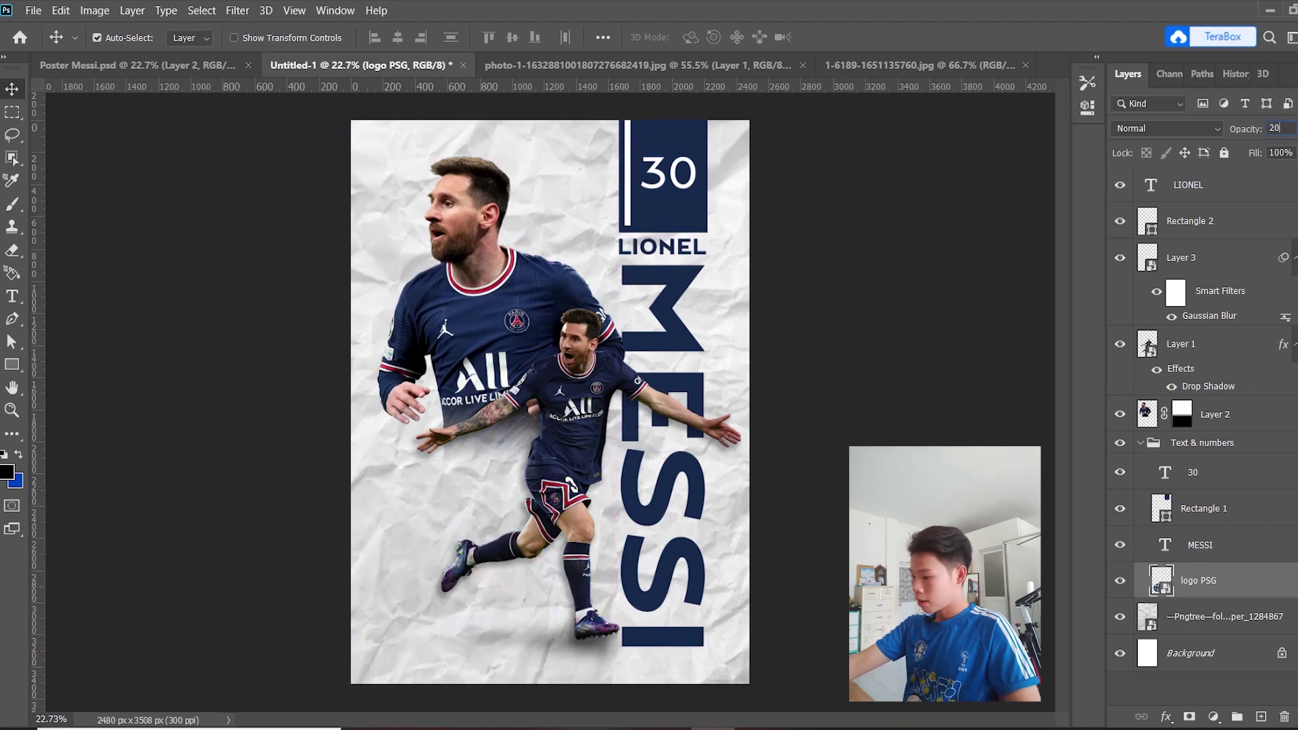
{"action": "type", "text": "0"}
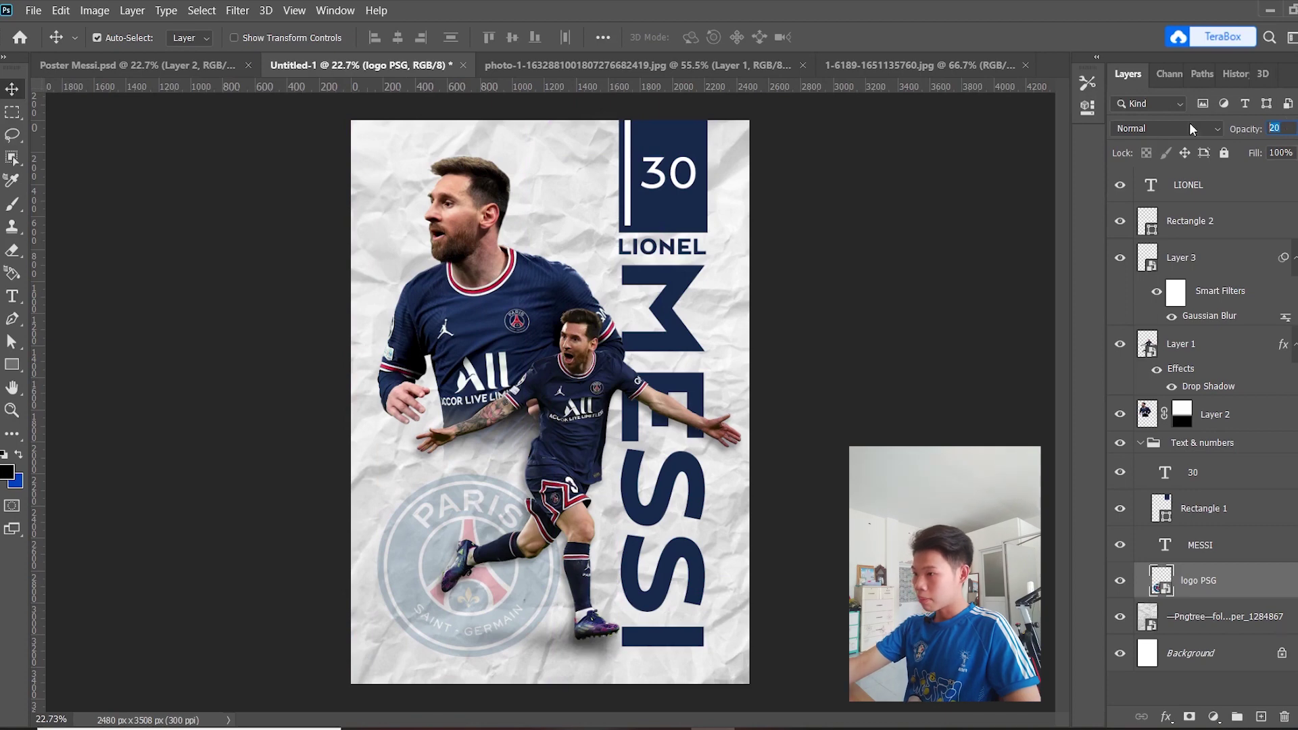
{"action": "type", "text": "50"}
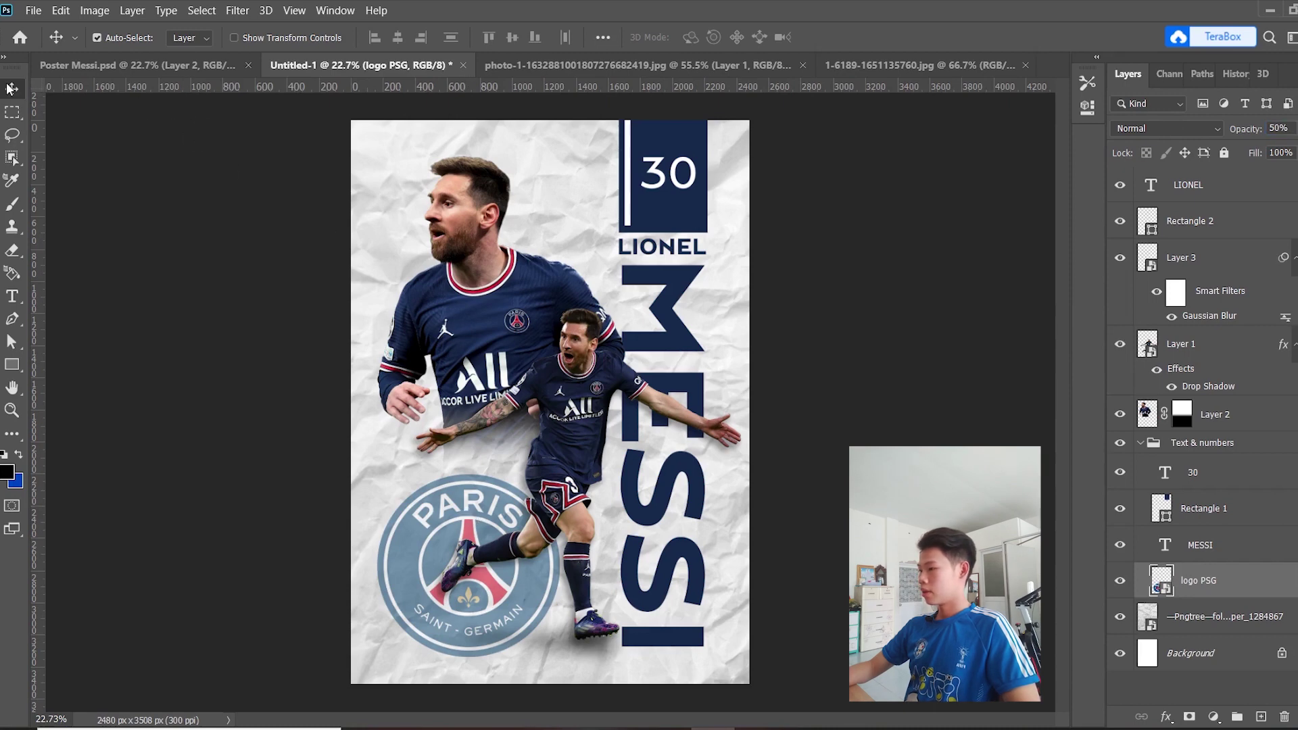
{"action": "left_click", "coordinate": [473, 233]}
{"action": "left_click", "coordinate": [918, 310]}
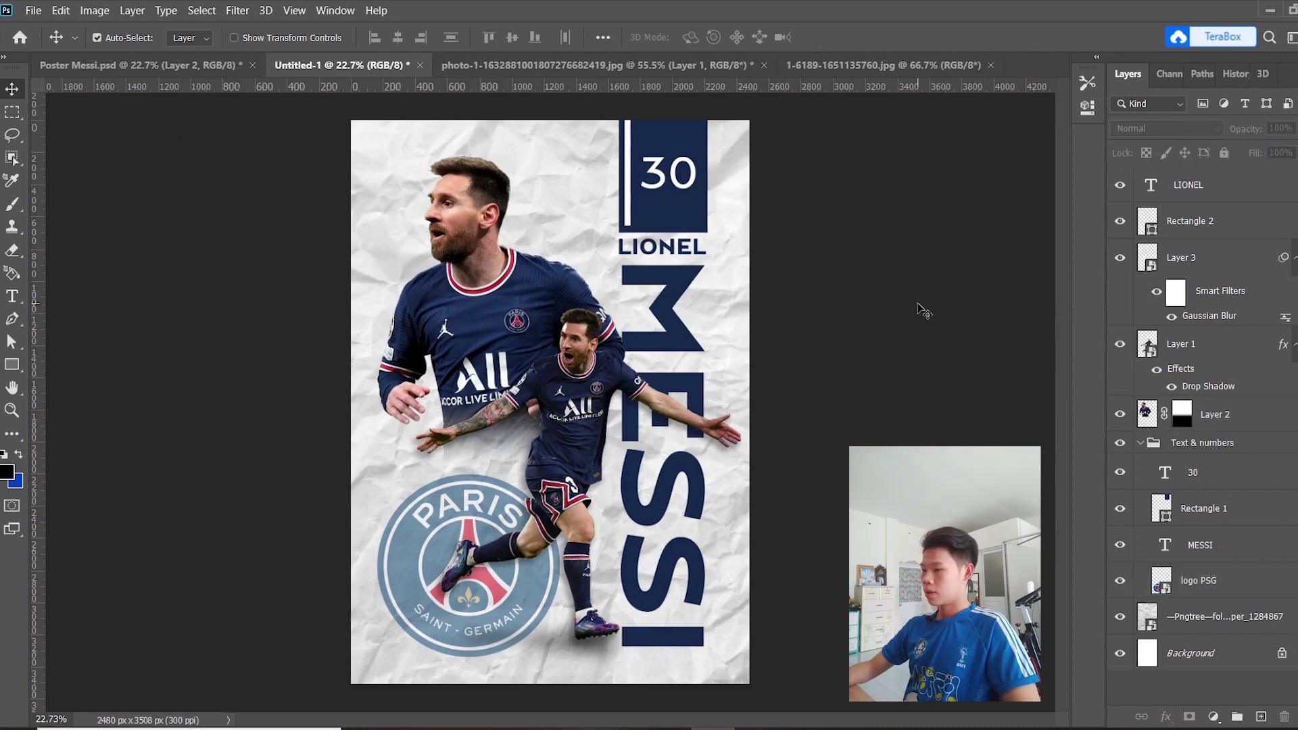